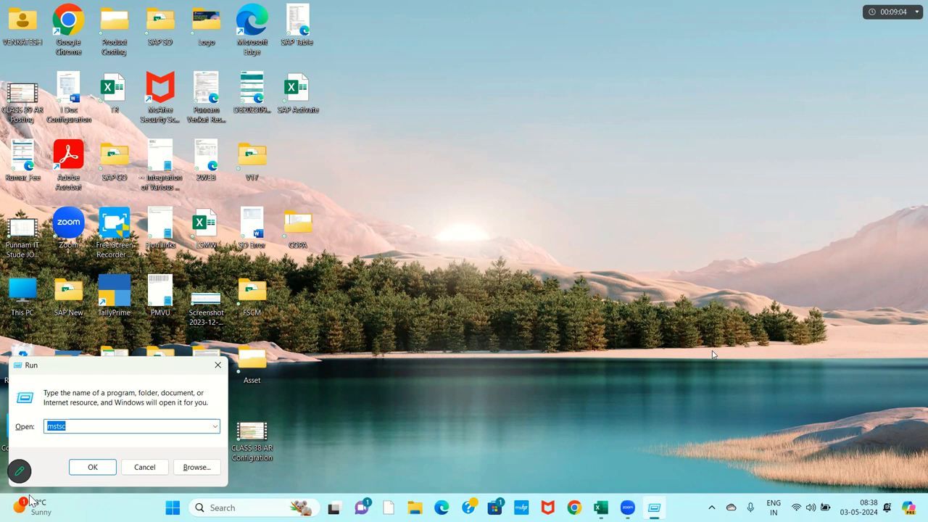
left_click(470, 130)
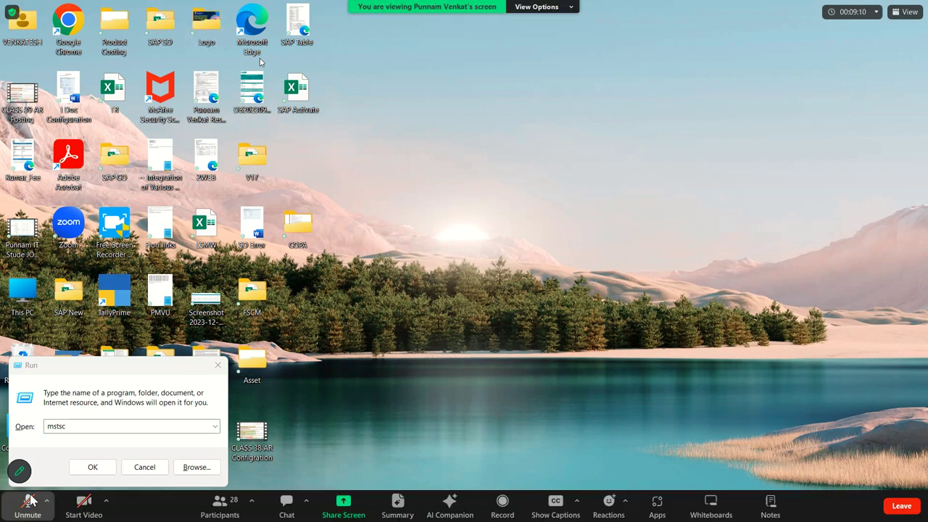
left_click(28, 501)
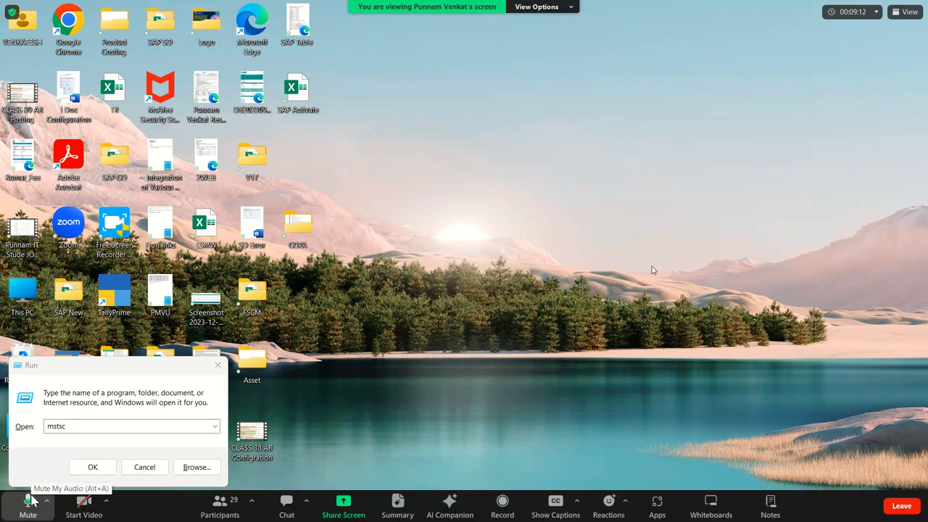
left_click(29, 501)
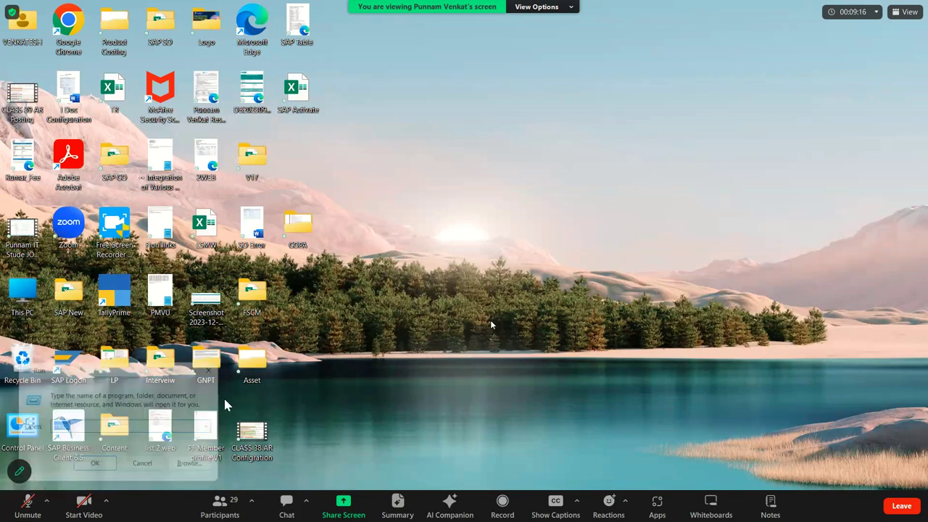
Launch Remote Desktop Connection with mstsc and sign in to the saved computer with the account password
key("Return")
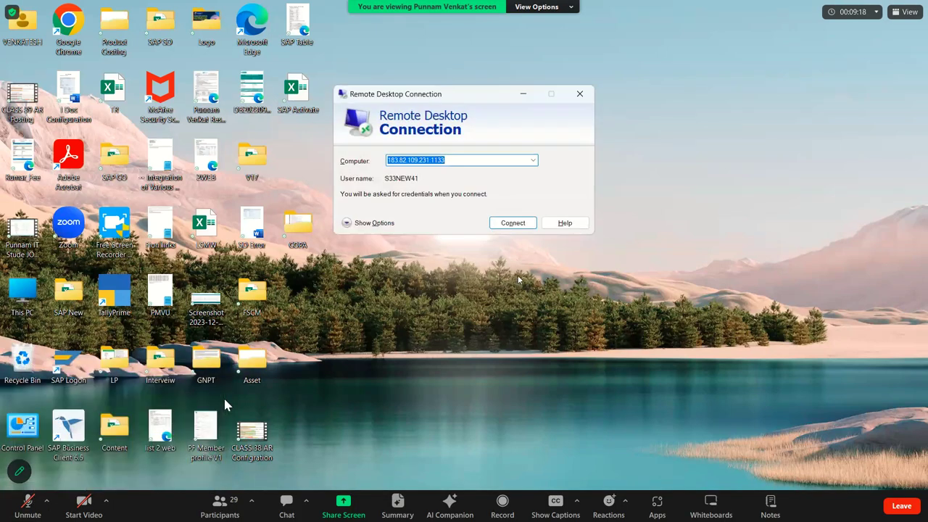
left_click(513, 223)
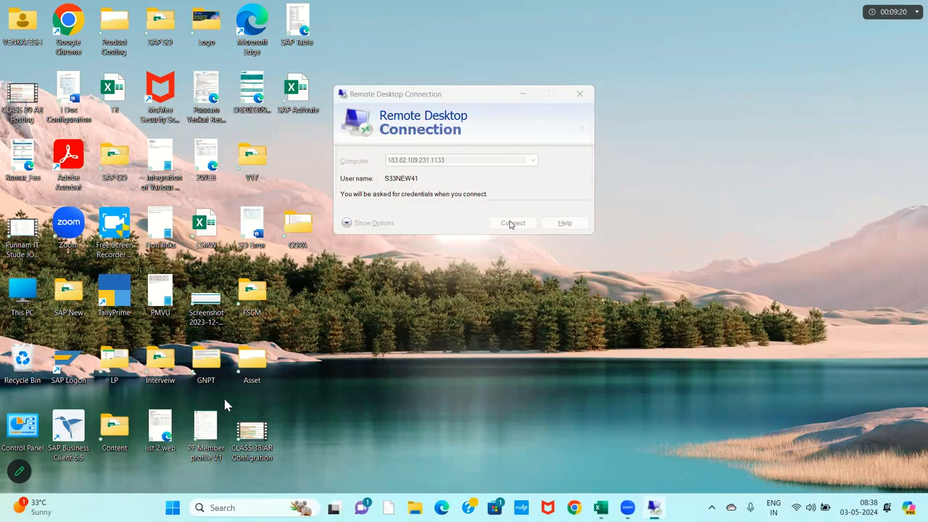
key("Caps_Lock")
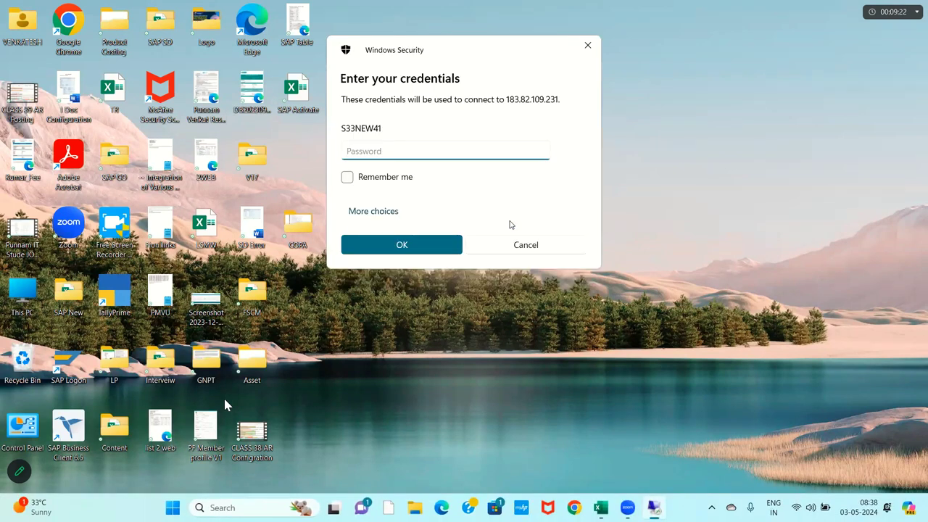
type("••")
key("BackSpace")
key("BackSpace")
type("•••••")
key("Return")
left_click(499, 265)
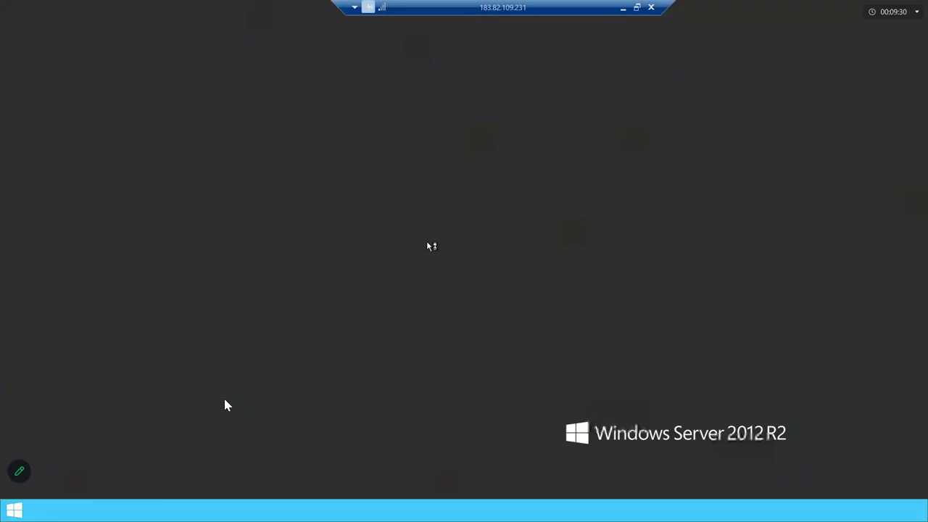
Start SAP Logon on the remote desktop and open the S4HANA system connection
double_click(33, 272)
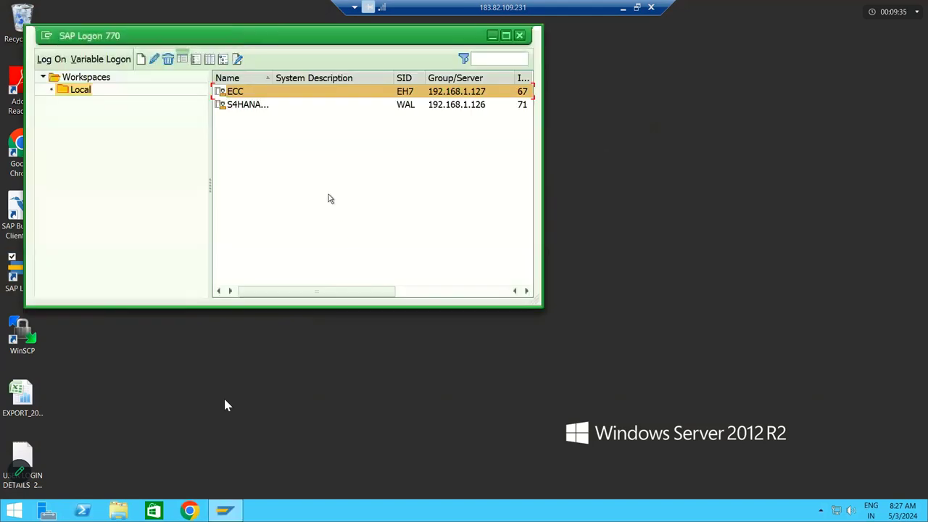
left_click(245, 105)
double_click(245, 106)
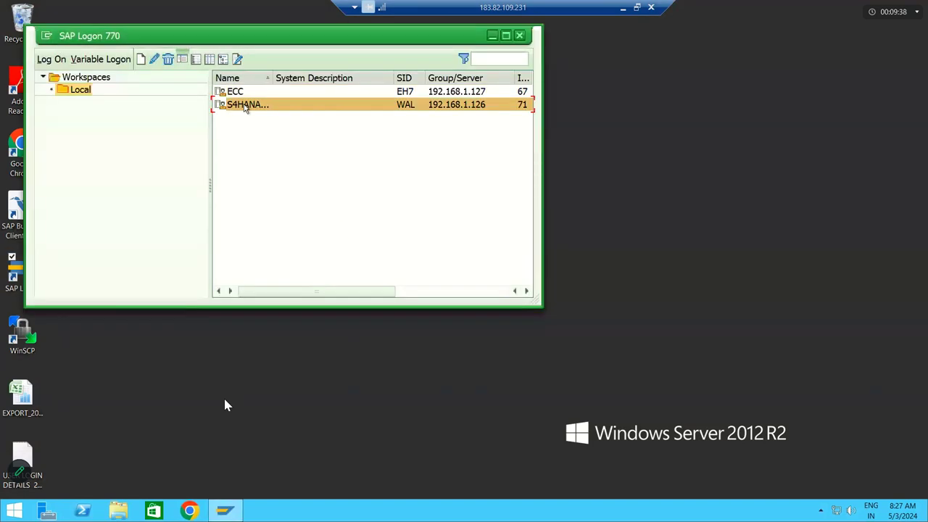
Log on to the SAP system by entering the user name and account password
left_click(144, 148)
left_click(146, 162)
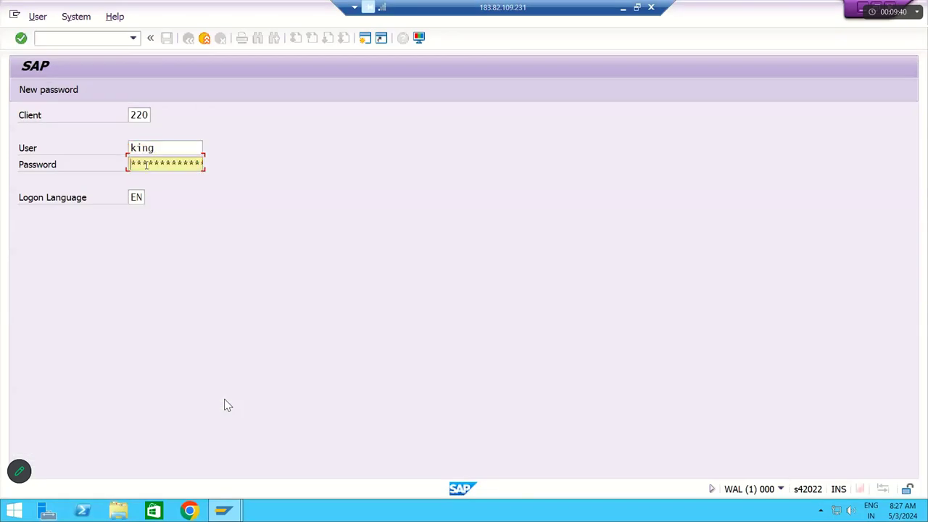
key("Right")
key("Right")
key("Right")
key("Right")
key("Right")
key("Right")
key("Right")
key("Right")
key("Right")
key("Return")
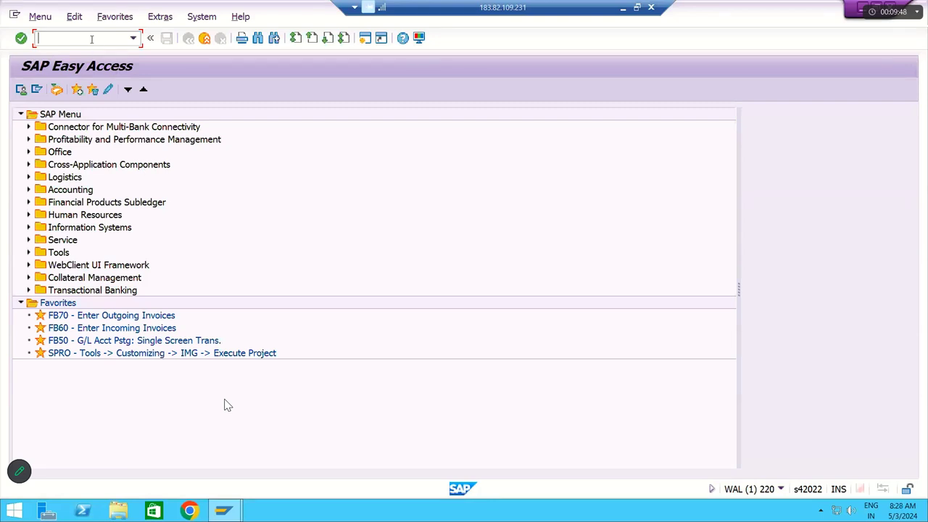
Run transaction SPRO and display the SAP Reference IMG
type("SPRO")
key("Return")
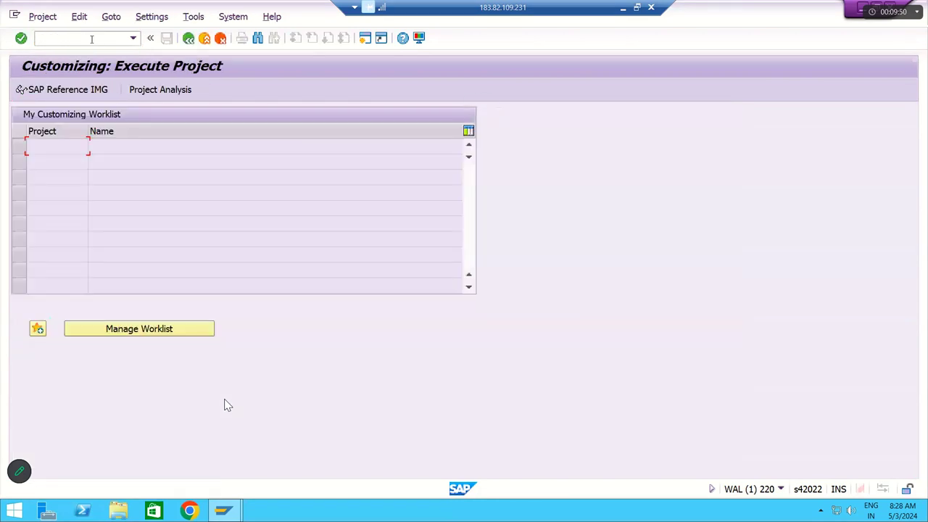
left_click(100, 90)
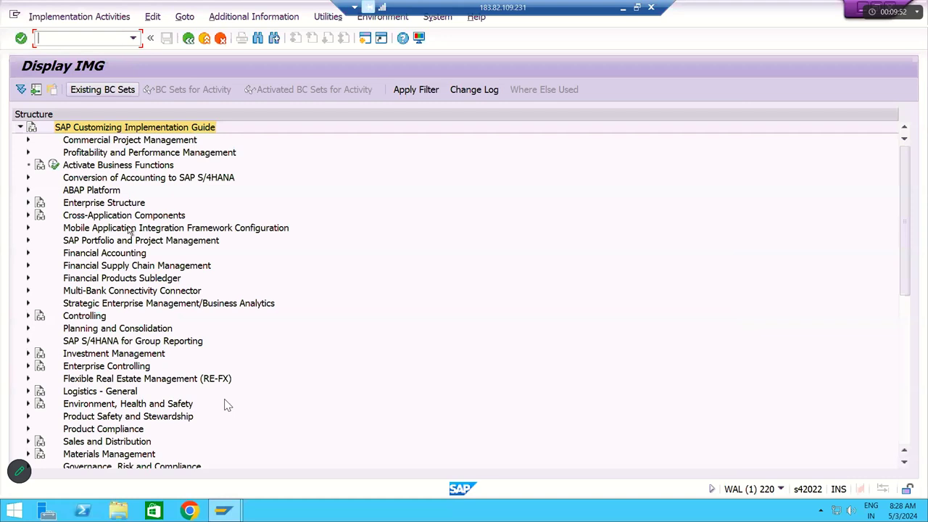
Expand Enterprise Structure, Definition and Financial Accounting in the implementation guide to list the Financial Accounting definition activities
left_click(129, 230)
key("Up")
key("Up")
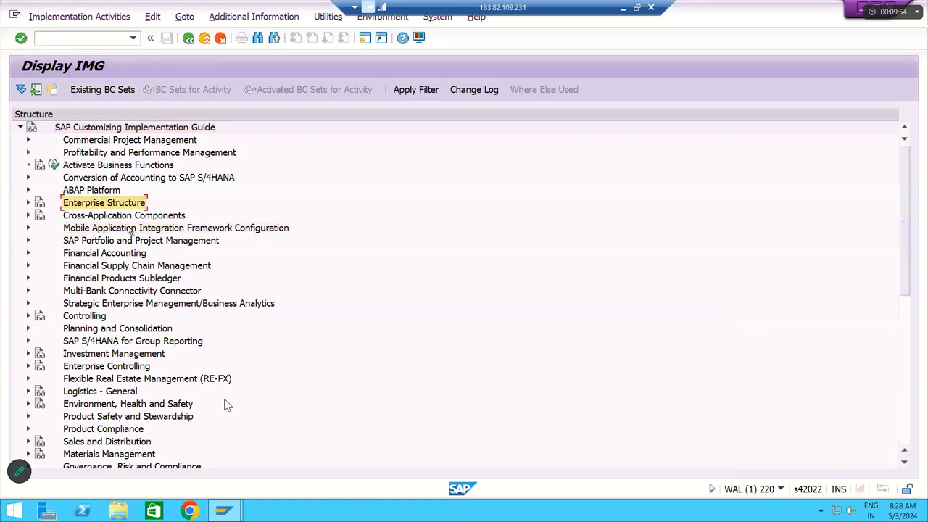
key("Right")
key("Right")
key("Right")
key("Right")
key("Right")
key("Right")
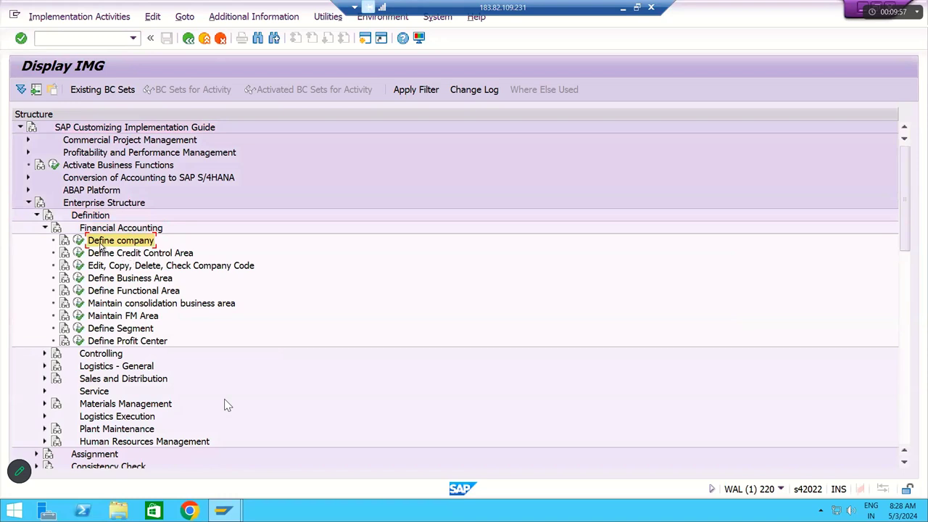
Go through the Financial Accounting definition activities one by one, from Define Credit Control Area to Define Profit Center
key("Down")
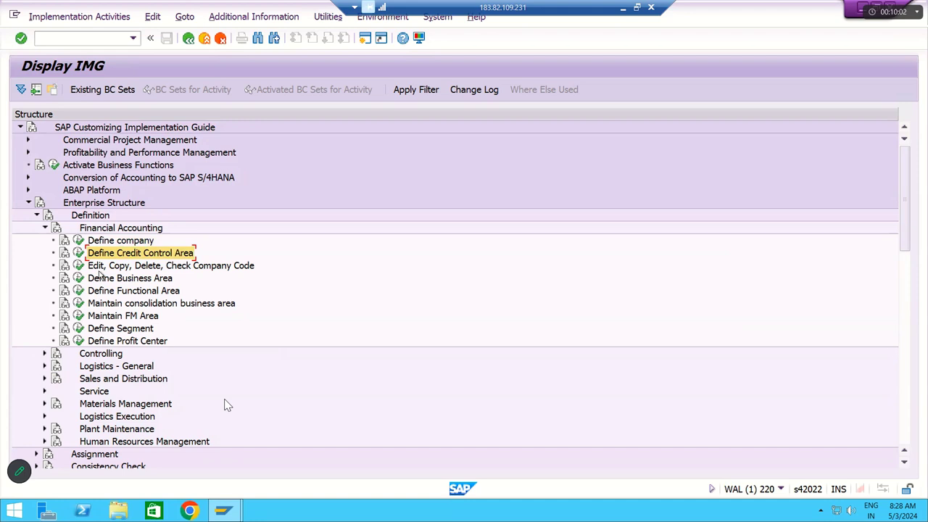
key("Down")
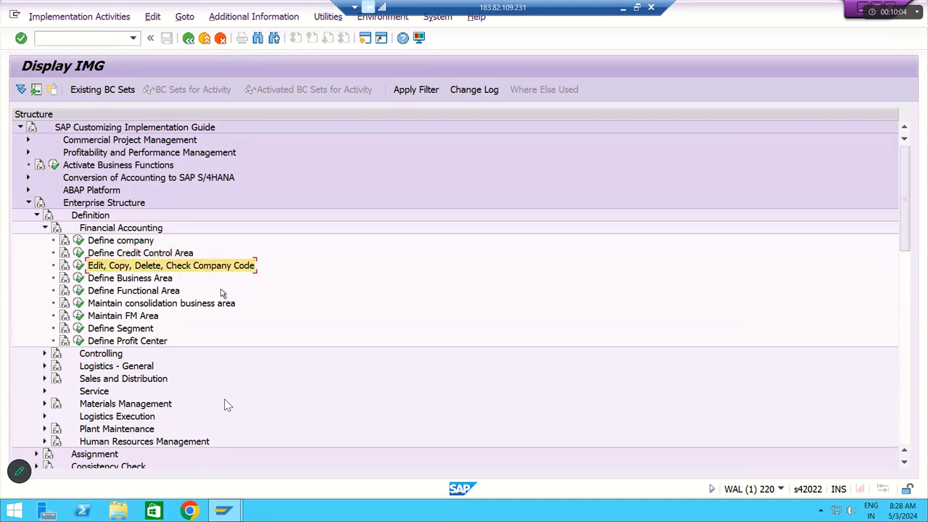
key("Down")
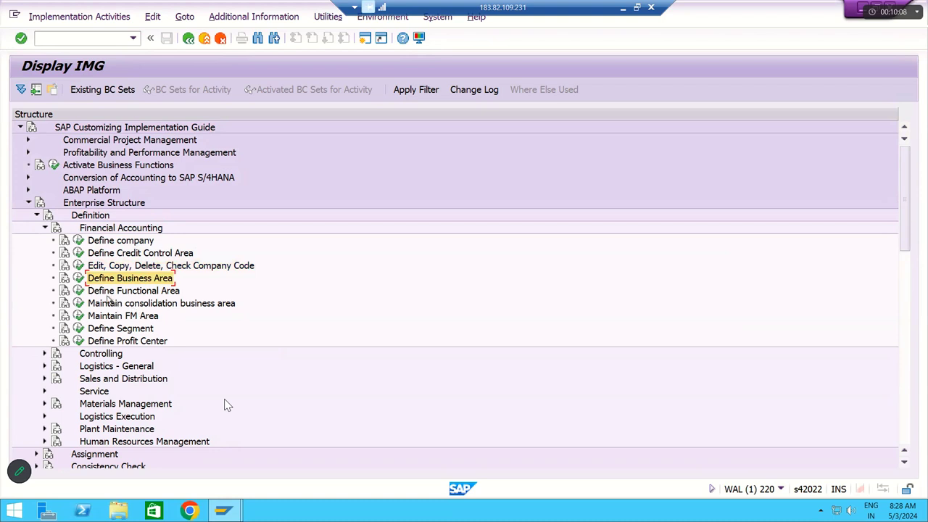
key("Down")
key("Down")
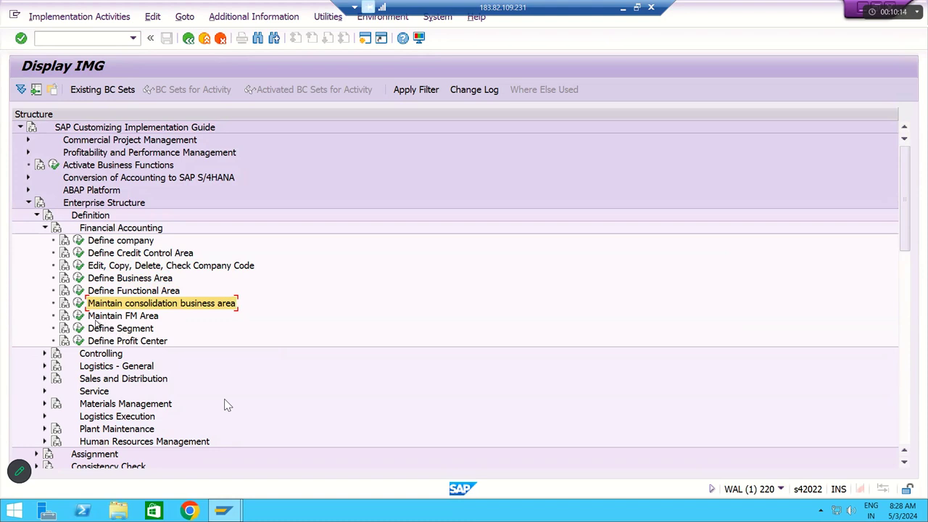
key("Down")
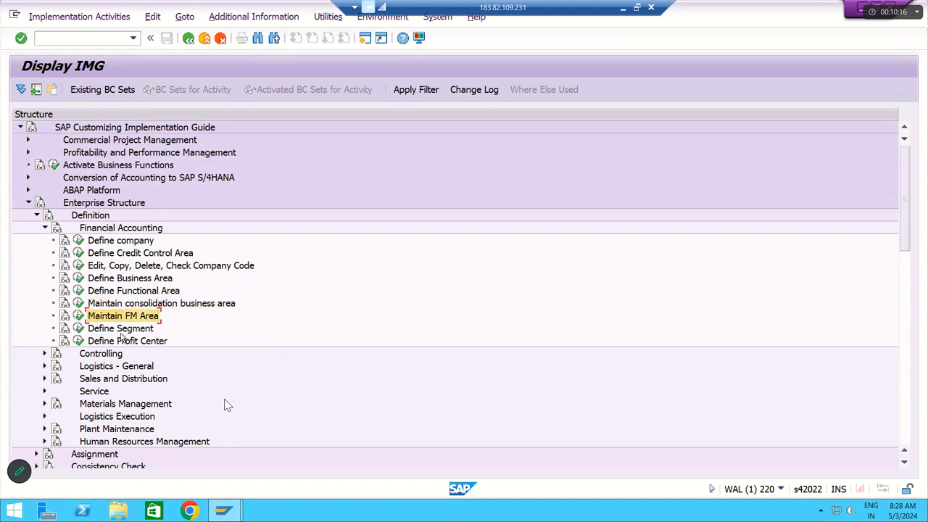
left_click(121, 332)
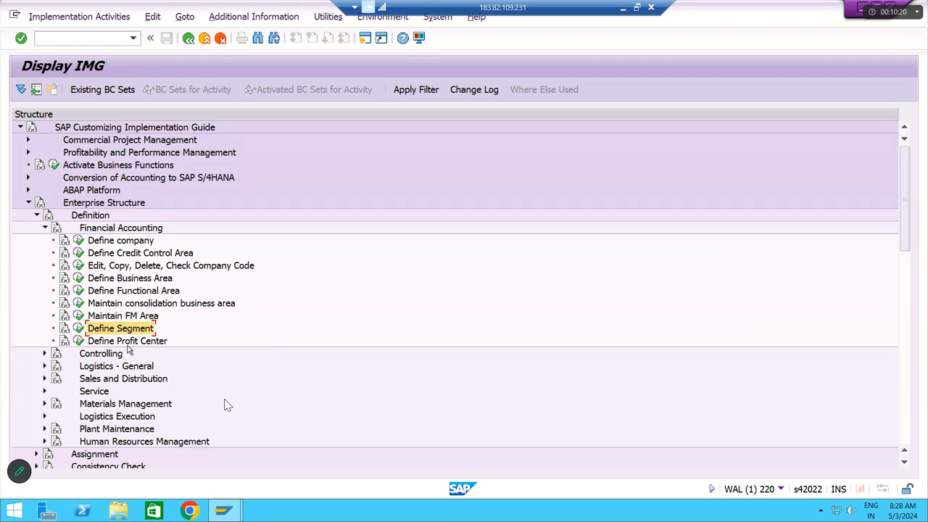
key("Down")
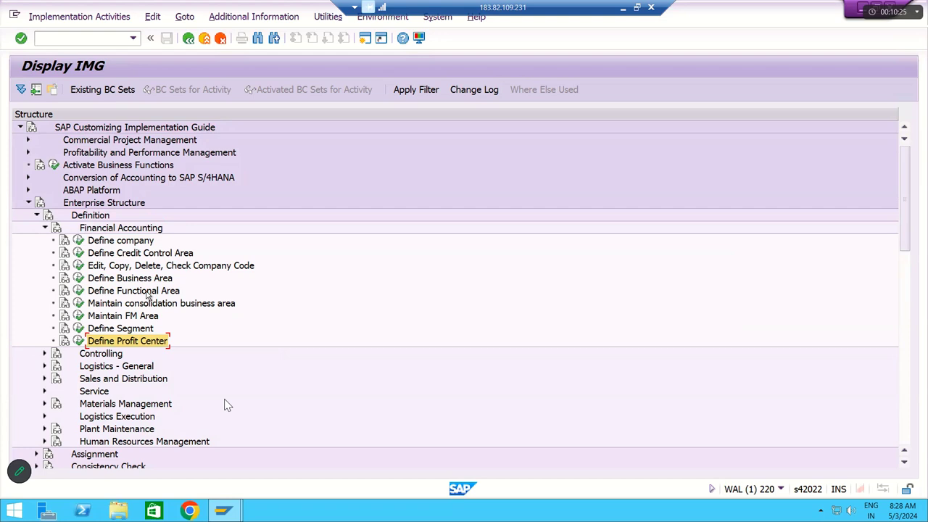
Show the IMG Activity keys as additional information beside the implementation guide structure
left_click(255, 21)
mouse_move(260, 40)
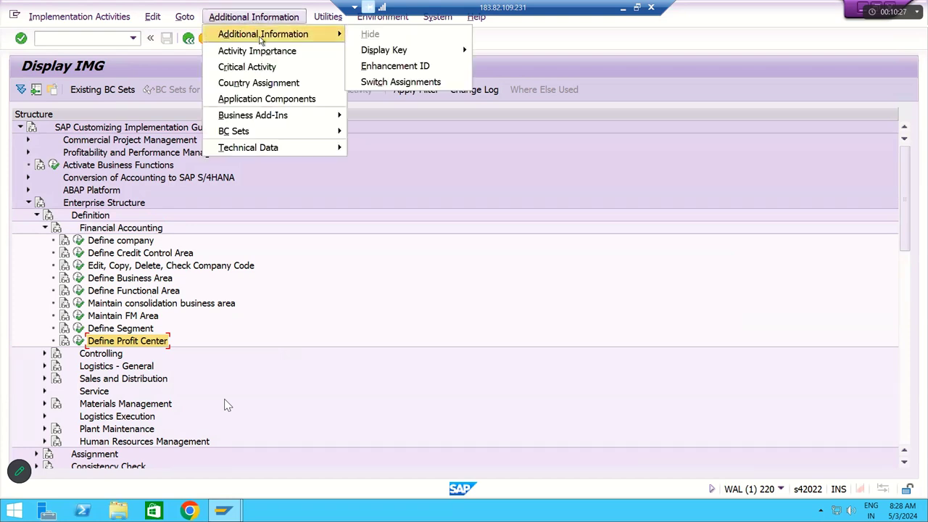
mouse_move(415, 55)
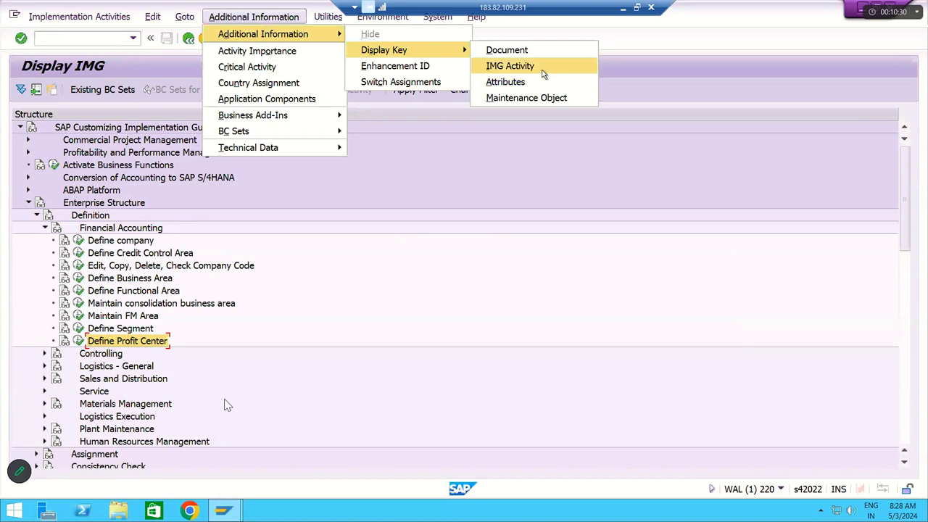
left_click(542, 69)
left_click_drag(713, 171, 707, 171)
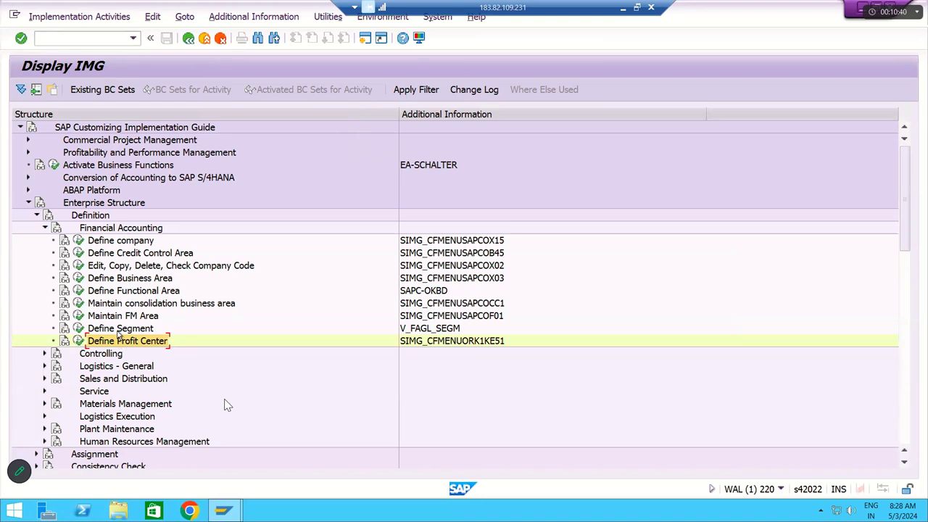
Review the Define Segment and Define Business Area entries, read the Define Business Area documentation, and return to the implementation guide
left_click(119, 332)
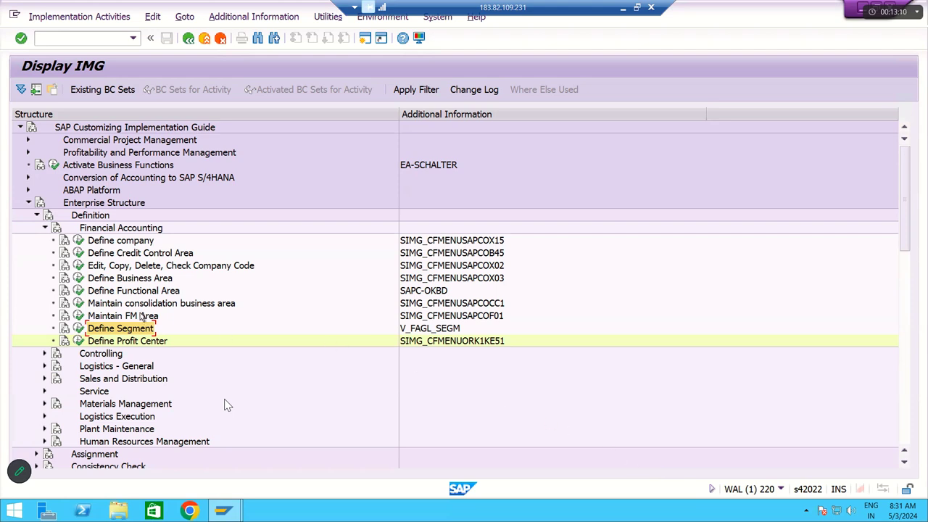
left_click(100, 281)
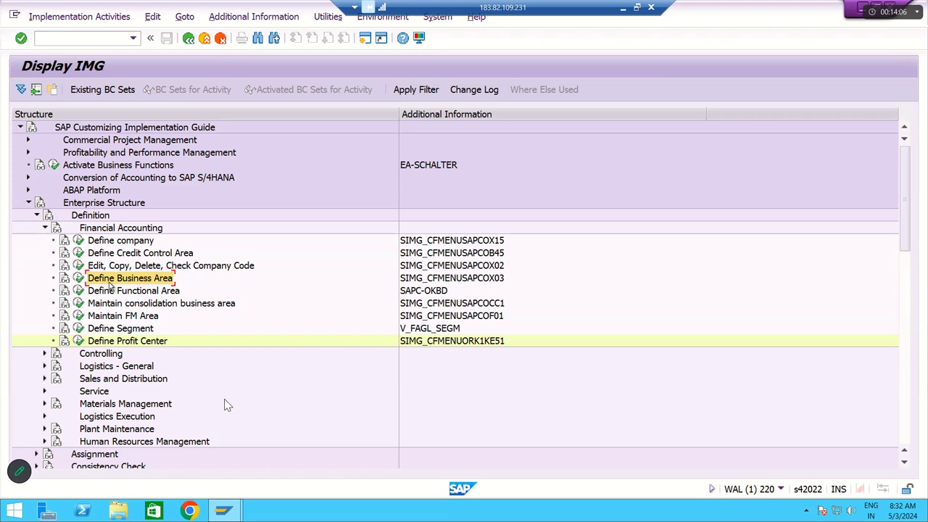
left_click(65, 280)
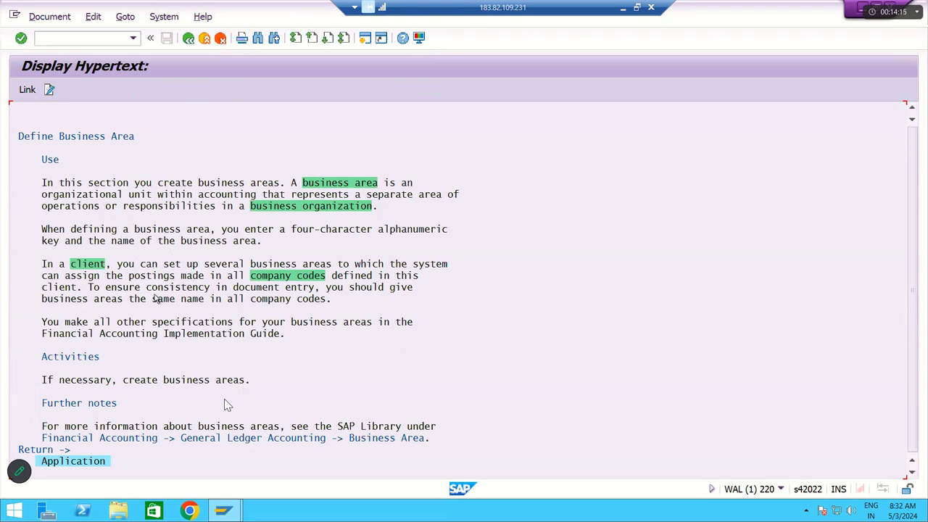
left_click(224, 287)
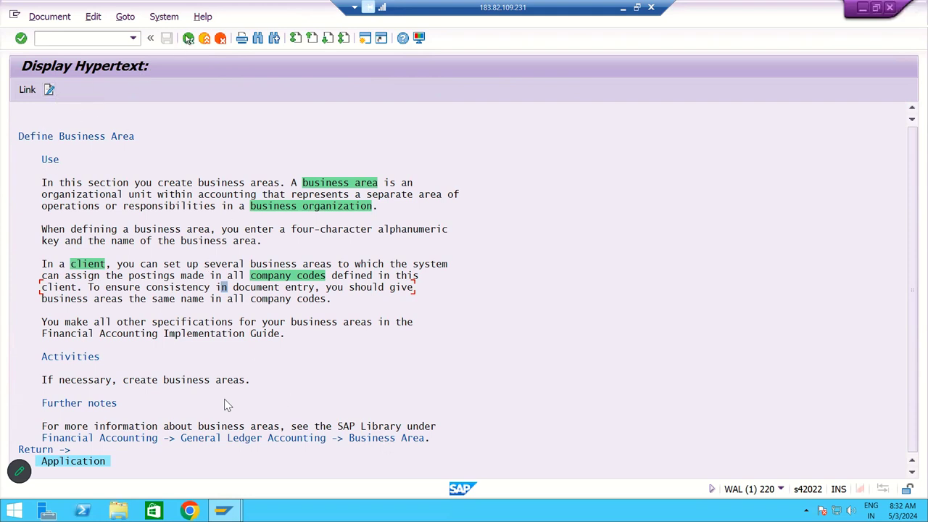
key("F3")
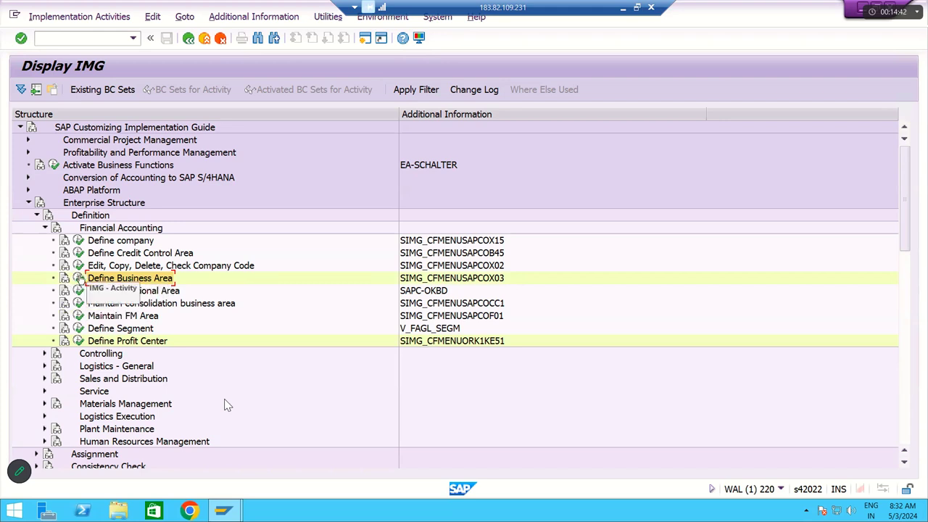
Open the Define Business Area activity, inspect the Business Area and Description fields for new entries, and exit without entering anything
left_click(78, 278)
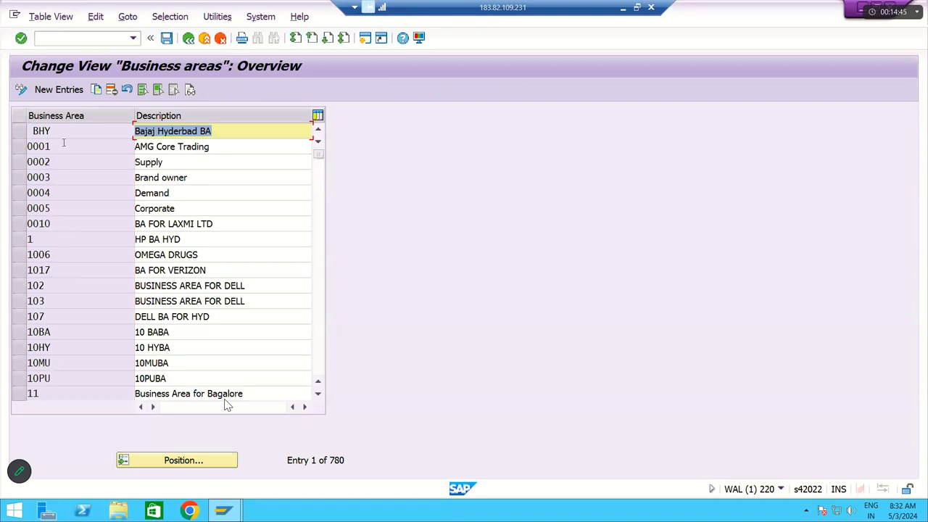
left_click(52, 92)
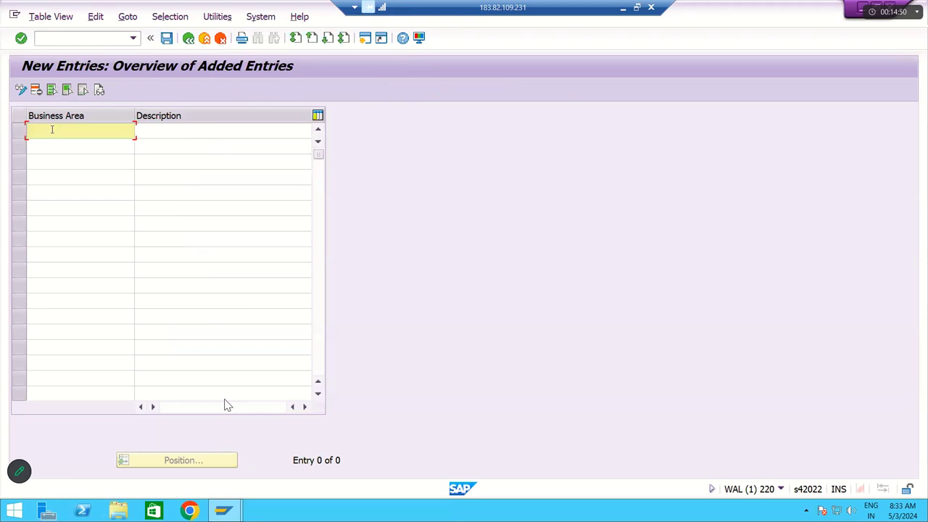
left_click(154, 133)
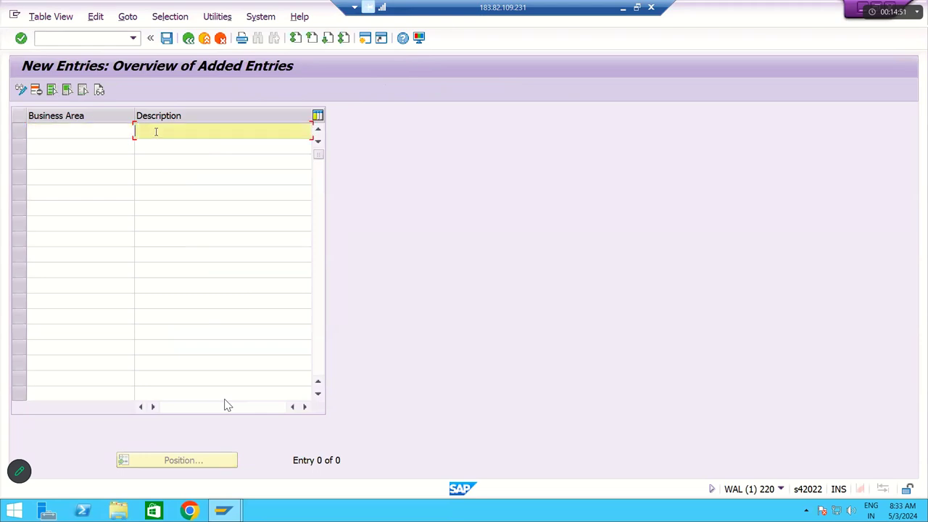
left_click(205, 38)
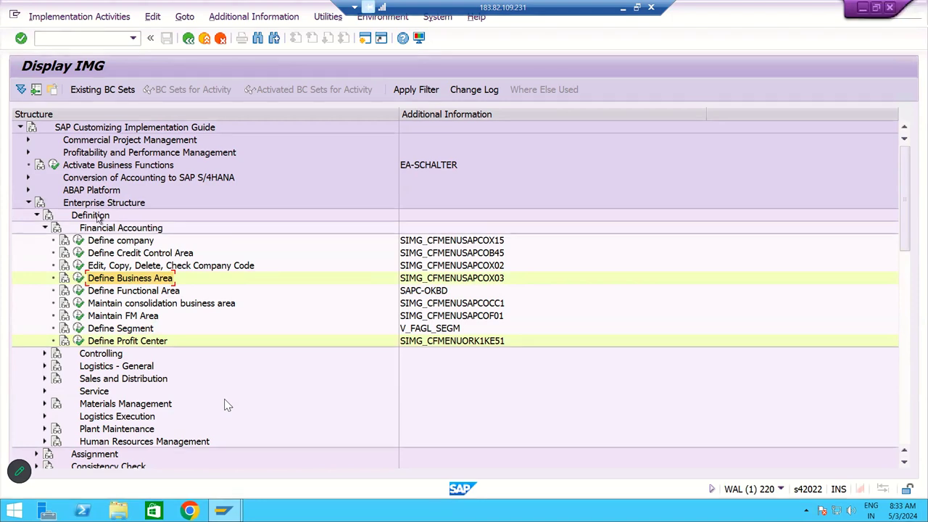
Open the Define Business Area activity under Enterprise Structure, Definition, Financial Accounting and start adding new entries
left_click(80, 203)
left_click(93, 217)
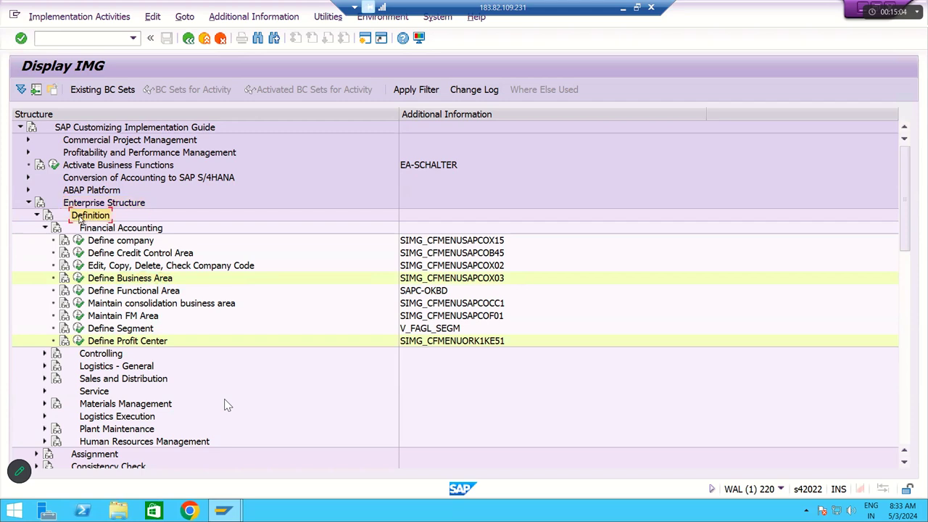
left_click(116, 229)
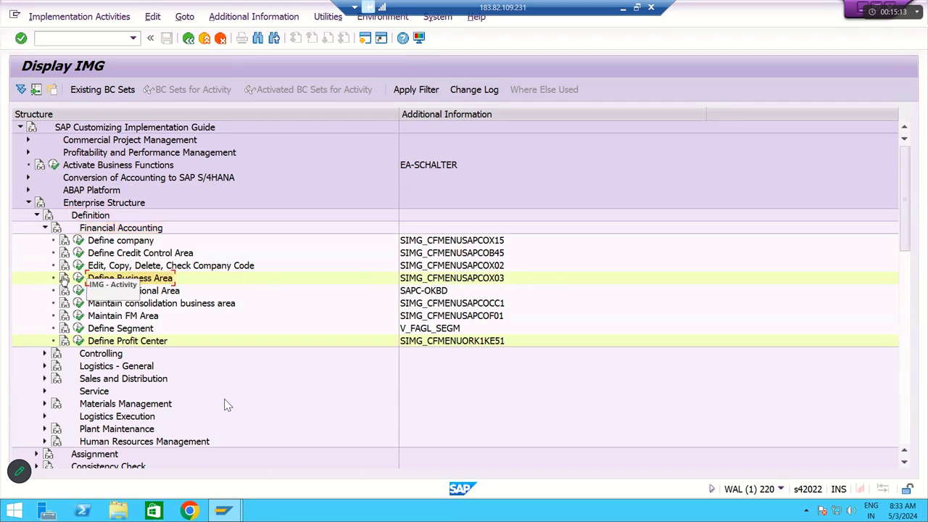
left_click(78, 277)
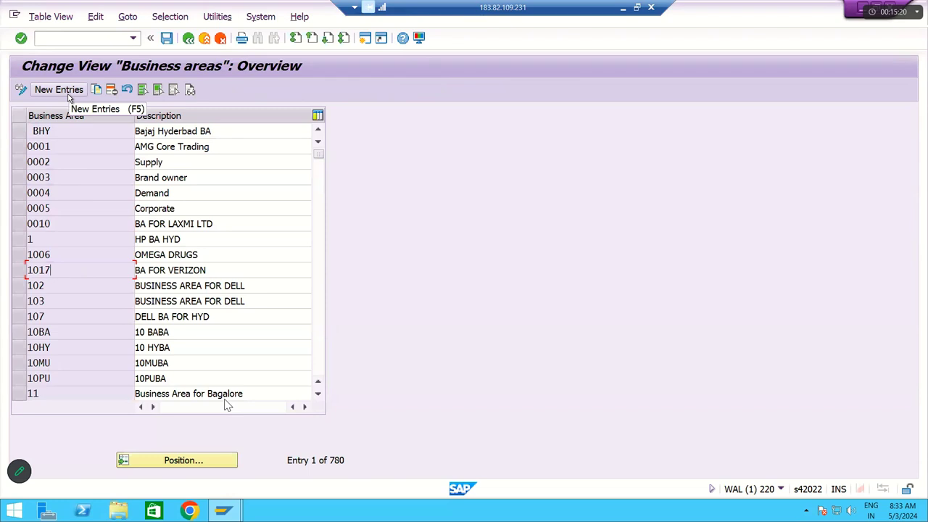
left_click(69, 93)
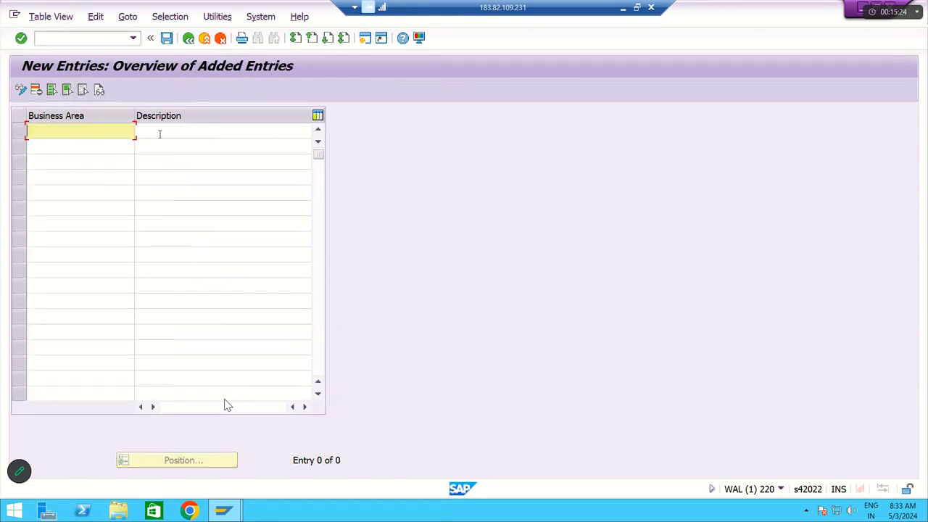
Add business area RMHB with the description "RM Hyderabad BA"
left_click(160, 133)
left_click(42, 131)
type("RMHB")
key("Tab")
type("RM H")
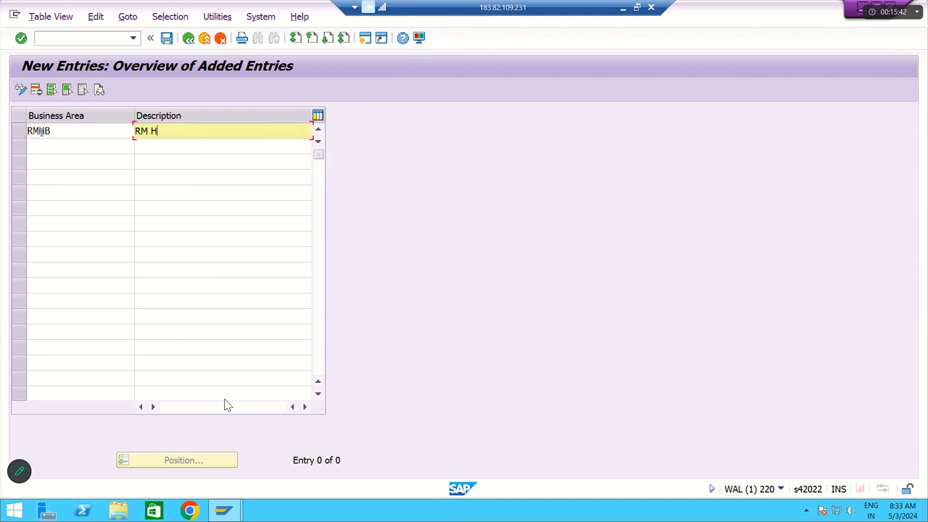
type("yderabad BA")
key("Return")
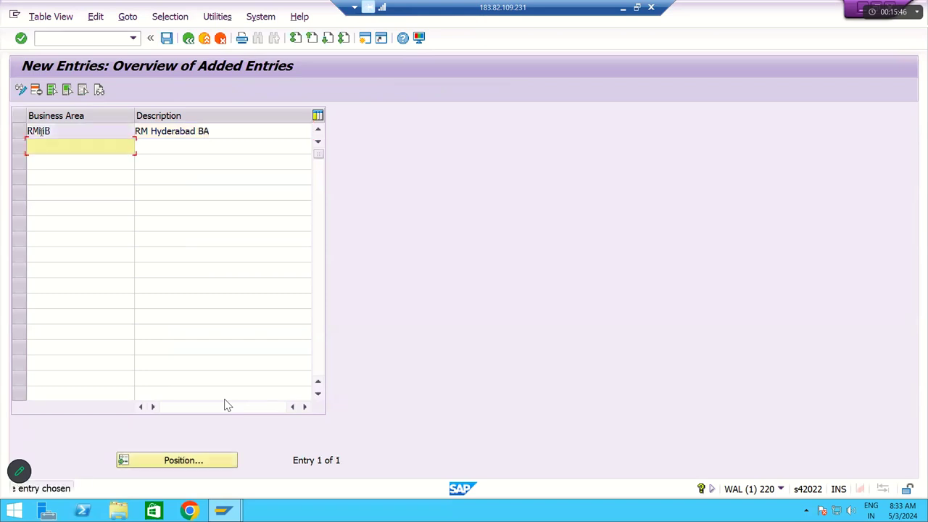
Add a second business area RMMB with the description "RM Mumbai BA"
type("RM")
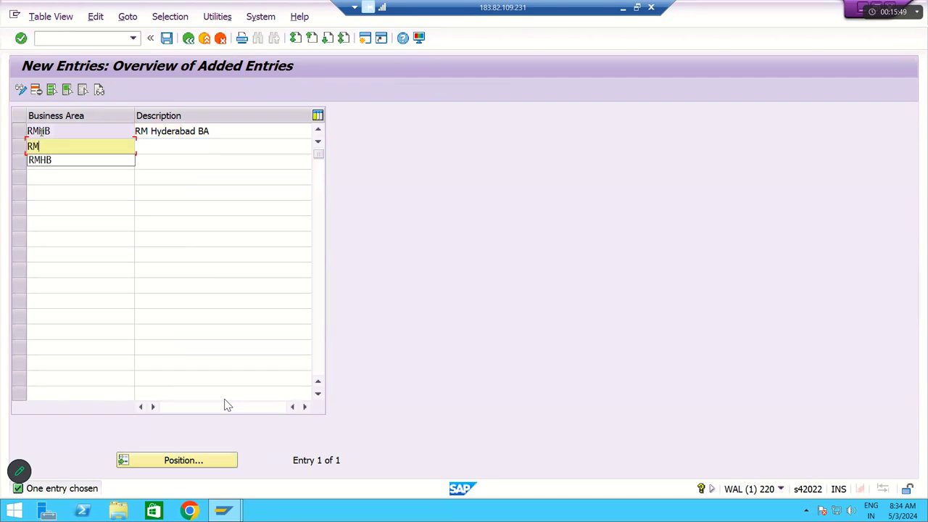
type("M")
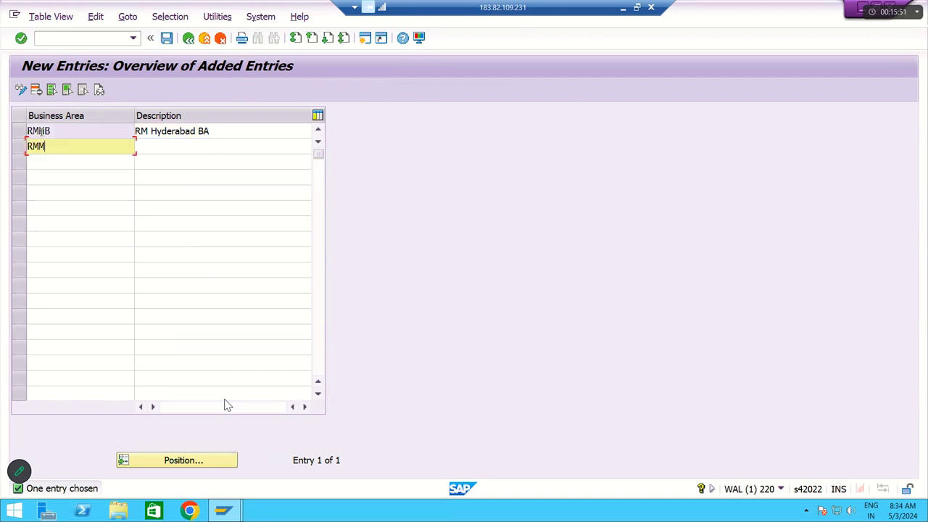
type("B")
key("Tab")
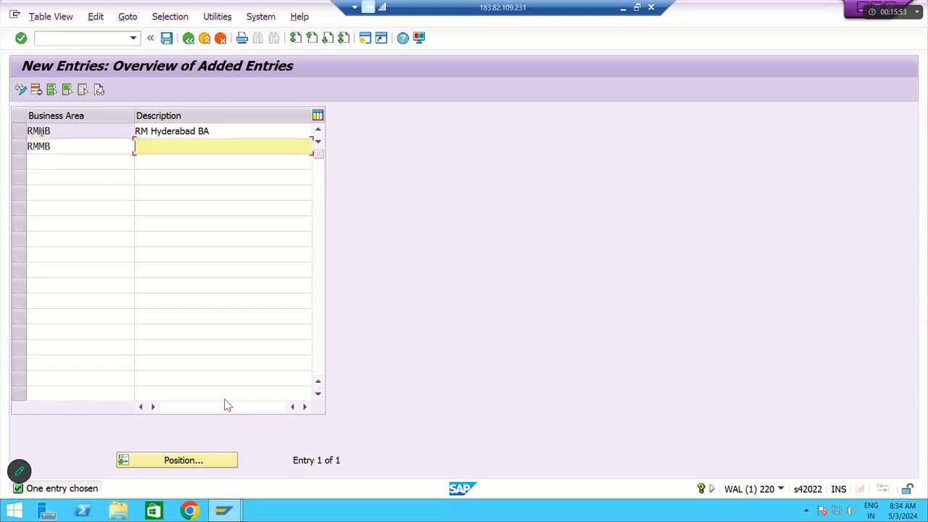
type("RM Mumbai BA")
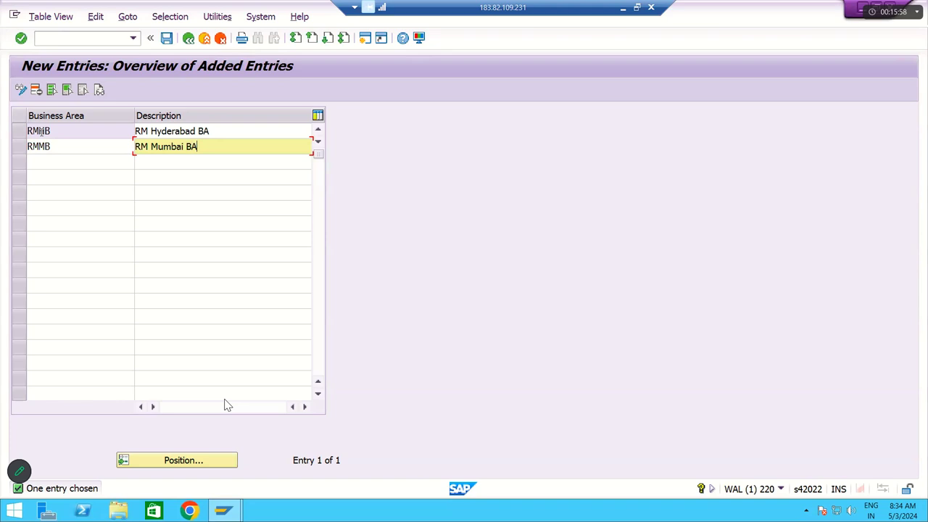
key("Return")
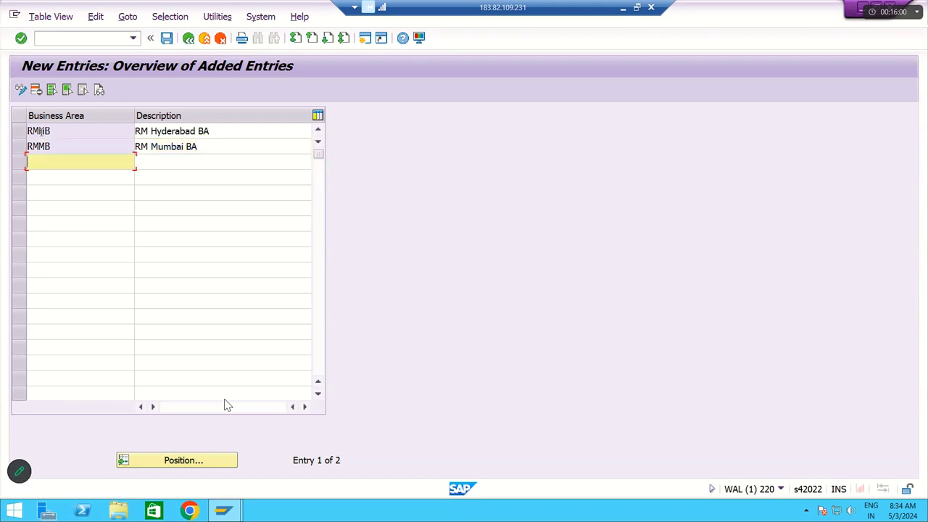
Try to add a third business area RMPB with the description "RM Pune BA"
type("RM")
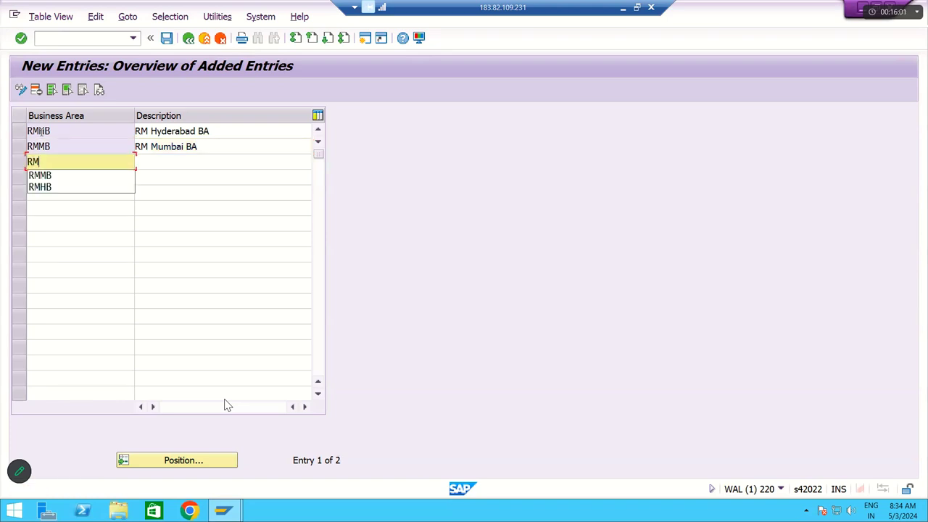
type("PB")
key("Tab")
type("RM Pune BA")
key("Return")
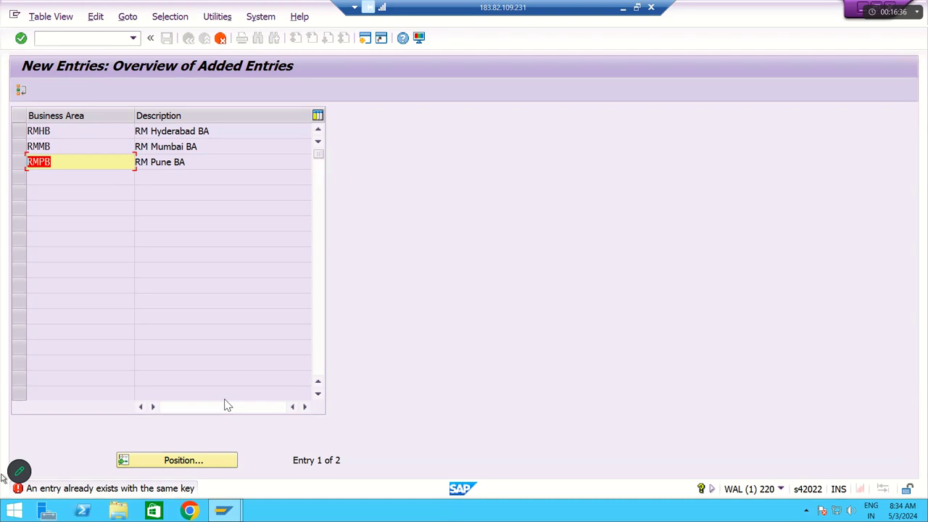
Change the key of the RM Pune BA entry to RMPA and go over the business areas entered so far
left_click(70, 166)
key("BackSpace")
type("A")
key("Return")
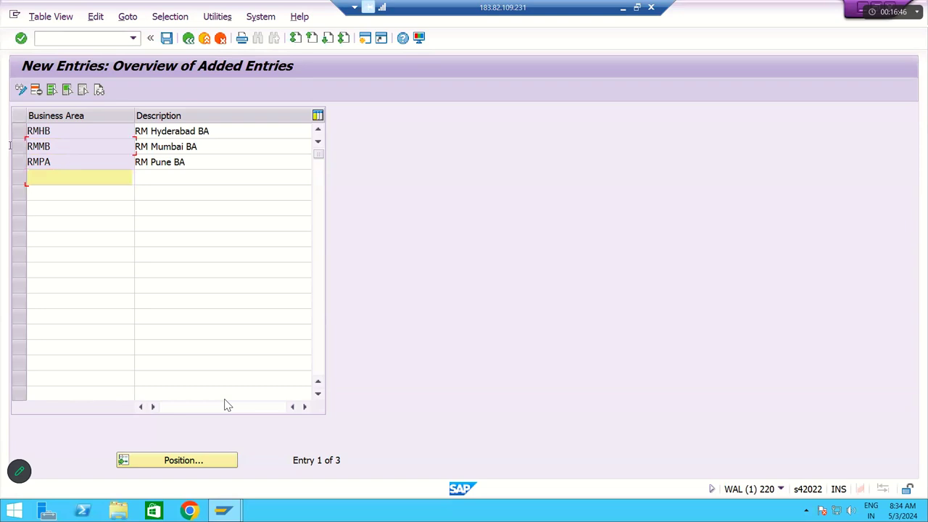
left_click(63, 133)
key("Down")
key("Down")
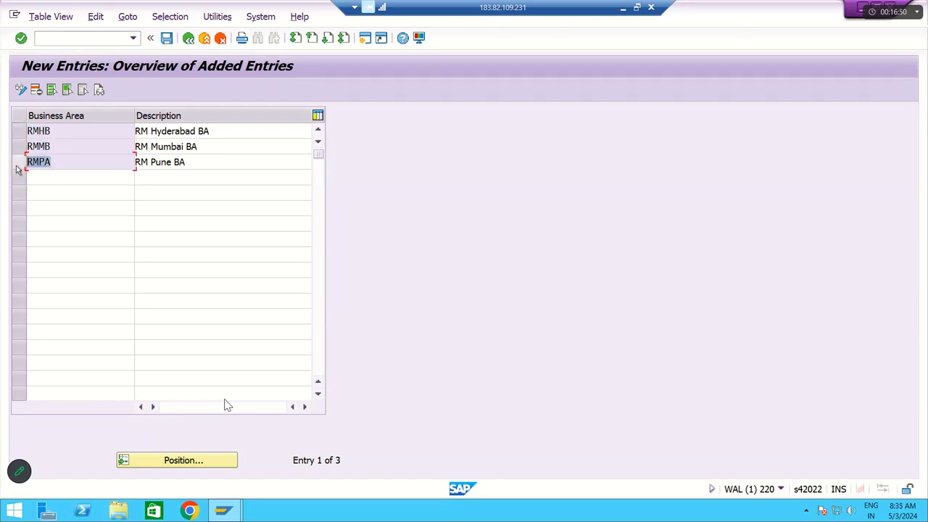
Add a fourth business area RMBA with the description "RM Bangalore BA"
left_click(30, 179)
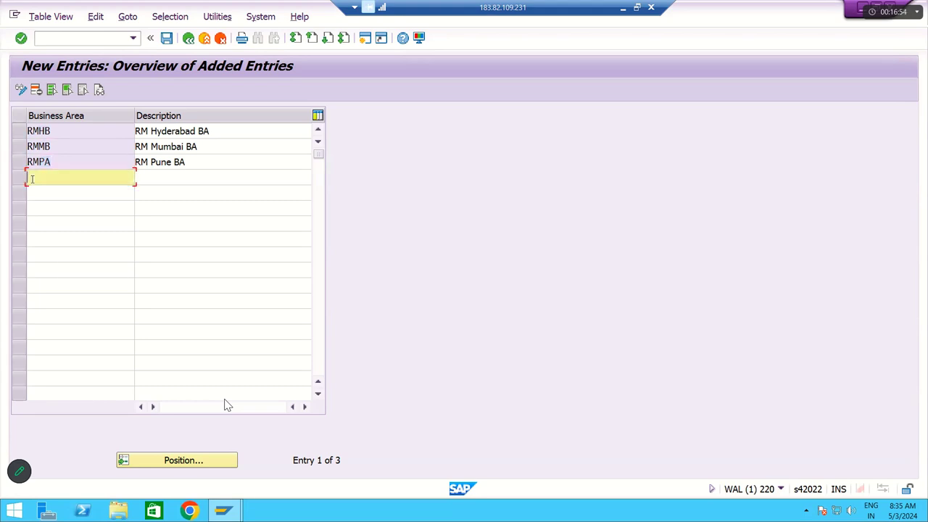
type("RM")
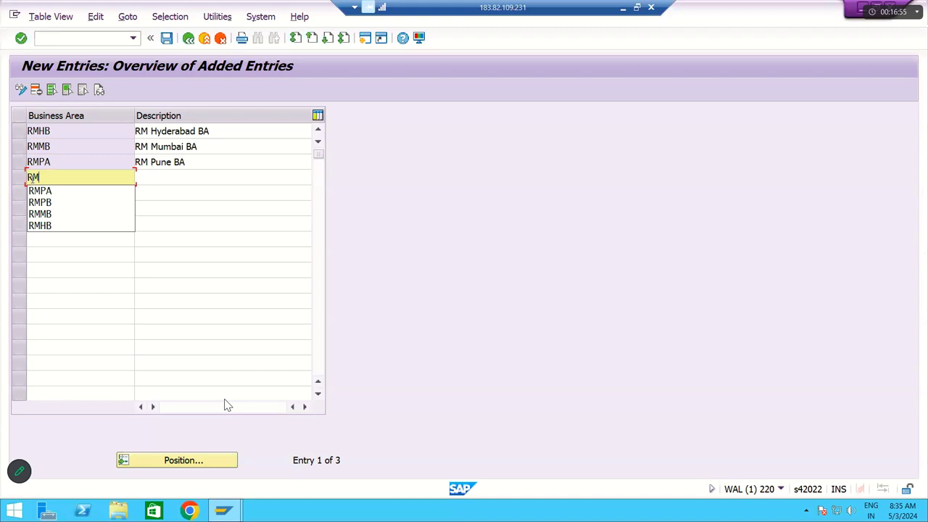
type("BA")
key("Tab")
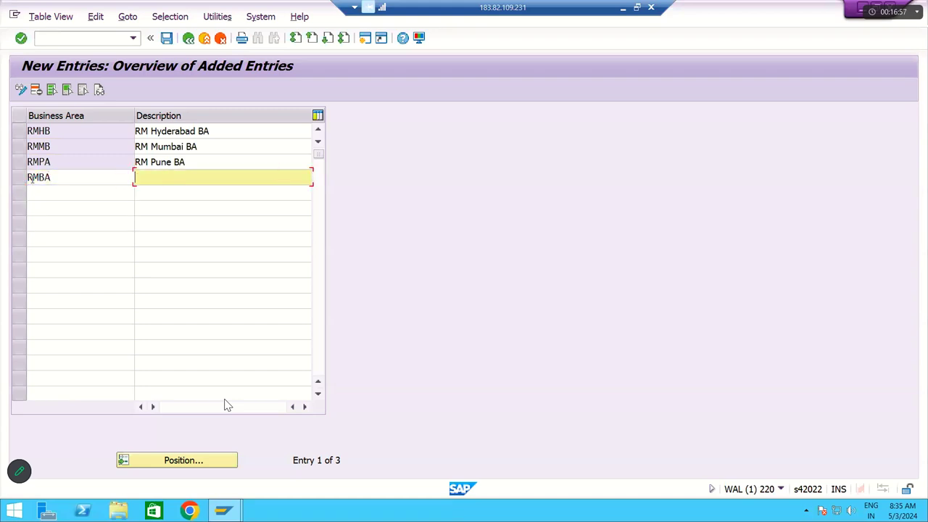
type("RM Bangalore BA")
key("Return")
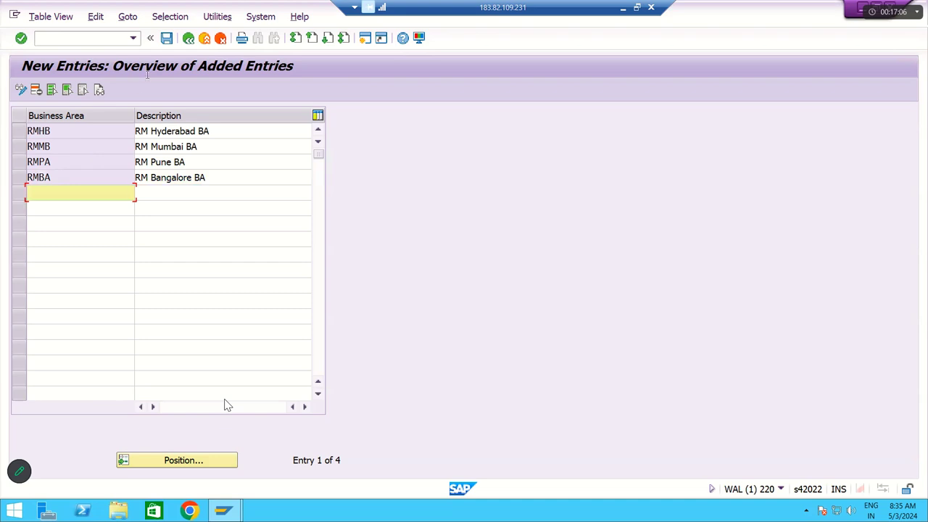
Save the new business areas under the proposed customizing request and return to the implementation guide
left_click(167, 39)
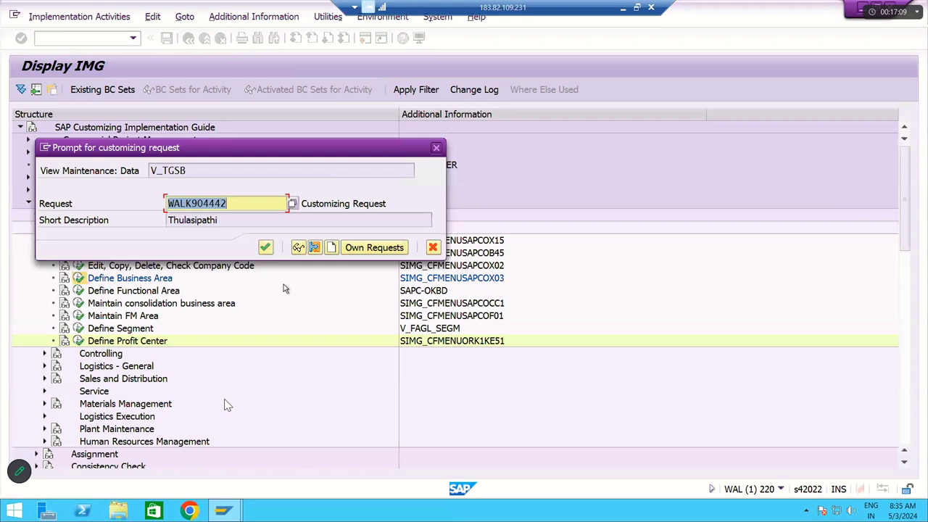
key("Return")
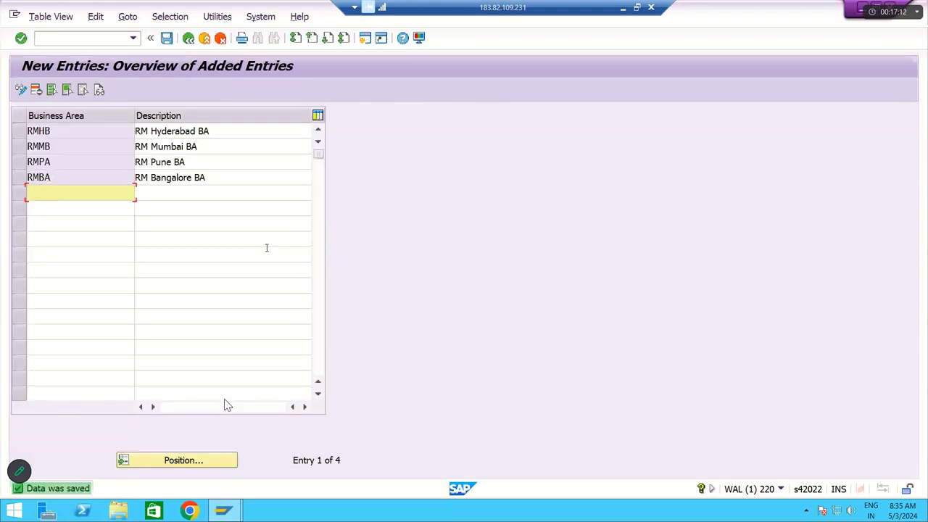
left_click(167, 38)
left_click(187, 38)
left_click(188, 38)
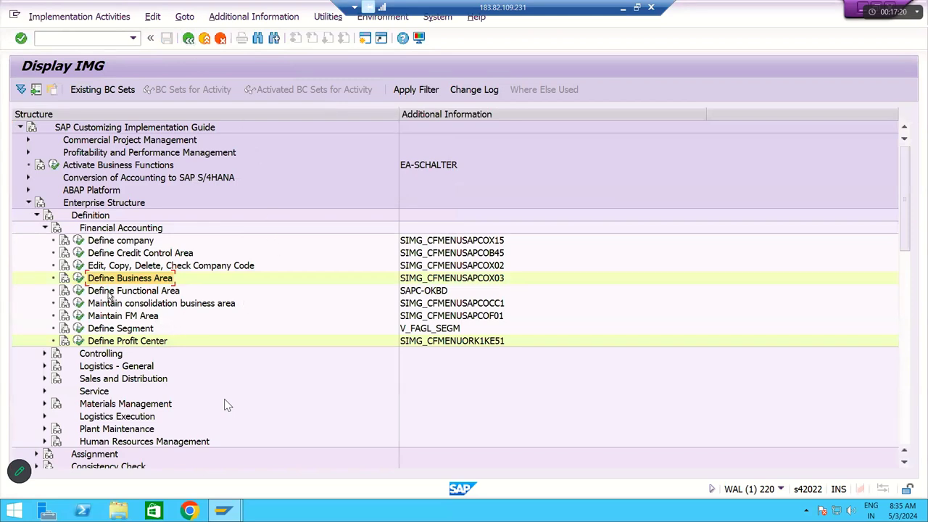
Read the Define Functional Area documentation, including the example of typical functional areas, and return to the implementation guide
left_click(109, 294)
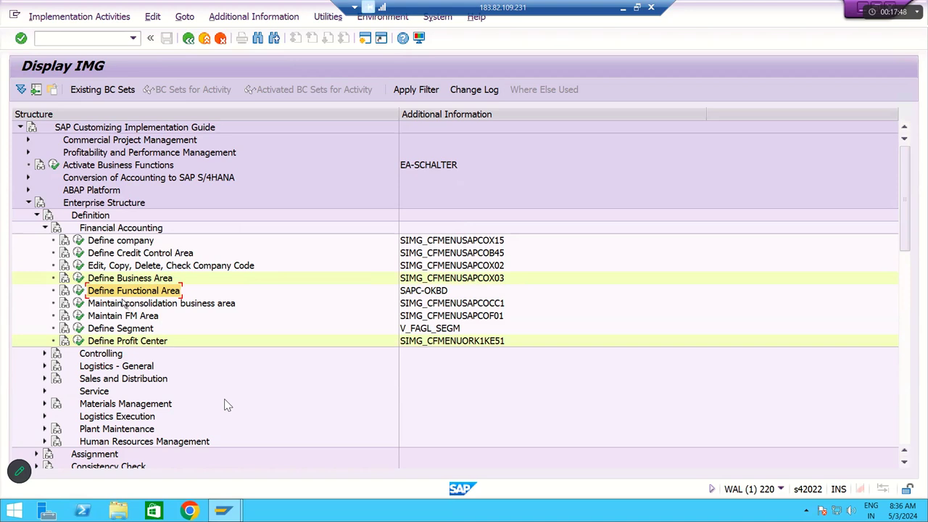
left_click(64, 290)
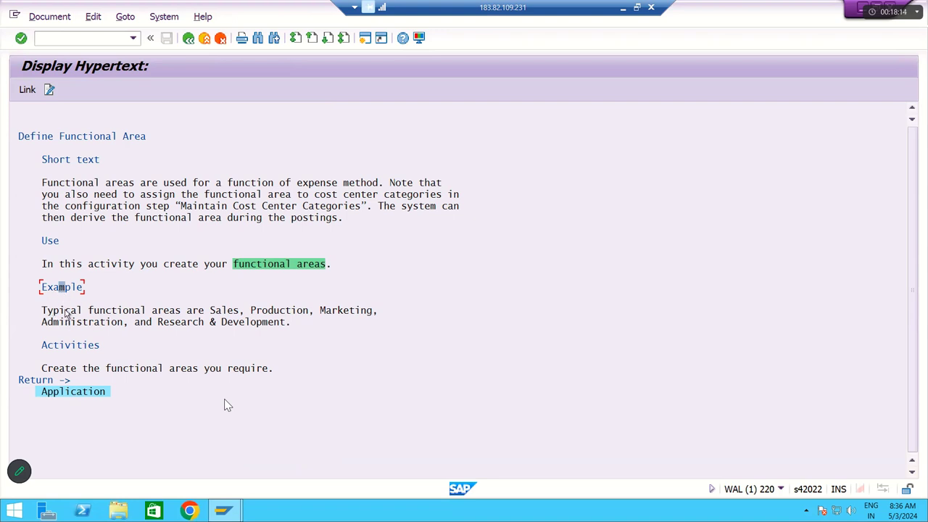
left_click(218, 312)
left_click(275, 312)
left_click(334, 311)
left_click(97, 327)
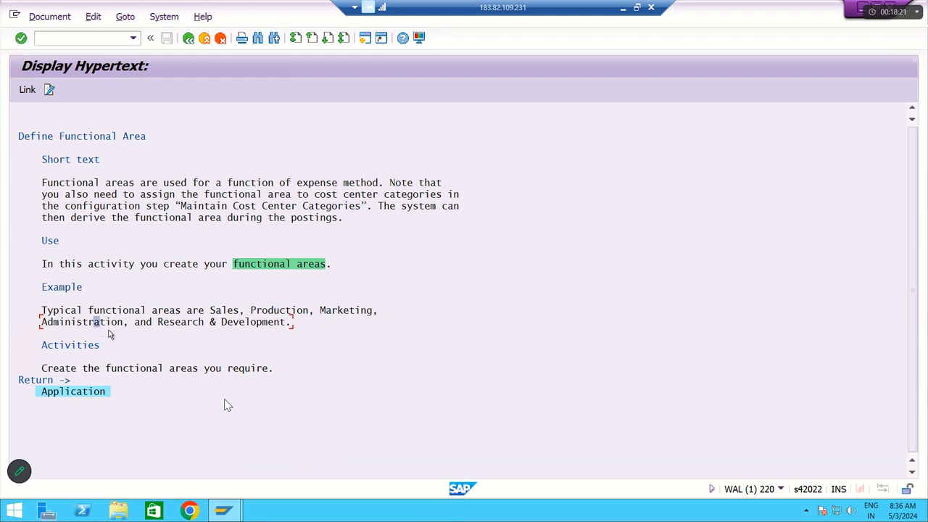
left_click(187, 332)
left_click(188, 39)
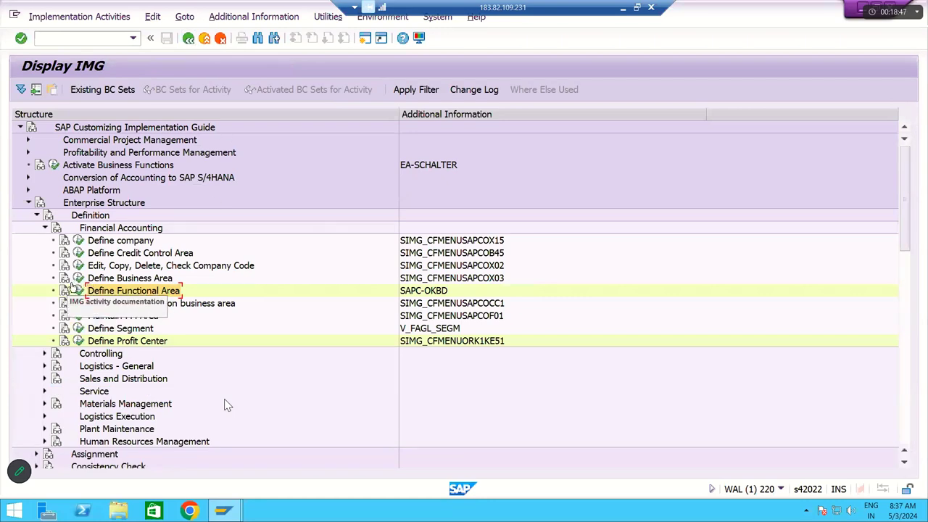
Inspect the Functional Area and Name fields for new entries in Define Functional Area, then exit to the implementation guide without entering anything
left_click(78, 290)
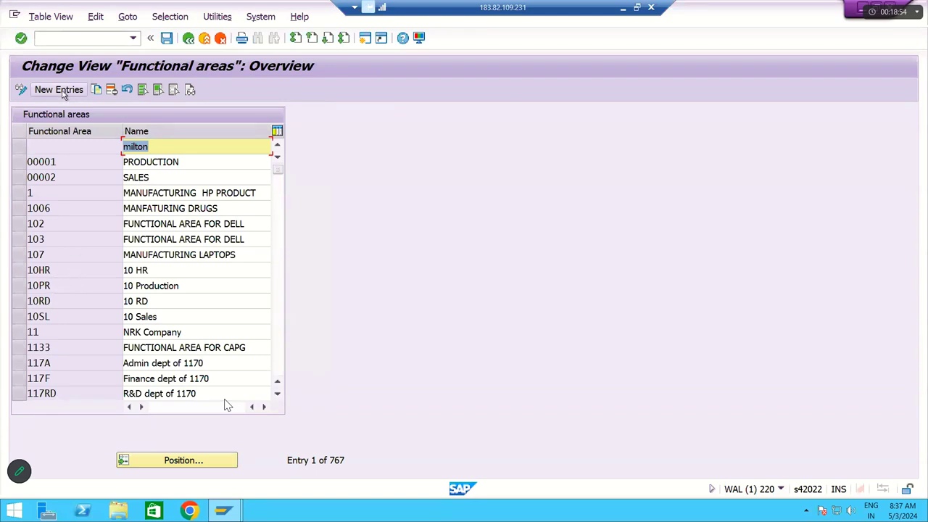
left_click(62, 92)
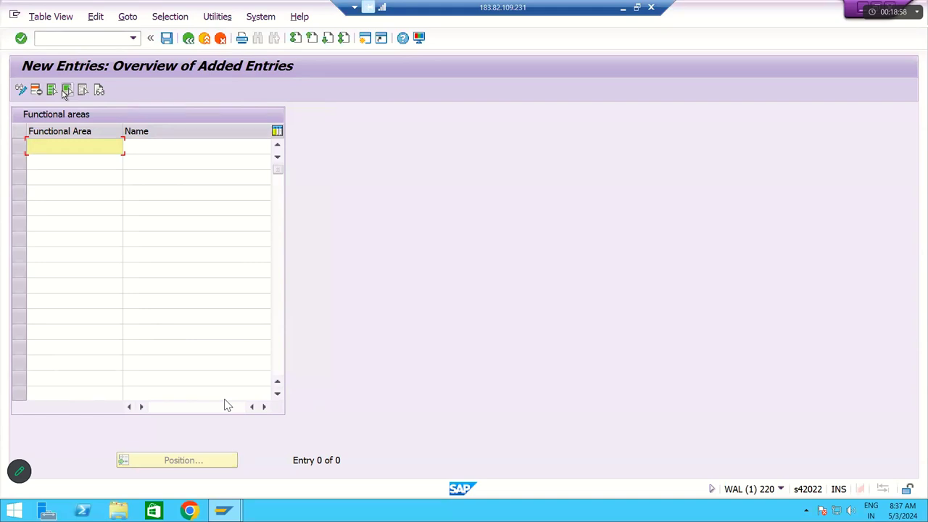
left_click(189, 38)
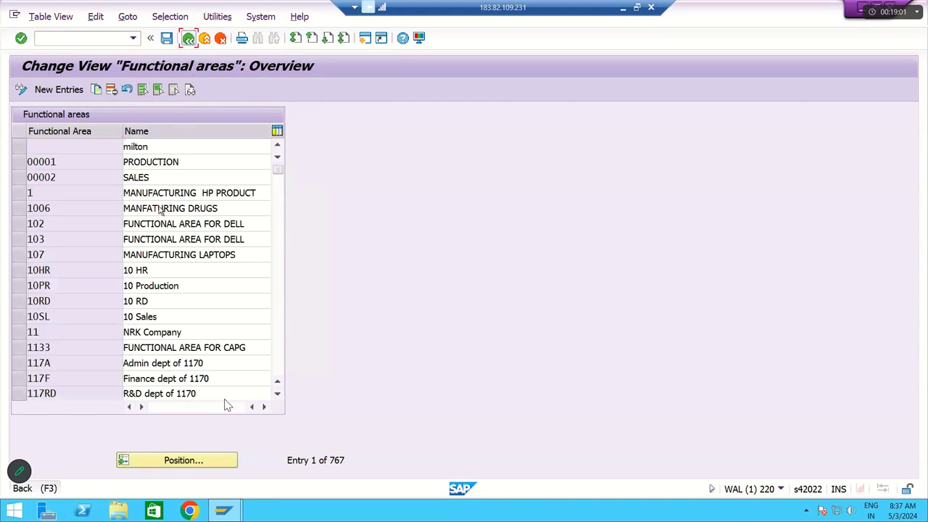
key("F3")
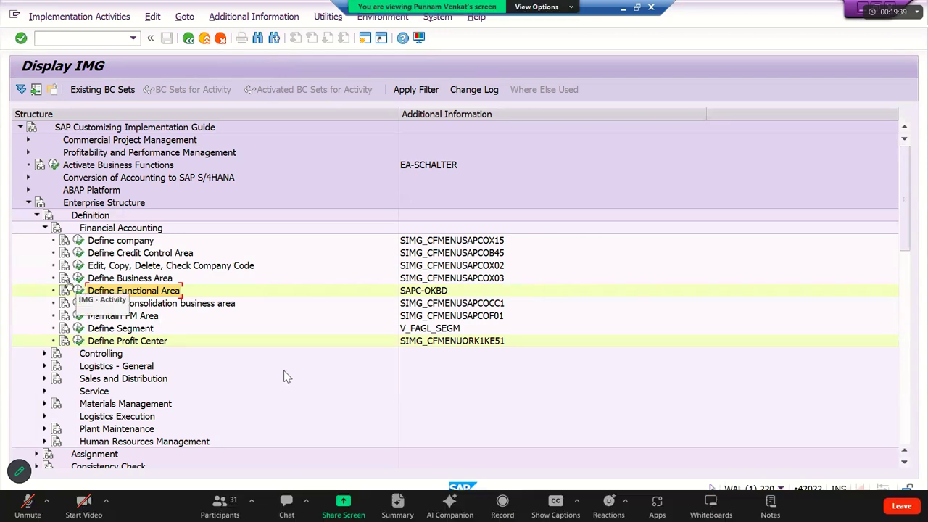
key("Escape")
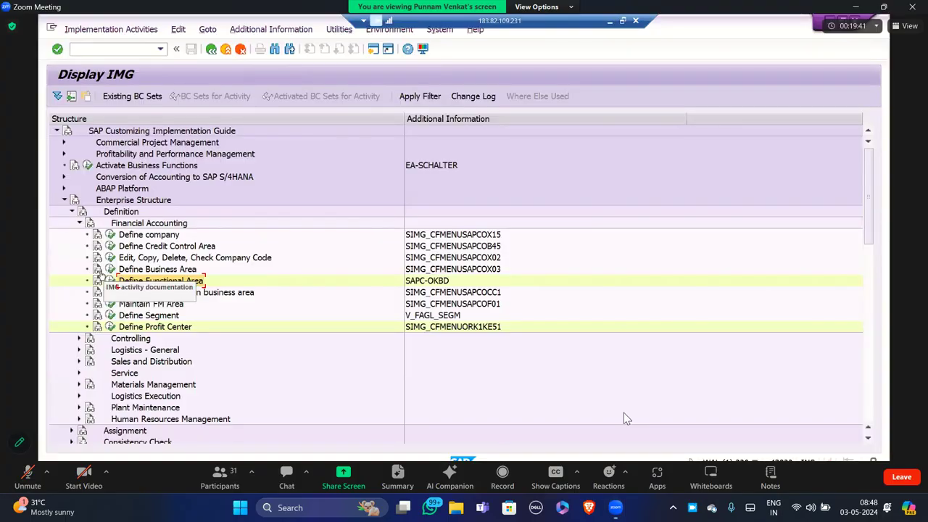
double_click(625, 418)
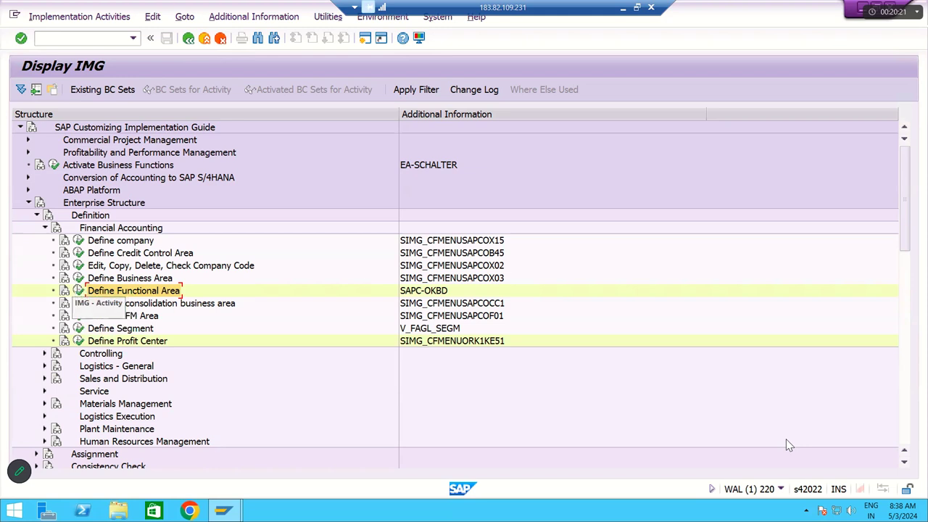
Start new entries in Define Functional Area and add functional area RMFD with the name "RM Finance Dep"
left_click(78, 290)
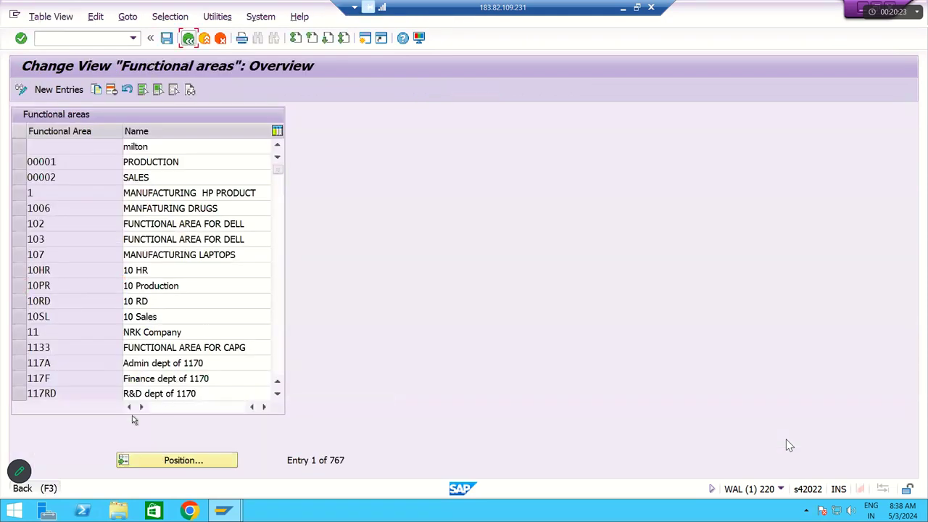
left_click(188, 38)
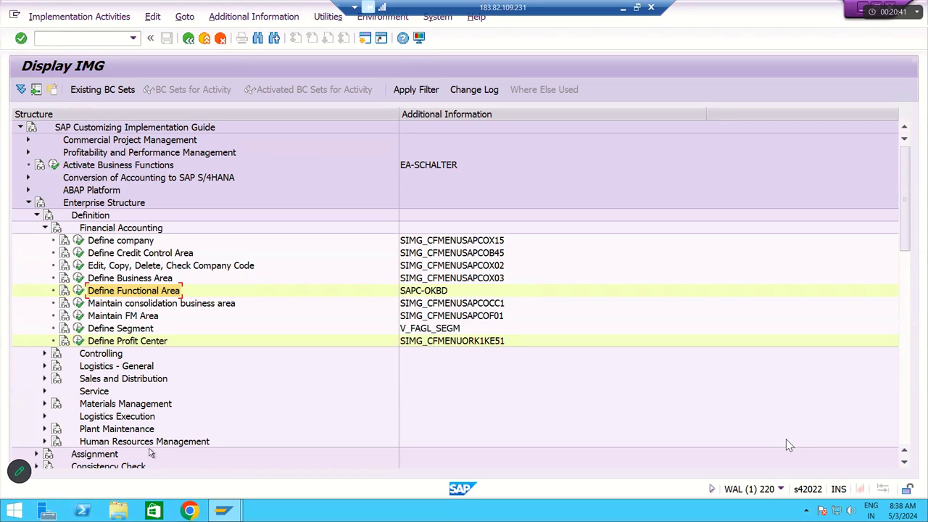
left_click(79, 291)
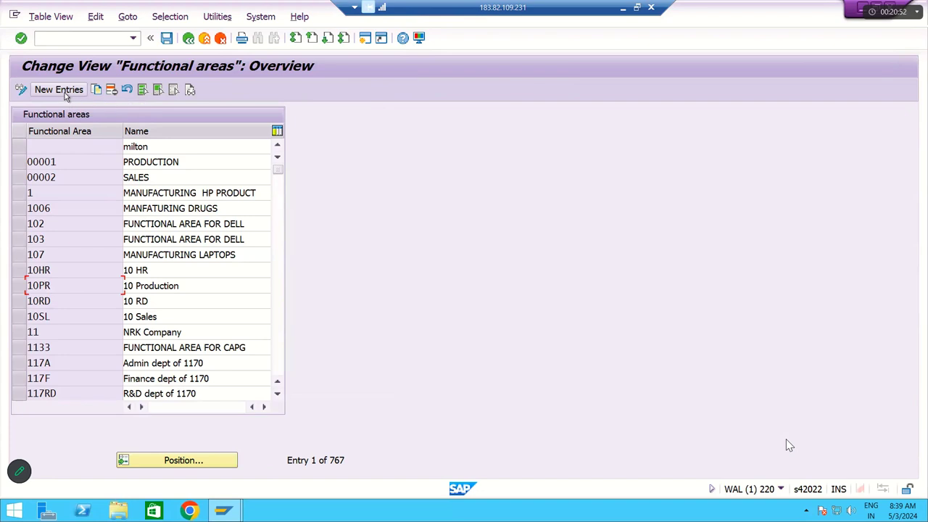
left_click(64, 93)
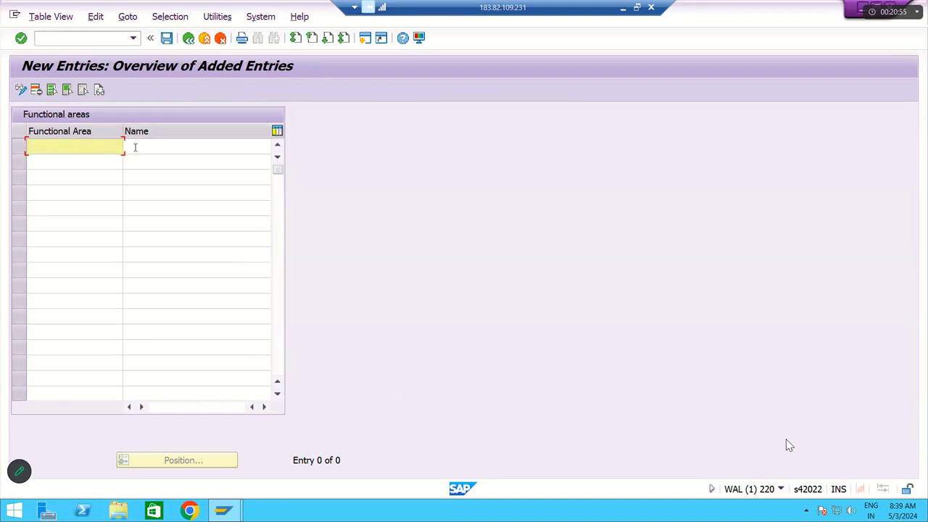
left_click(137, 147)
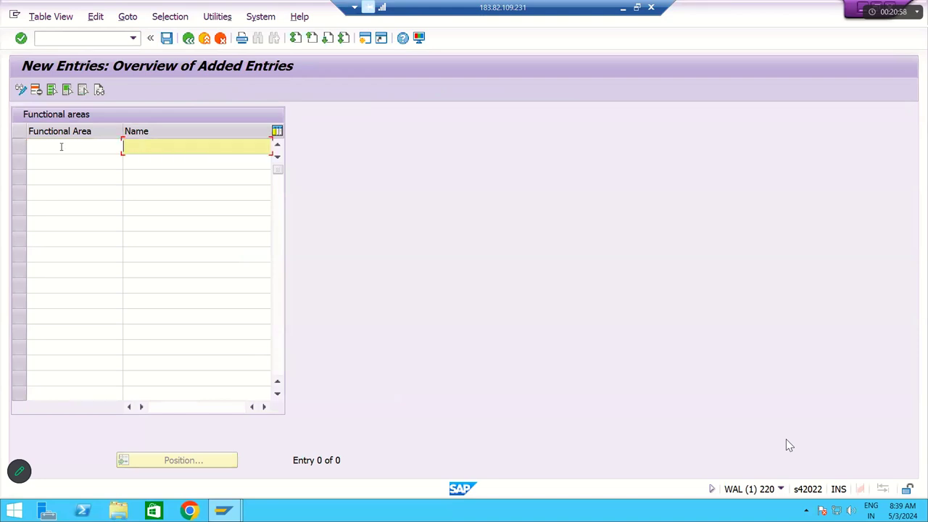
left_click(61, 147)
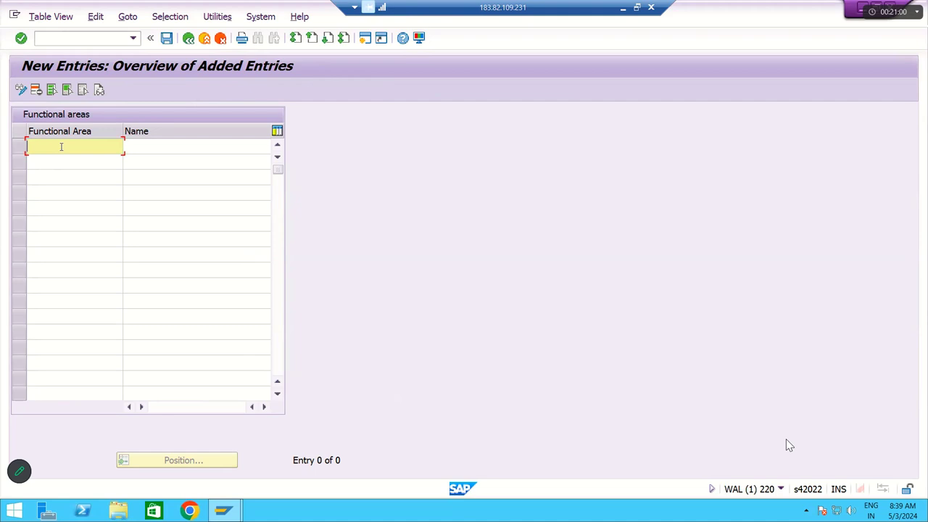
type("RMFD")
key("Tab")
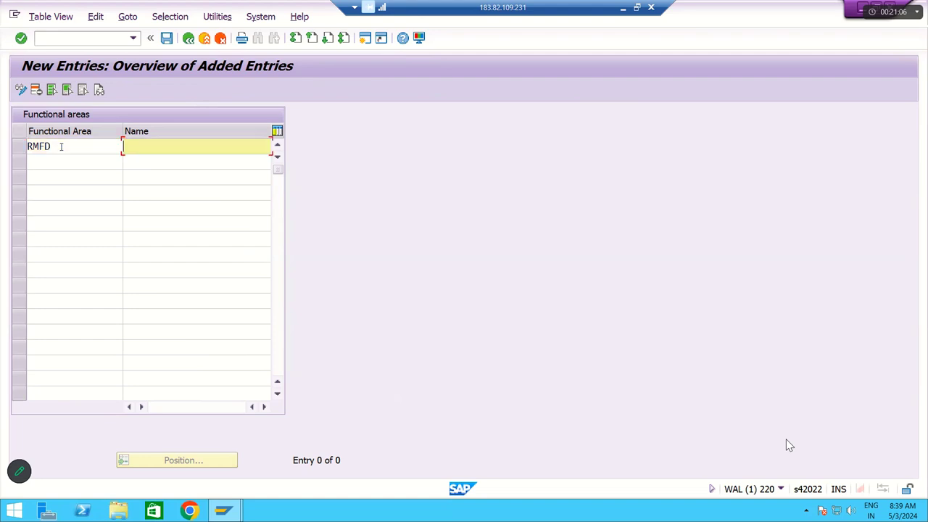
type("RM Finance Dep")
key("Tab")
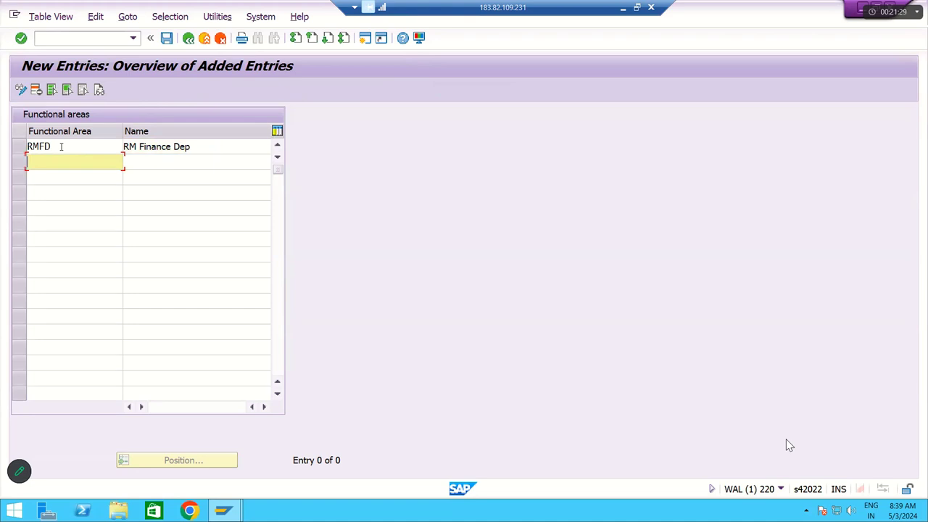
Add a second functional area RMSD with the name "RM Sales Dep"
type("RMSD")
key("Tab")
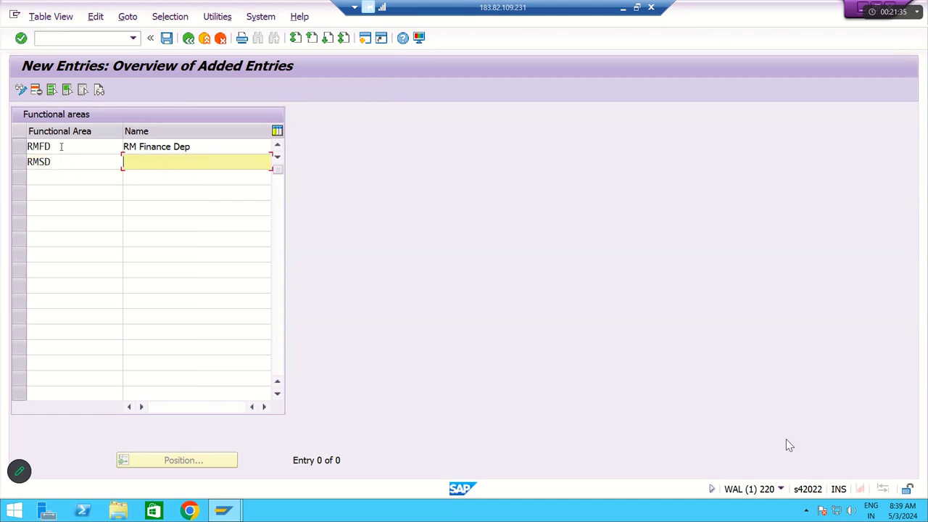
type("RM Sales Dep")
key("Return")
Add a third functional area RMMD with the name "RM Marketing Dep"
type("RM")
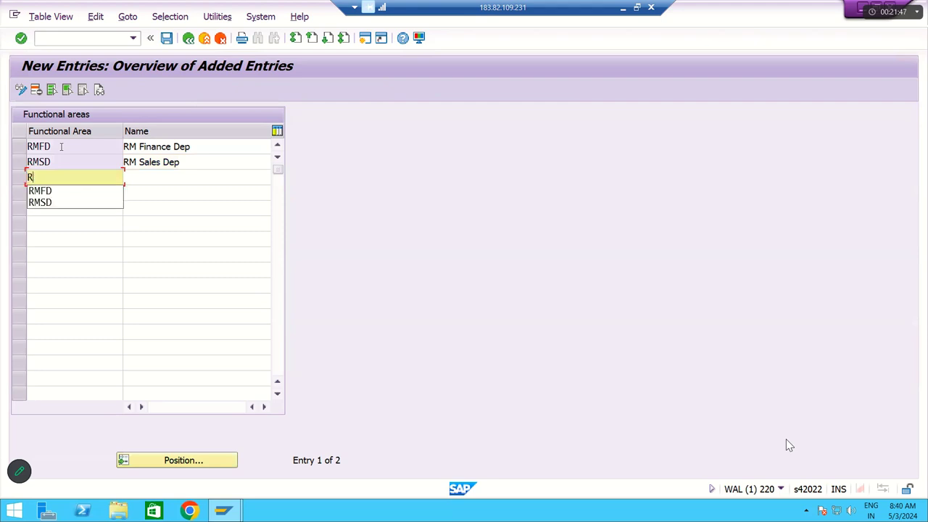
type("MD")
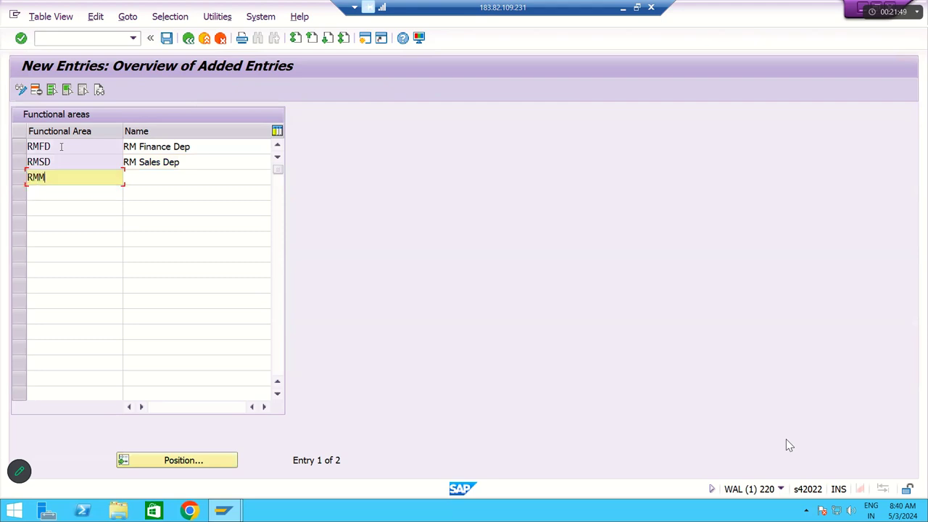
key("Tab")
type("RM Market")
key("BackSpace")
key("BackSpace")
key("BackSpace")
key("BackSpace")
type("rketing")
key("BackSpace")
key("BackSpace")
key("BackSpace")
key("BackSpace")
type("ting Dep")
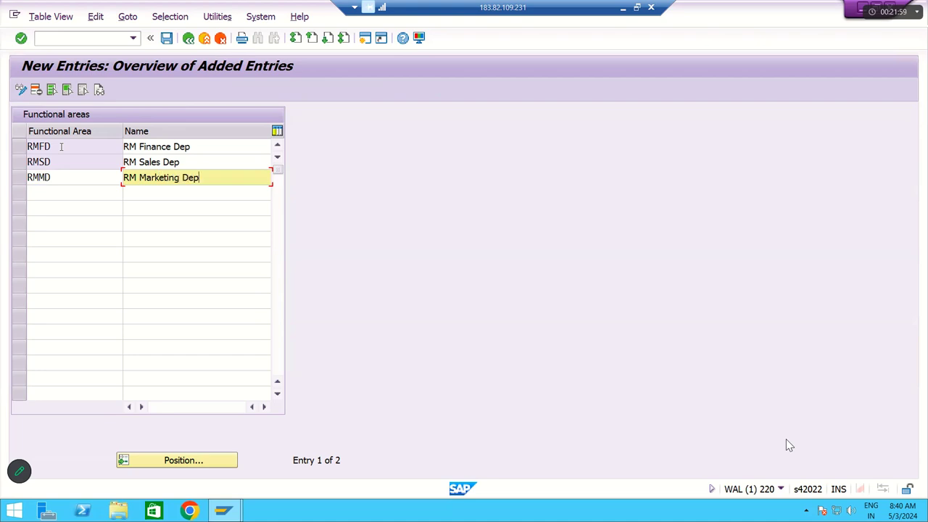
key("Return")
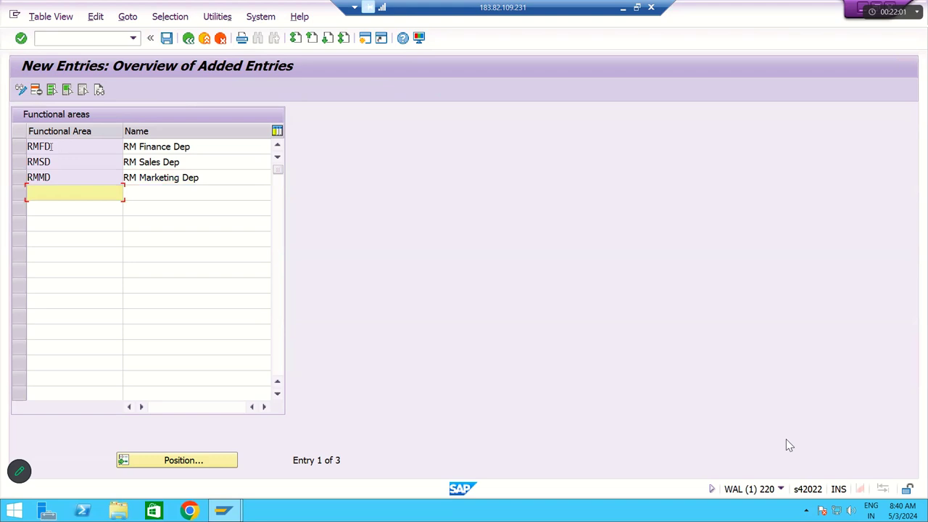
double_click(52, 146)
double_click(35, 162)
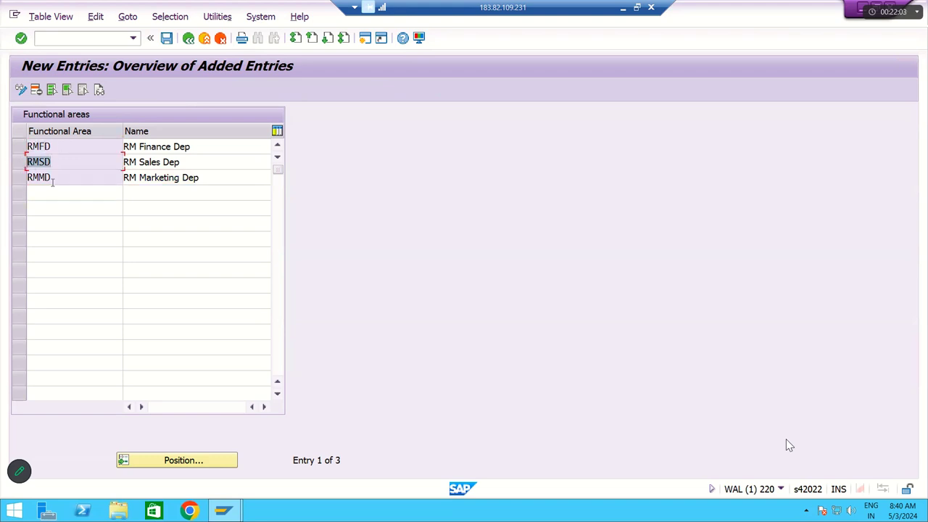
double_click(42, 177)
double_click(49, 162)
double_click(39, 146)
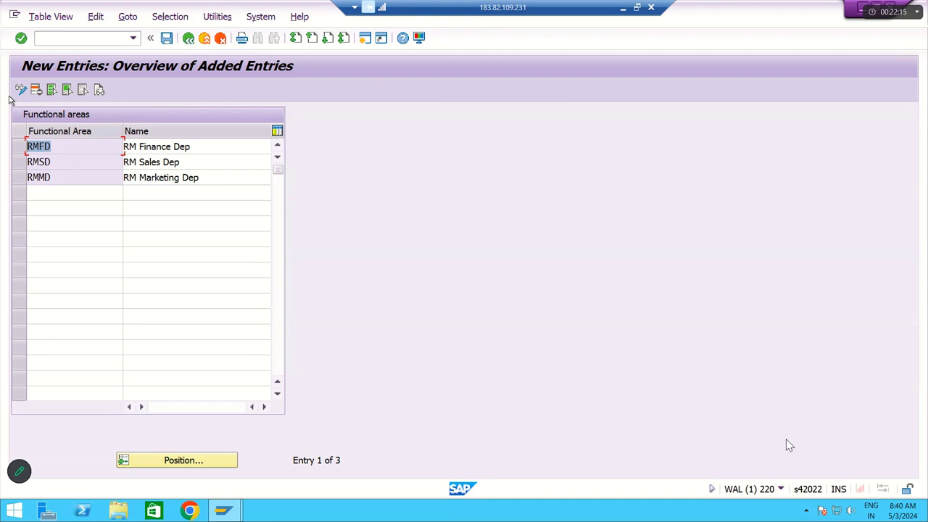
Add a fourth functional area RMHD with the name "RM HR Dep"
left_click(59, 194)
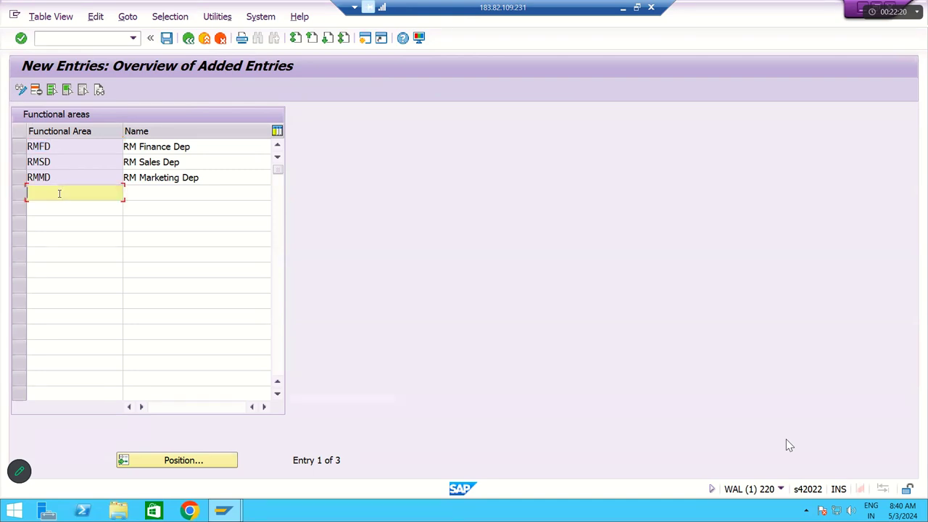
type("RM")
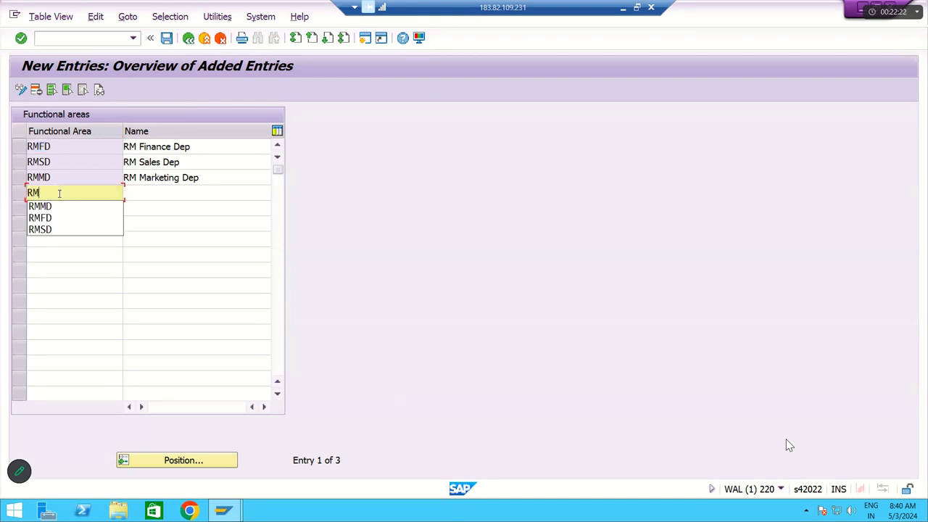
type("HD")
key("Tab")
type("RM H")
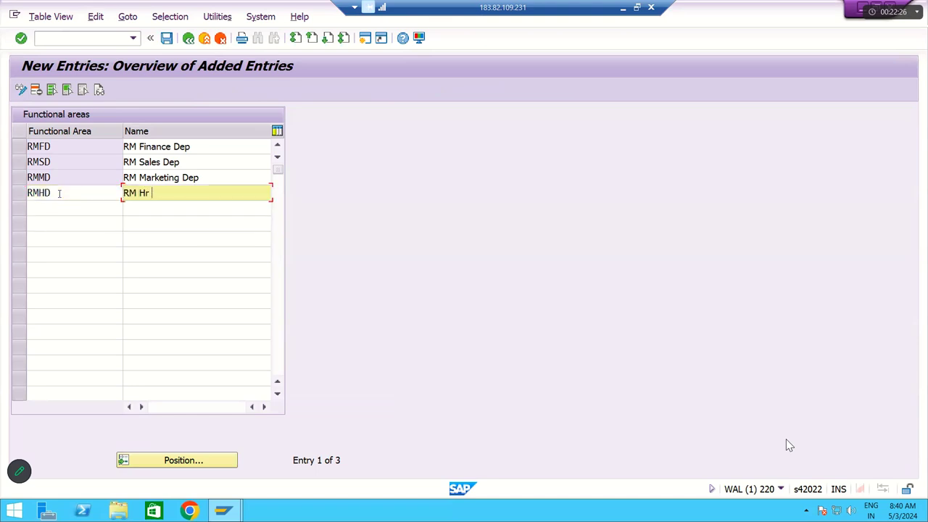
type("R Dep")
key("Return")
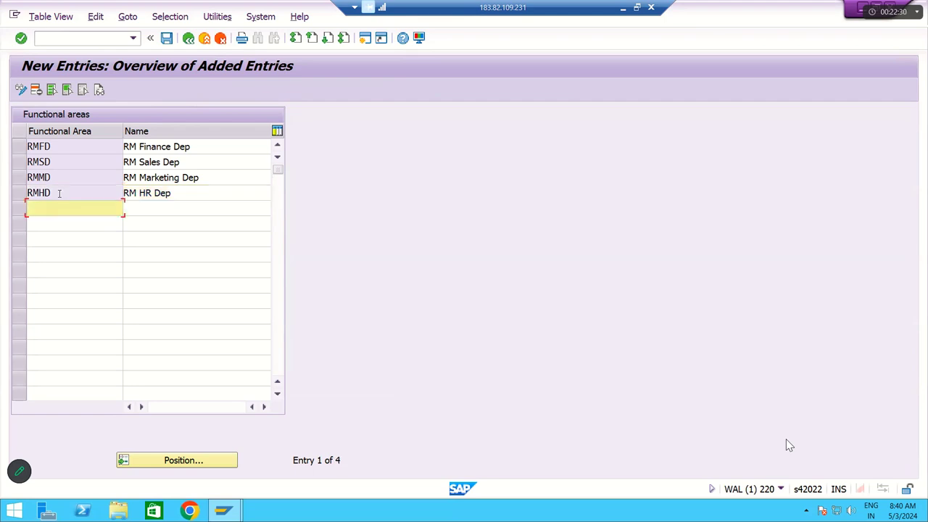
left_click(62, 222)
left_click(70, 241)
left_click(70, 256)
left_click(68, 285)
left_click(68, 300)
left_click(66, 330)
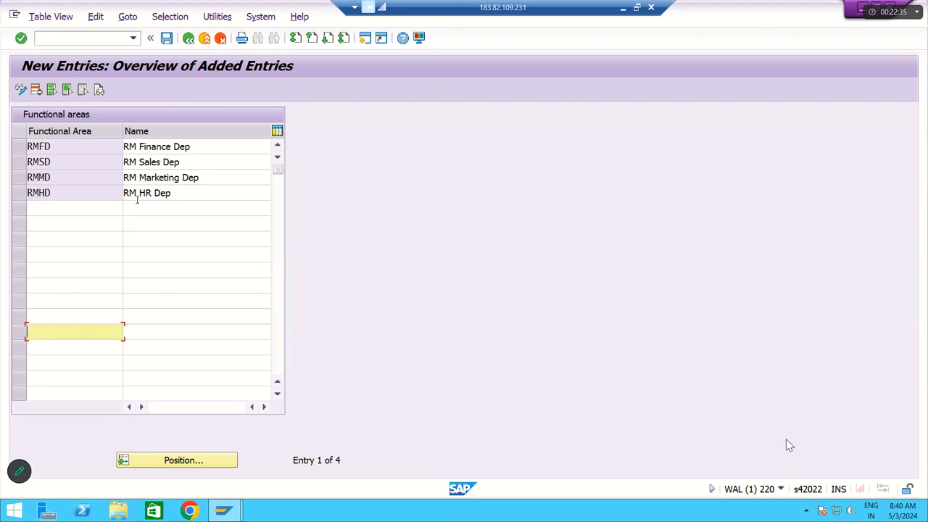
Save the new functional areas under the proposed customizing request and return to the implementation guide
left_click(166, 39)
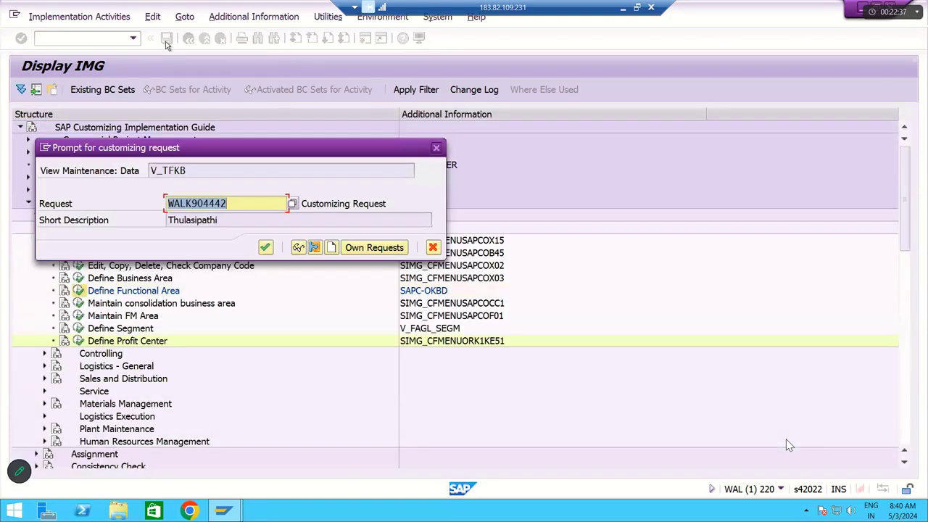
left_click(265, 248)
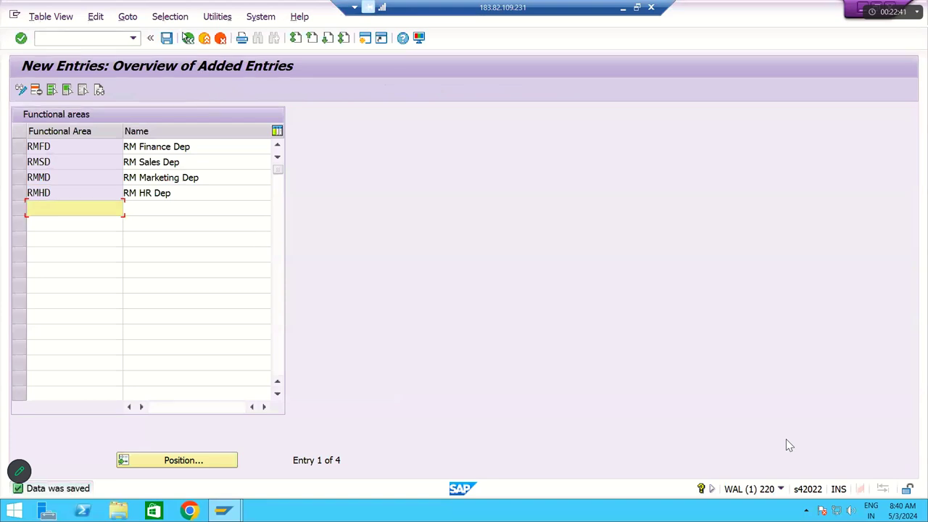
left_click(188, 38)
left_click(189, 38)
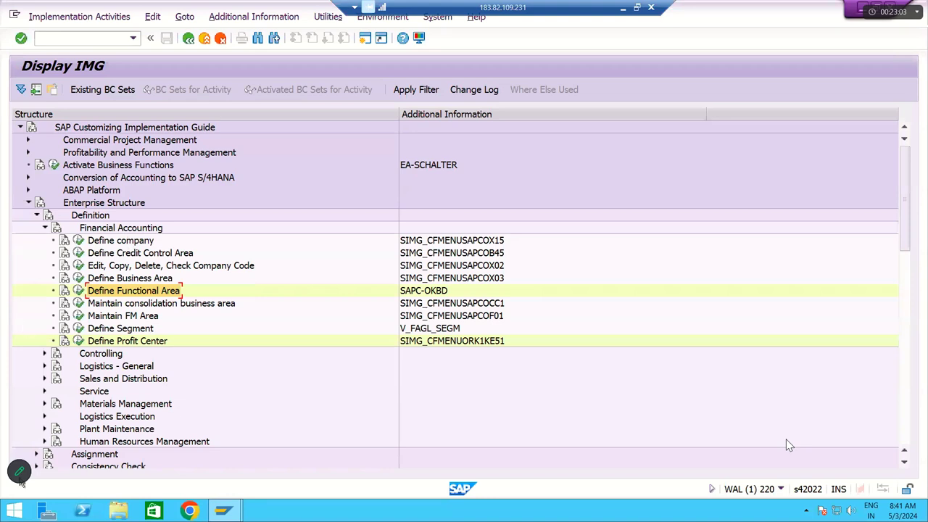
Switch to the SAP FI_New workbook in Excel and go to an empty area of the Organization Strucher sheet, around column BU
left_click(102, 305)
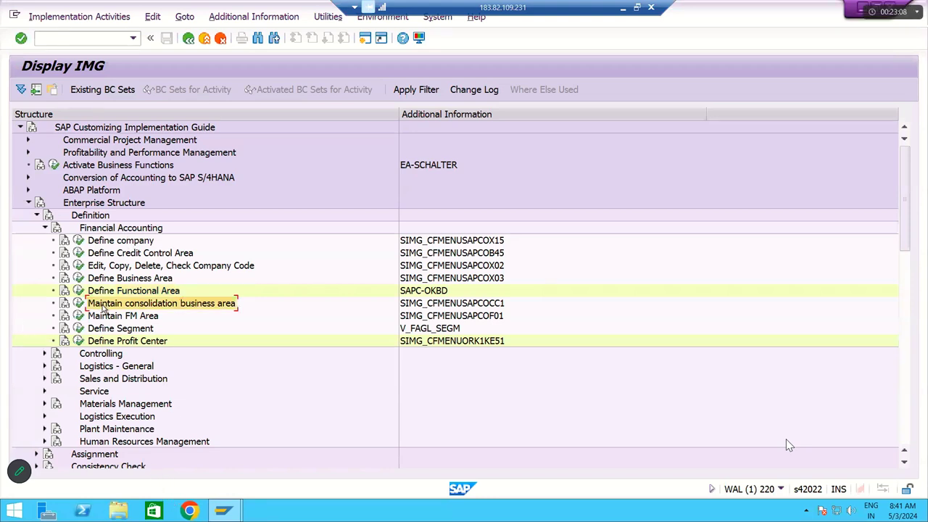
left_click(622, 7)
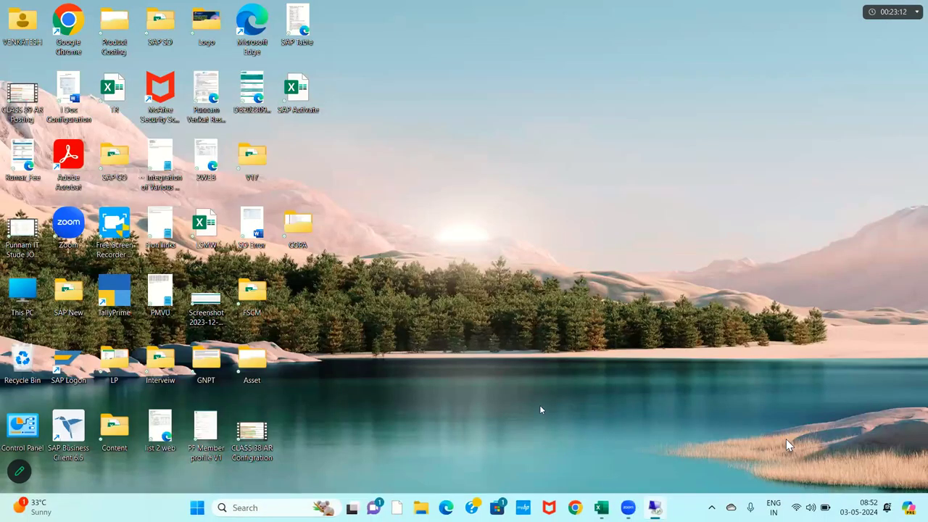
left_click(600, 508)
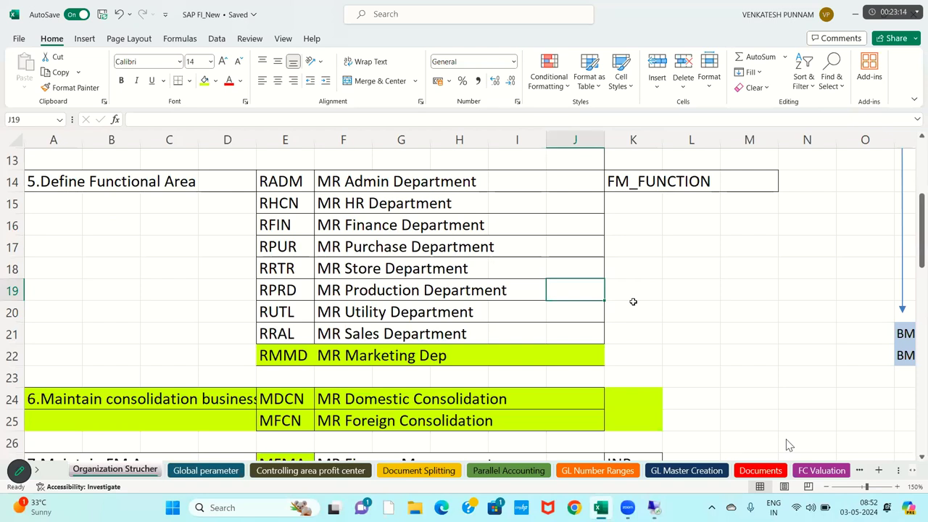
key("Right")
key("Right")
key("Right")
key("Right")
key("Right")
key("Right")
key("Right")
key("Right")
key("Right")
key("Right")
key("Right")
key("Right")
key("Right")
key("Right")
key("Right")
key("Right")
key("Right")
key("Right")
key("Right")
key("Right")
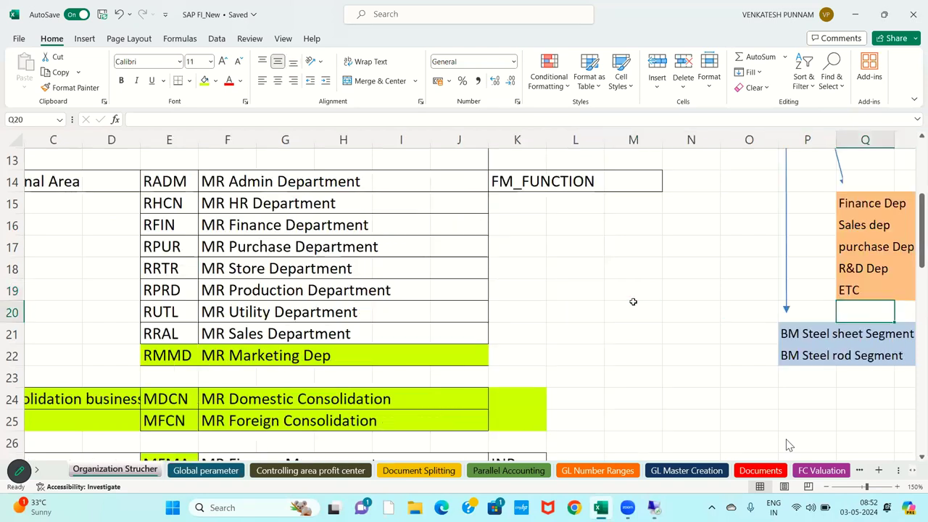
key("Right")
key("Right")
key("Right")
key("Right")
key("Right")
key("Right")
key("Right")
key("Right")
key("Right")
key("Right")
key("Right")
key("Right")
key("Right")
key("Right")
key("Right")
key("Right")
key("Right")
key("Right")
key("Right")
key("Right")
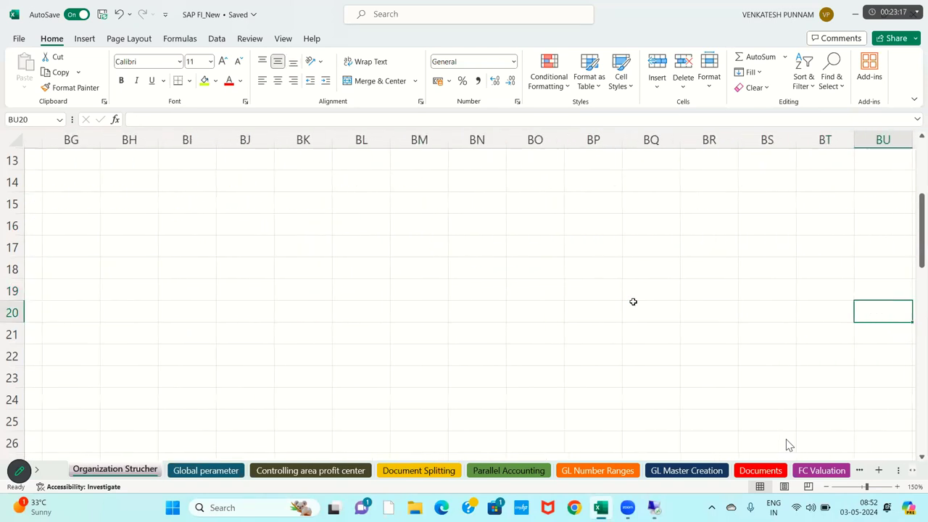
Enter the location names Hyderabad in cell BJ21 and Bangalore in cell BL21
left_click(295, 338)
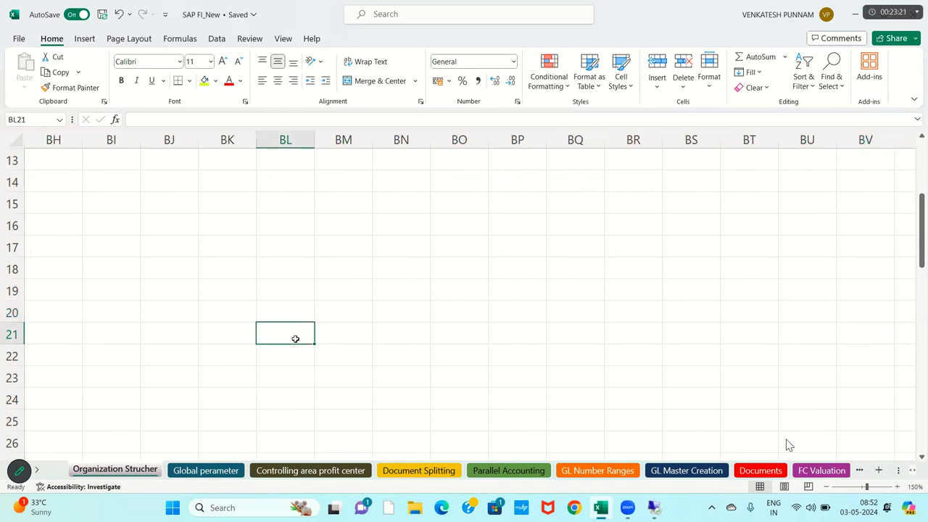
key("Left")
key("Left")
type("Hyderabad")
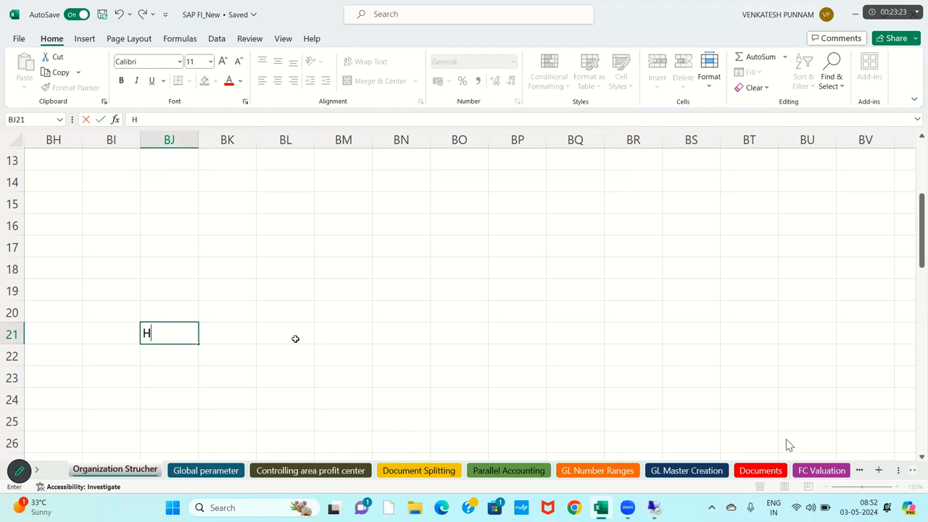
left_click(295, 339)
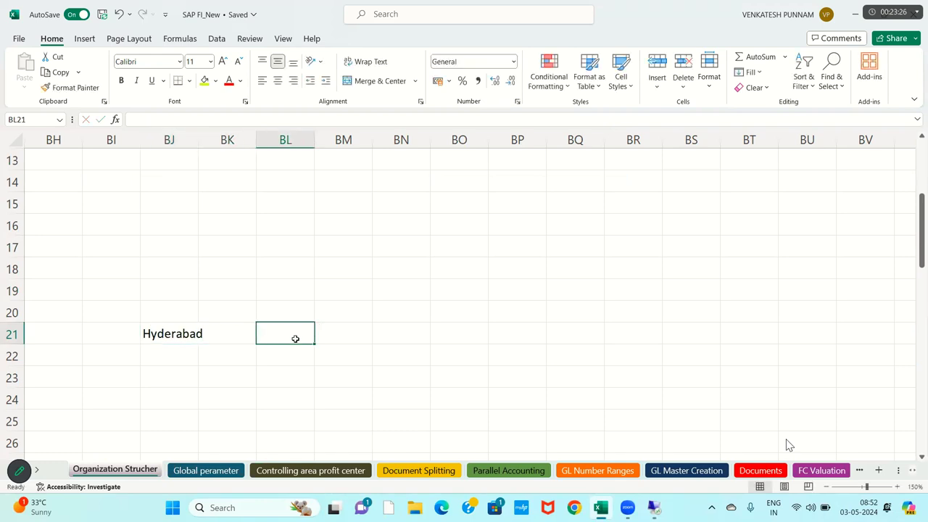
type("Bangalore")
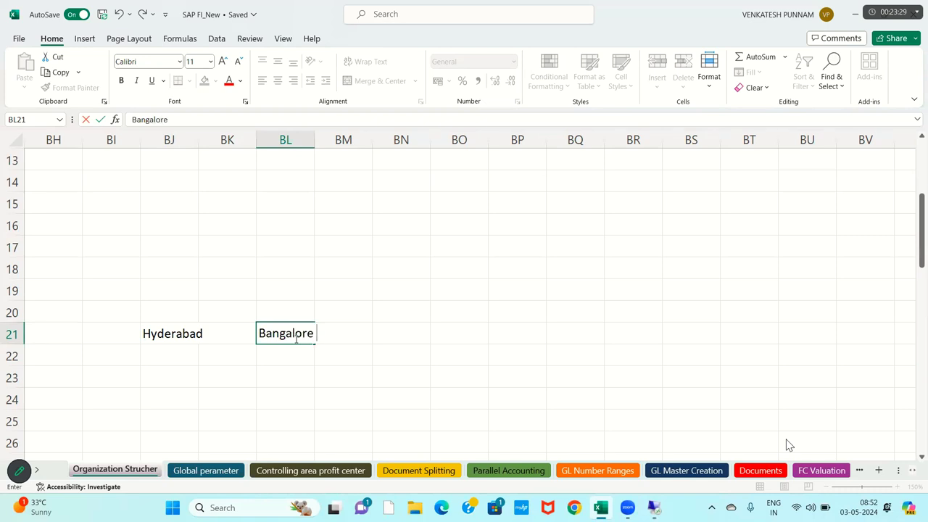
Enter the location names Mumbai in cell BO21 and Pune in cell BQ21
key("Right")
key("Right")
key("Right")
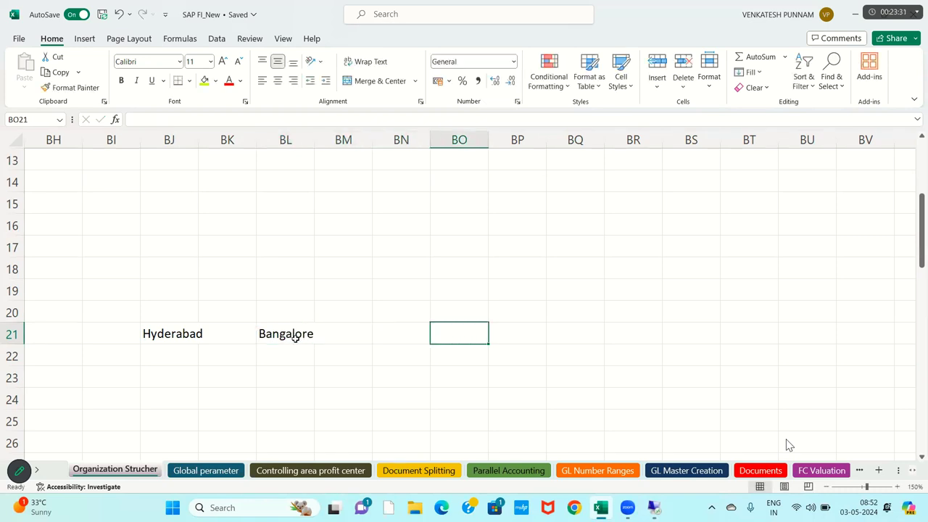
type("Mumbai")
key("Right")
key("Right")
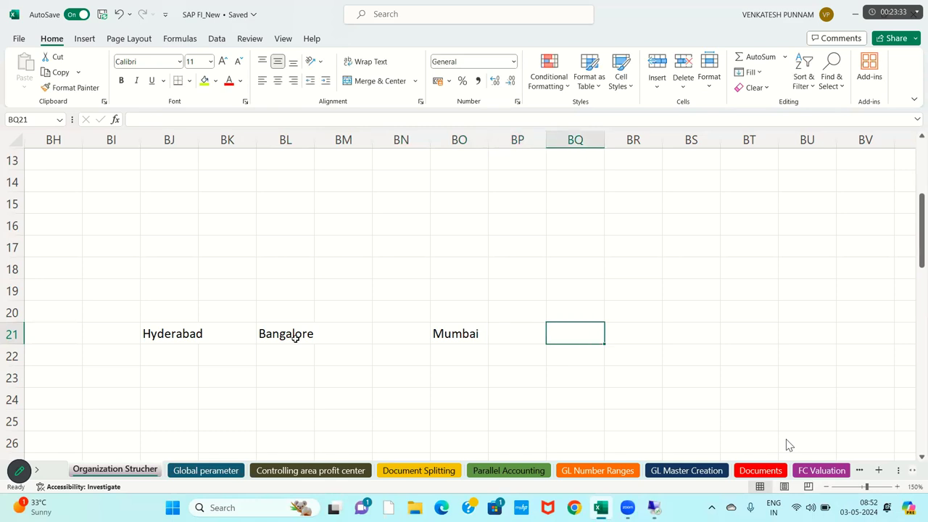
type("Pune")
key("Return")
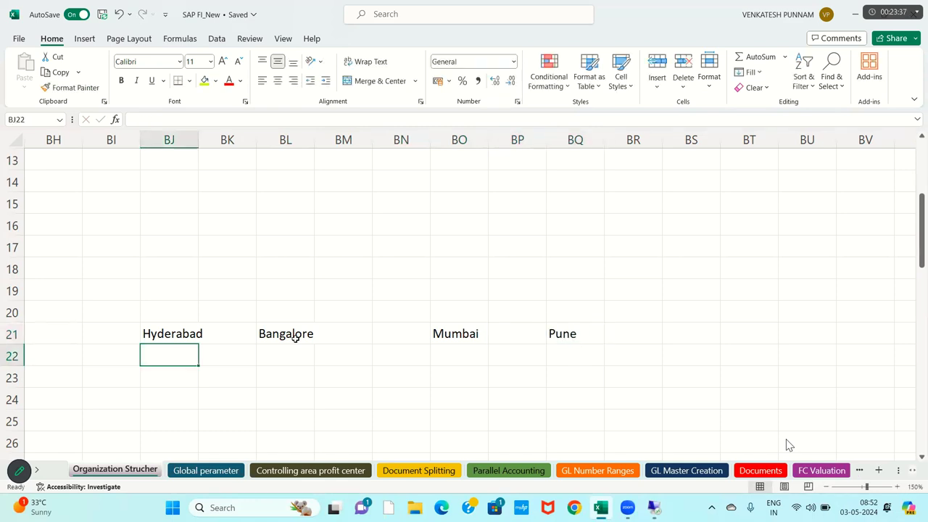
left_click(185, 332)
left_click_drag(185, 332, 549, 333)
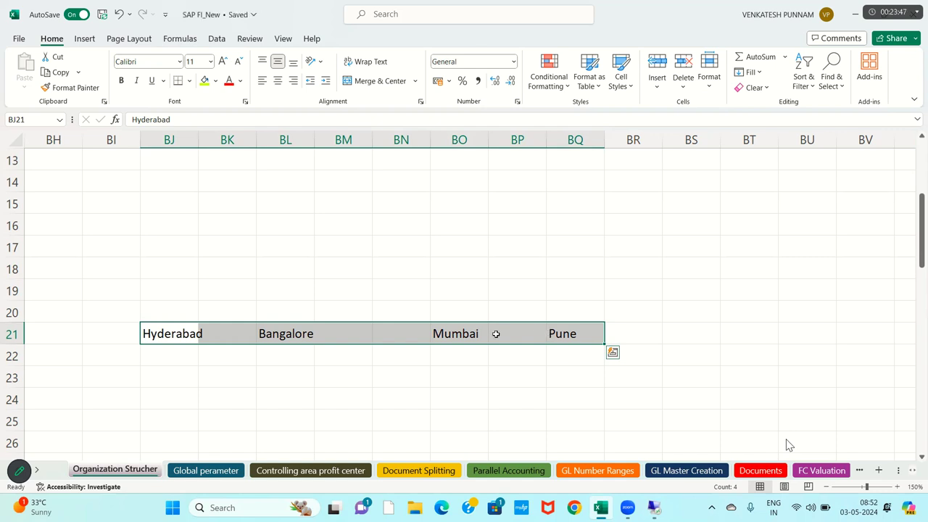
left_click(283, 337)
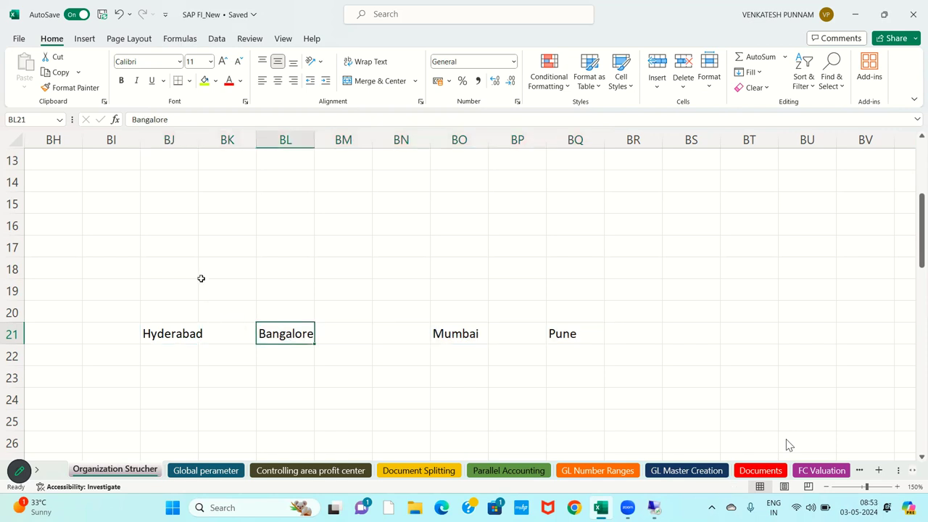
Enter the consolidation business area heading SOUNTH INDIA CBA in cell BK17, above the Hyderabad and Bangalore entries
left_click(209, 248)
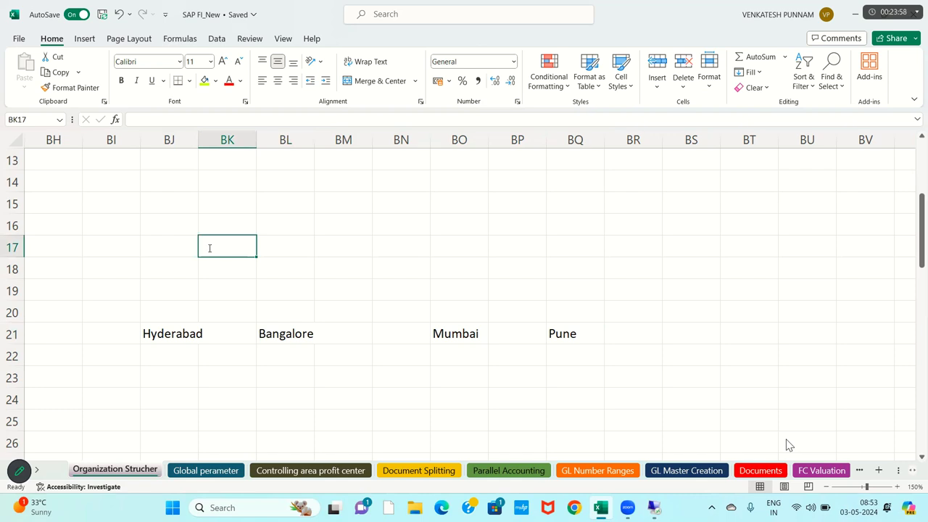
type("SOUNTH IDN")
key("BackSpace")
key("BackSpace")
type("NDIA CBA")
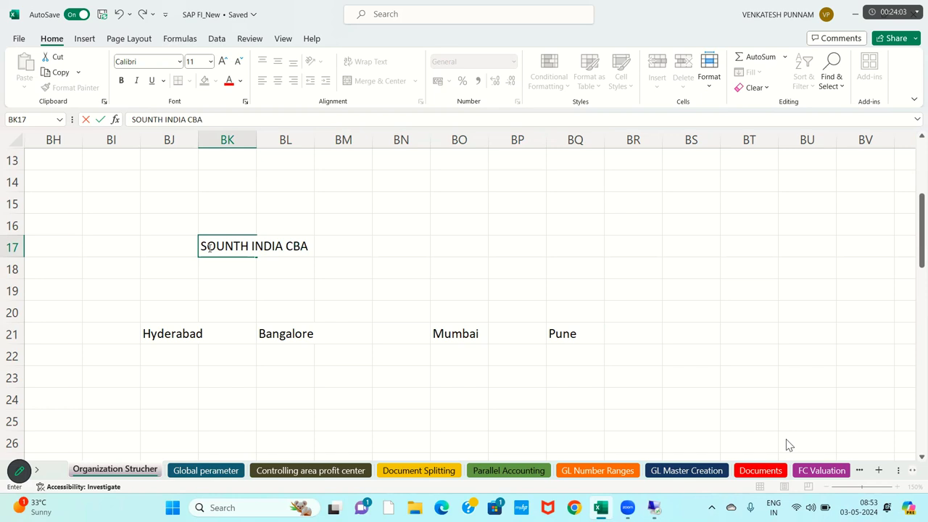
Enter the heading North India CBA in cell BO17, above the Mumbai and Pune entries
key("Tab")
key("Tab")
key("Tab")
key("Tab")
type("nOR")
key("BackSpace")
key("BackSpace")
key("BackSpace")
type("Nor")
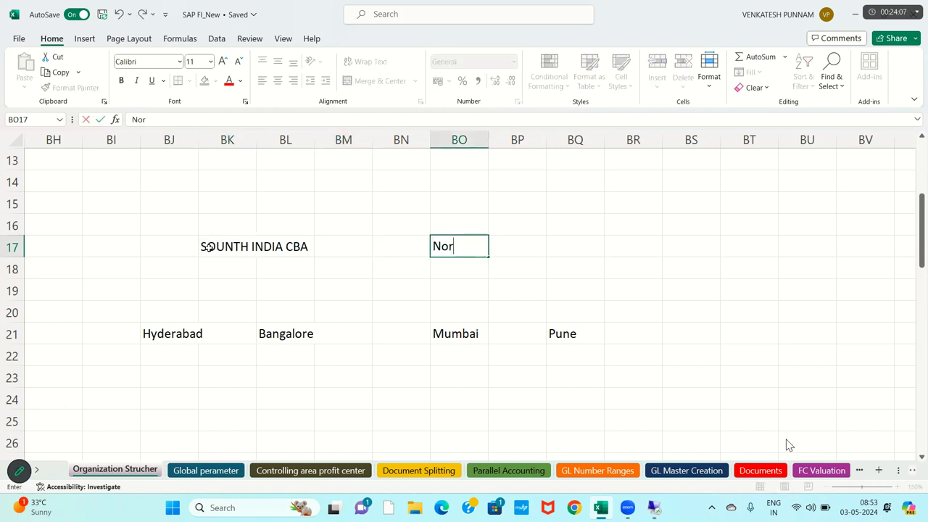
type("th India CBA")
key("Return")
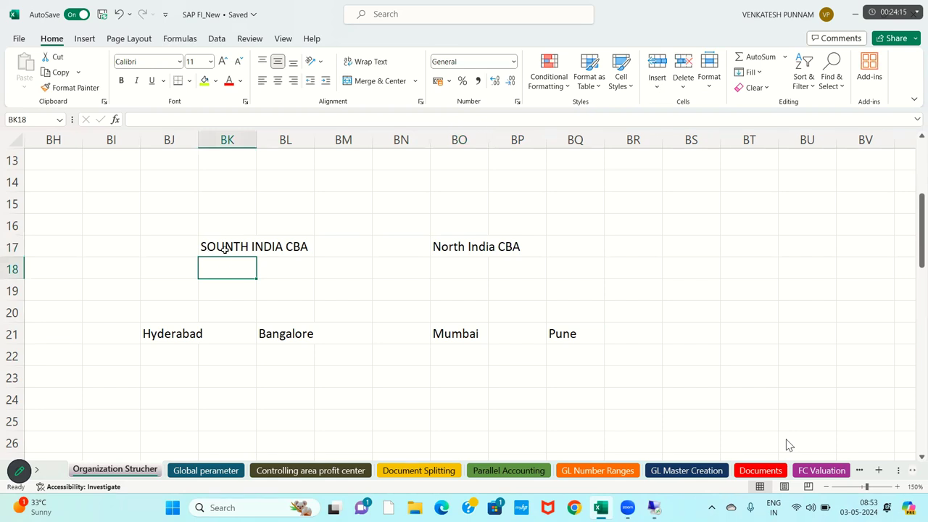
left_click(225, 249)
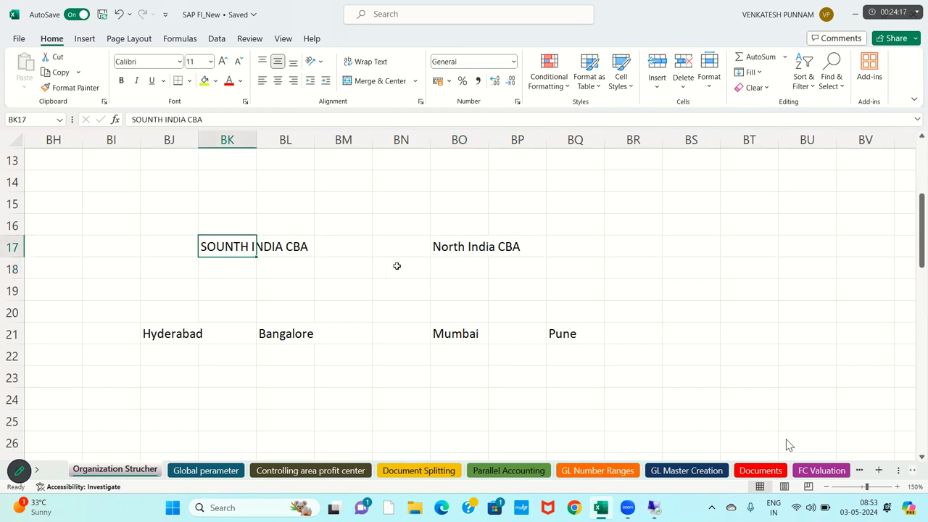
left_click(455, 245)
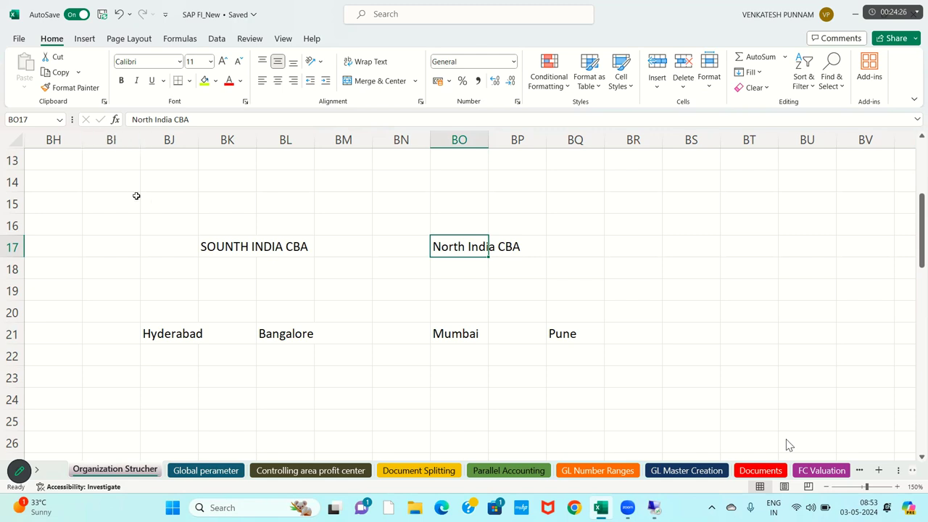
Draw arrows from the SOUNTH INDIA CBA heading down to Hyderabad, about 1.61 cm high, and to Bangalore, about 1.99 cm high
left_click(84, 39)
left_click(187, 56)
left_click(194, 90)
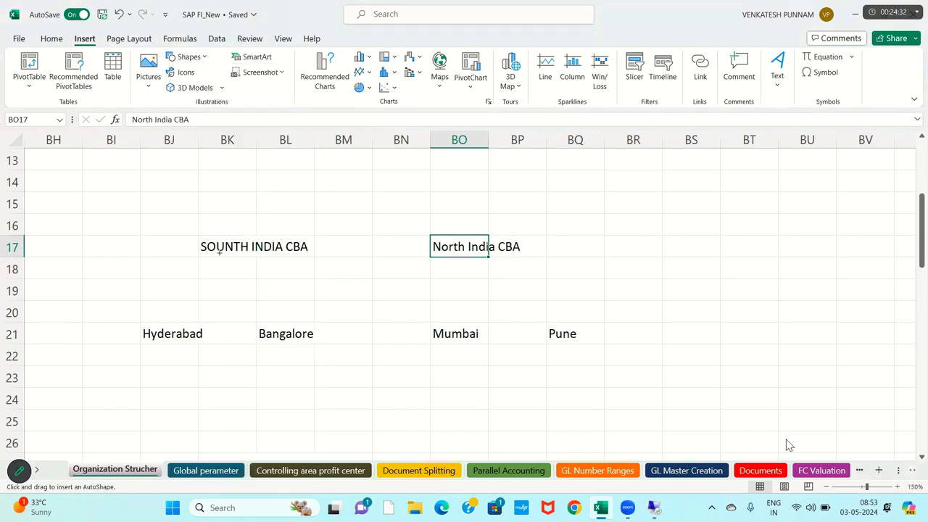
left_click_drag(219, 252, 187, 307)
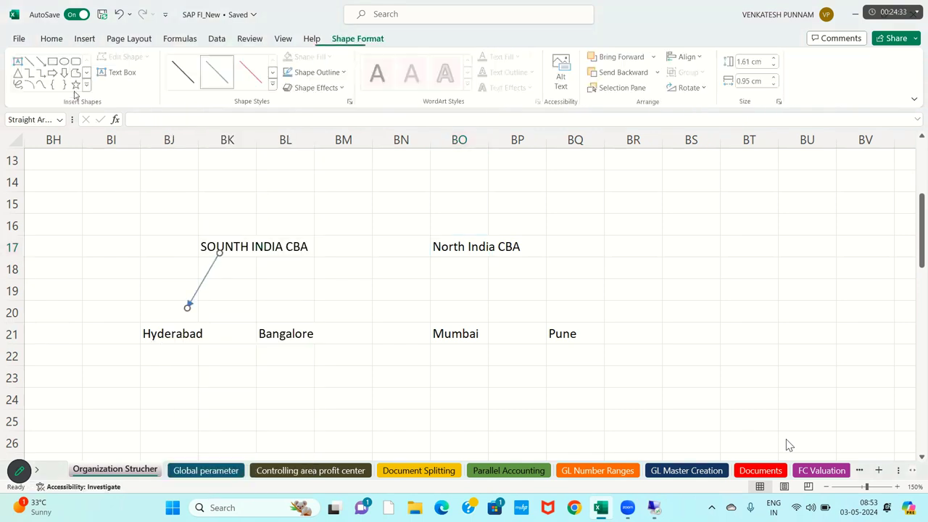
left_click(41, 61)
left_click_drag(266, 254, 285, 322)
Draw arrows from the North India CBA heading down to Mumbai and to Pune, the Pune arrow about 1.5 cm high and 1.04 cm wide
left_click(41, 61)
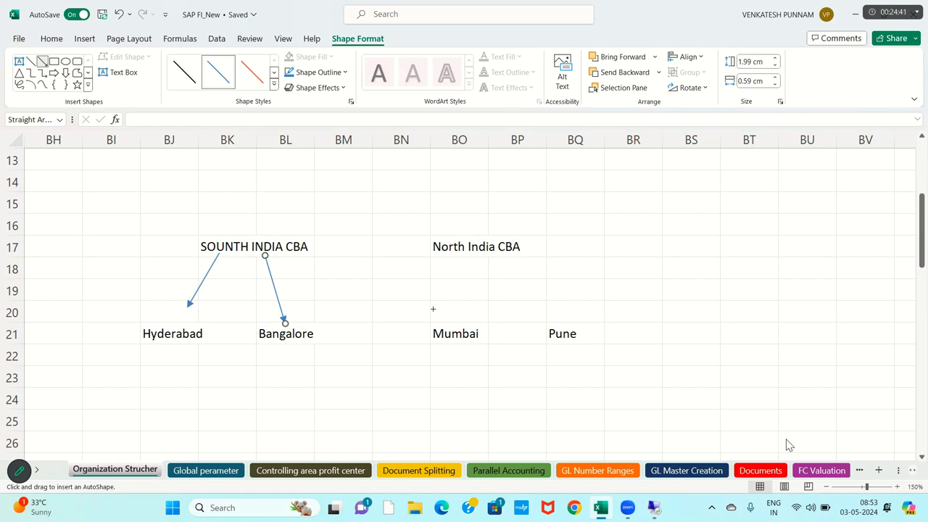
left_click_drag(477, 255, 469, 317)
left_click(42, 60)
left_click_drag(509, 260, 544, 311)
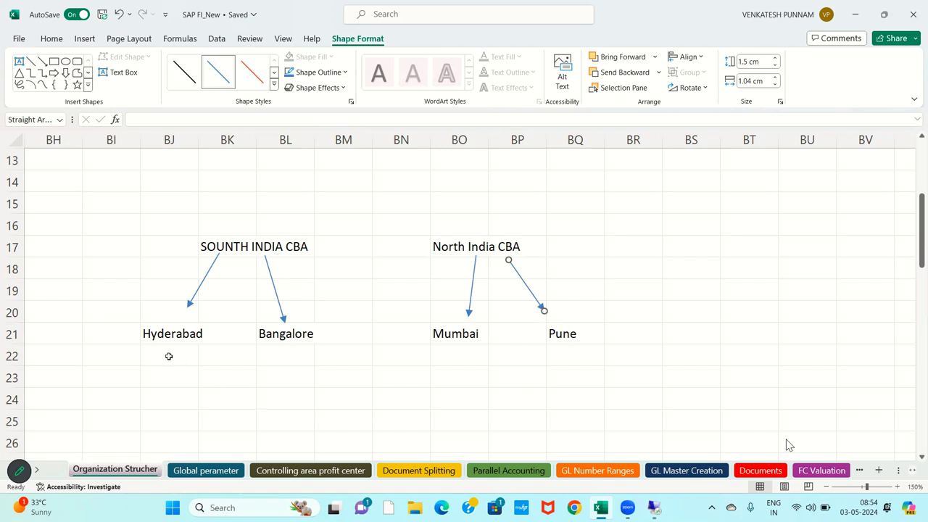
Examine how the two consolidation business areas group their assigned locations in the hierarchy diagram
left_click(167, 355)
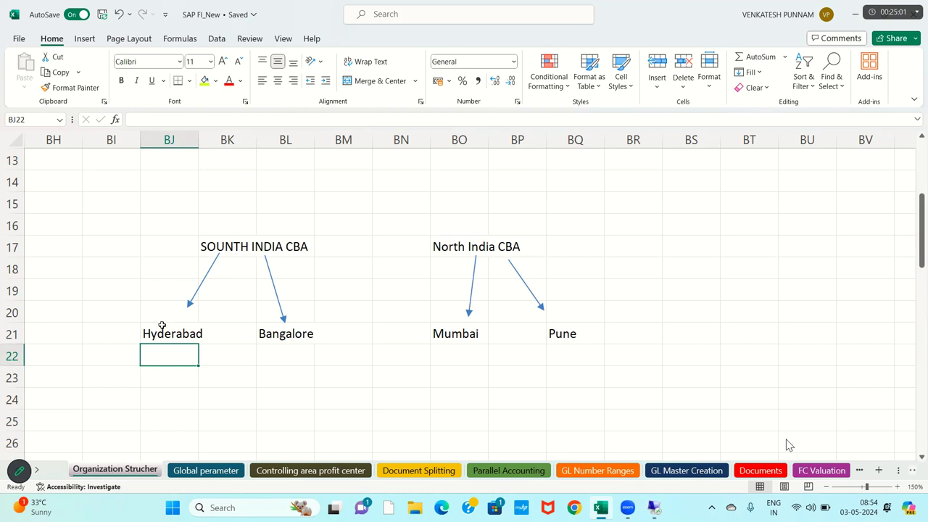
left_click(295, 358)
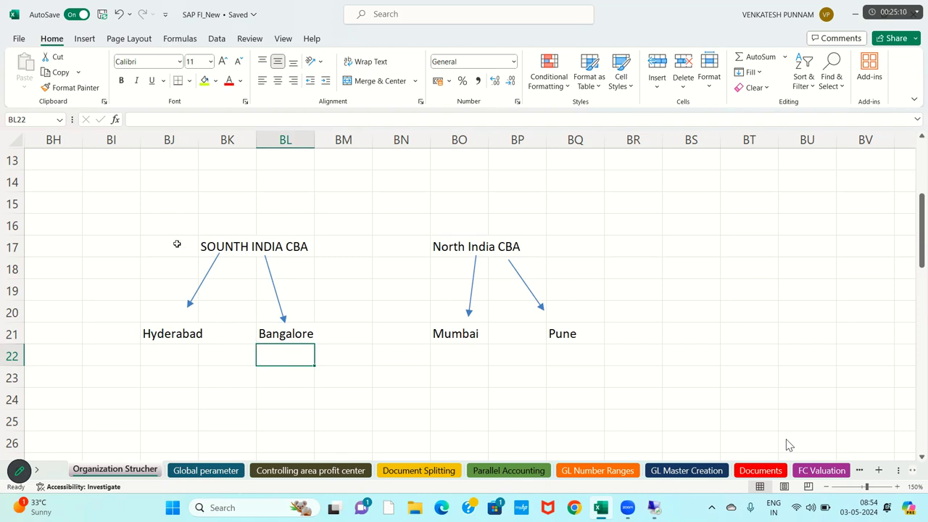
left_click_drag(176, 244, 305, 246)
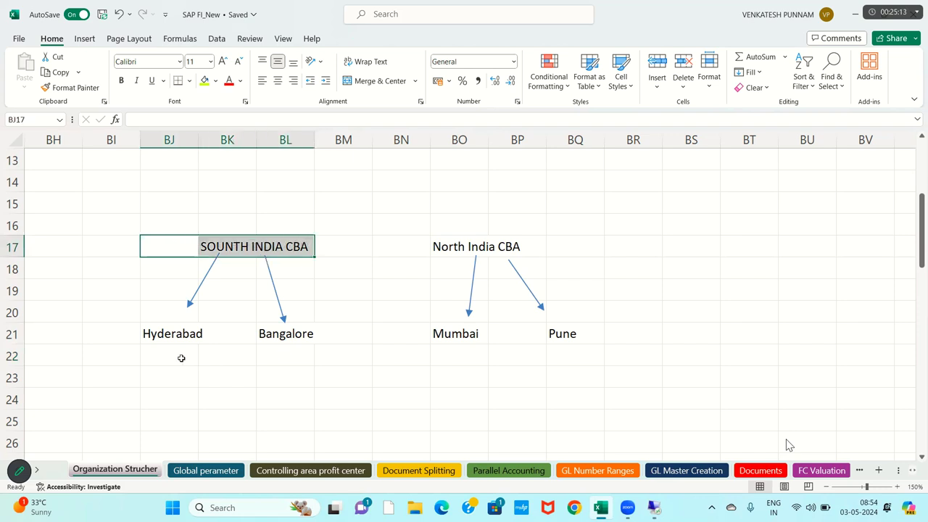
left_click_drag(100, 331, 311, 339)
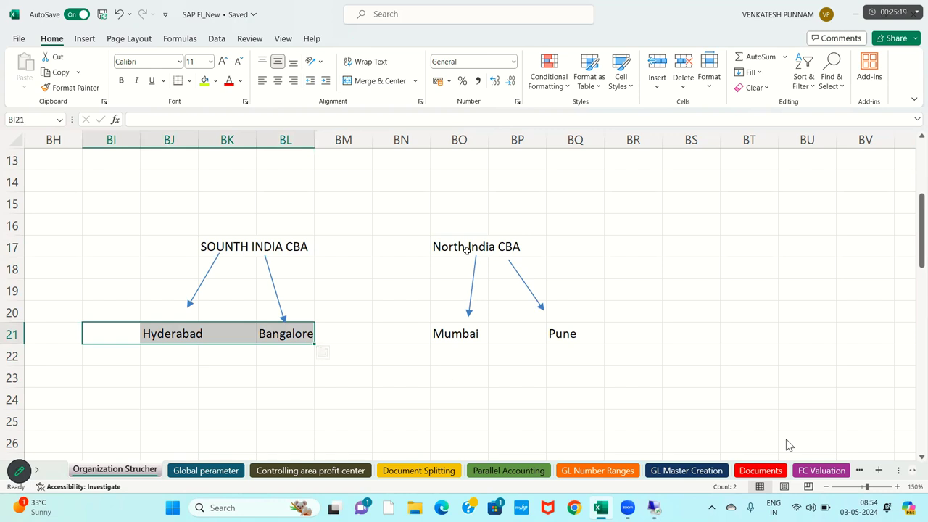
left_click(455, 335)
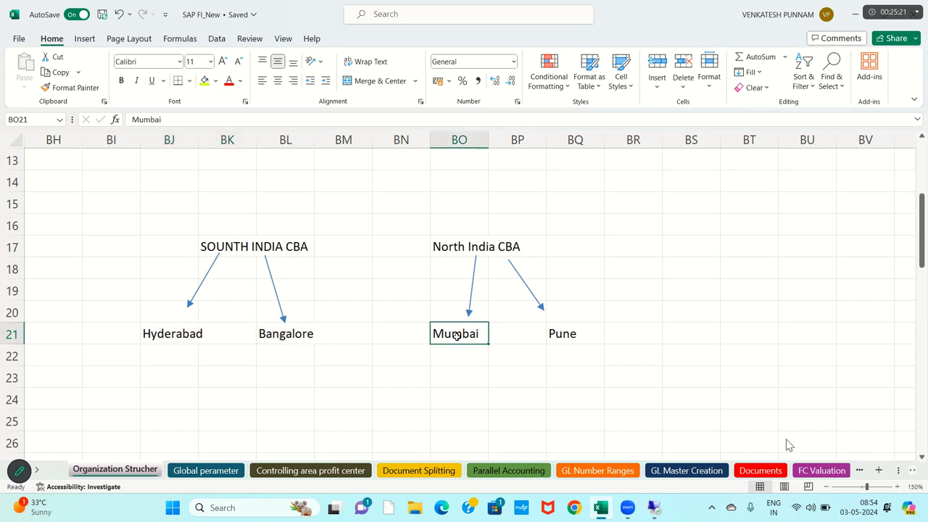
left_click(561, 334)
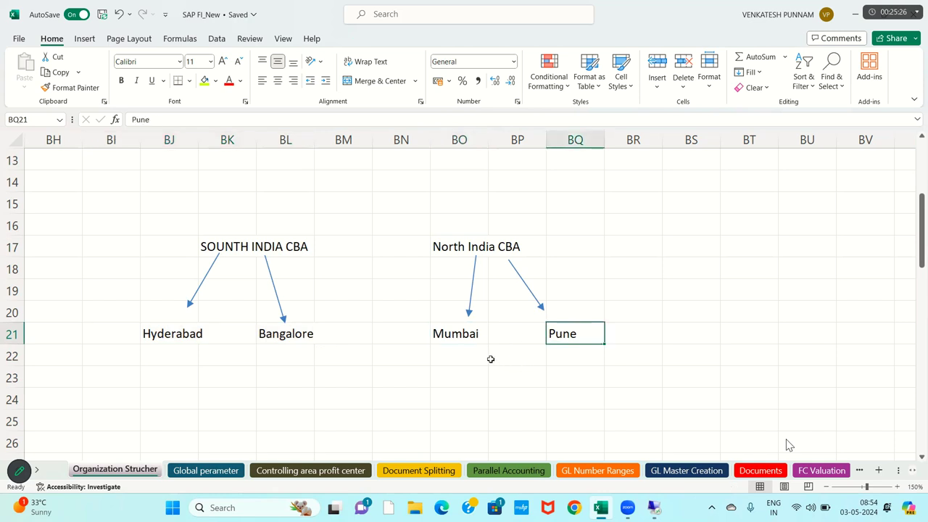
left_click(456, 340)
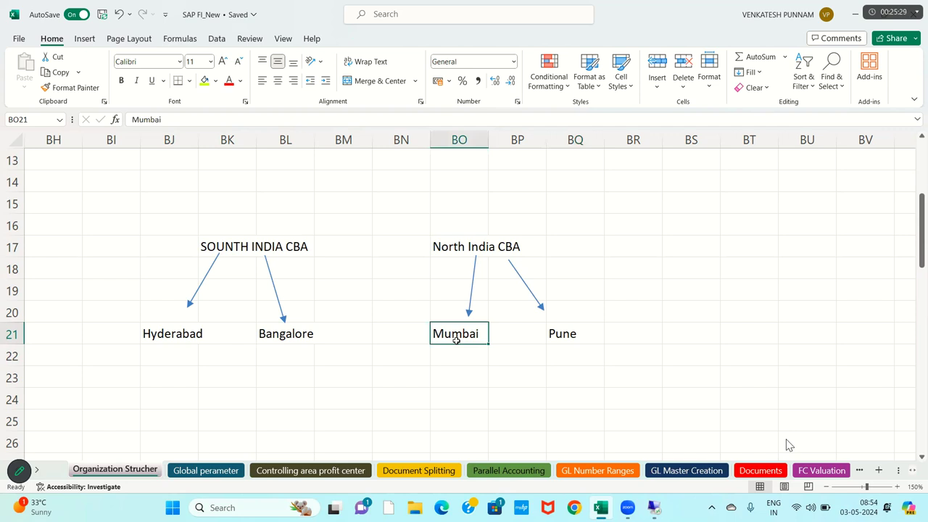
left_click(565, 346)
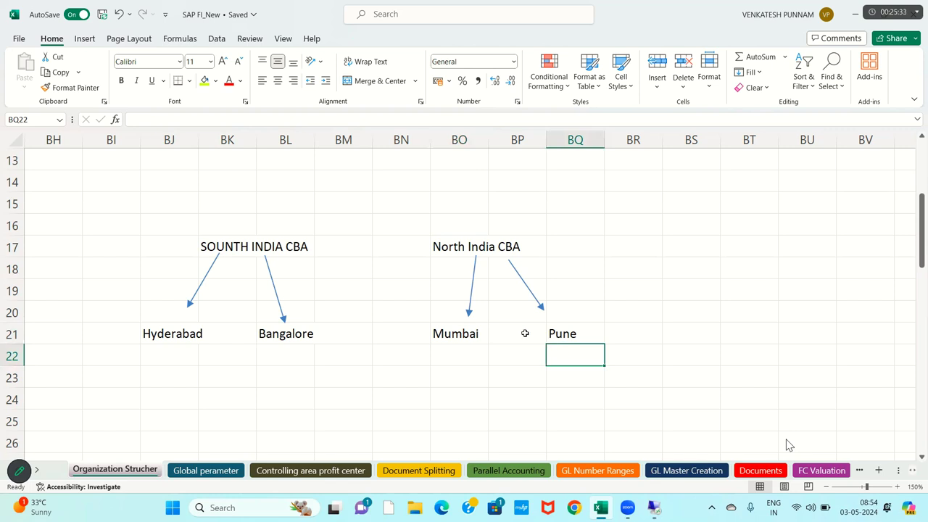
left_click_drag(440, 249, 556, 243)
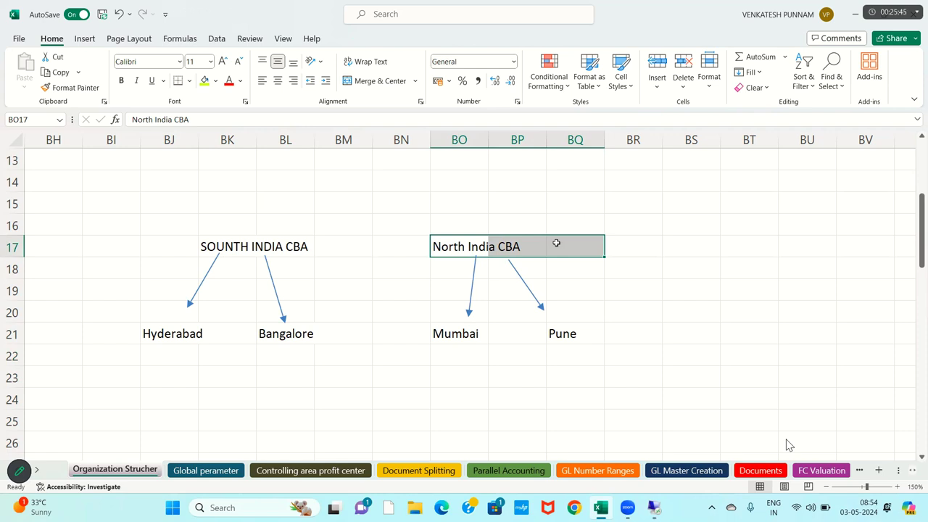
left_click_drag(155, 240, 547, 245)
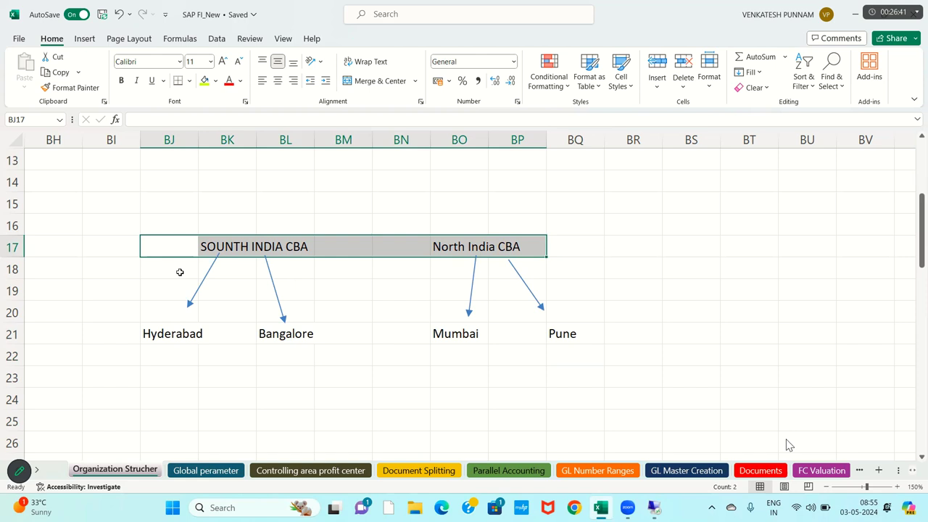
left_click(161, 247)
left_click_drag(116, 247, 550, 239)
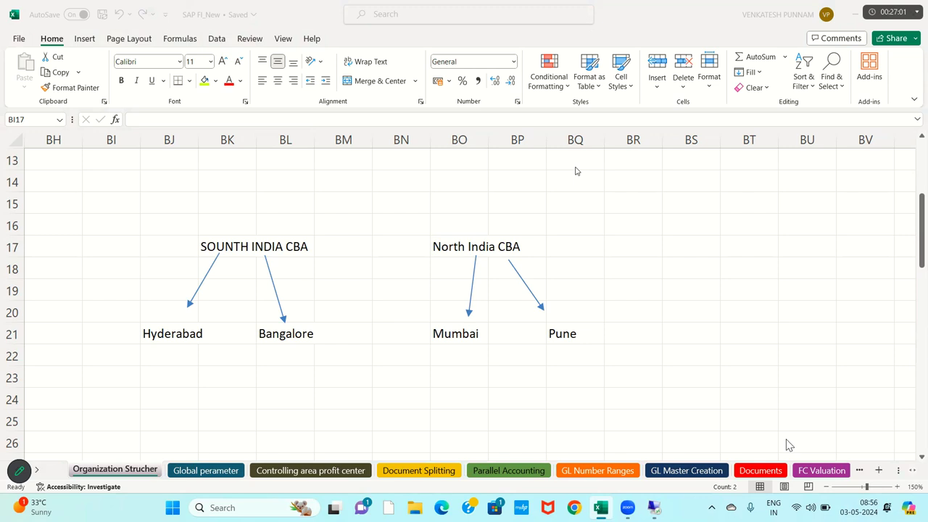
left_click(120, 249)
left_click_drag(119, 248, 545, 251)
left_click(402, 292)
left_click_drag(197, 245, 332, 337)
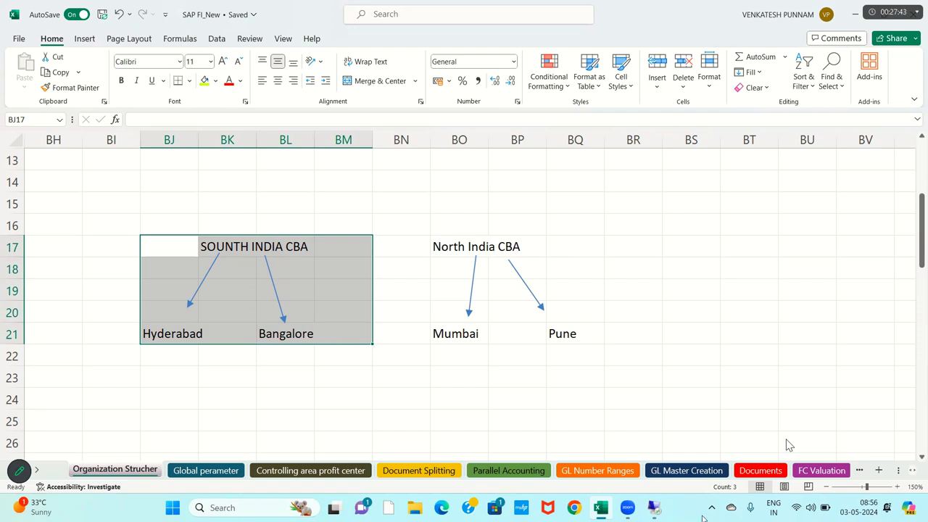
Switch to the SAP session and read the activity documentation for Maintain consolidation business area
left_click(662, 511)
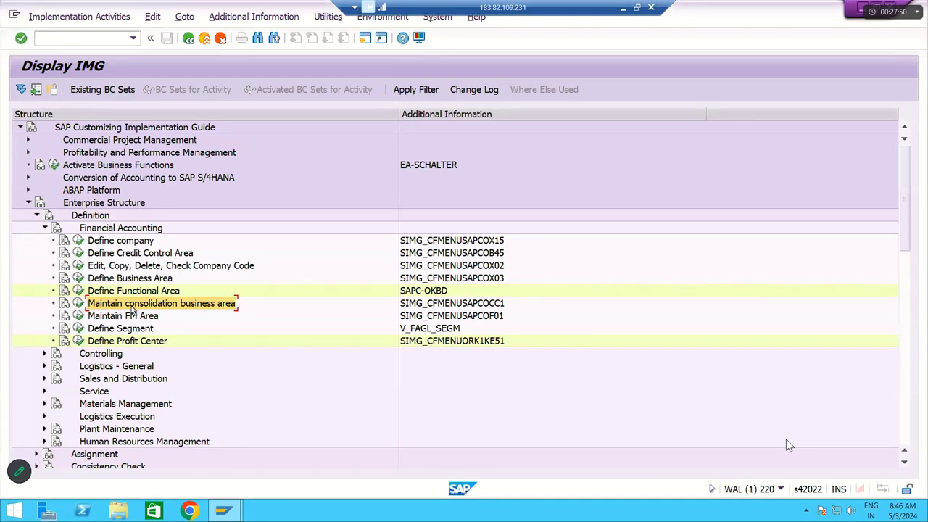
left_click(64, 305)
key("F3")
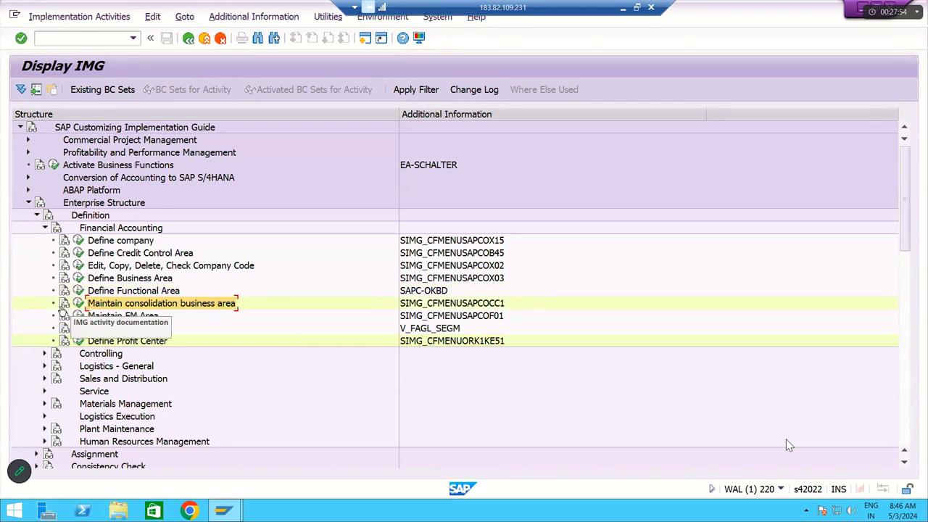
left_click(64, 305)
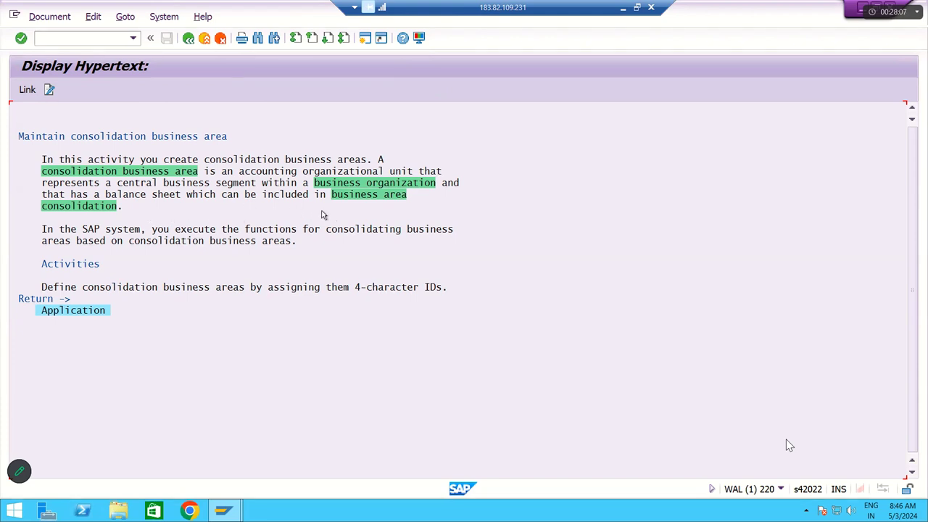
left_click(377, 160)
left_click(187, 38)
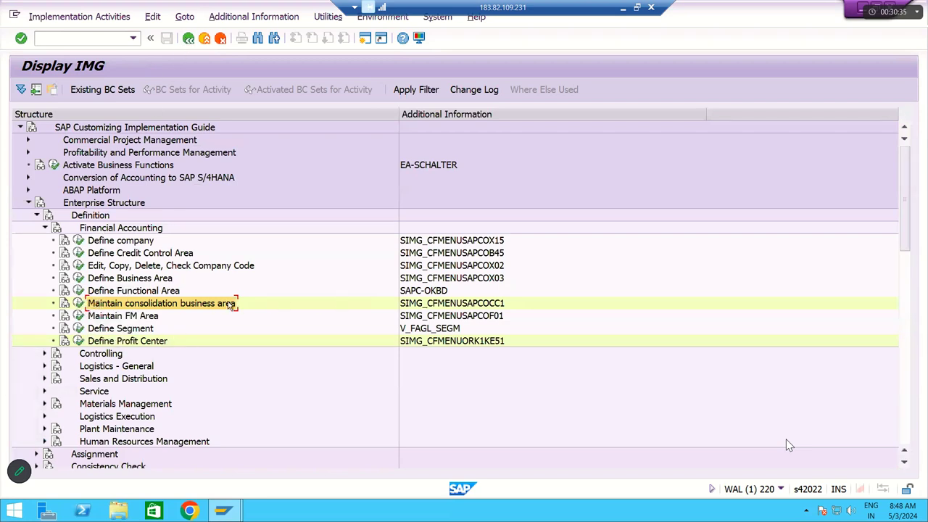
left_click(79, 304)
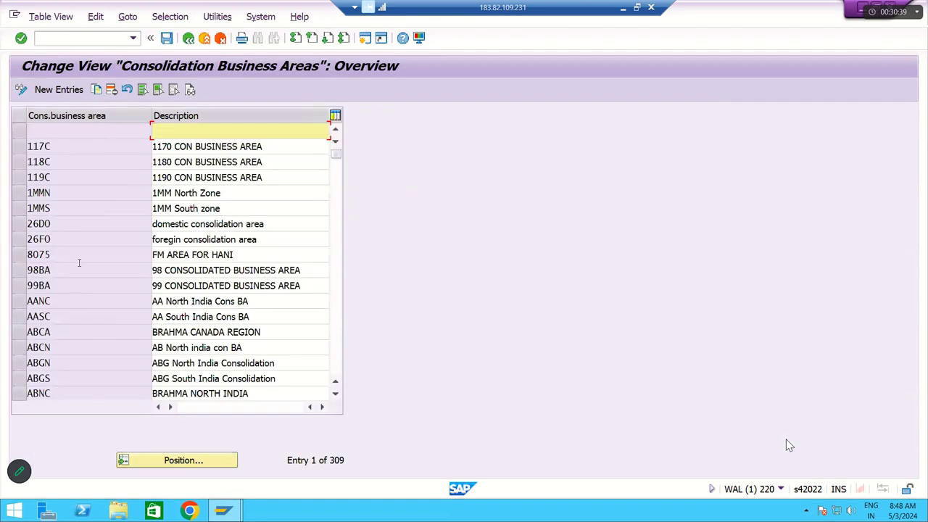
left_click(59, 90)
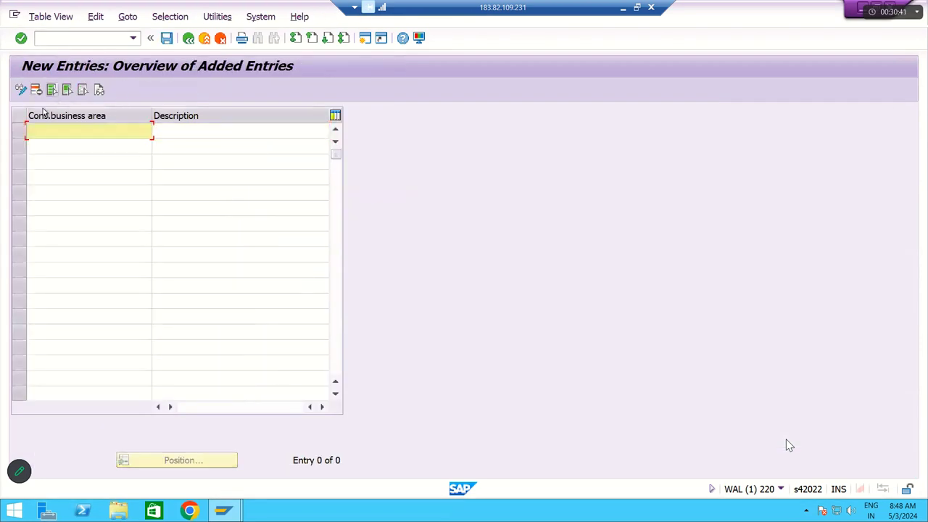
left_click(184, 129)
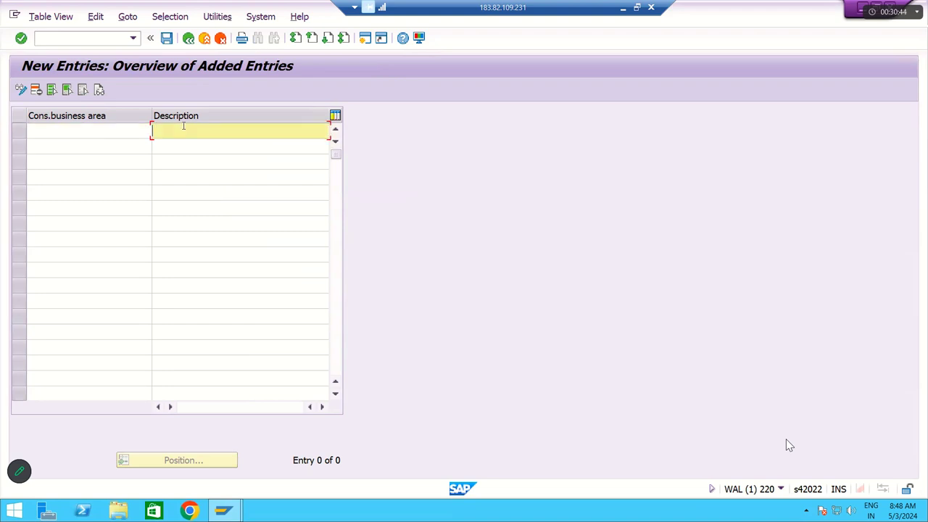
left_click(187, 39)
left_click(188, 41)
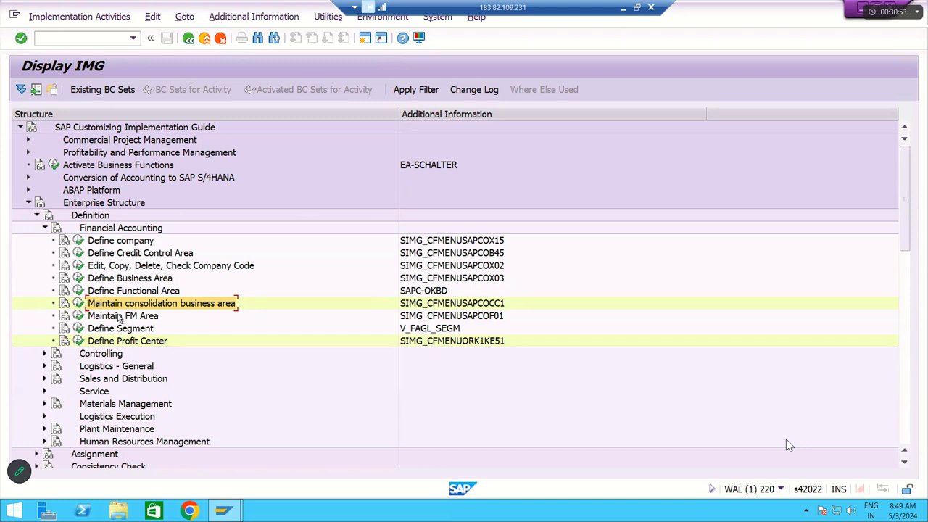
Start new entries under Maintain consolidation business area and add RMSC with the description "RM South India Cons BA"
left_click(78, 303)
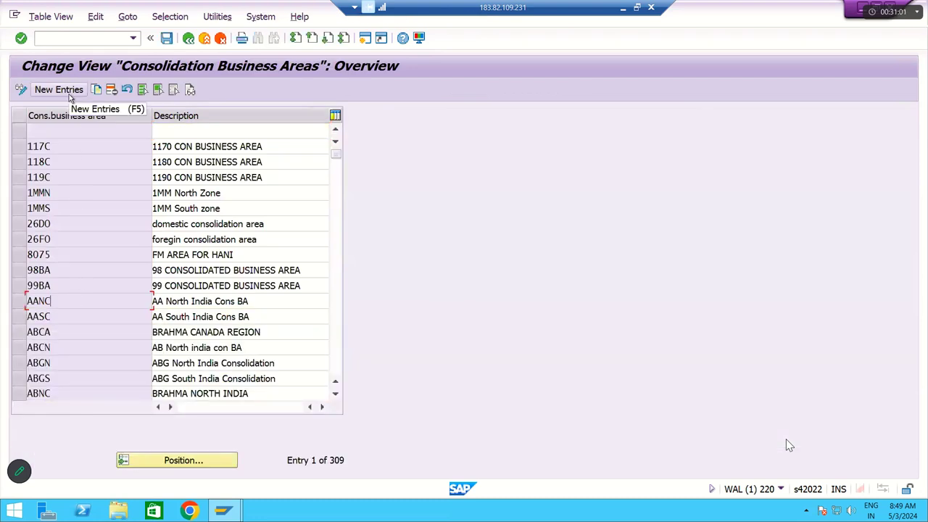
left_click(59, 90)
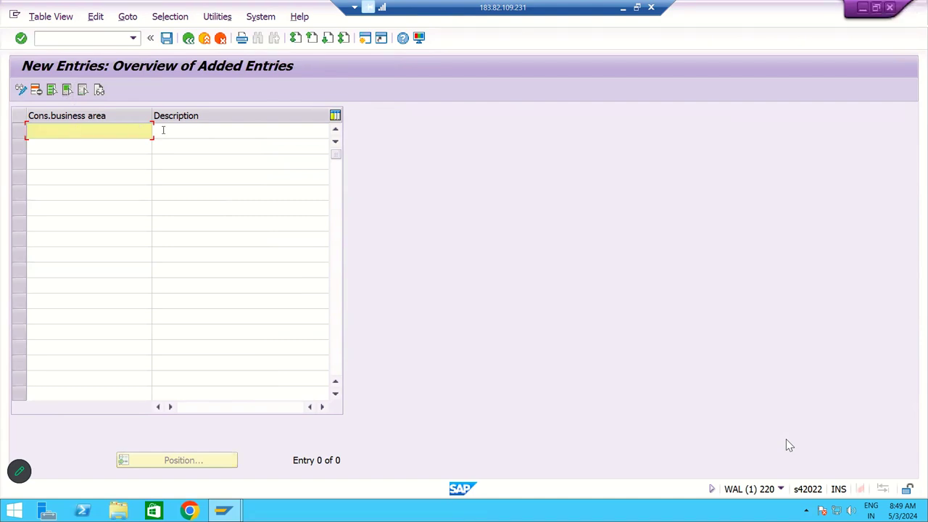
key("Tab")
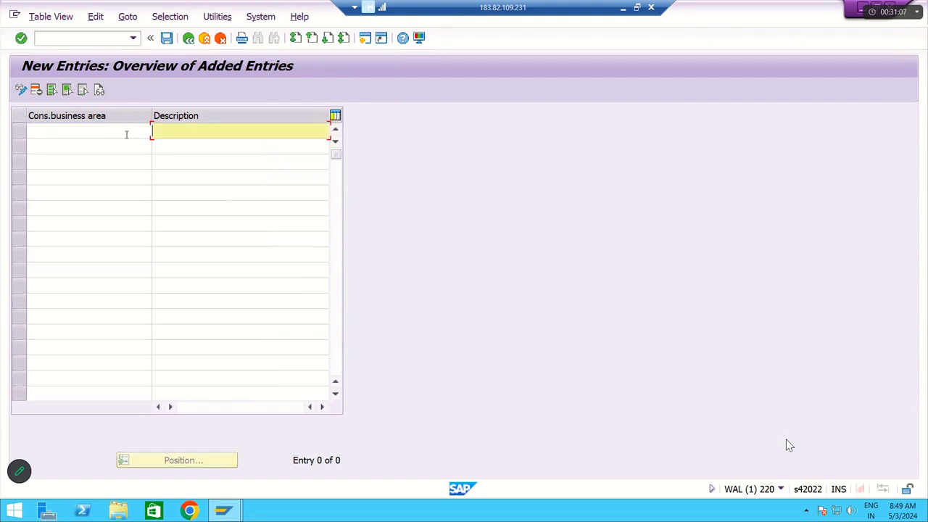
left_click(126, 134)
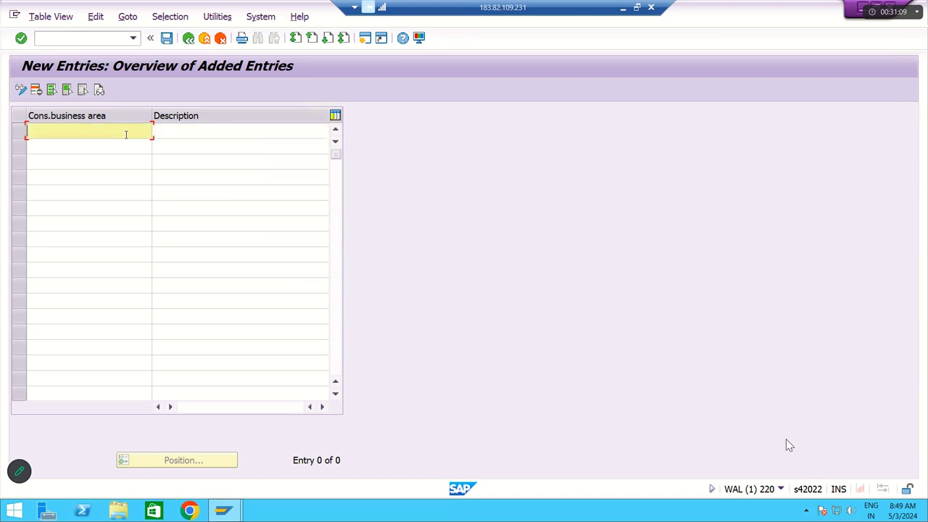
type("RMSC")
key("Tab")
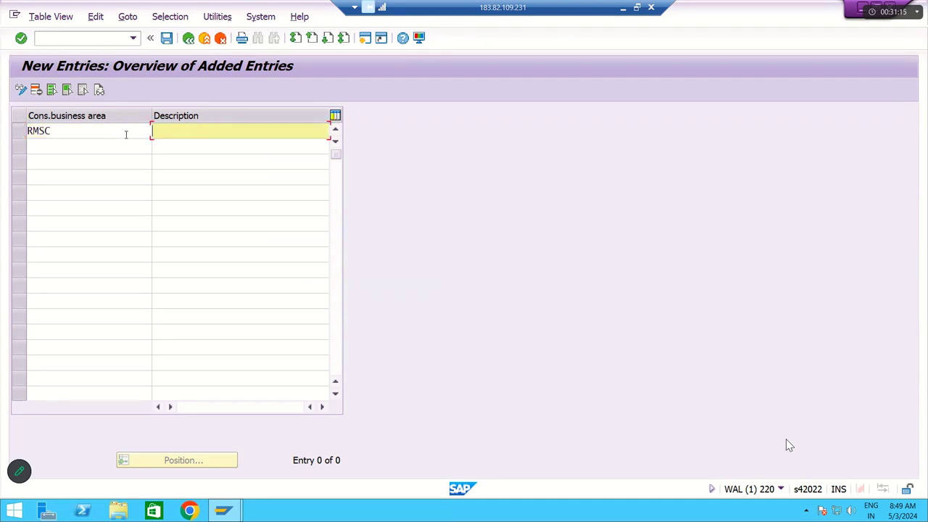
type("RM South India Cons")
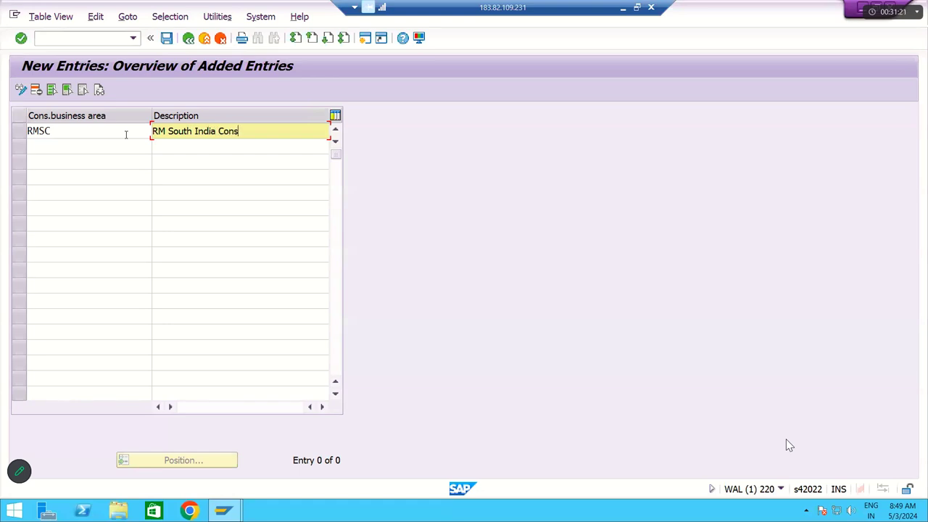
type(" BA")
key("Tab")
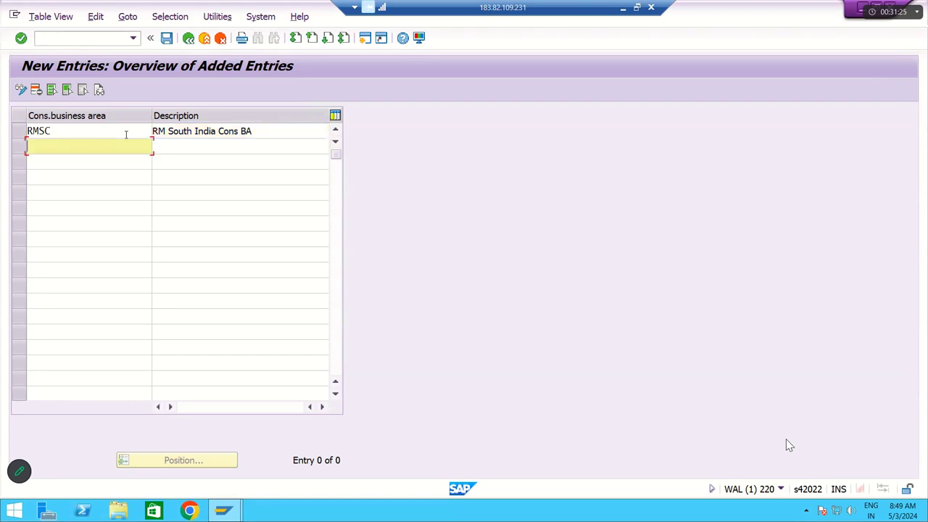
Add a second consolidation business area, RMNC, with the description "RM Norh India Cons BA"
type("RM")
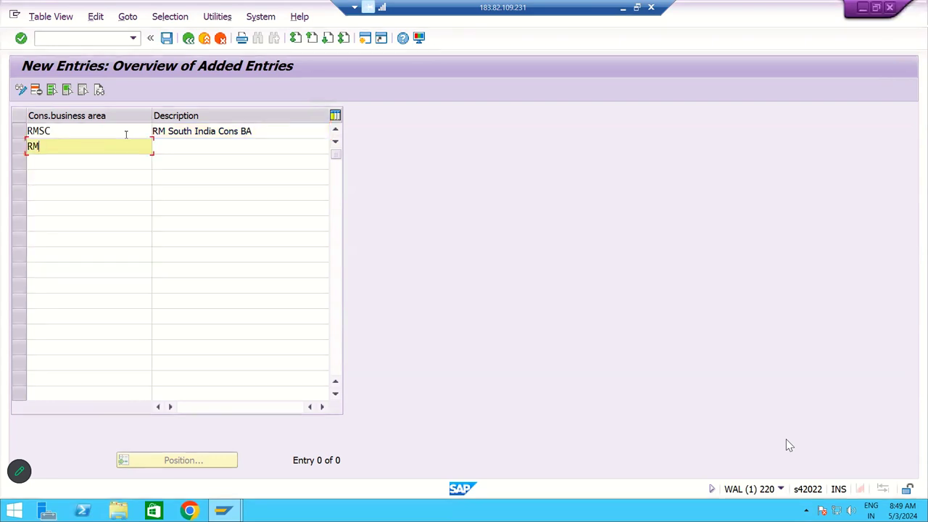
type("NC")
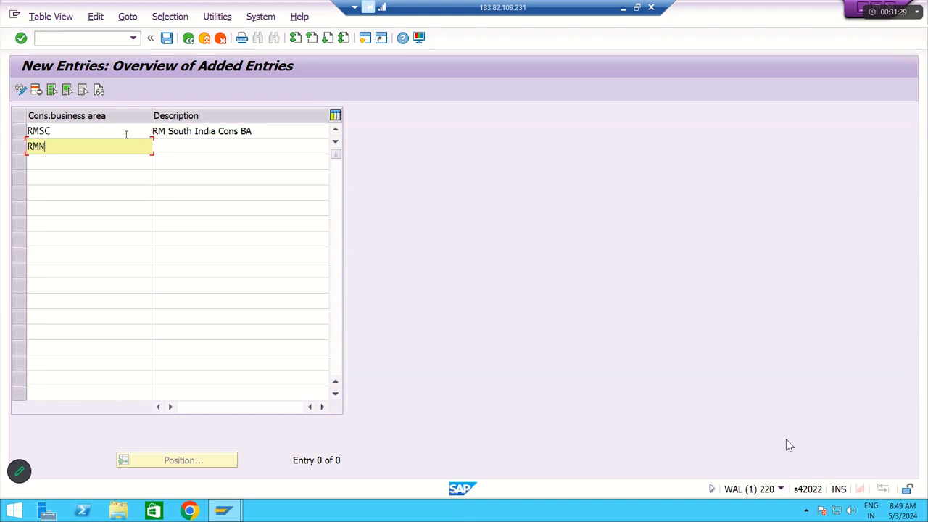
key("Tab")
type("RM ")
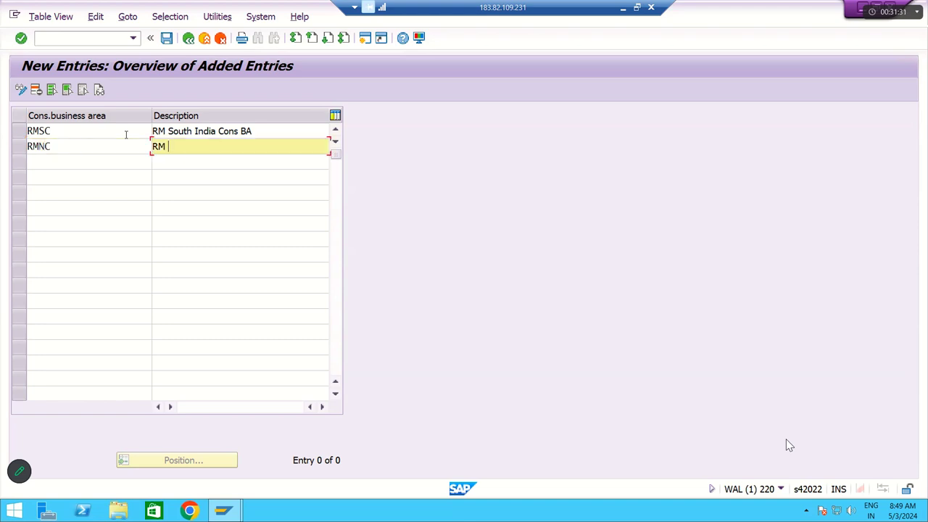
type("Norh India Cons BA")
key("Return")
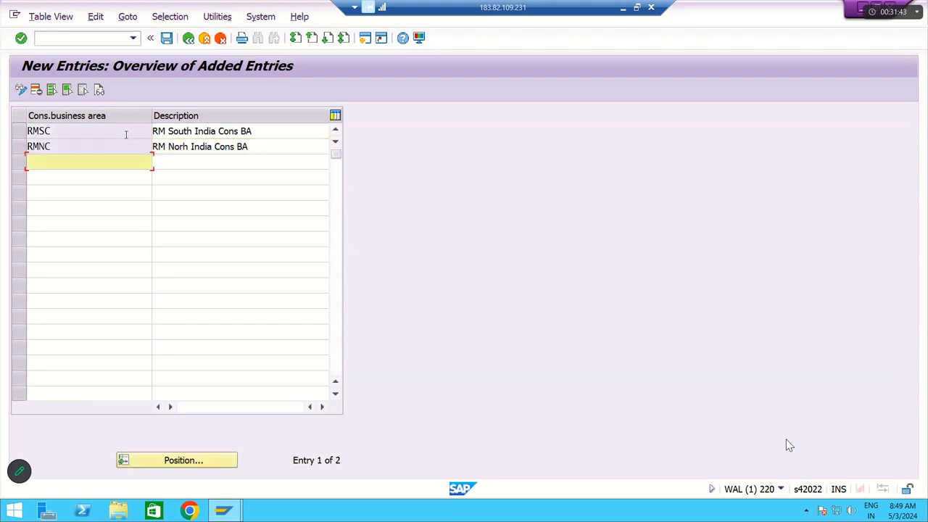
Save both consolidation business areas to the proposed customizing request and return to the implementation guide
left_click_drag(51, 131, 2, 143)
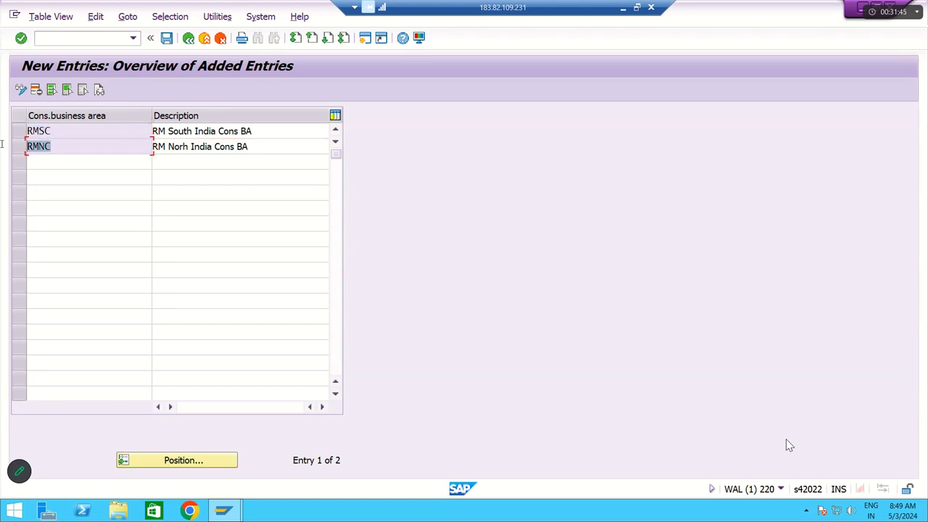
left_click_drag(258, 147, 124, 145)
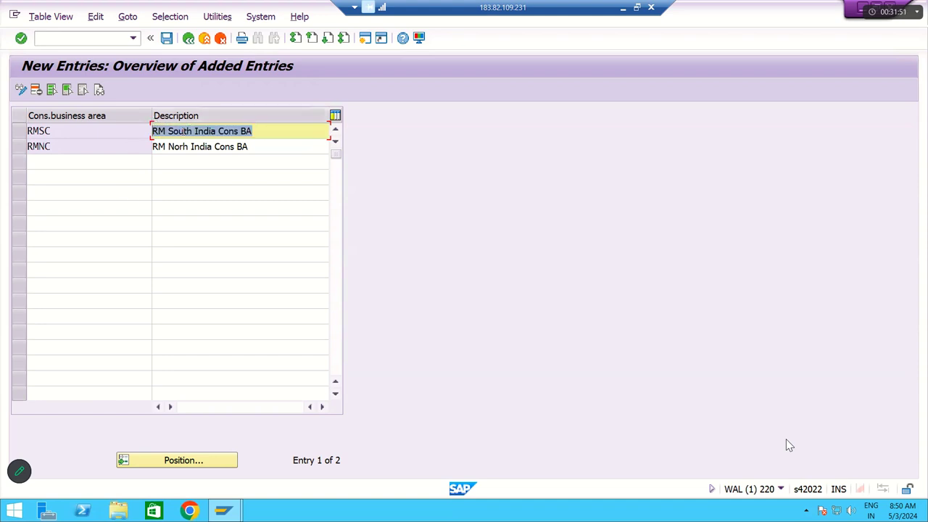
left_click(167, 39)
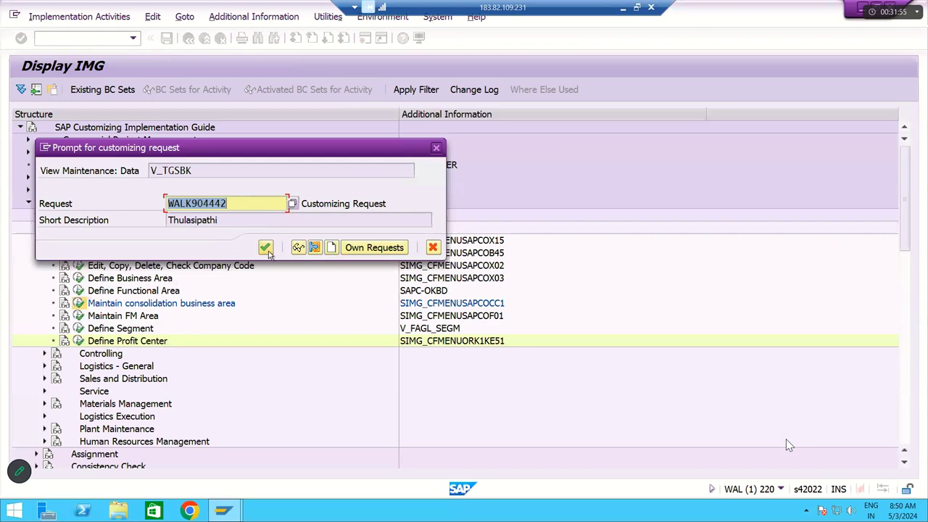
left_click(265, 247)
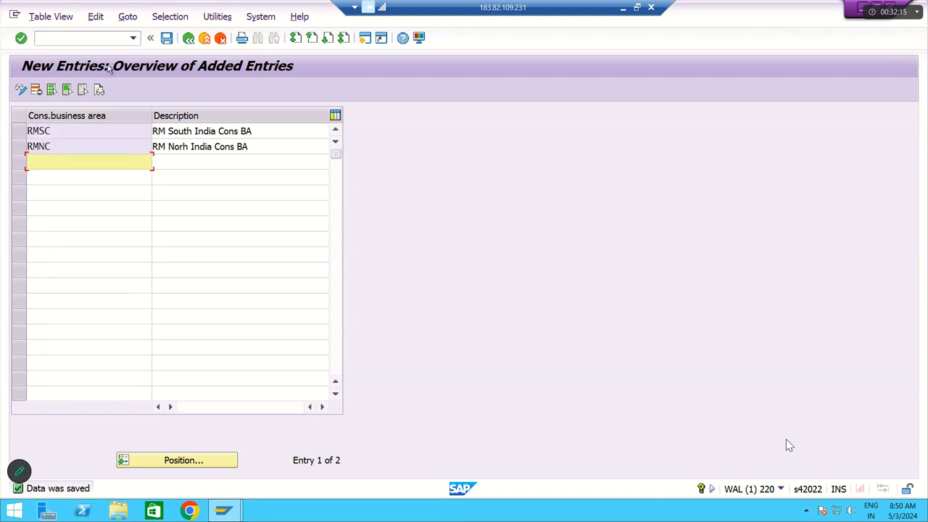
left_click(188, 38)
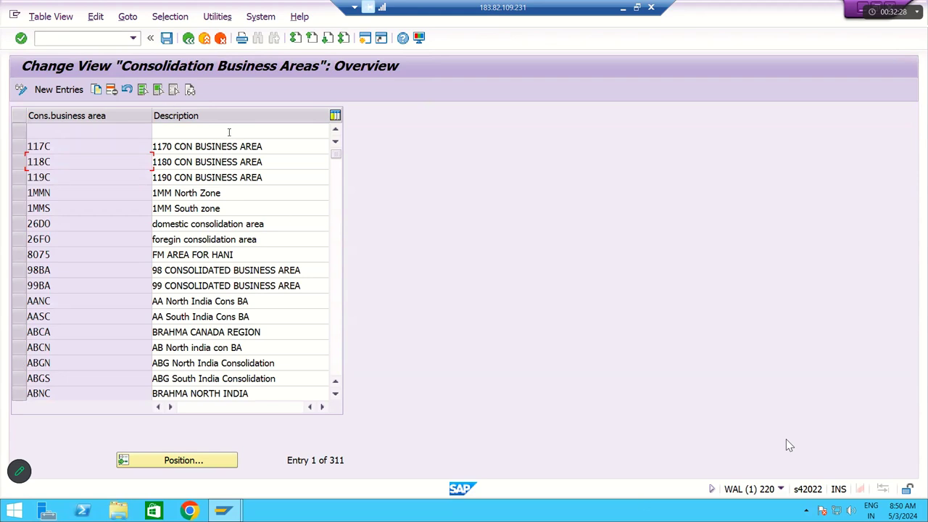
left_click(167, 38)
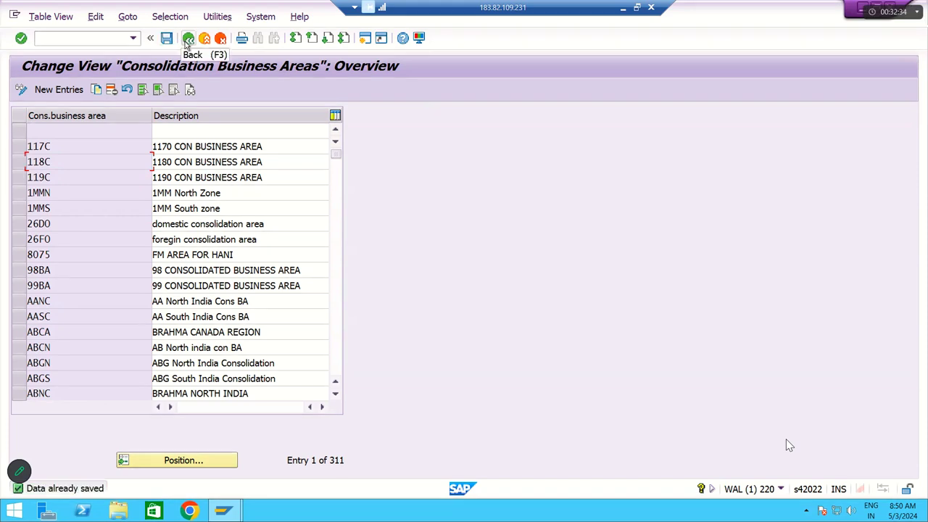
left_click(187, 40)
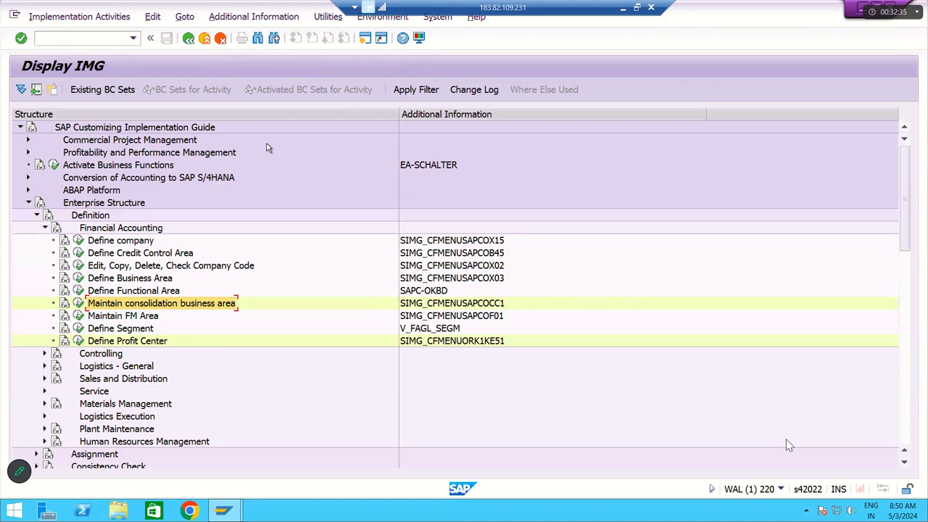
Read the activity documentation for Maintain FM Area and return to the implementation guide
left_click(122, 319)
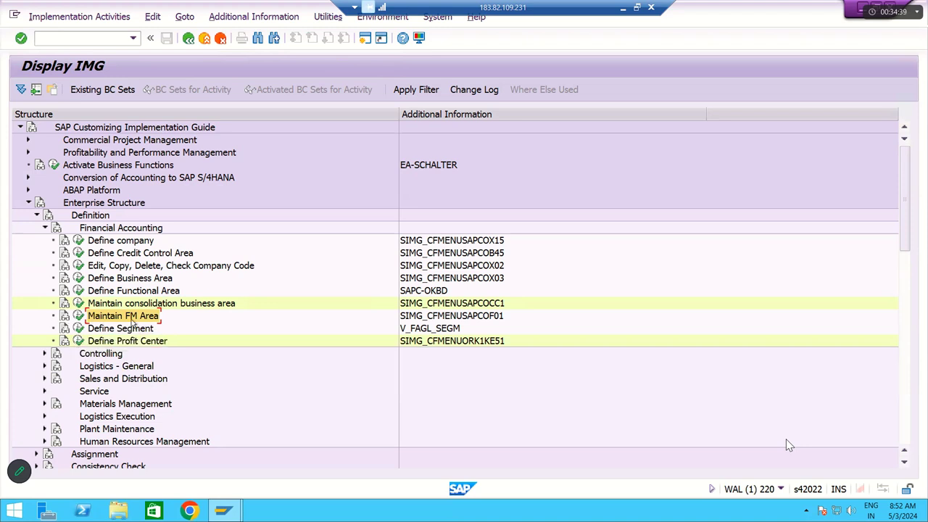
left_click(66, 319)
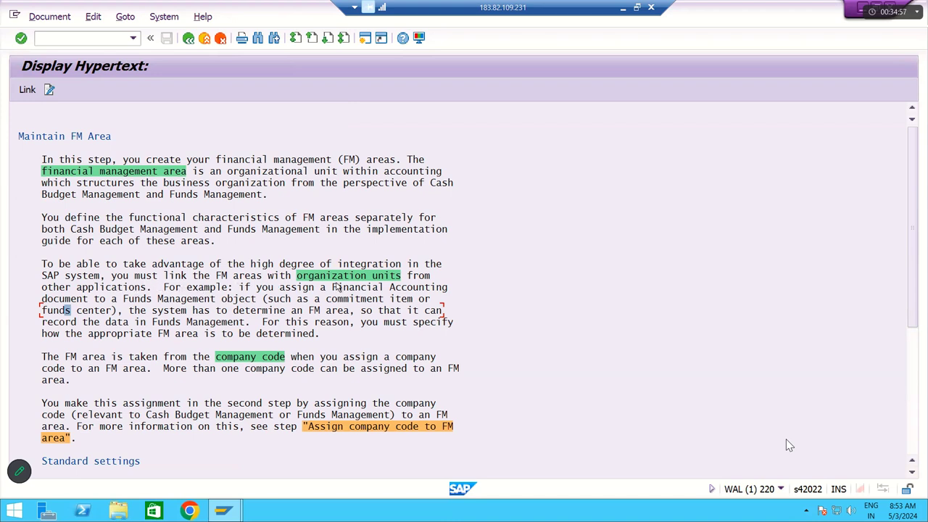
left_click(209, 290)
left_click(414, 166)
left_click(188, 37)
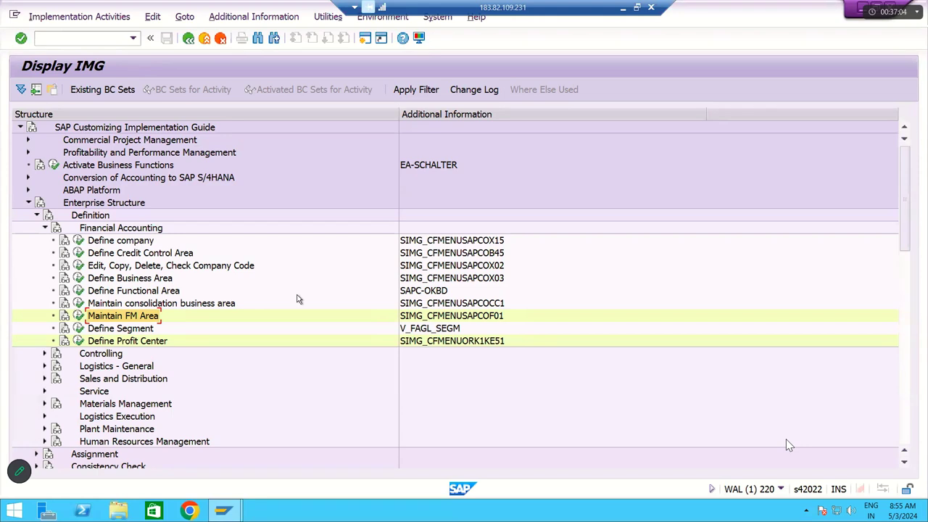
Create a new FM area under Maintain FM Area with code RMFM, name "RM FM AREA" and currency INR
left_click(78, 317)
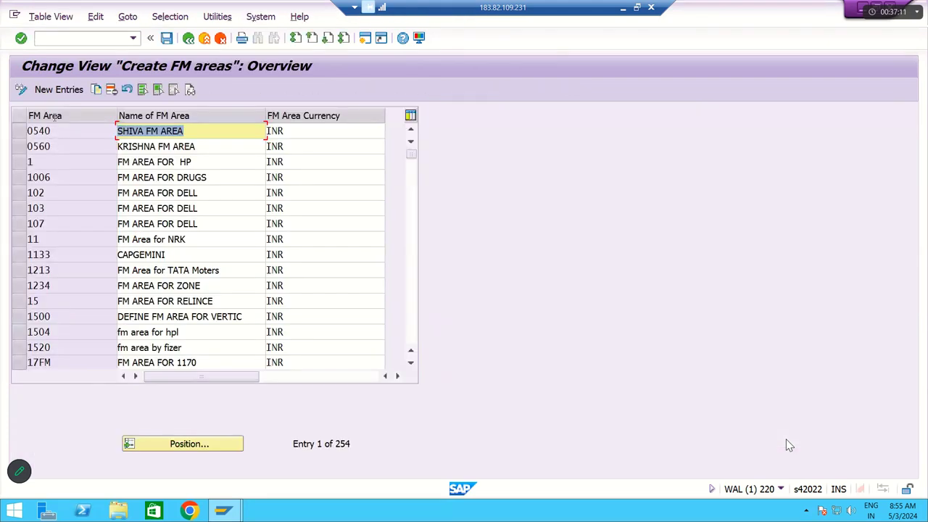
left_click(57, 89)
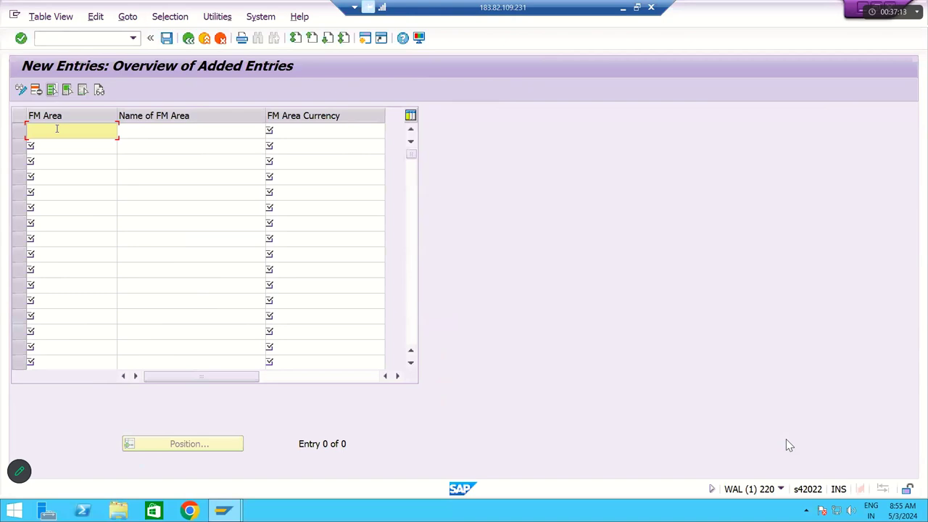
left_click(166, 134)
left_click(100, 137)
type("RMFM")
key("Tab")
type("RM FM AREA")
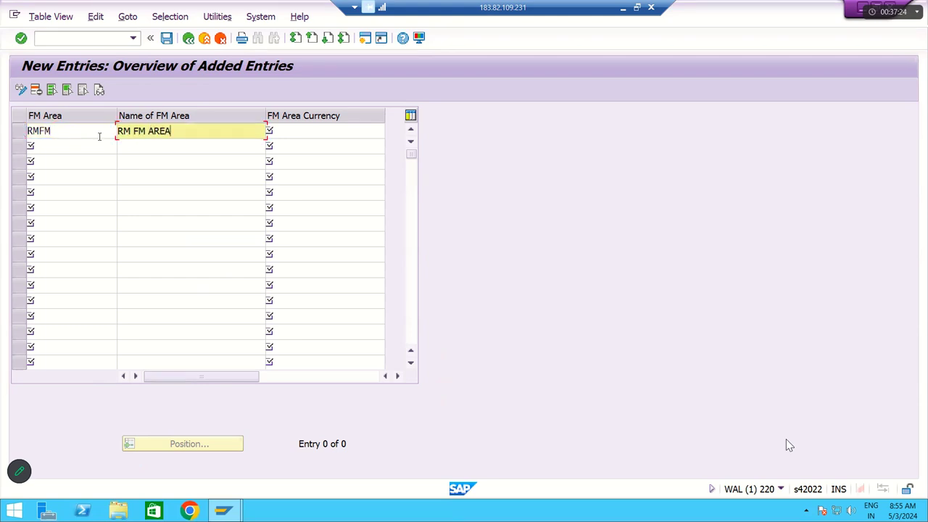
key("Tab")
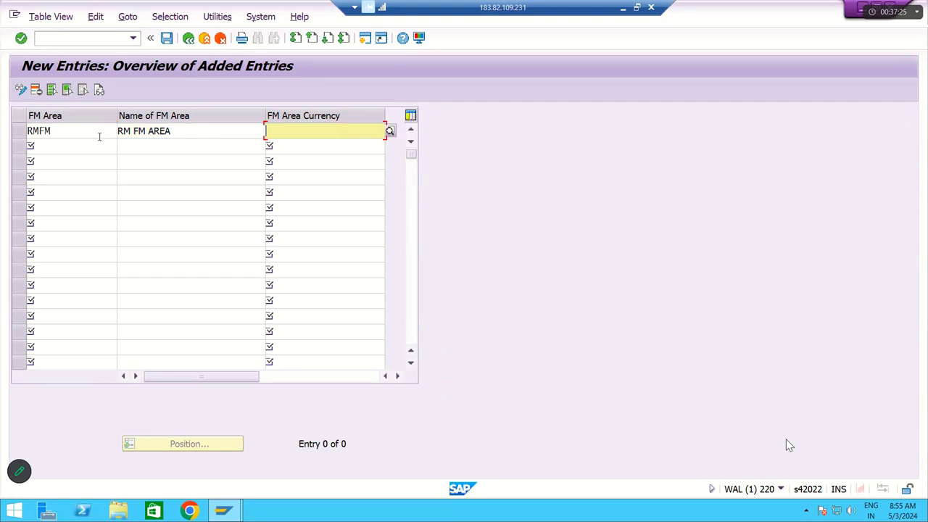
type("INR")
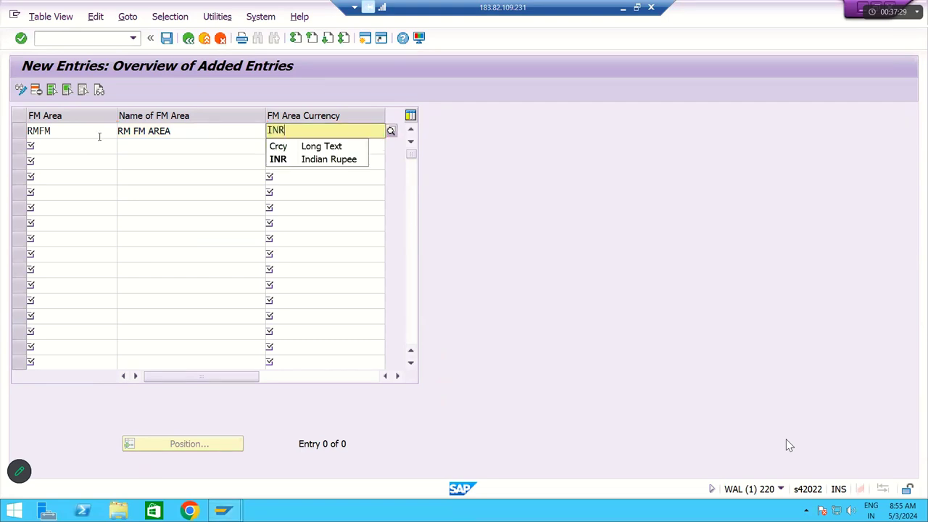
key("Return")
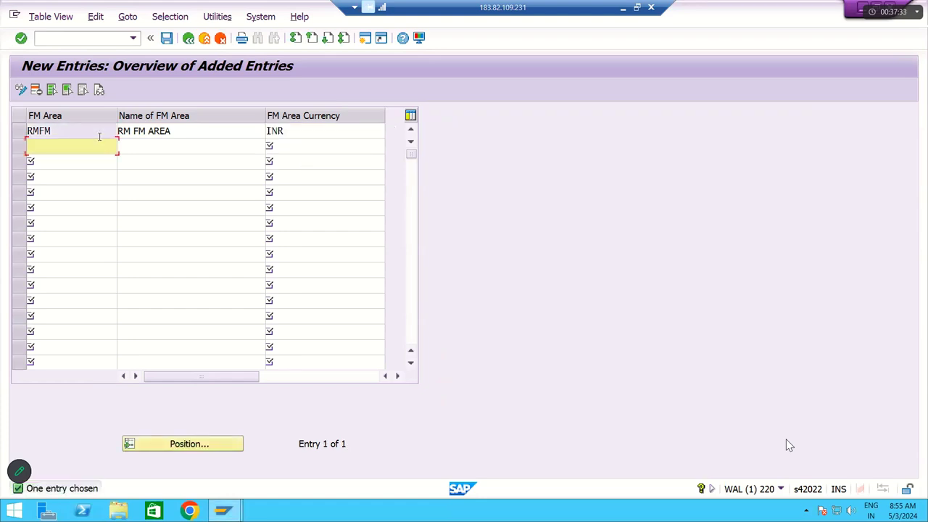
Save the FM area to the proposed customizing request and return to the implementation guide
left_click(166, 38)
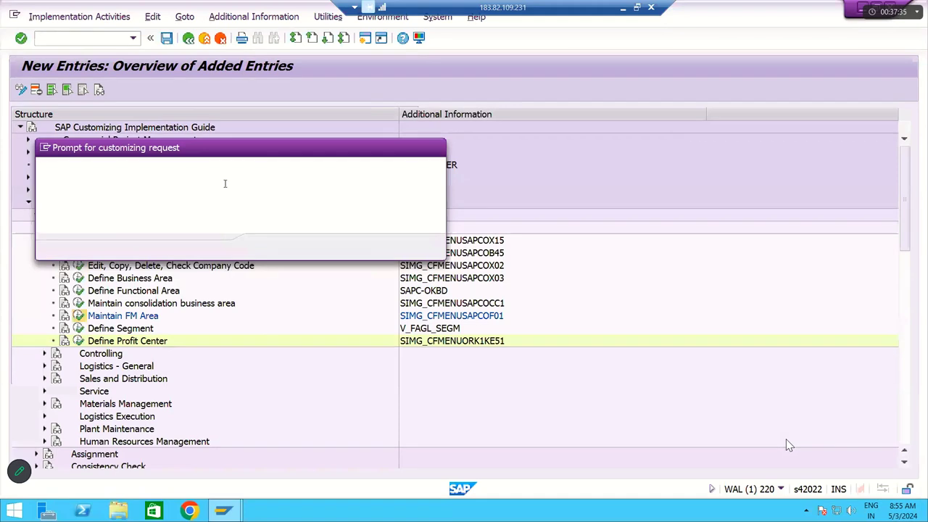
left_click(265, 248)
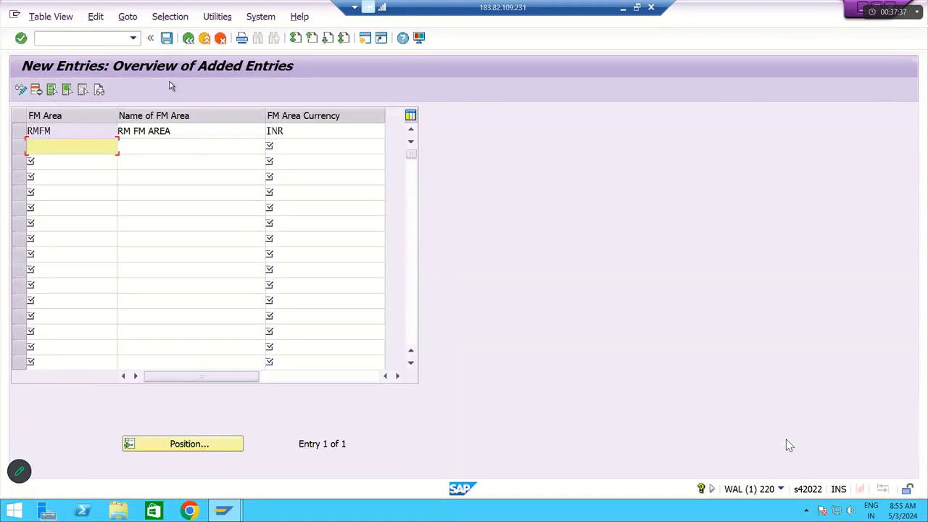
left_click(189, 39)
left_click(189, 39)
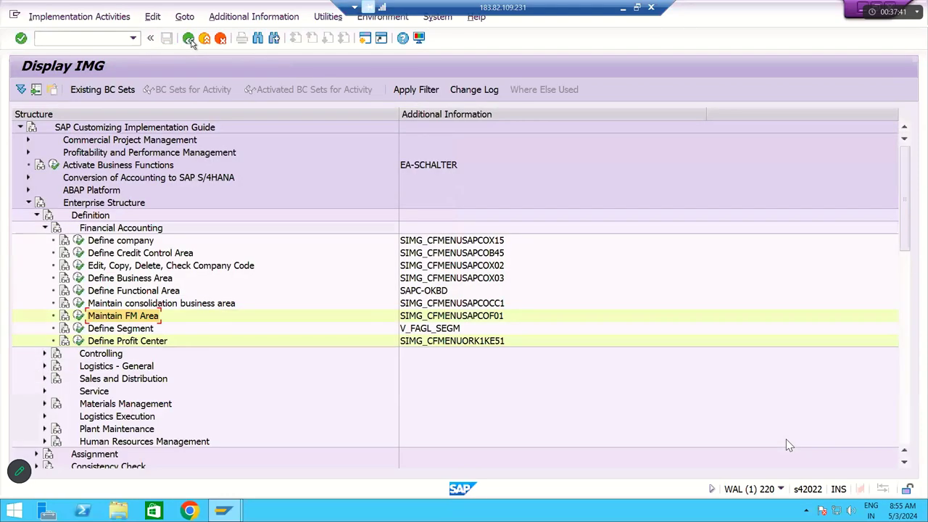
Under Define Segment, start new entries and add segment RMPS with the description "RM PPP CEMENT Segment"
left_click(104, 329)
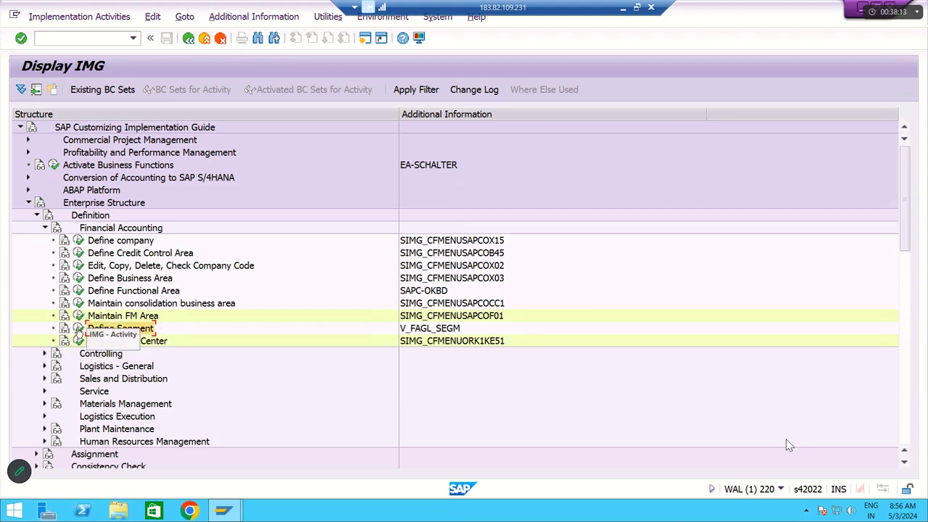
left_click(78, 328)
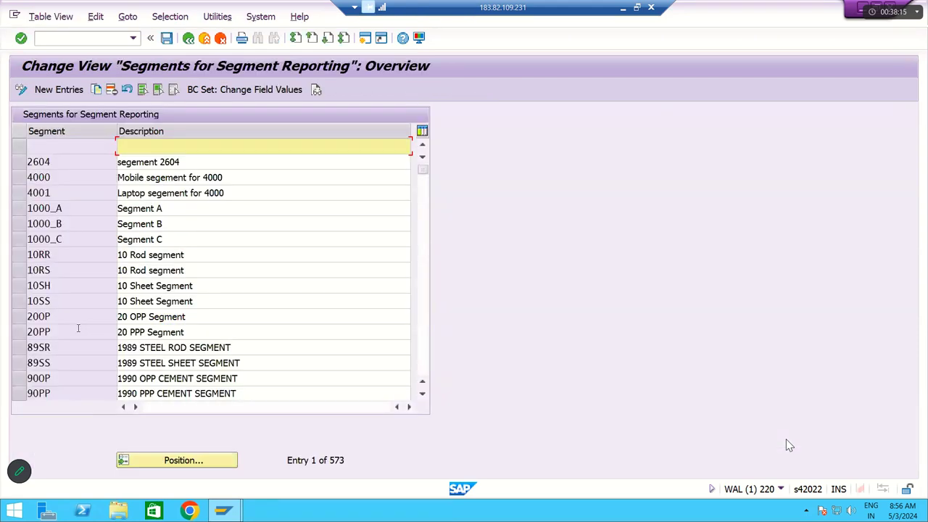
left_click(58, 90)
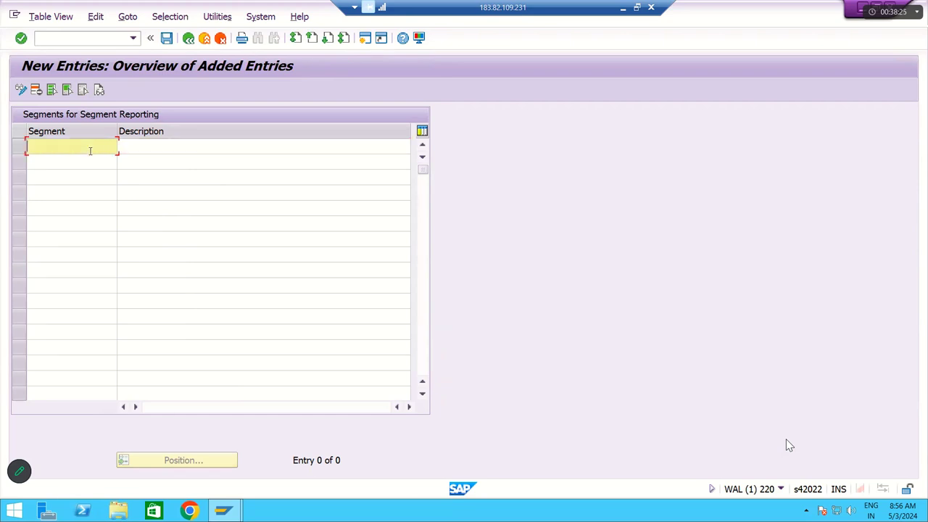
type("RM")
type("PS")
key("Tab")
type("RM ")
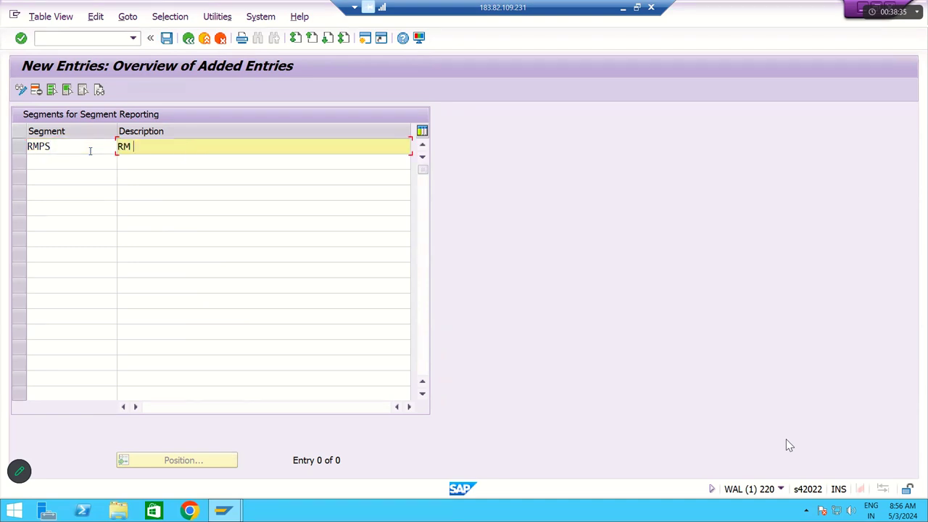
type("PPP CEMENT sEGM")
key("BackSpace")
key("BackSpace")
key("BackSpace")
key("BackSpace")
type("Seg")
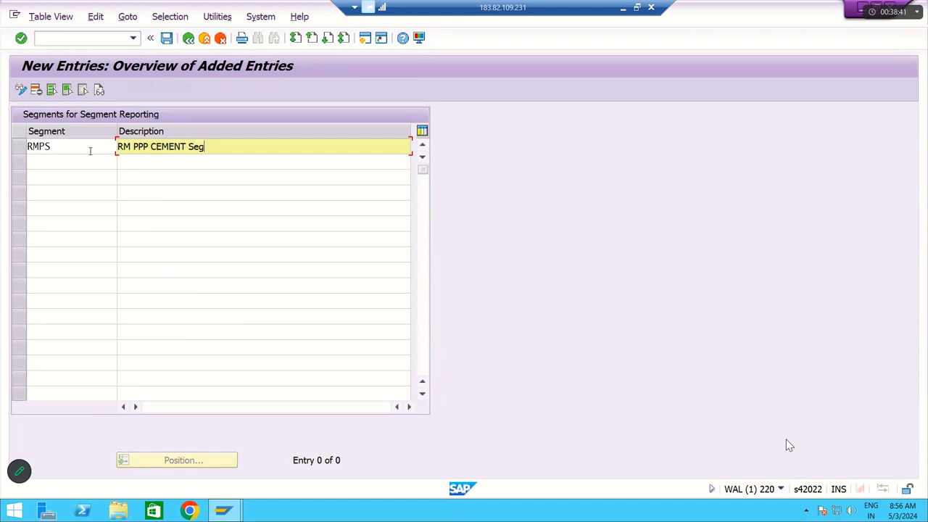
type("ment")
key("Tab")
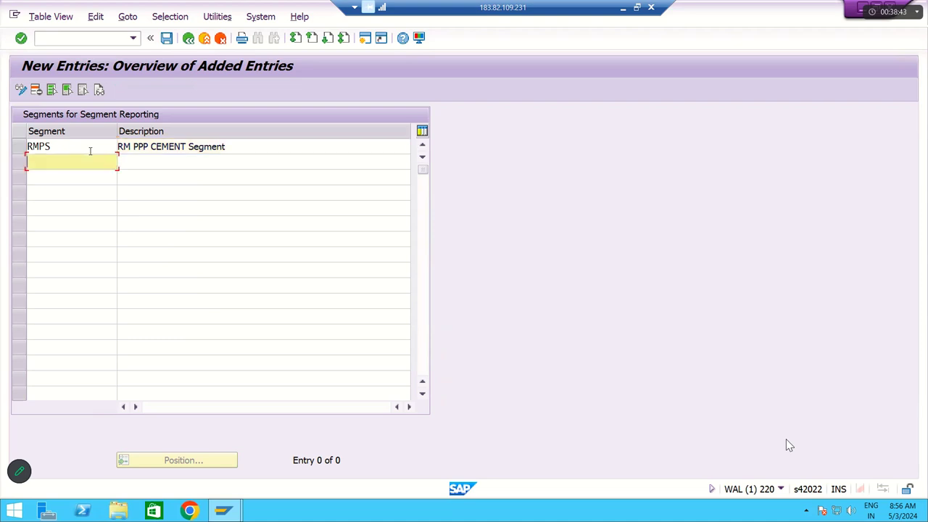
Add segment RMOS with the description "RM OPP CEMENT Segment" to the new entries
type("RMOS")
key("Tab")
type("RM OPP CEME")
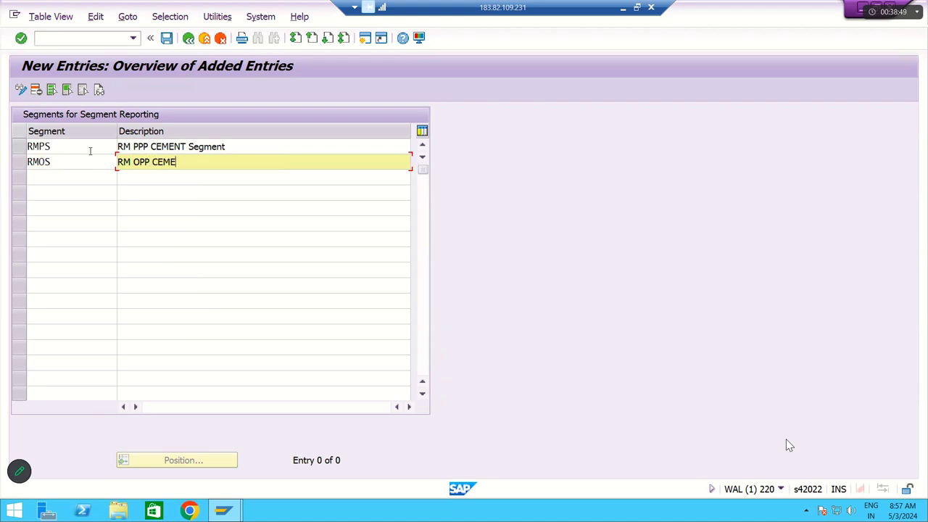
type("NT Segment")
key("Tab")
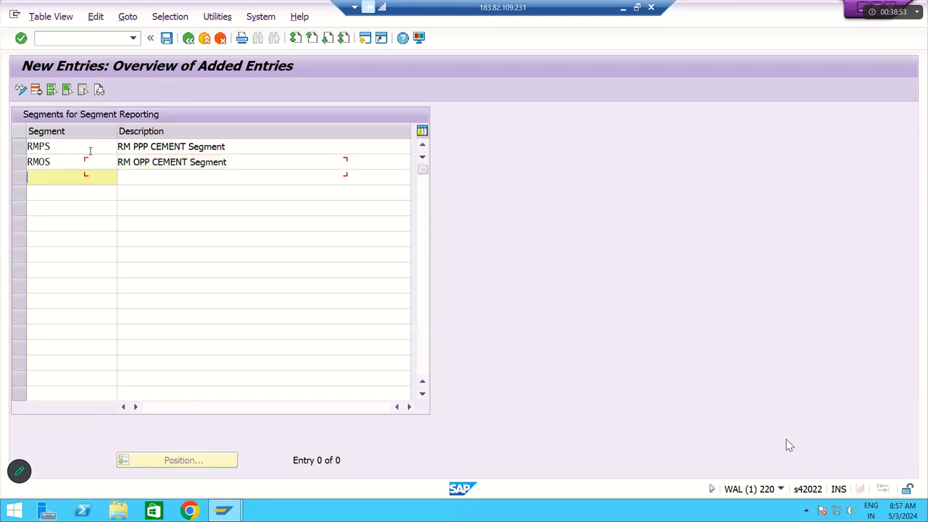
Add segment RMSS with the description "RM Steel Sheet Segment" to the new entries
type("RMSS")
key("Tab")
type("RM ")
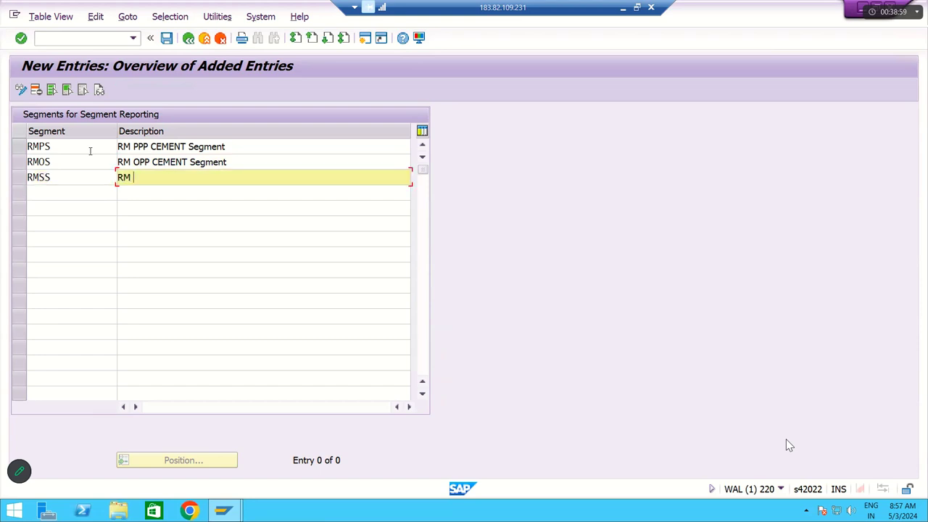
type("Steel Sheet Segment")
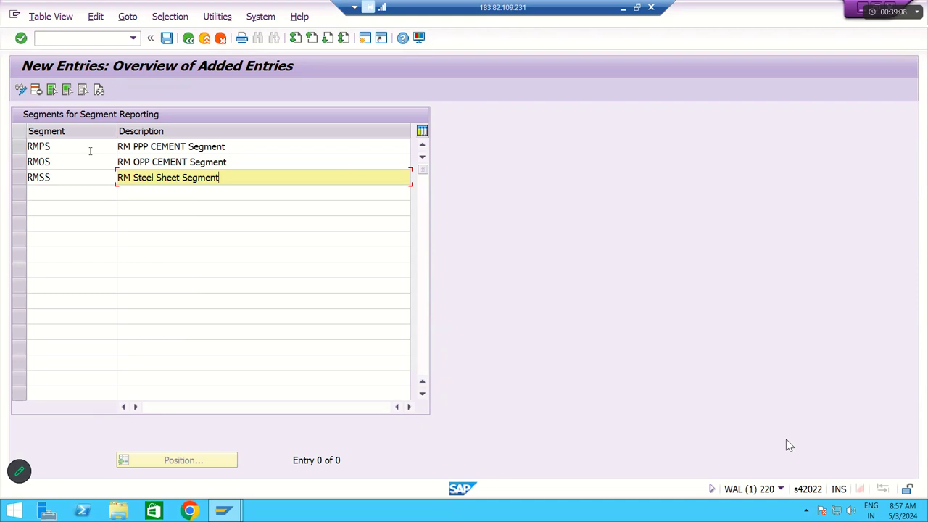
key("Tab")
Add segment RMRS with the description "RM STEEL ROD Segment" and validate the new entries
type("RMRS")
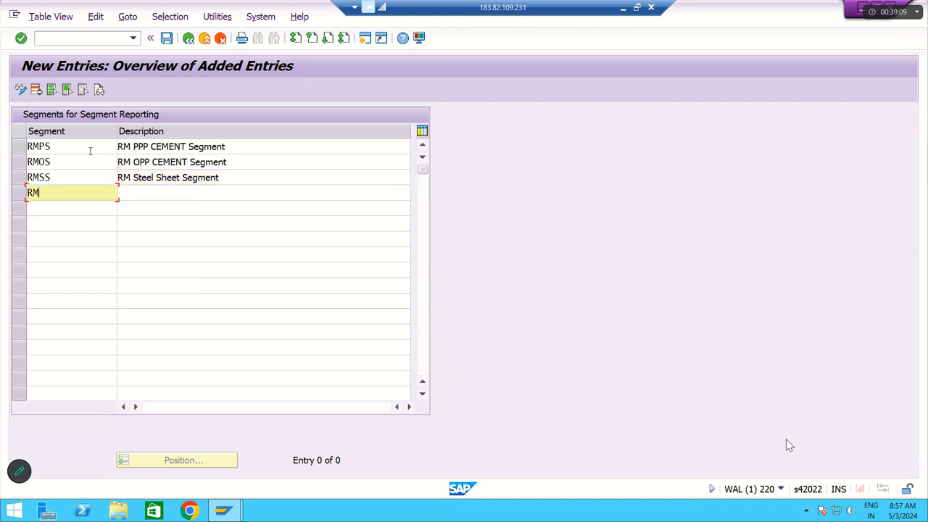
key("Tab")
type("RM STEEL ROD Segment")
key("Return")
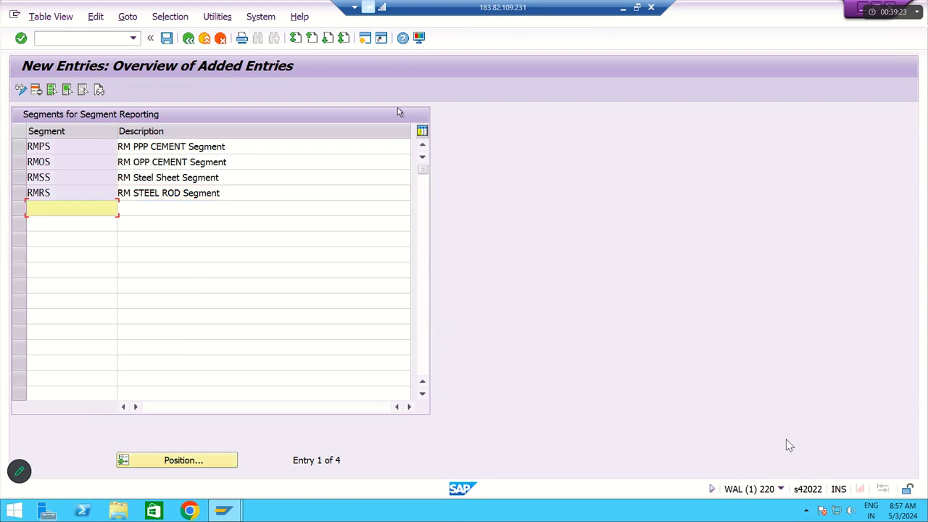
left_click(72, 146)
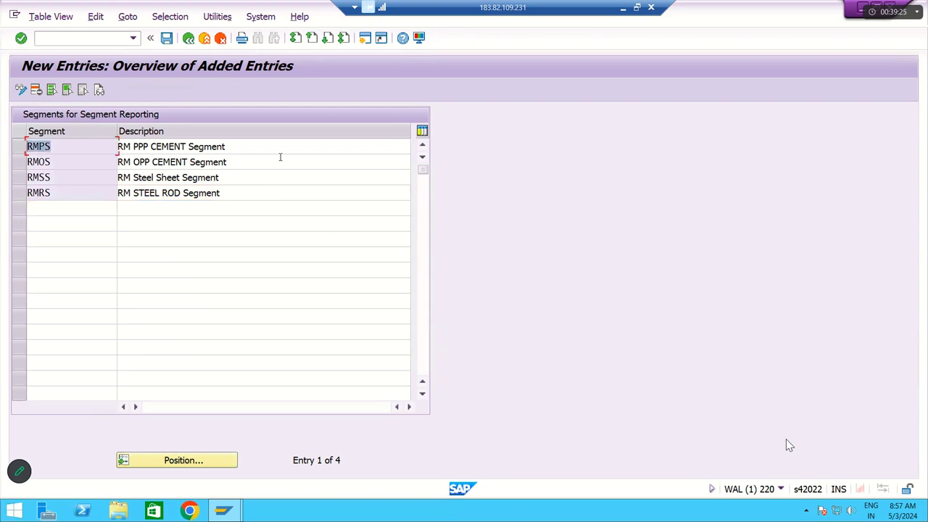
left_click(131, 159)
left_click_drag(227, 162, 14, 158)
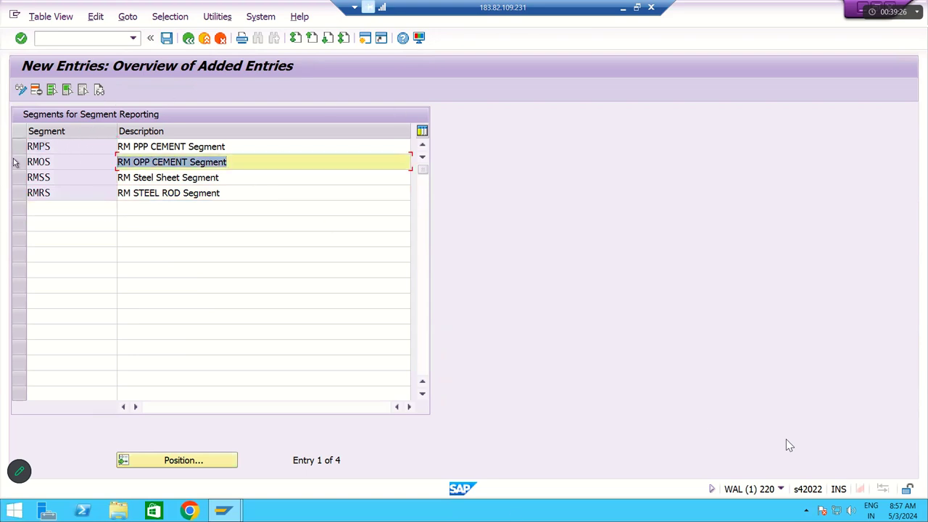
Save the new segments to the proposed customizing request and return to the implementation guide
left_click(167, 38)
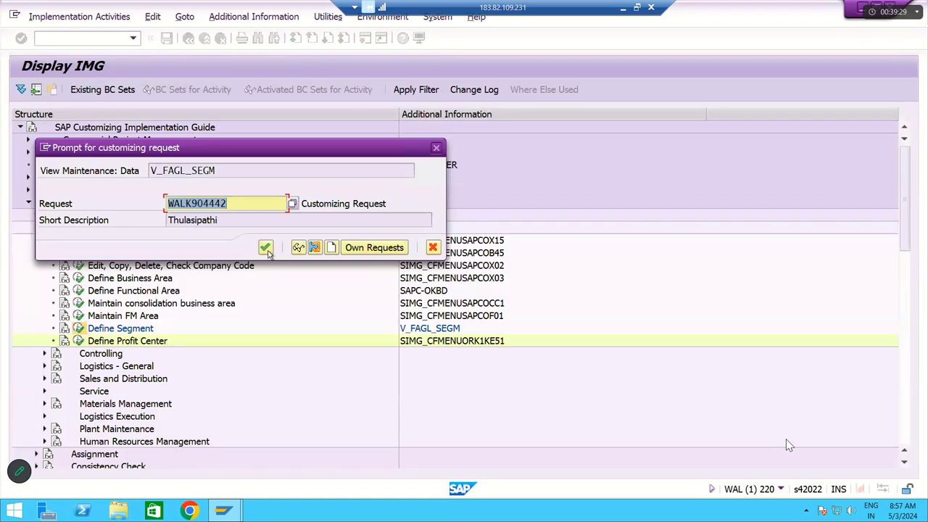
key("Return")
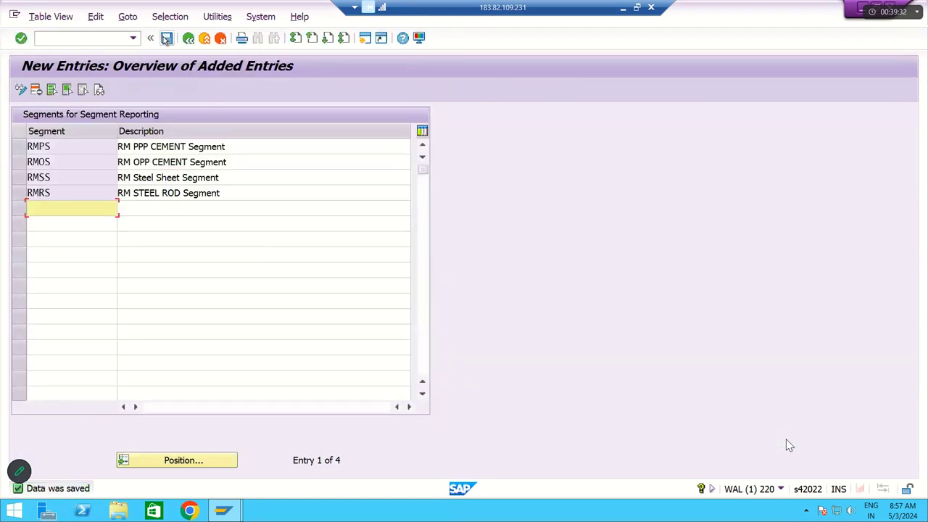
left_click(188, 37)
left_click(188, 38)
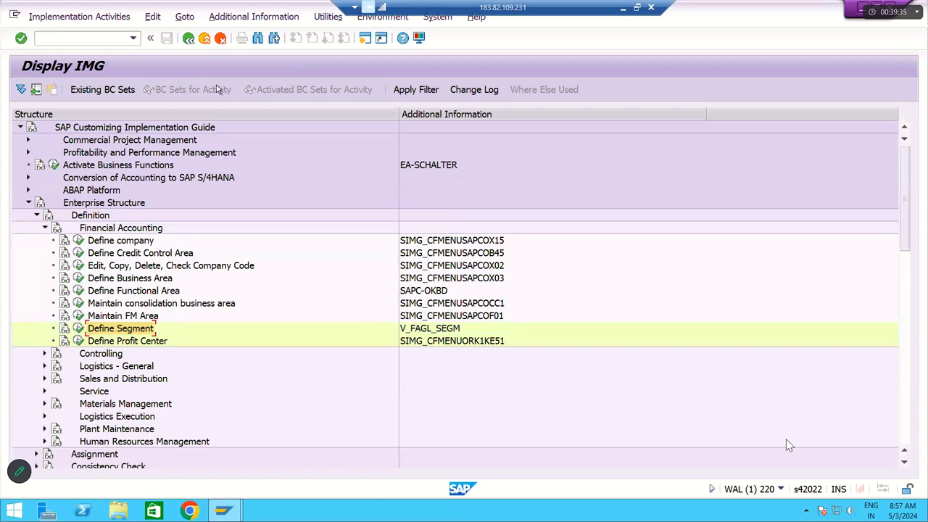
Review the Financial Accounting definition activities from Define Credit Control Area through Define Segment in the implementation guide
left_click(119, 256)
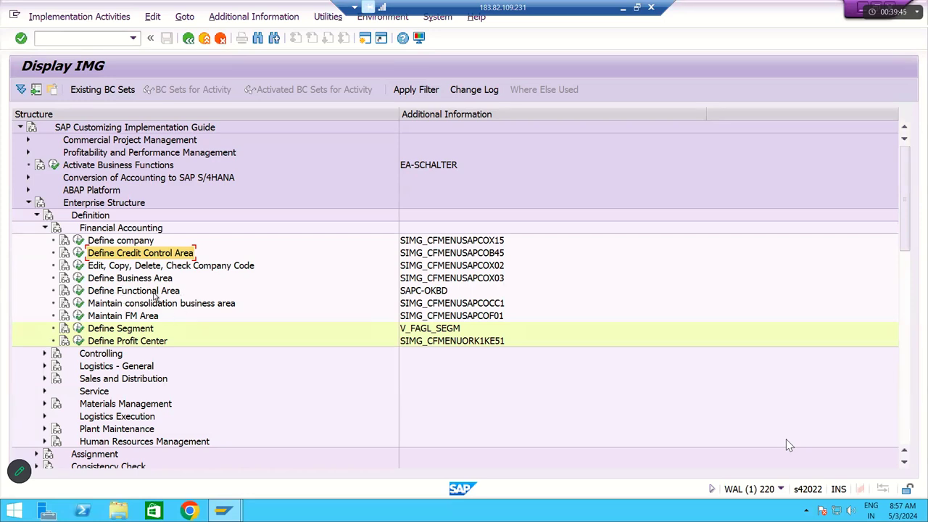
left_click(139, 282)
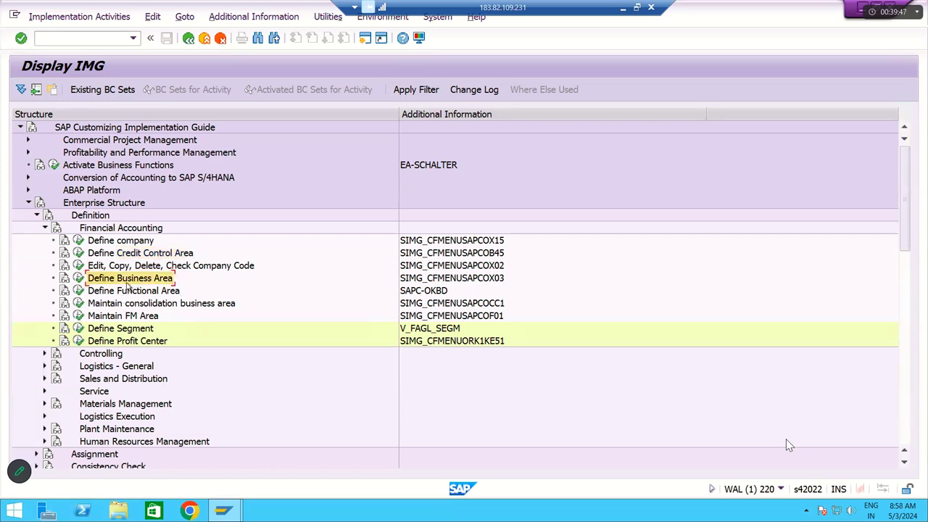
left_click(120, 293)
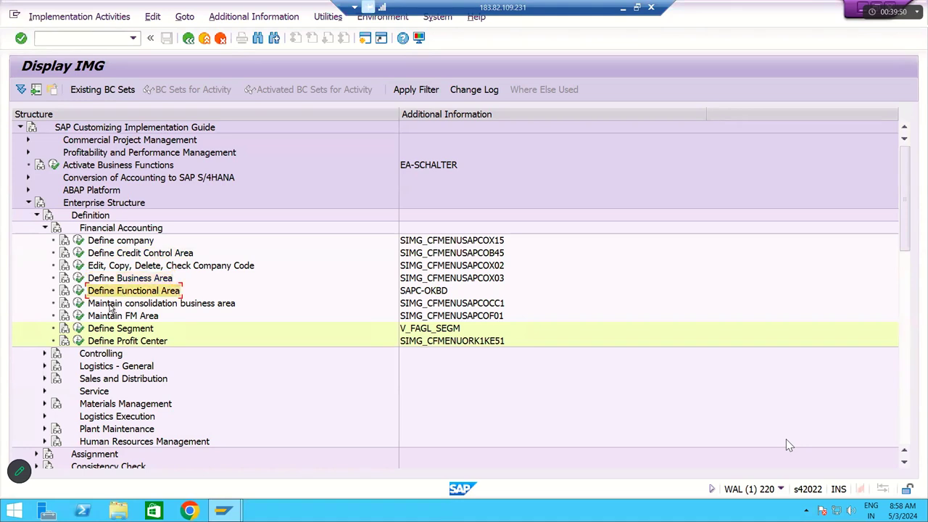
left_click(110, 305)
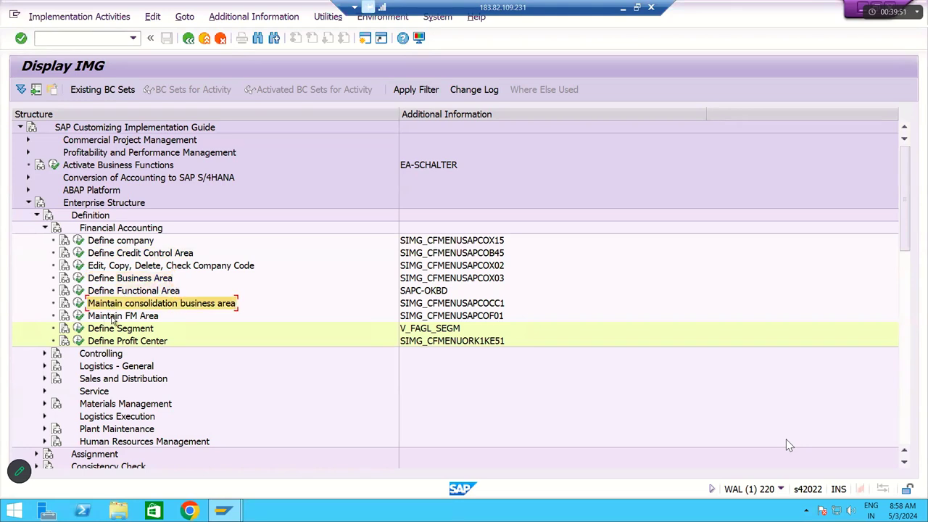
left_click(113, 319)
left_click(101, 331)
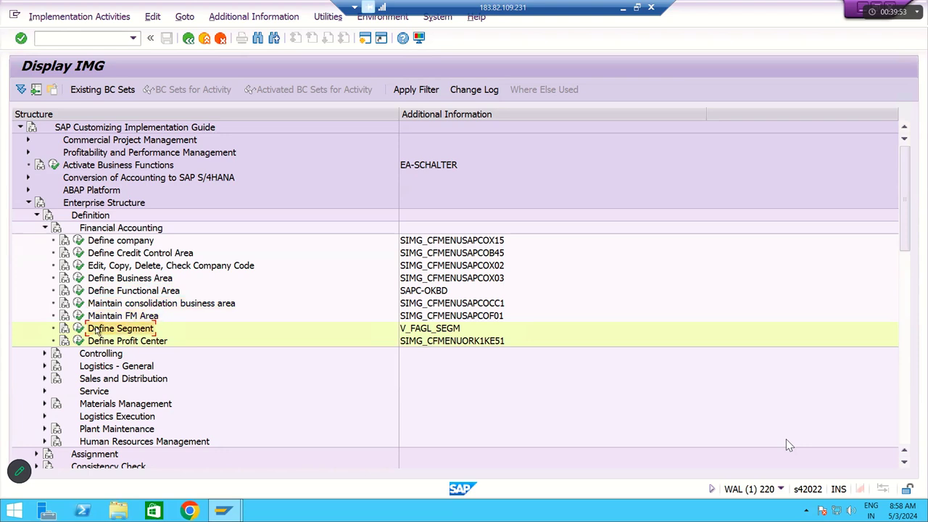
left_click(122, 317)
left_click(122, 302)
left_click(120, 292)
left_click(123, 280)
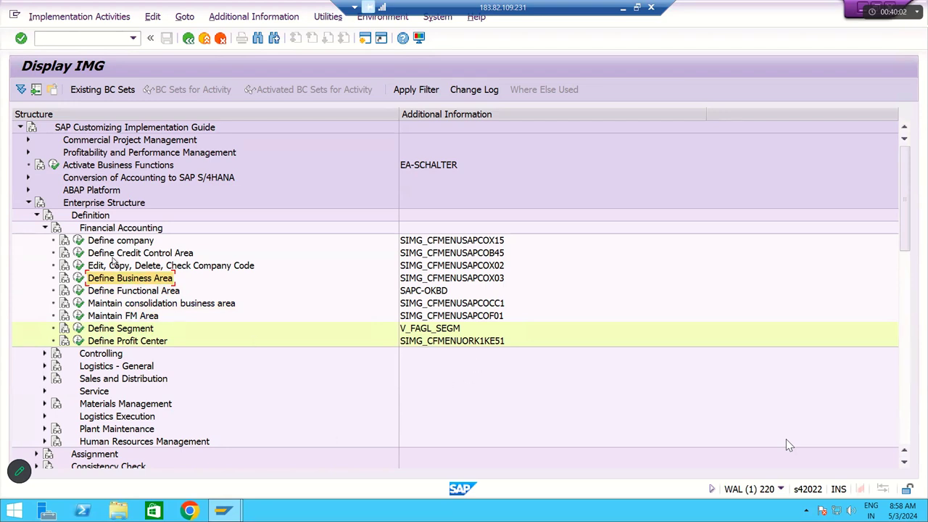
left_click(113, 257)
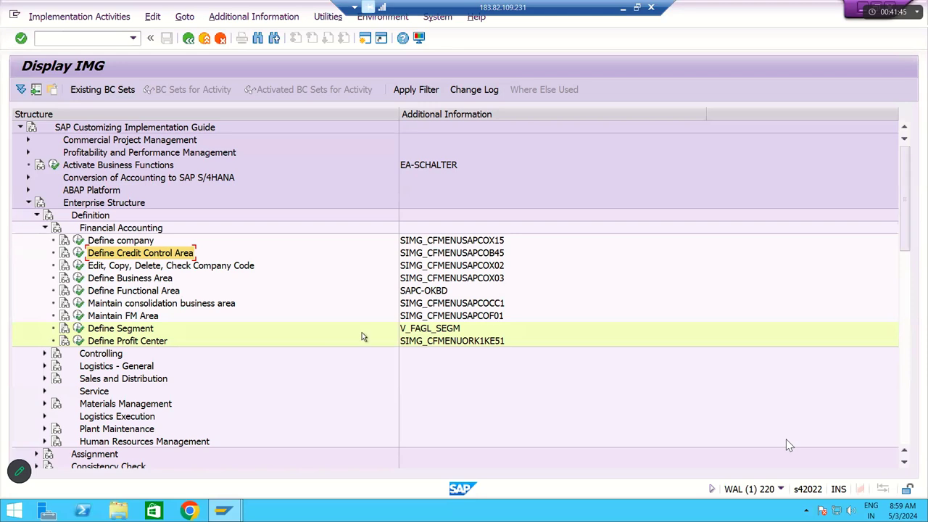
left_click(134, 317)
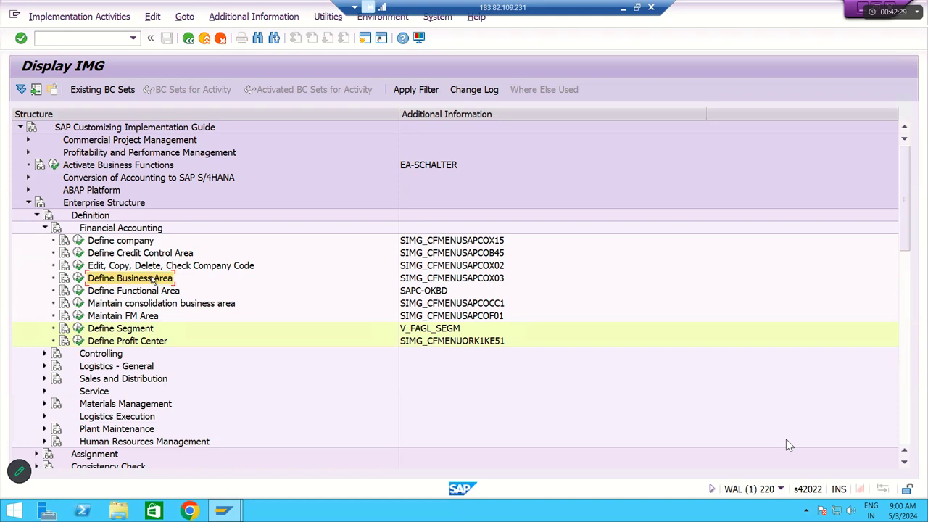
left_click(118, 255)
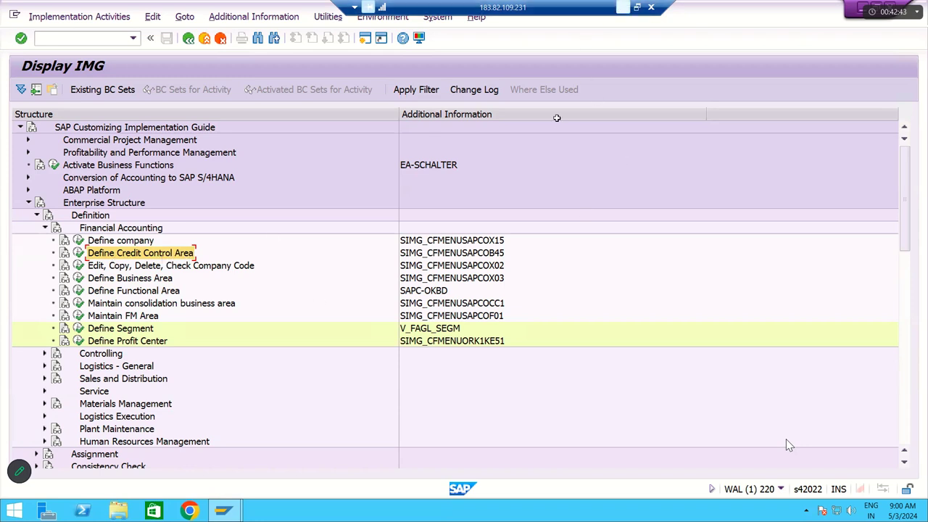
Switch to the SAP FI_New workbook in Excel, enter "Credit" in cell BT17 beside the North India CBA diagram, and save the workbook
key("alt+Tab")
left_click(642, 272)
key("Right")
key("Right")
key("Right")
key("Right")
key("Right")
key("Right")
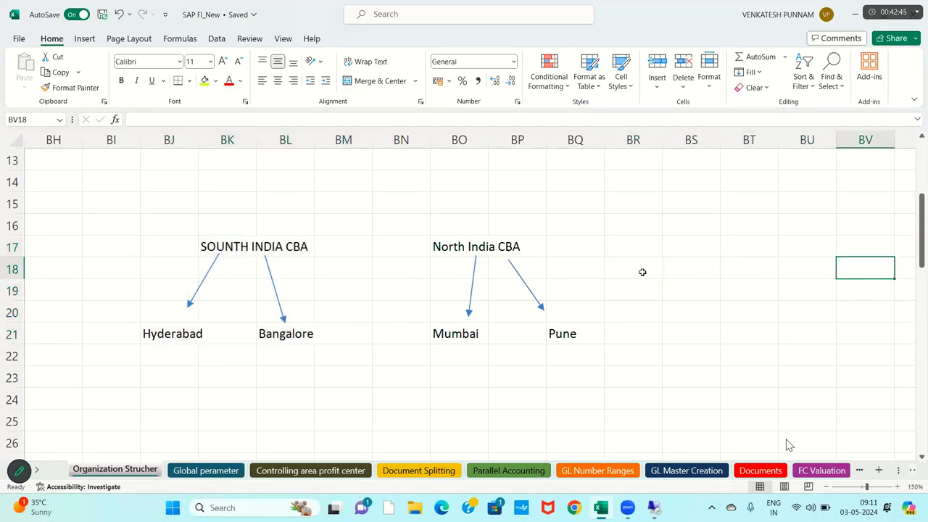
key("Left")
key("Left")
key("Left")
key("Up")
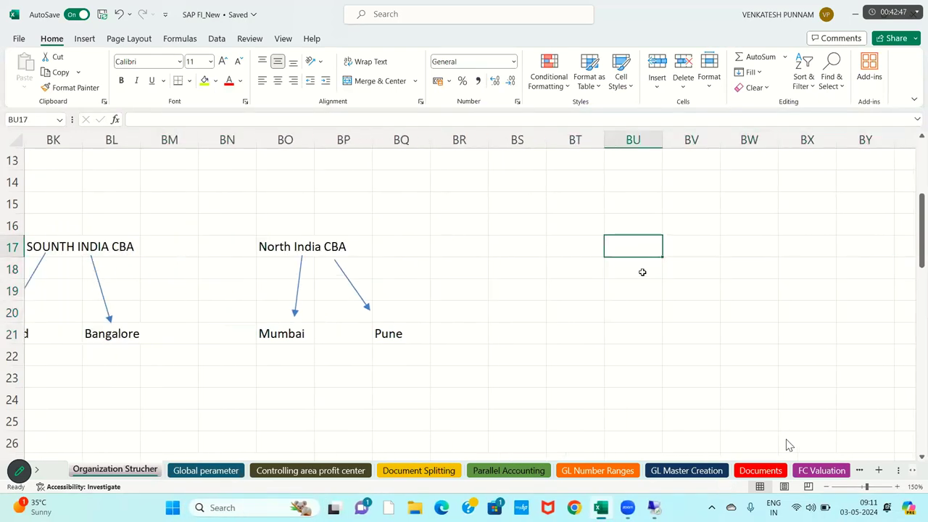
key("Left")
type("Credit")
key("Return")
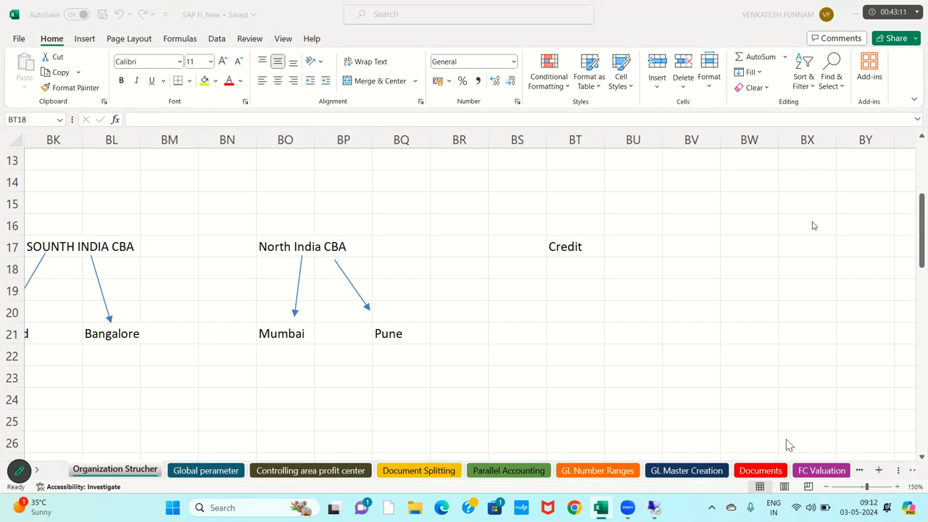
key("ctrl+s")
Enter "Deloitte : Consultant" in cell BX17, in the same row as the Credit label
left_click(598, 252)
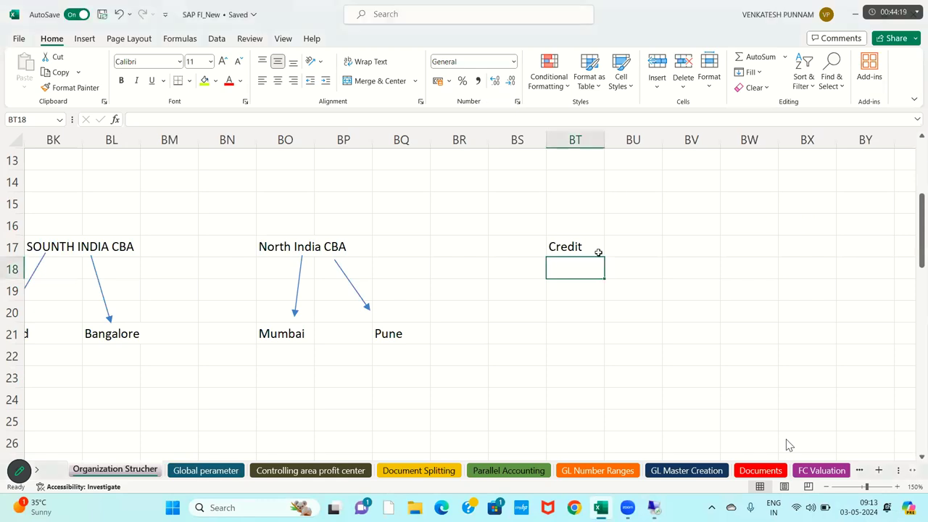
left_click(598, 252)
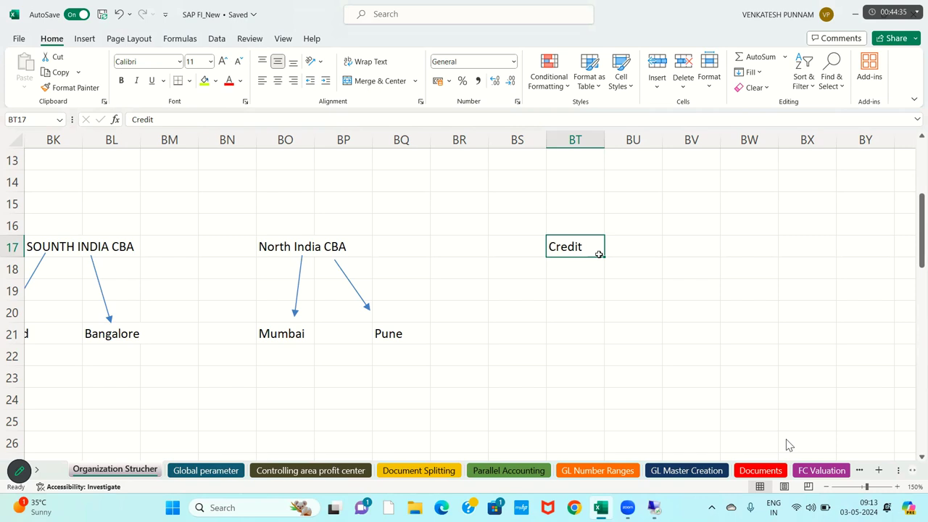
left_click(688, 263)
key("Right")
key("Right")
key("Right")
key("Right")
key("Right")
key("Right")
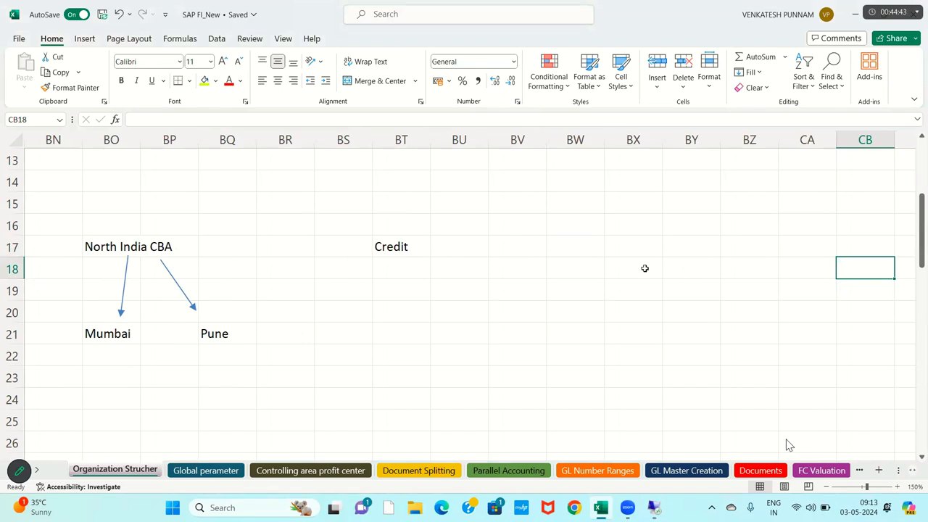
left_click(631, 250)
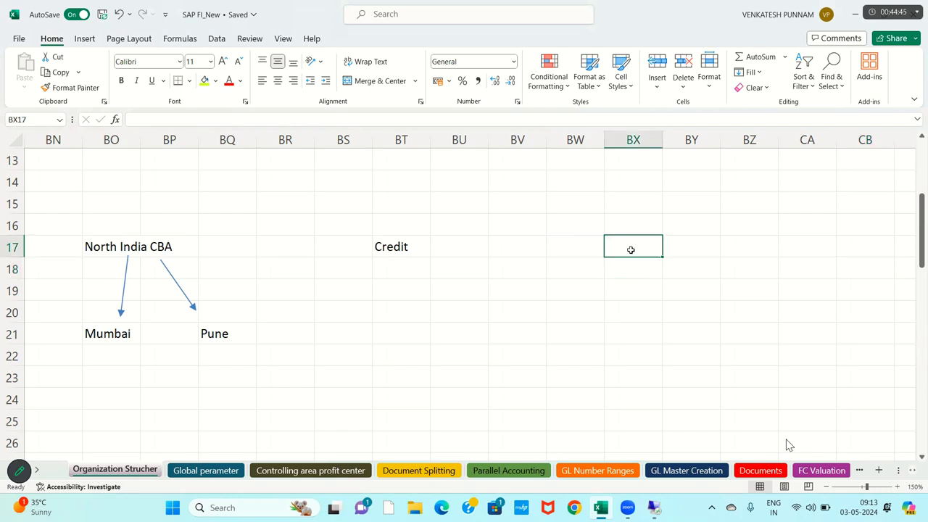
type("Deloitte")
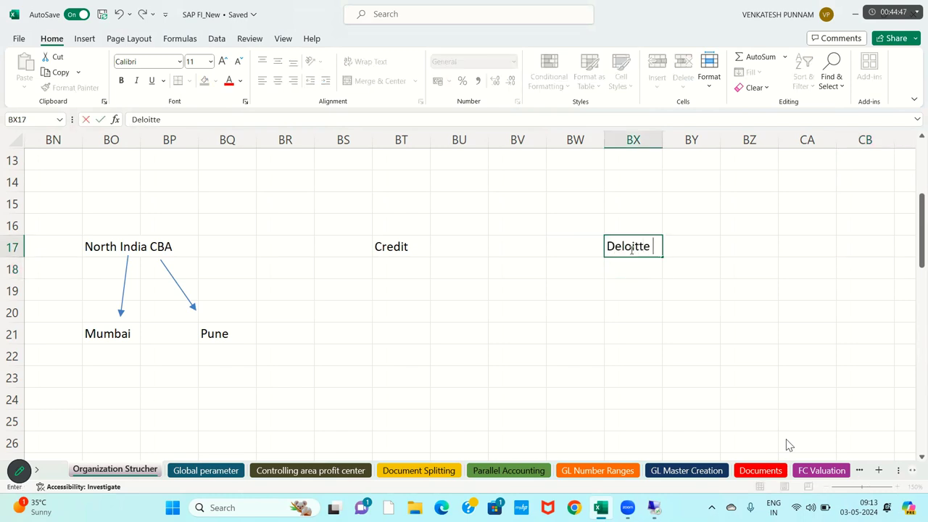
type(" : Conslta")
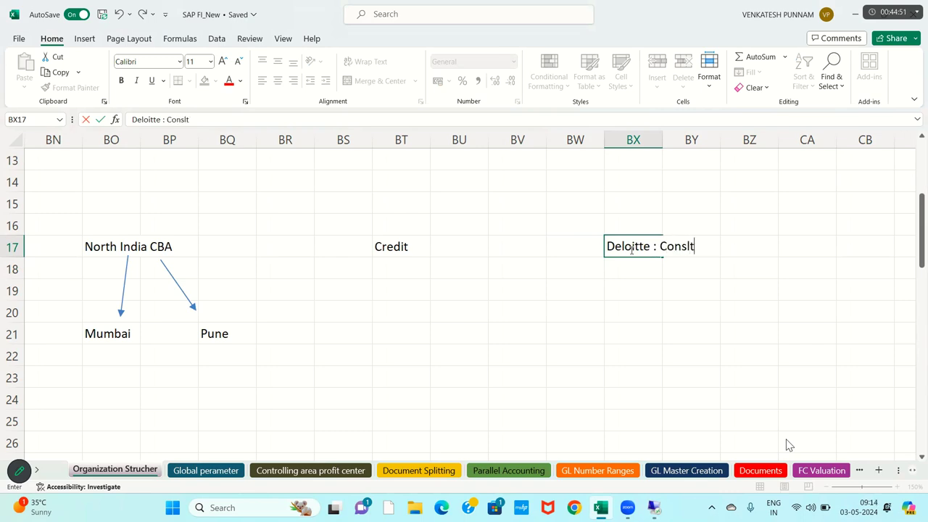
key("BackSpace")
key("BackSpace")
key("BackSpace")
type("ultant")
key("Return")
Enter "RM Group of company" in cell BX21 below the Deloitte label
key("Return")
key("Return")
key("Return")
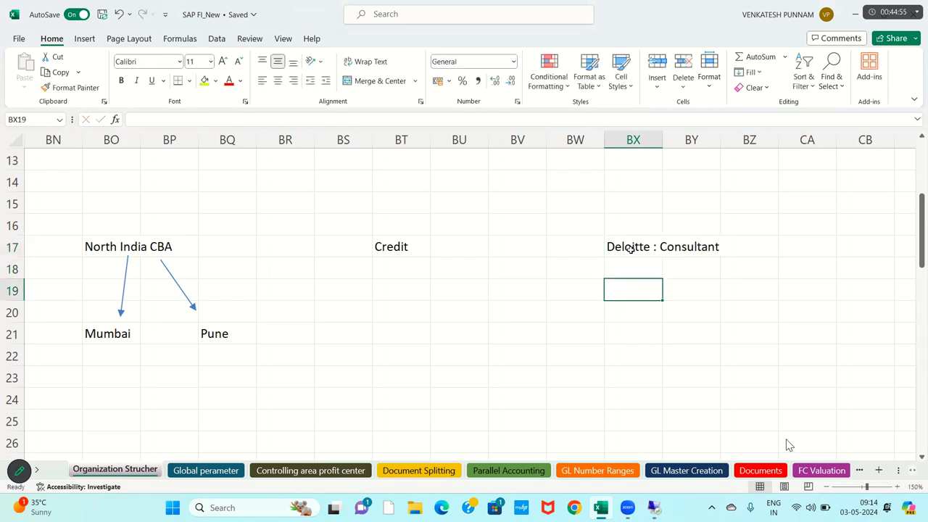
type("RM")
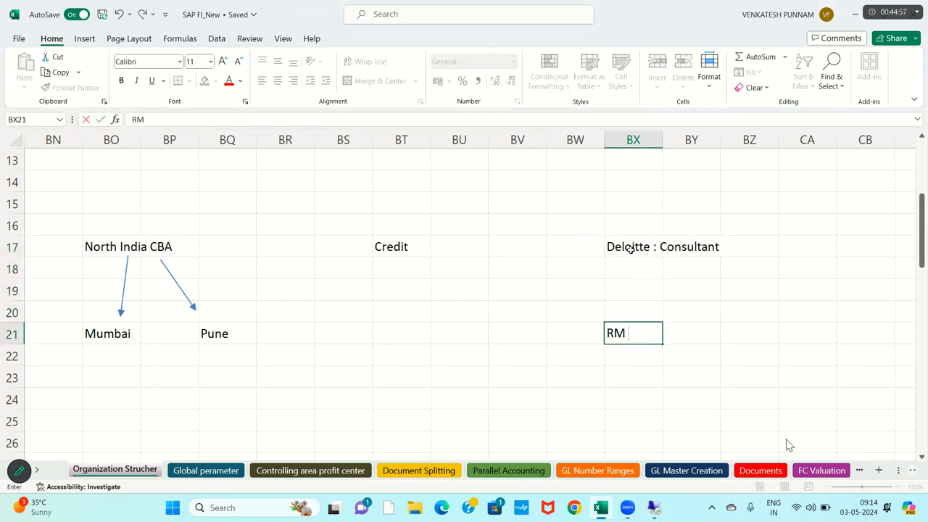
type(" Group of company")
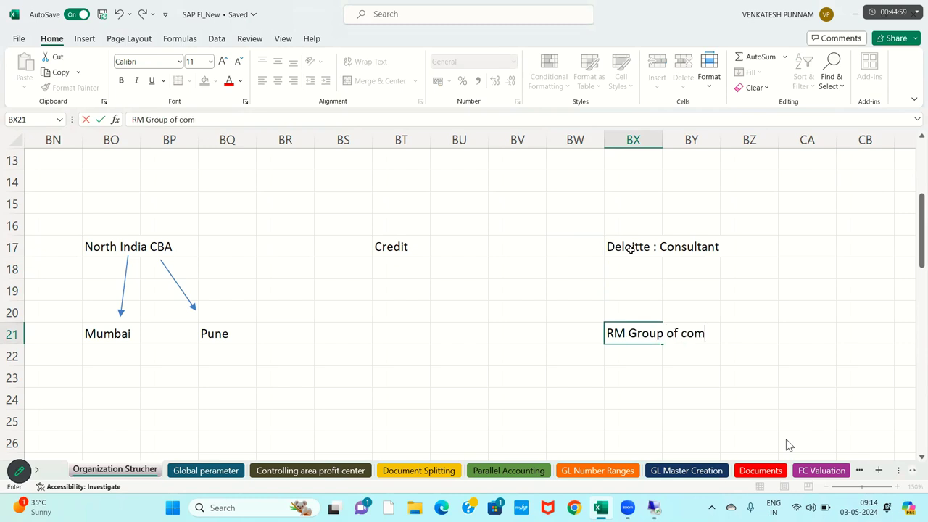
key("Return")
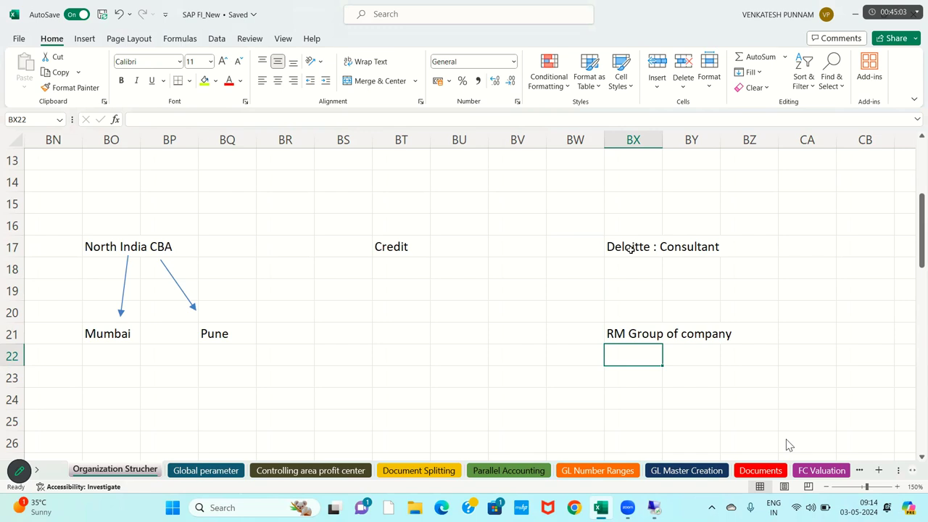
Draw one arrow about 1.86 cm high from Deloitte down to RM Group of company and another about 2.27 cm high back up
left_click(85, 38)
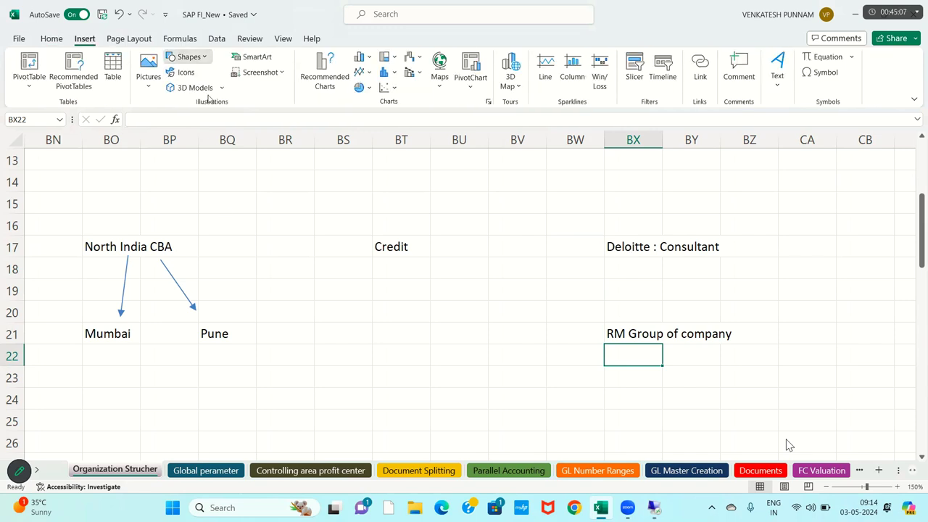
left_click(188, 57)
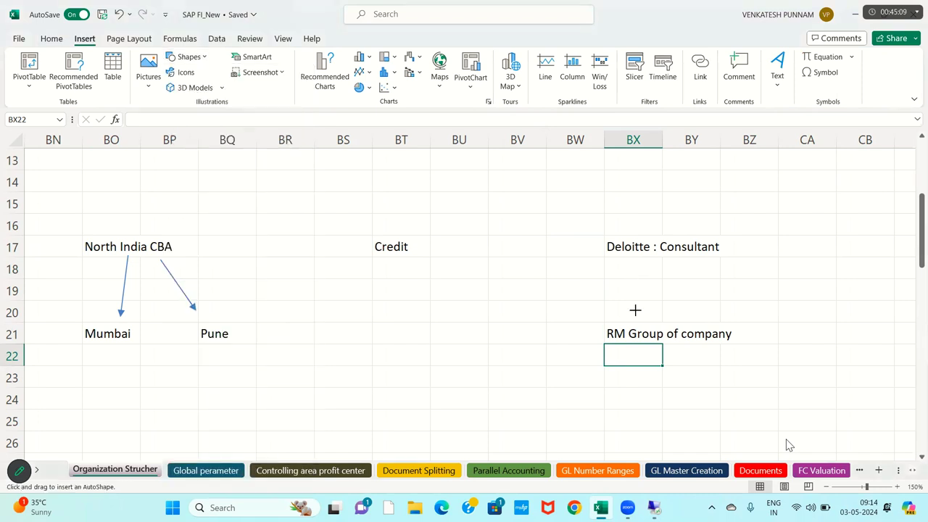
left_click_drag(628, 248, 635, 312)
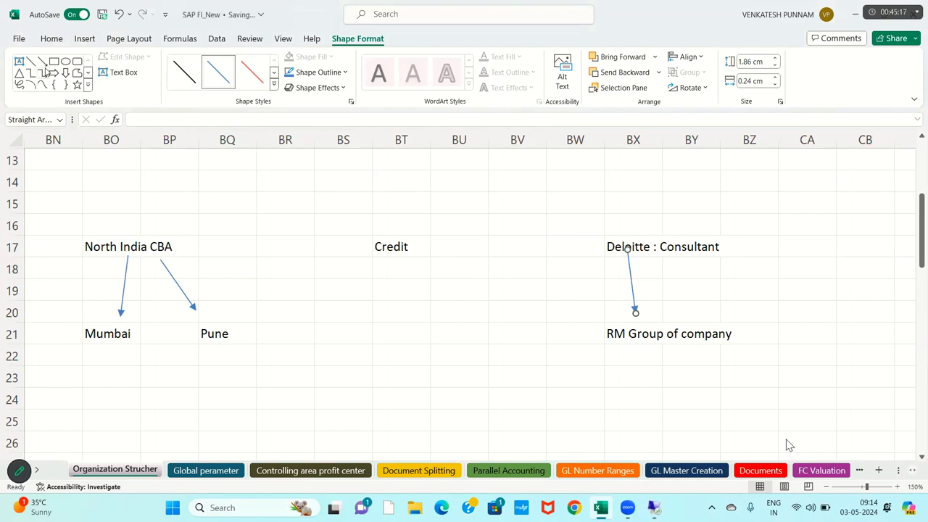
left_click(42, 61)
left_click_drag(686, 332, 666, 255)
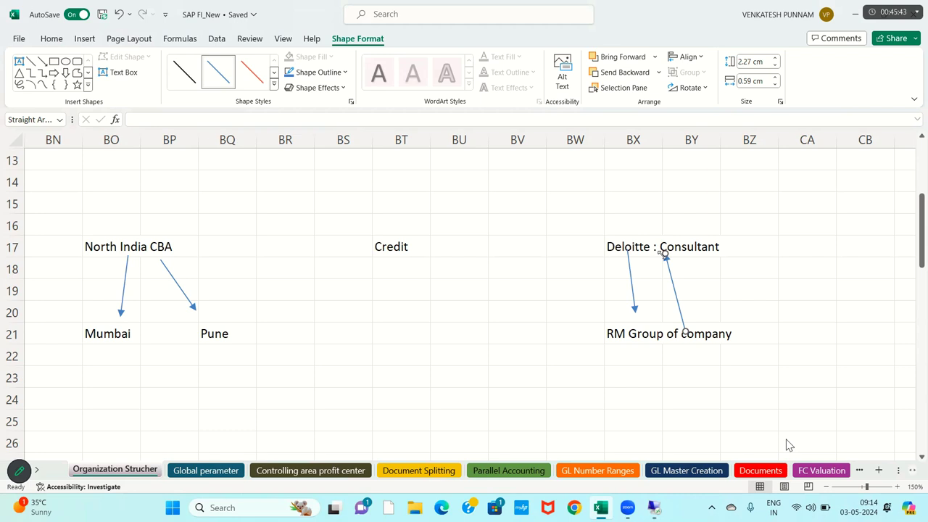
Extend the text in cell BT17 to "Credit Control Area"
double_click(417, 251)
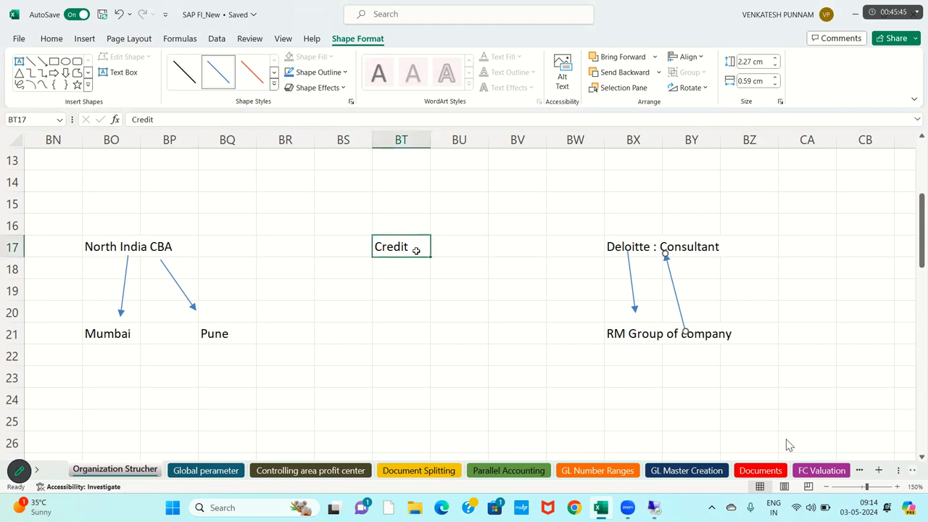
type("Co")
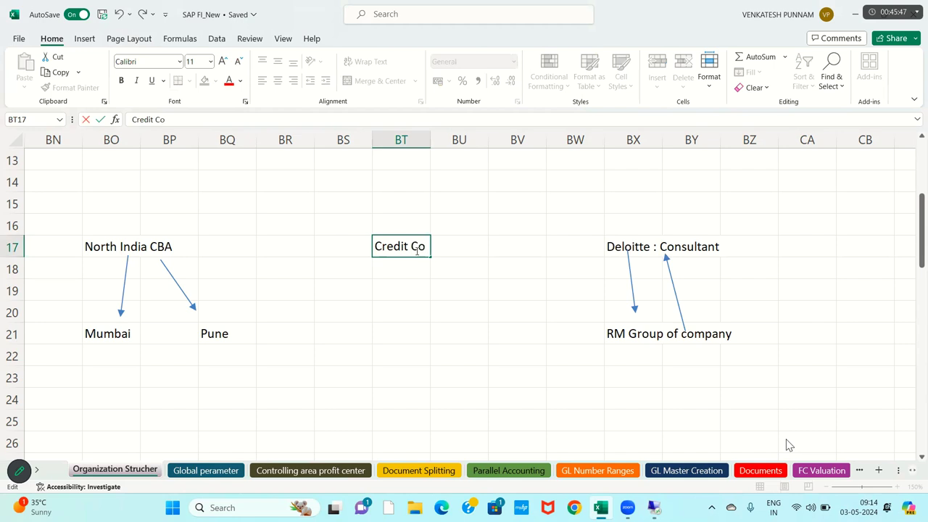
type("ntroll Area")
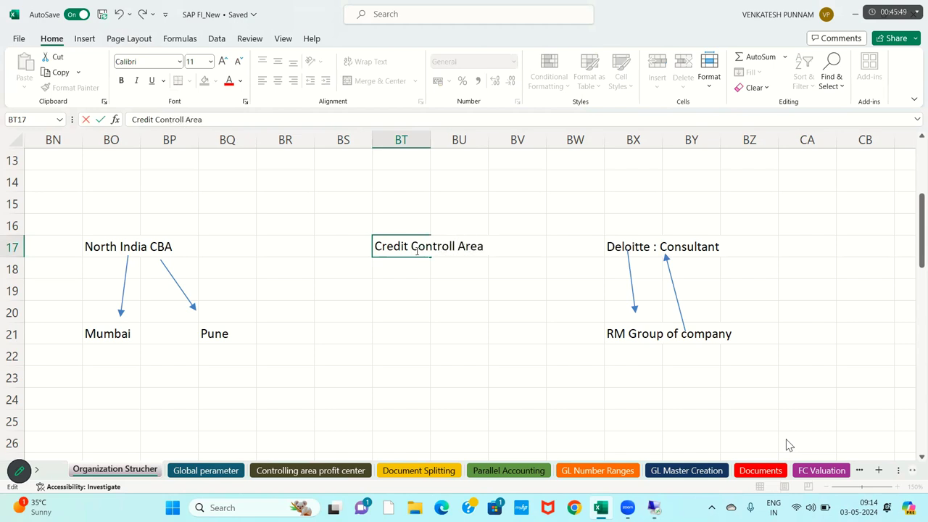
key("BackSpace")
key("BackSpace")
key("BackSpace")
key("BackSpace")
key("BackSpace")
key("BackSpace")
key("BackSpace")
type("AR")
key("BackSpace")
type("rea")
key("Return")
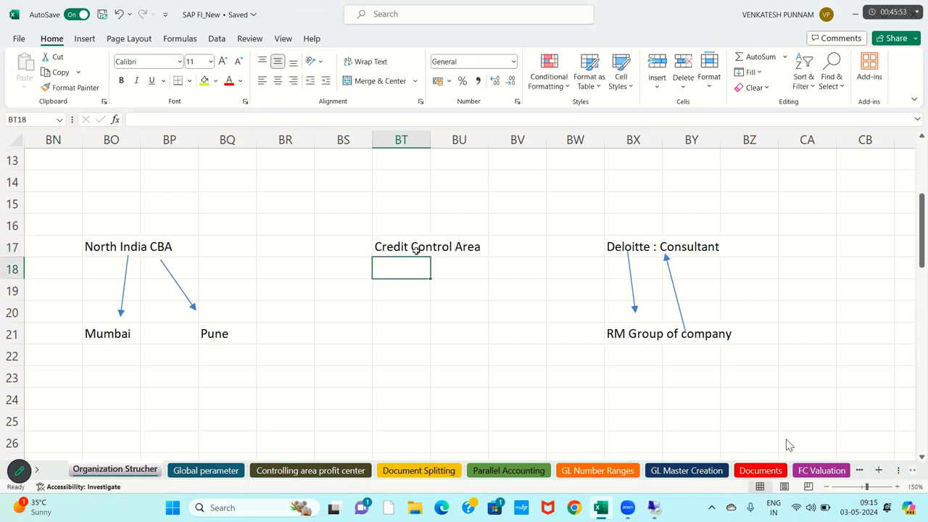
Enter 2000 in cell BT16 above the Credit Control Area label
key("Up")
key("Right")
key("Up")
key("Left")
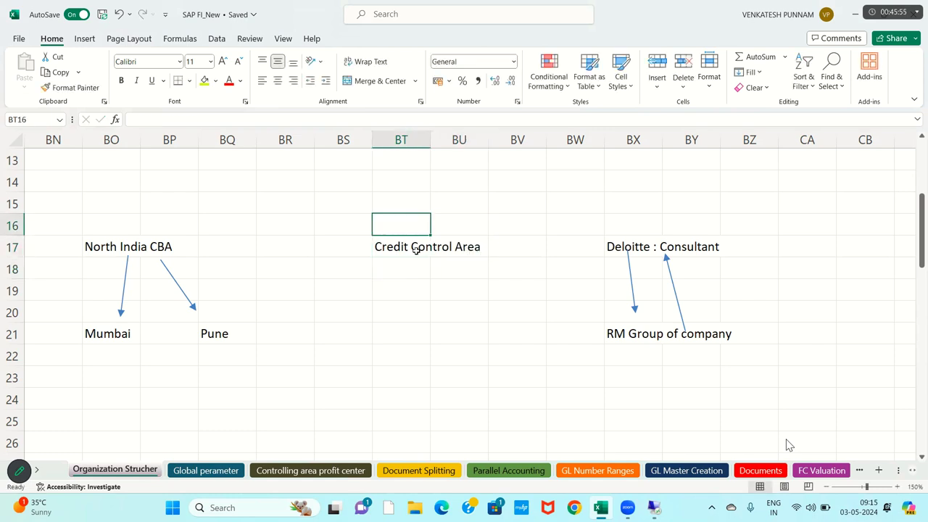
type("2000")
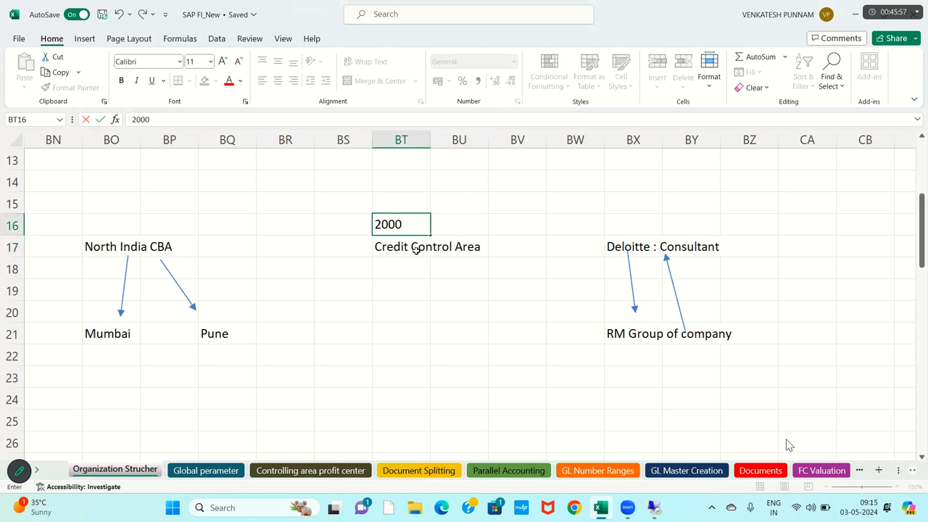
key("Return")
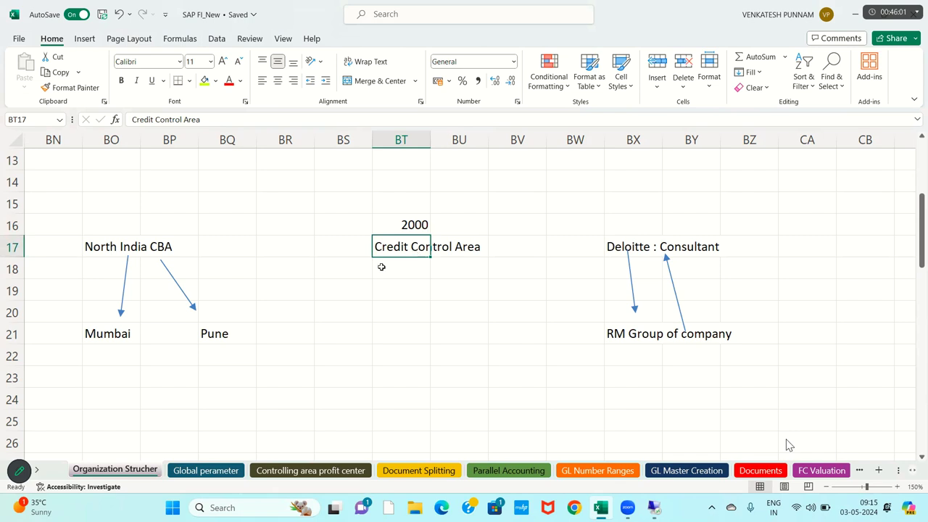
Draw an arrow from Credit Control Area down to cell BS21 and enter "Ramana & co" there
left_click(84, 39)
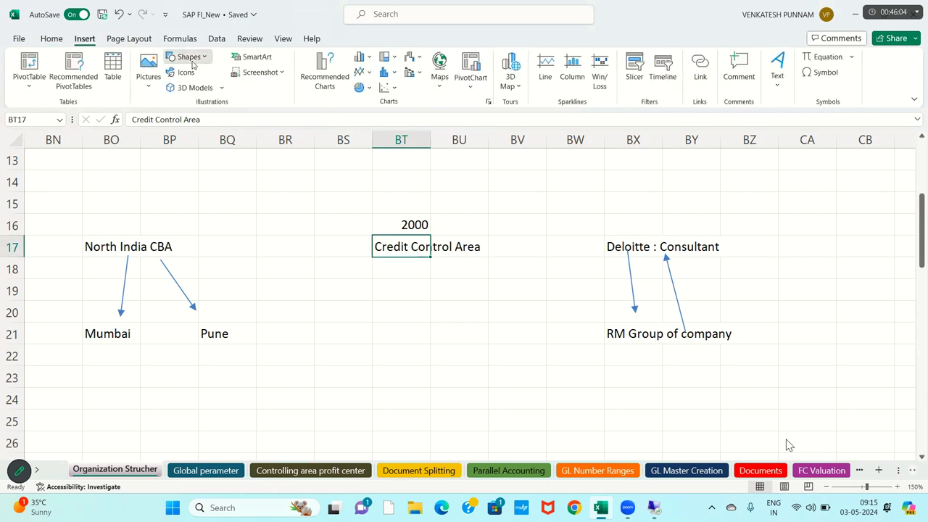
left_click(190, 57)
left_click(206, 104)
left_click_drag(400, 257, 368, 317)
left_click(345, 334)
type("R")
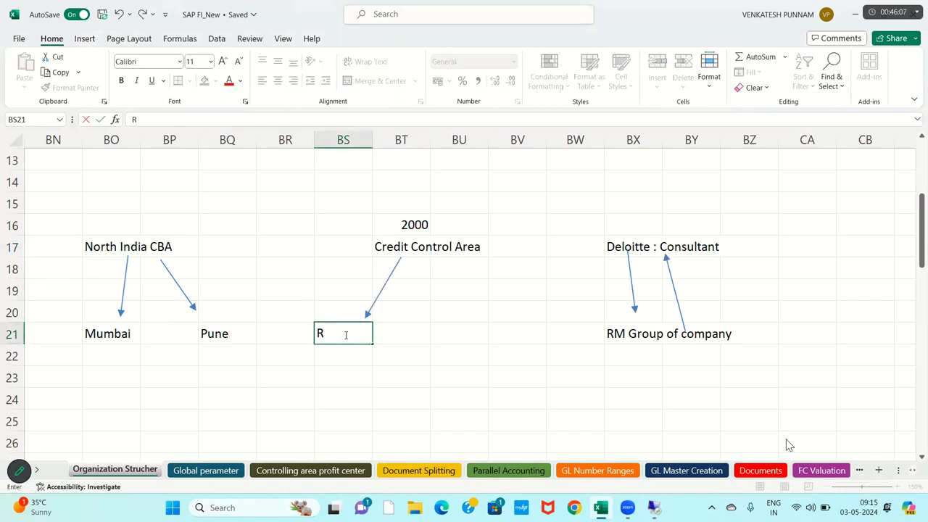
type("amana & coi")
key("BackSpace")
key("BackSpace")
key("BackSpace")
type("co")
key("Return")
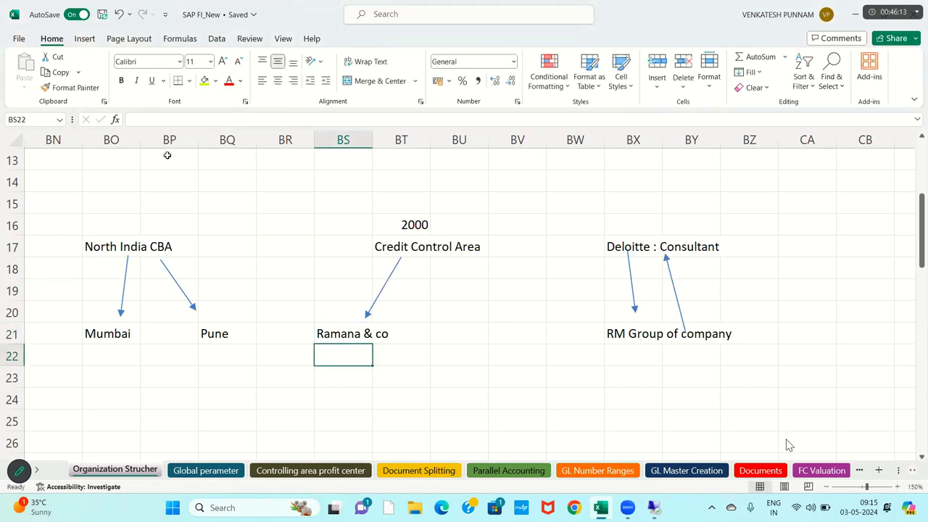
Draw a second arrow from Credit Control Area down to cell BU22 and enter "Ramu Pvt ltd" there
left_click(85, 39)
left_click(188, 57)
left_click(195, 89)
left_click_drag(448, 258, 445, 335)
left_click(445, 350)
type("Ramu")
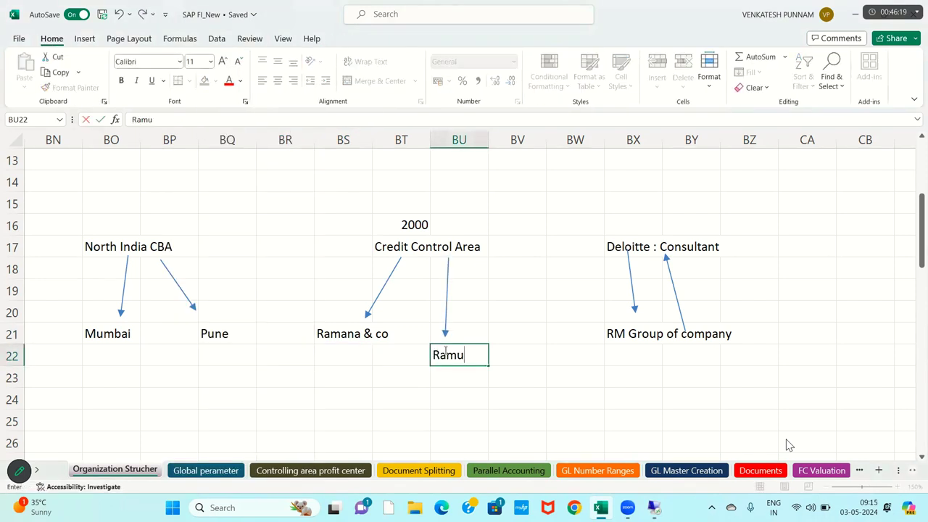
type(" Pvt TLd")
key("BackSpace")
key("BackSpace")
key("BackSpace")
type("ltd")
key("Return")
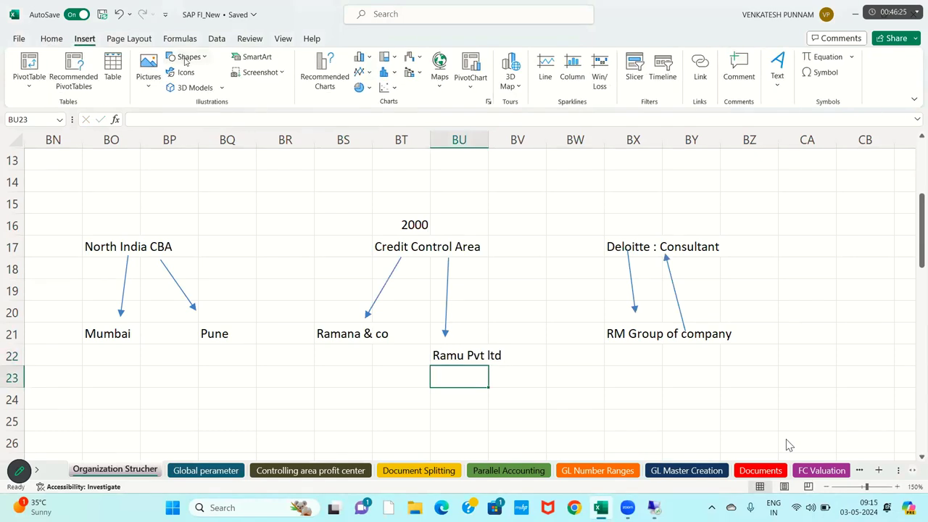
Draw a third arrow, about 2.89 cm high and 2.46 cm wide, from Credit Control Area towards cell BW23 and enter "somu pvt Ltd" there
left_click(187, 56)
left_click(201, 98)
left_click_drag(478, 255, 560, 353)
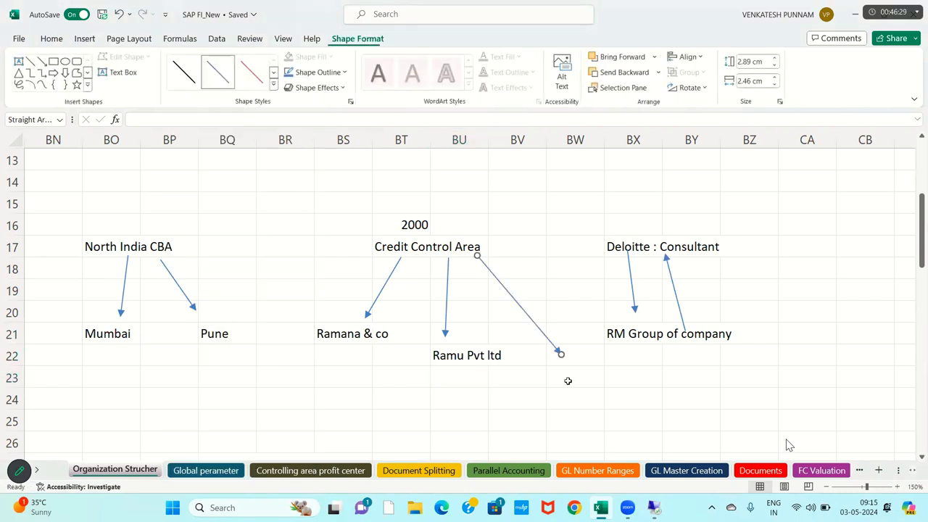
left_click(567, 380)
type("somu pvt Ltd")
key("Return")
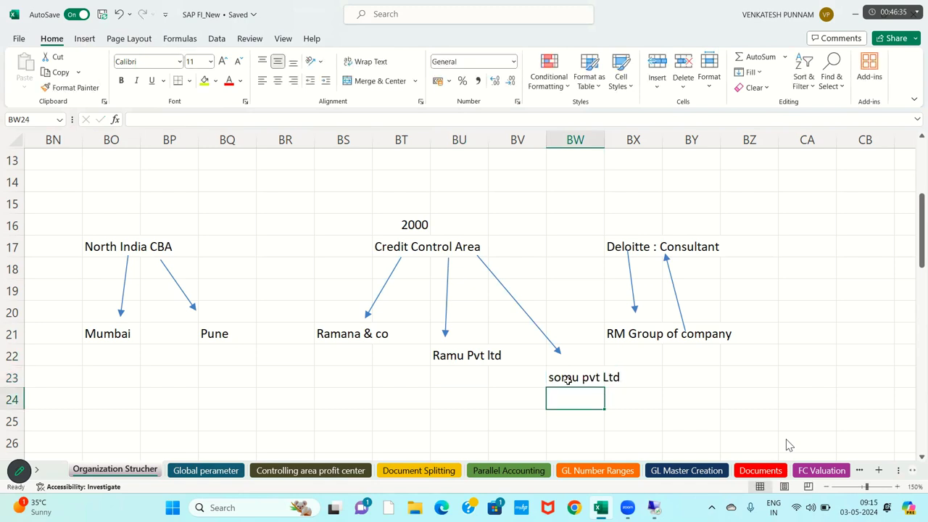
left_click_drag(377, 249, 480, 248)
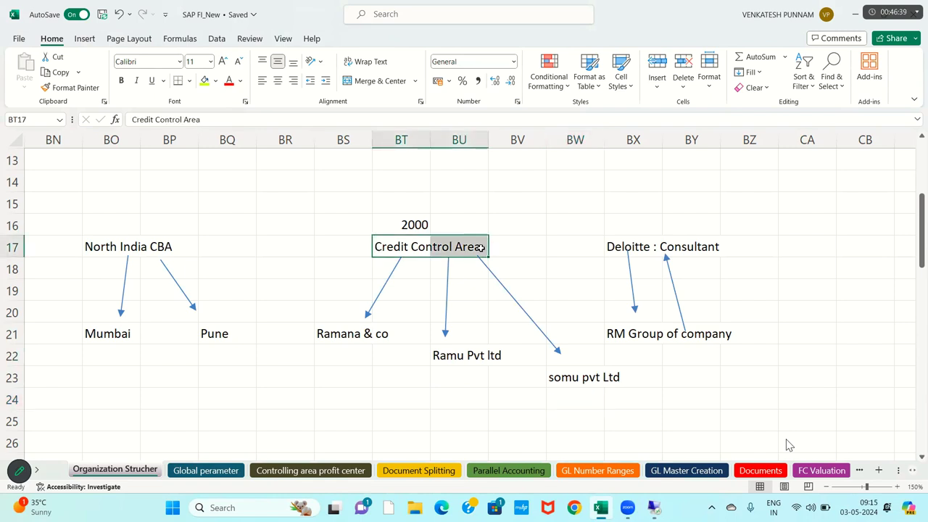
Enter 1000 below Ramana & co and 500 below Ramu Pvt ltd in the credit control area diagram
left_click(415, 227)
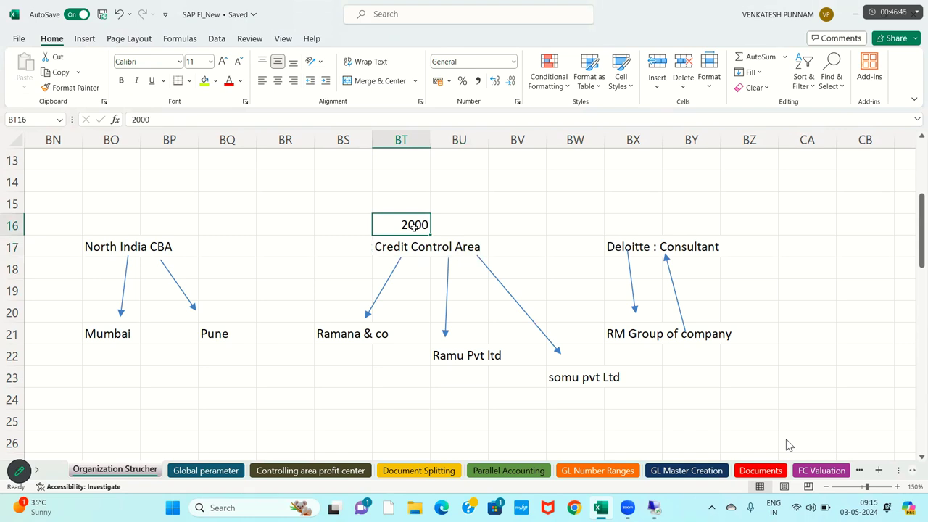
left_click(335, 349)
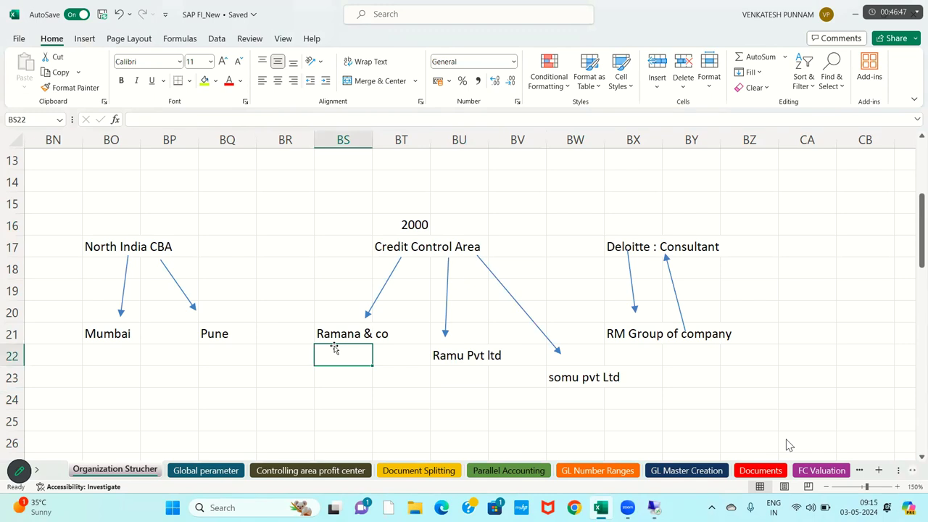
type("1000")
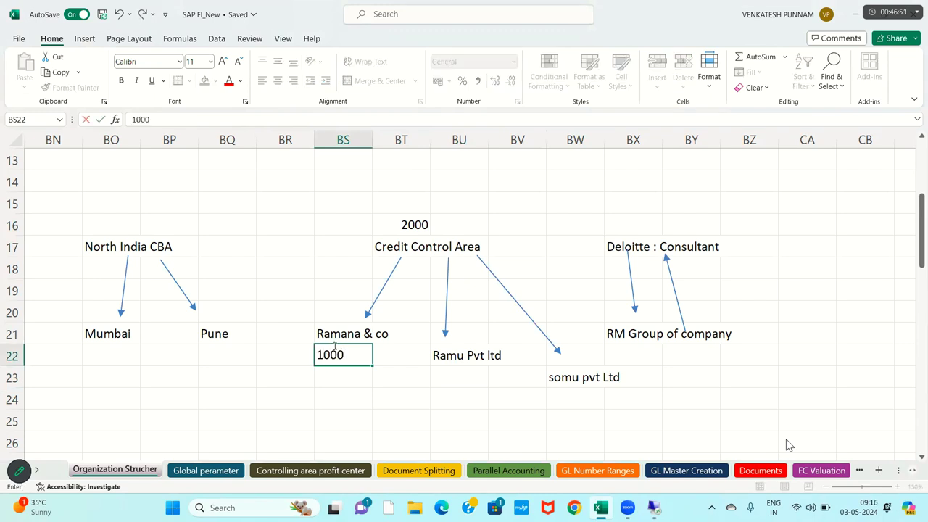
left_click(461, 380)
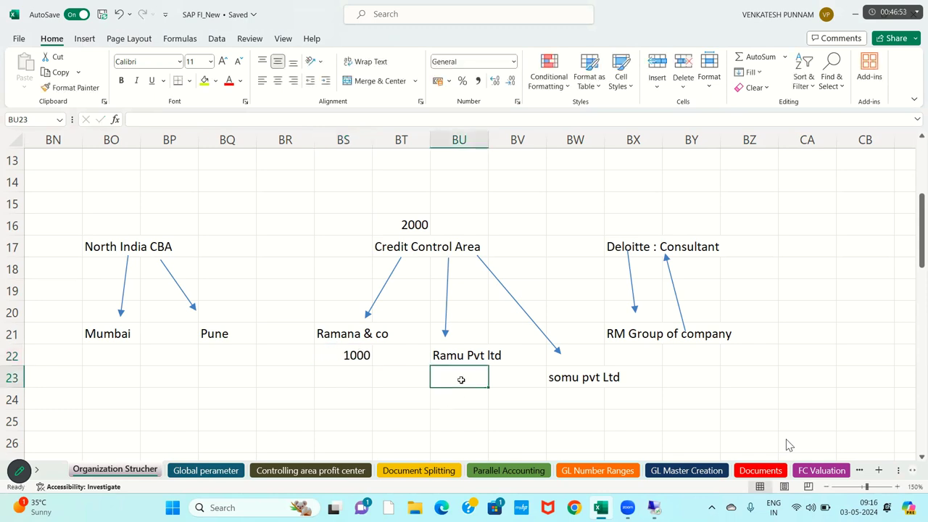
type("500")
key("Return")
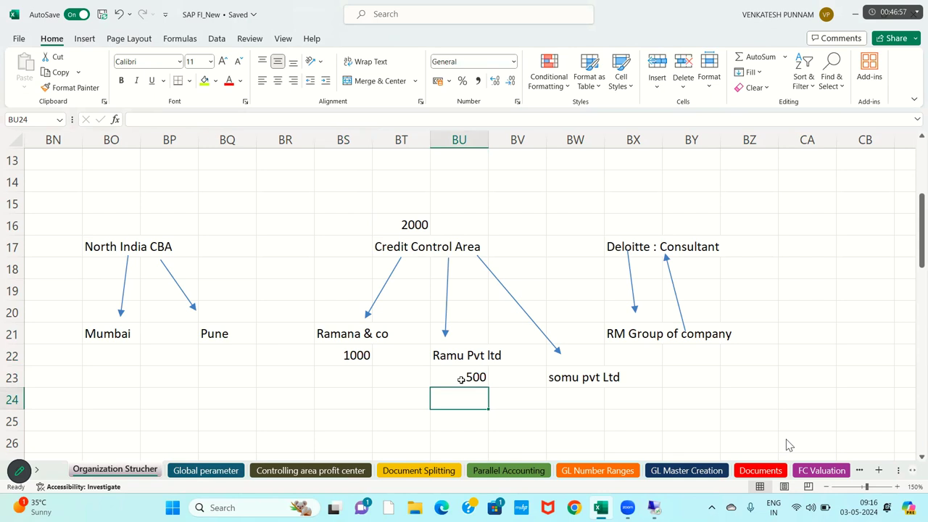
Enter 600 in the cell below somu pvt Ltd
left_click(585, 376)
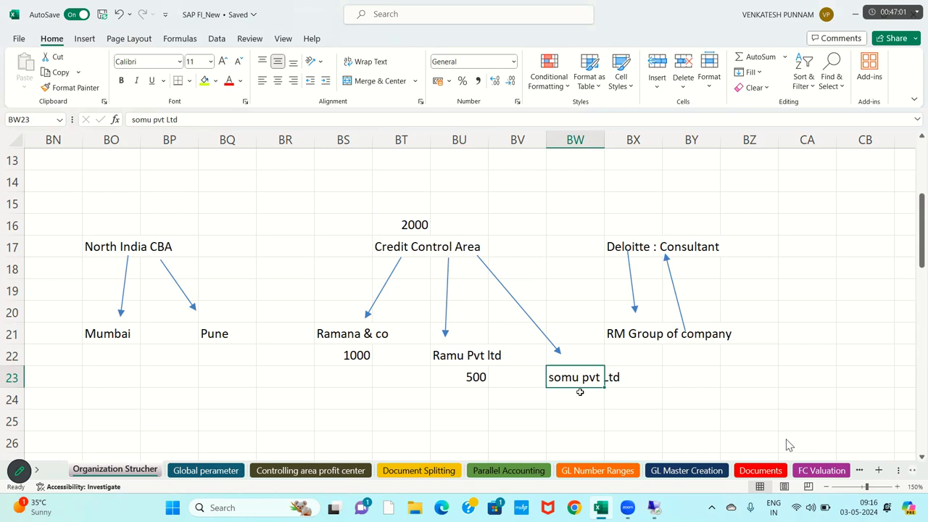
left_click(580, 391)
type("600")
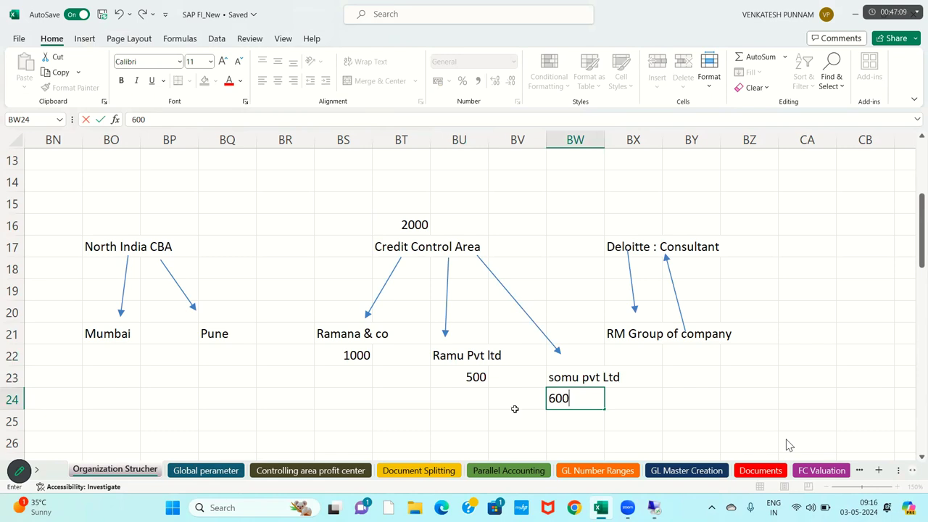
key("Return")
left_click_drag(348, 355, 471, 383)
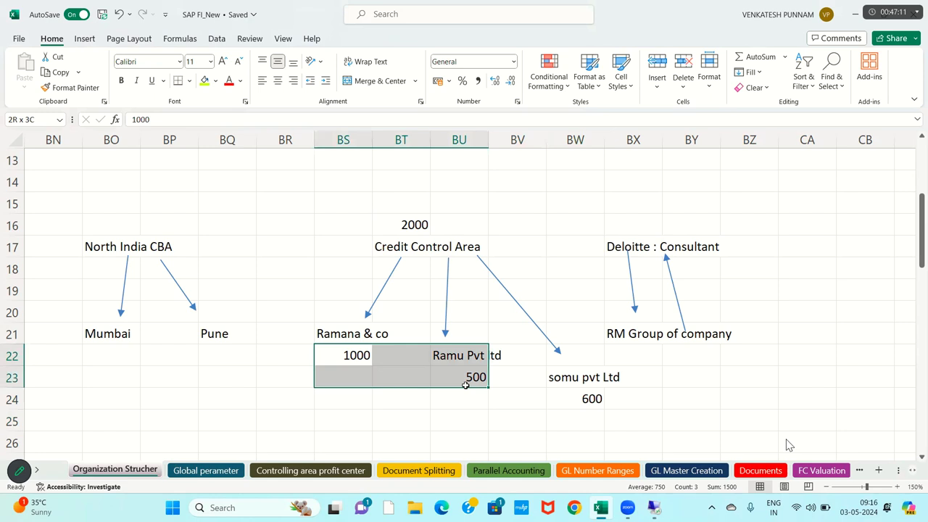
Set the amount below somu pvt Ltd to 400
left_click(593, 398)
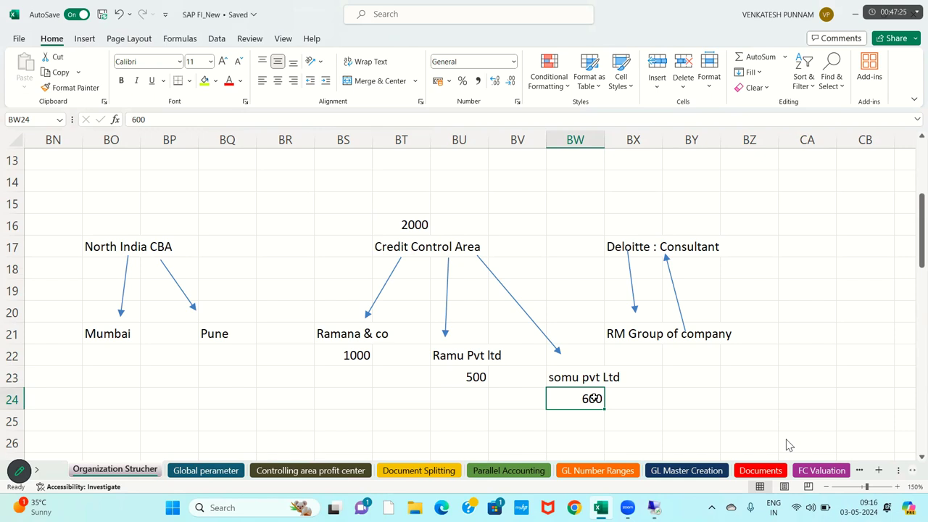
type("500")
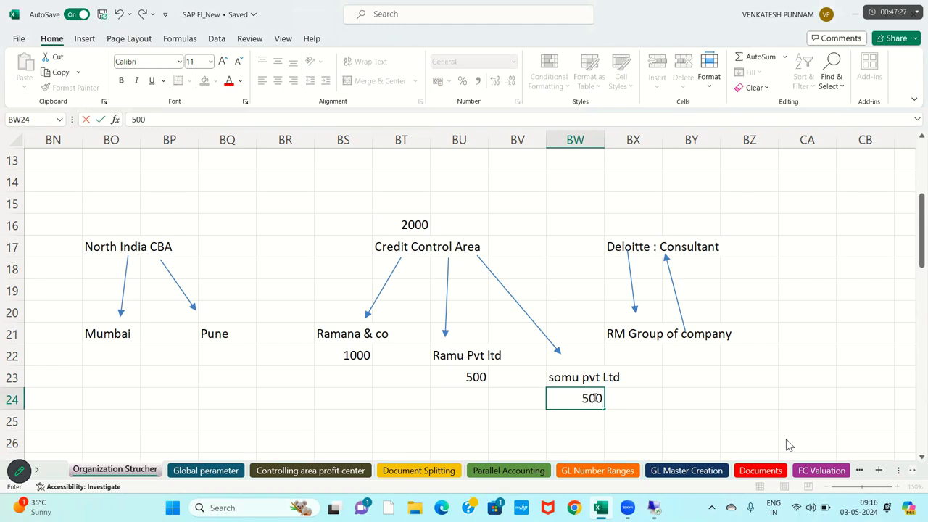
key("BackSpace")
key("BackSpace")
key("BackSpace")
type("400")
left_click(413, 225)
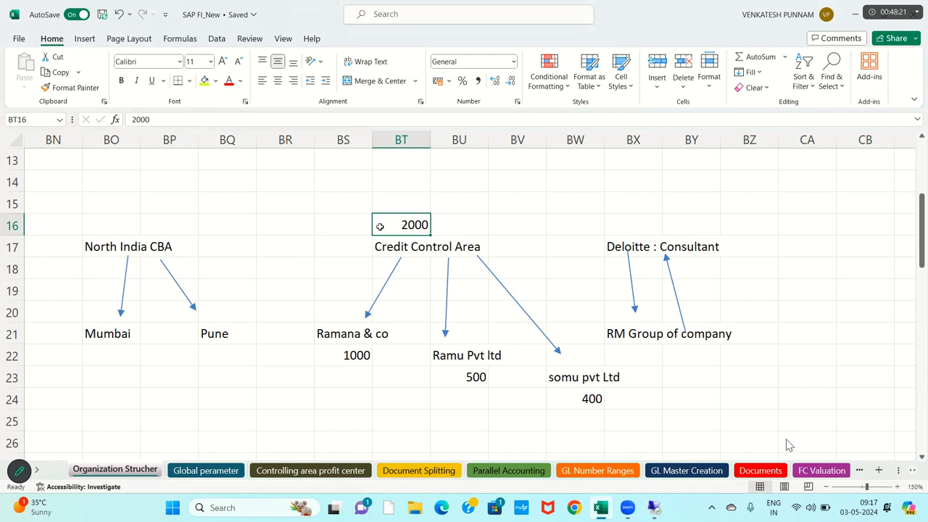
Highlight the 2000 cell above Credit Control Area with the yellow-green fill colour
left_click_drag(358, 220, 454, 224)
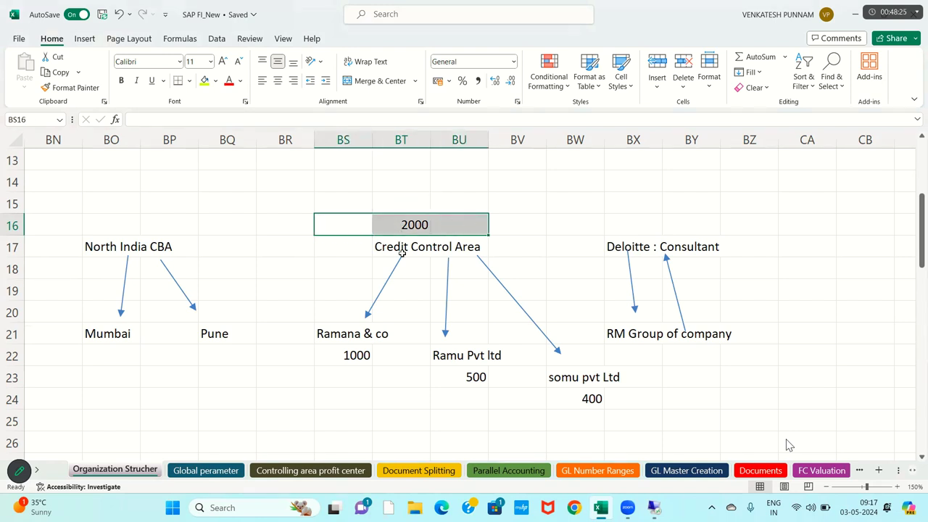
left_click_drag(325, 337, 606, 399)
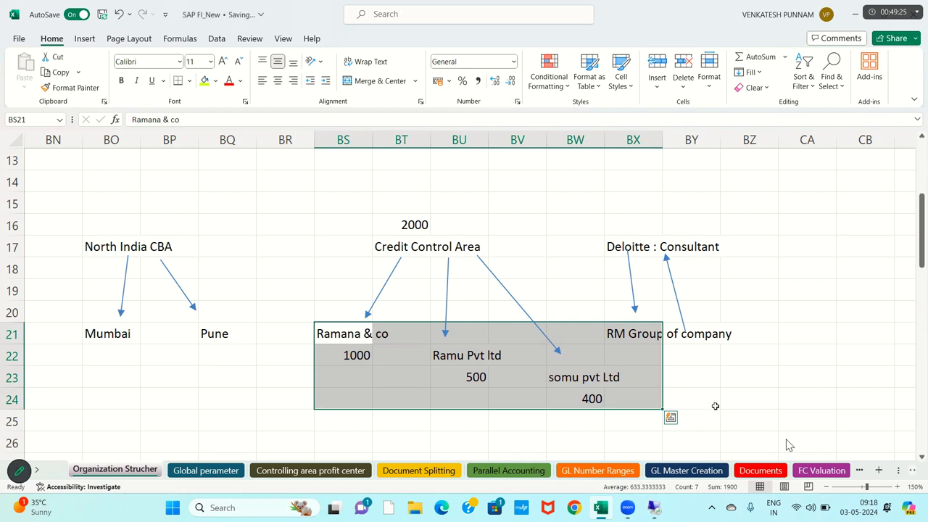
left_click(404, 223)
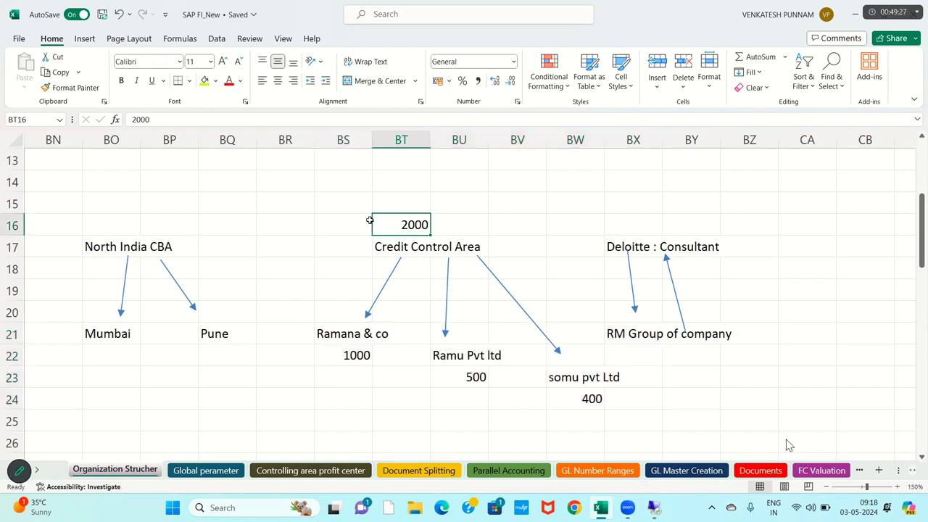
left_click(204, 80)
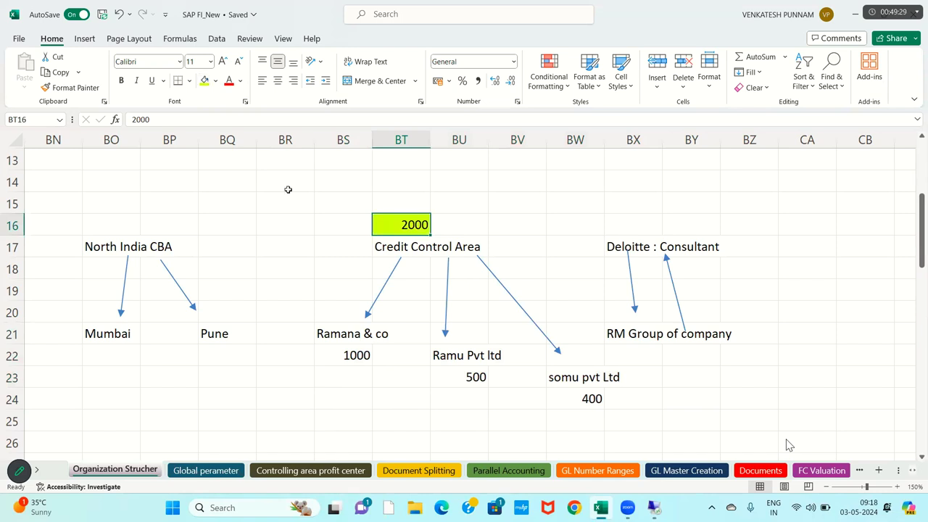
left_click_drag(613, 248, 721, 248)
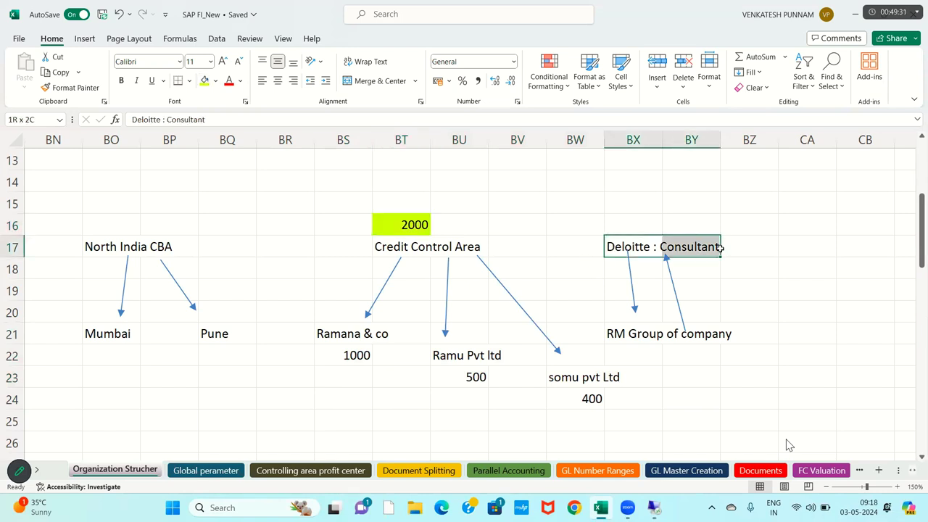
left_click_drag(615, 338, 733, 327)
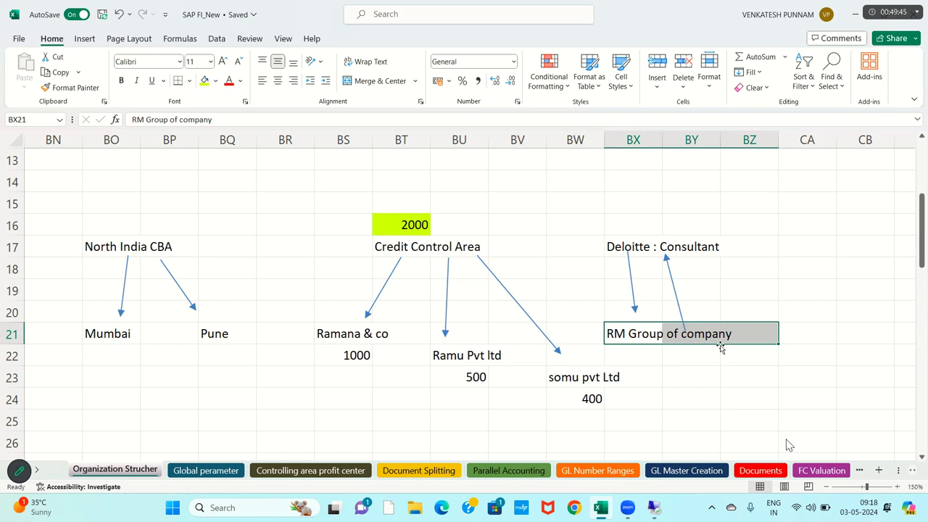
left_click_drag(363, 227, 489, 250)
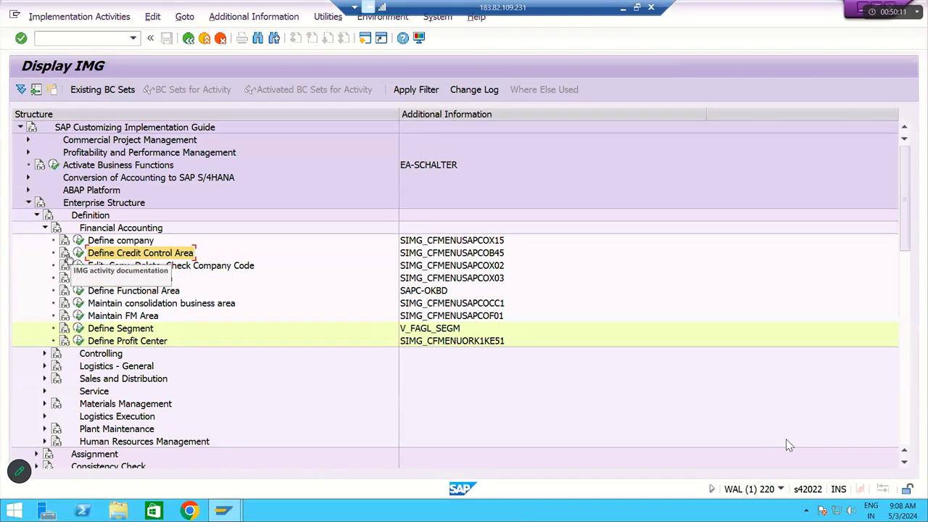
In SAP, read the IMG activity documentation for Define Credit Control Area and return to the IMG structure
left_click(65, 256)
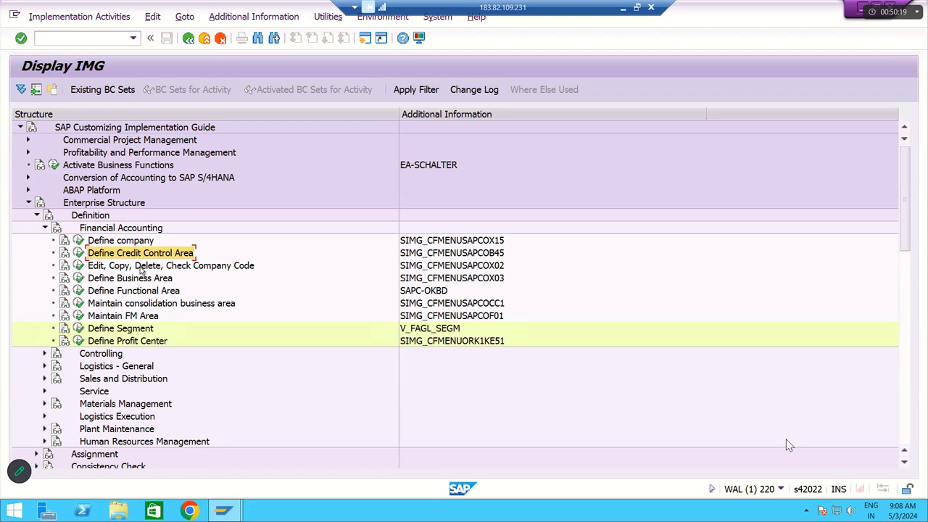
left_click(63, 257)
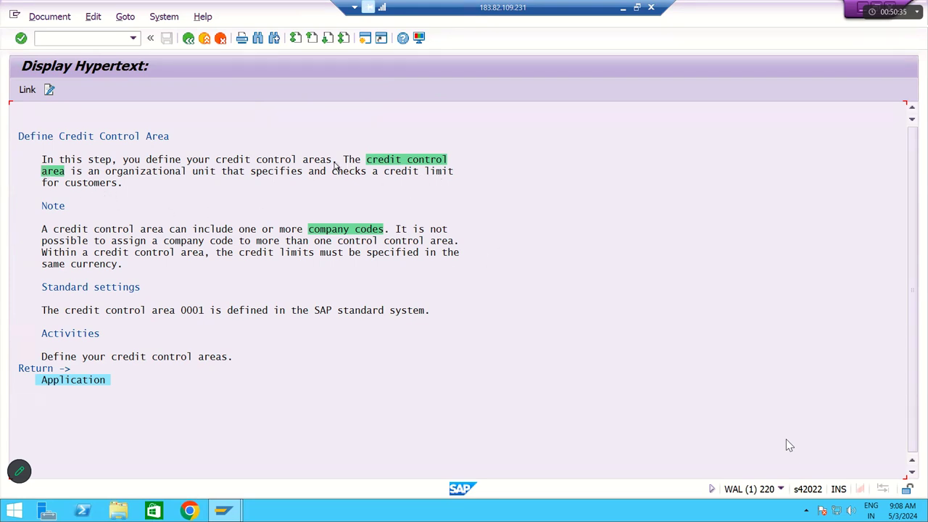
left_click(349, 163)
left_click(319, 174)
left_click(382, 167)
left_click(187, 38)
left_click(189, 38)
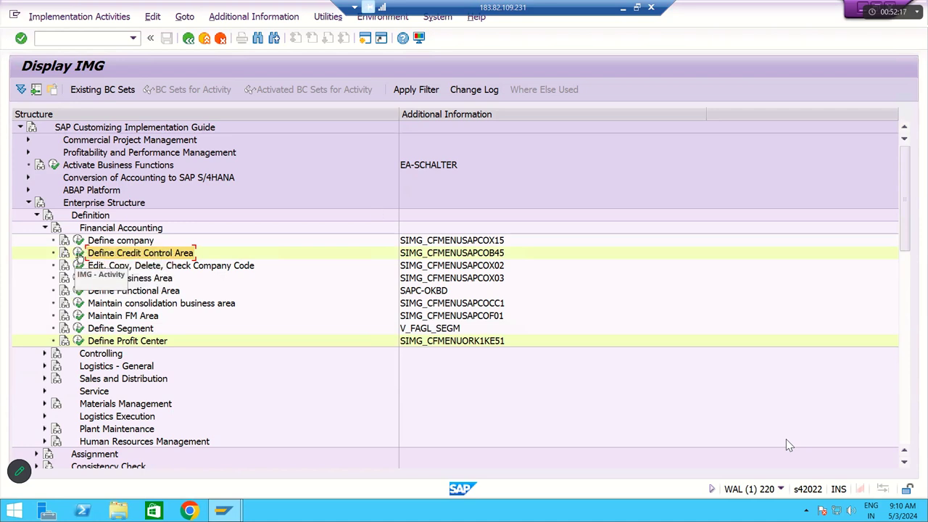
Start a new entry in the Define Credit Control Area activity with credit control area RMCA and currency INR
left_click(79, 253)
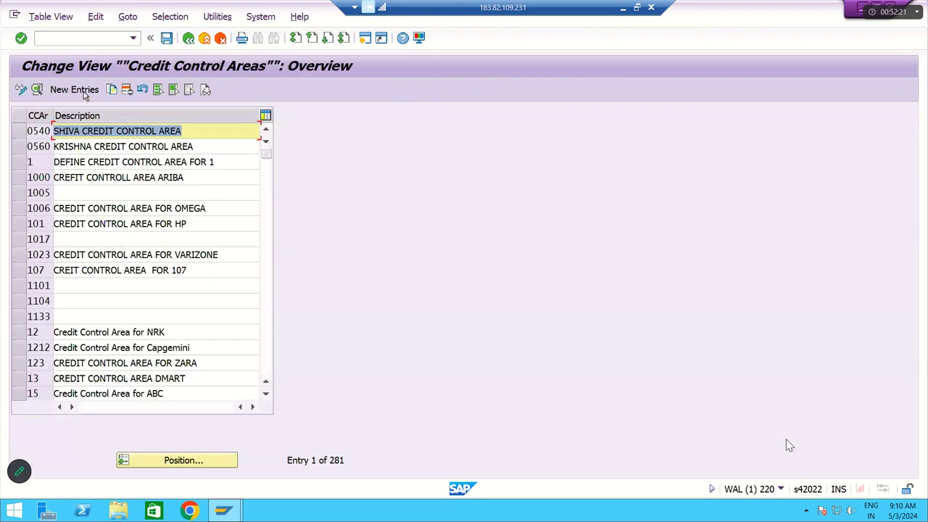
key("F5")
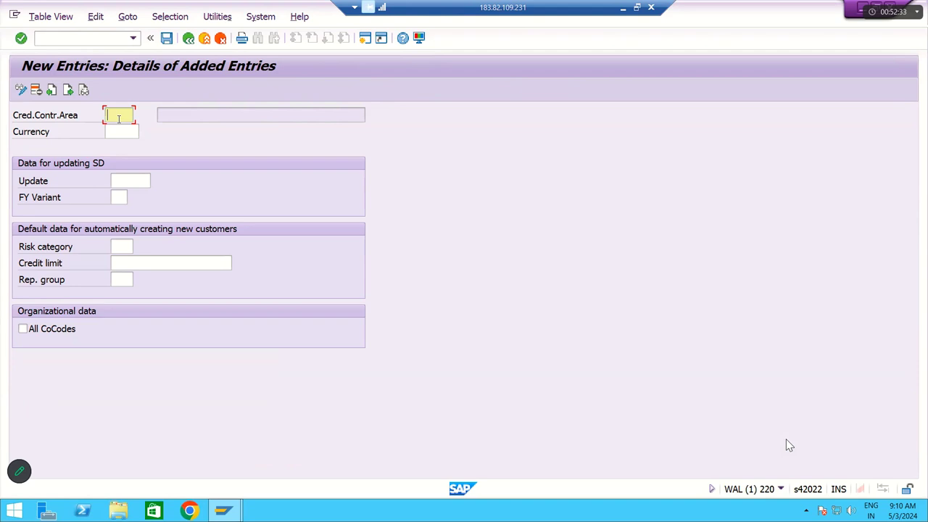
type("RMCA")
key("Tab")
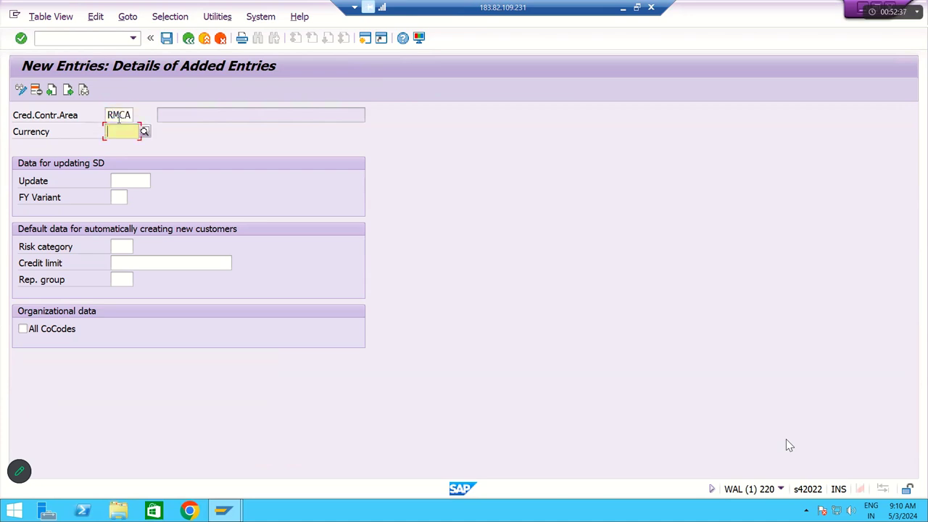
type("INR")
key("Tab")
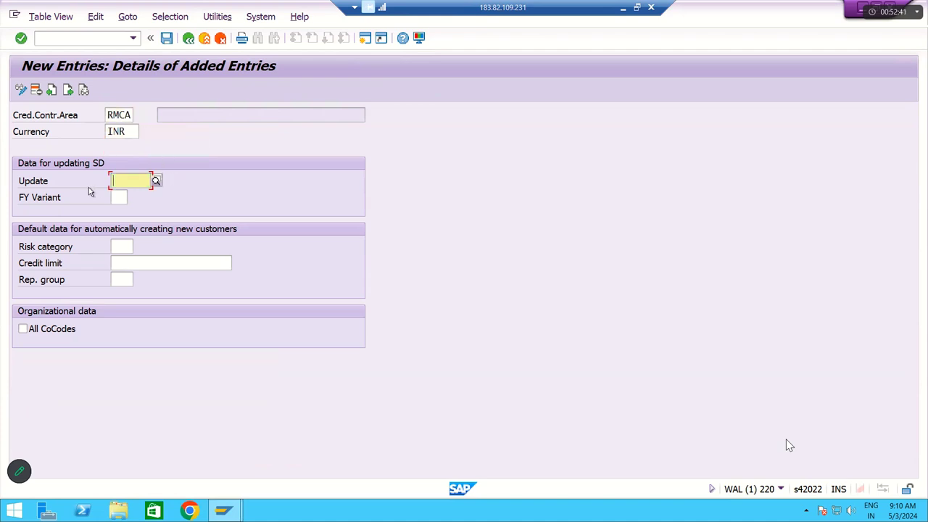
Set the SD update of credit control area RMCA to 000012, open order value on time axis, delivery and billing document value
left_click(156, 181)
left_click_drag(90, 113, 257, 134)
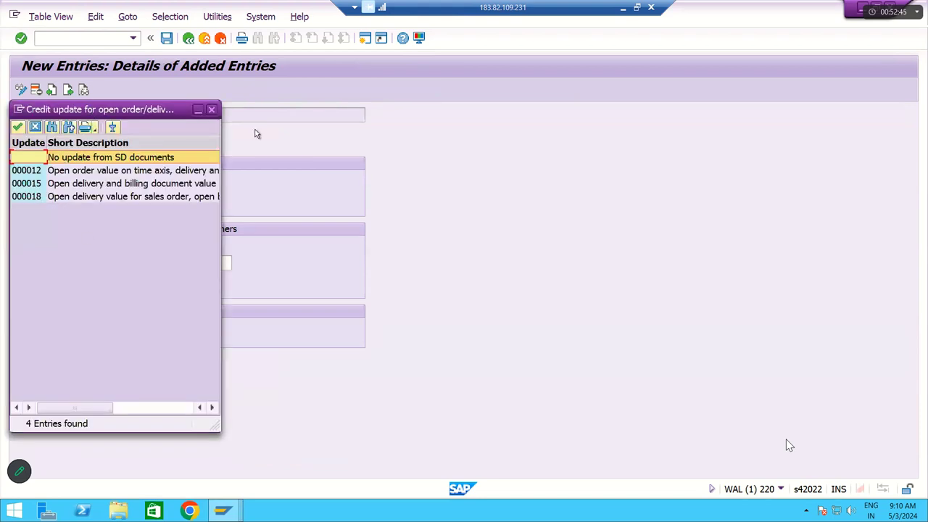
left_click(216, 199)
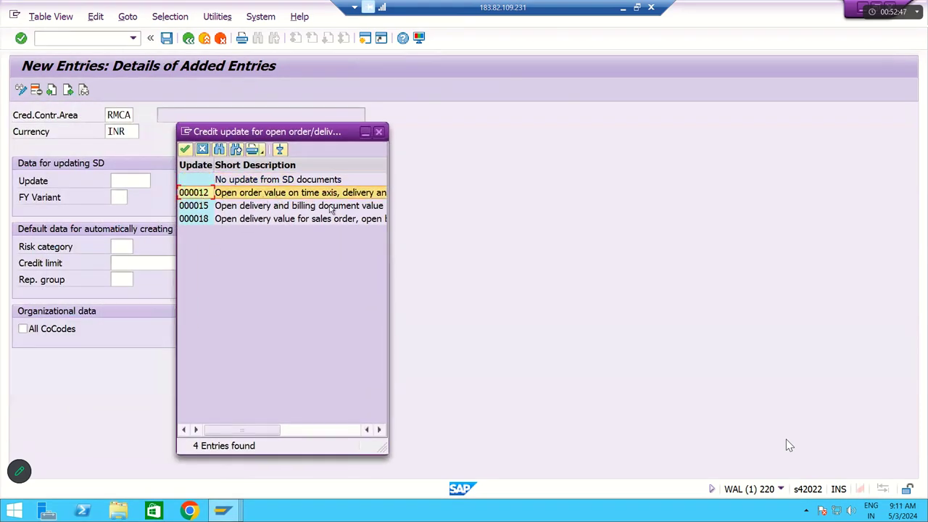
left_click_drag(388, 227, 566, 228)
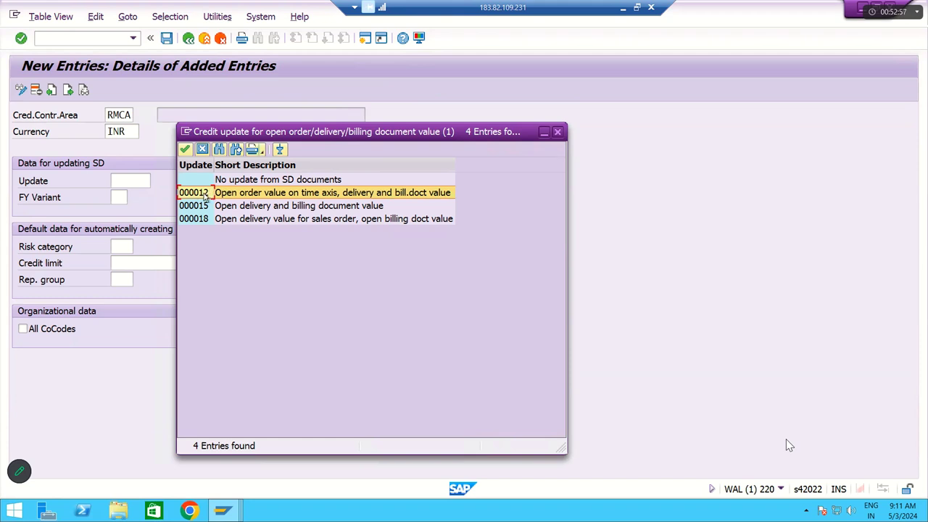
double_click(204, 192)
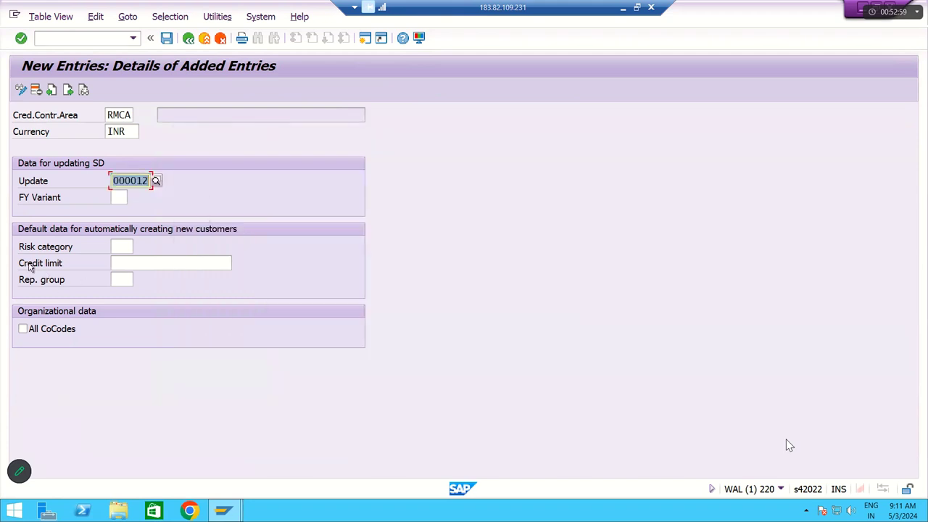
Set the default credit limit for automatically created new customers to 10,000,000,000.00
left_click(133, 267)
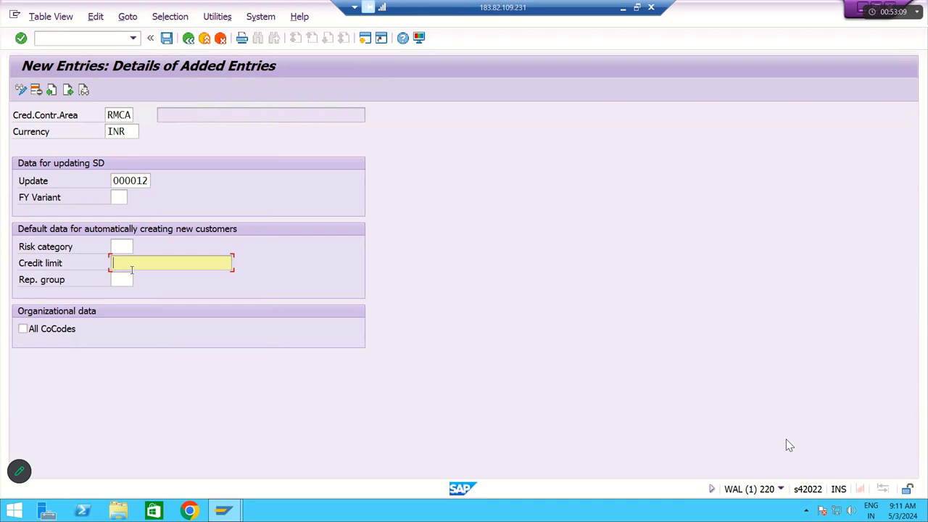
type("1")
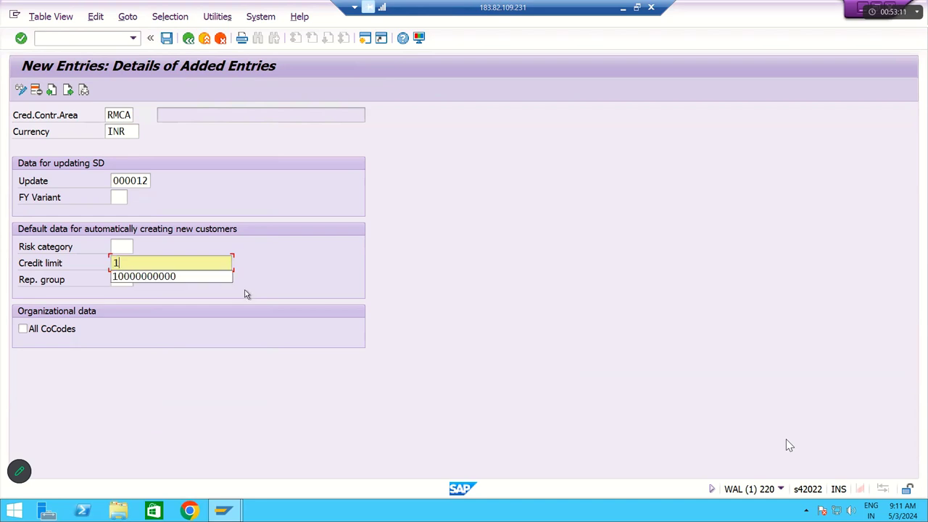
left_click(204, 276)
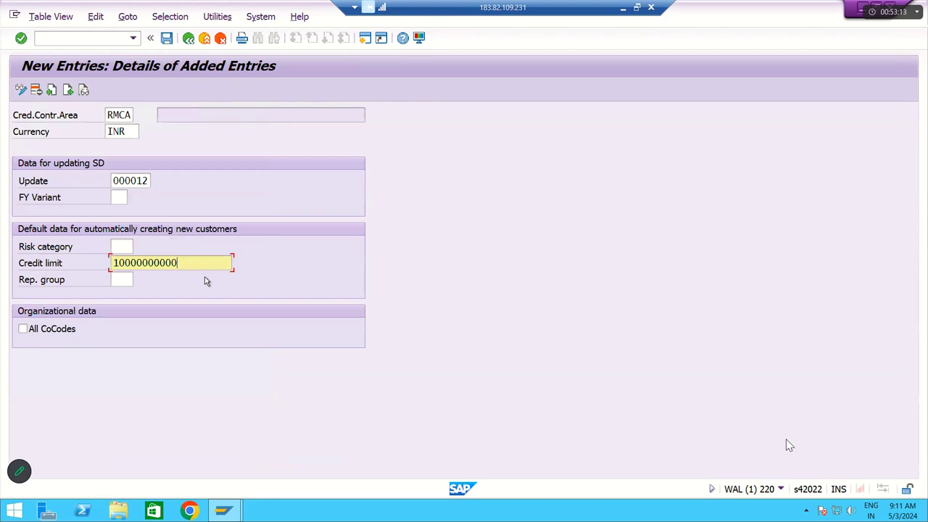
key("Return")
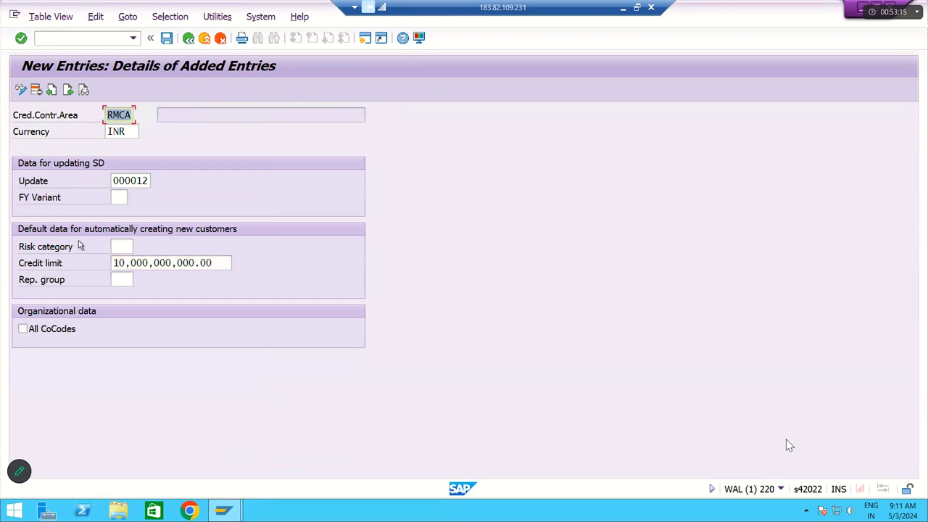
Save the RMCA entry under the proposed customizing request and return to the credit control areas overview
left_click(166, 38)
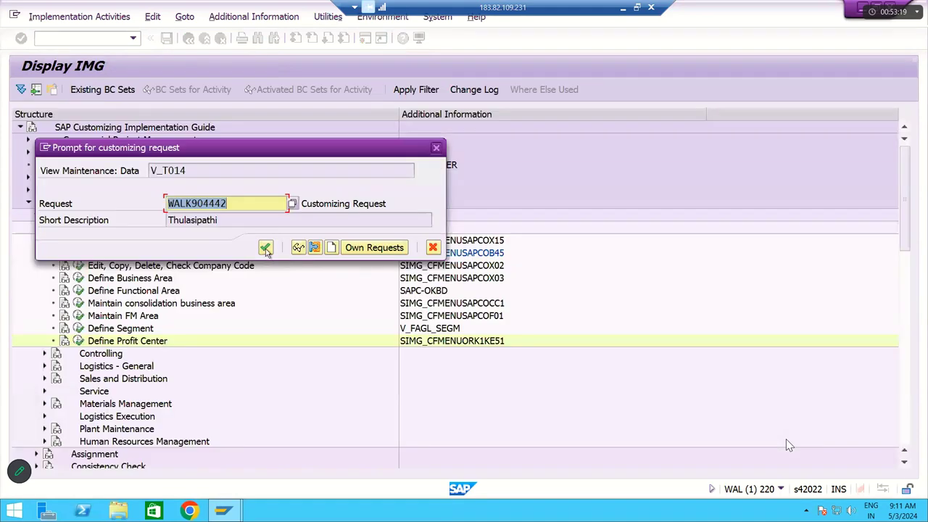
left_click(265, 247)
left_click(189, 37)
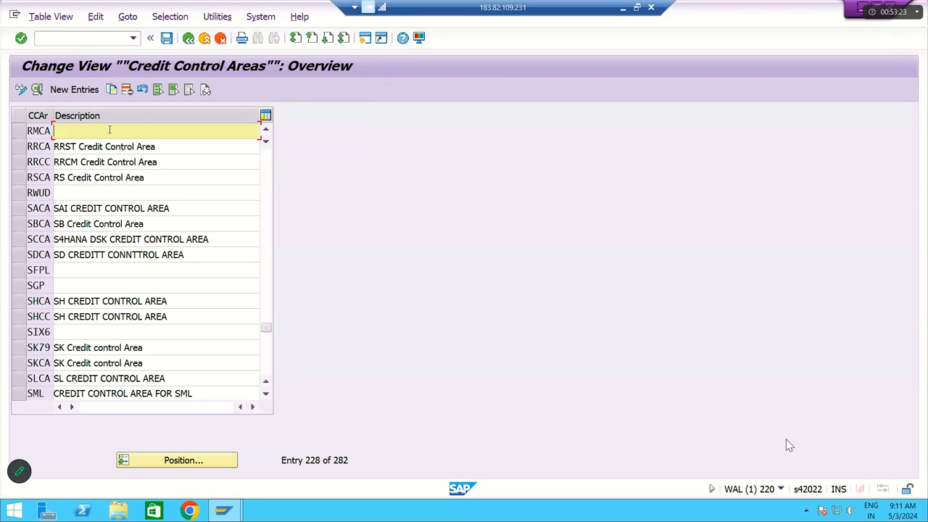
Describe credit control area RMCA as "RM Credit Control Area" and save the entry
type("RM Credit Control ARea")
key("BackSpace")
key("BackSpace")
key("BackSpace")
key("BackSpace")
type("rea")
key("ctrl+a")
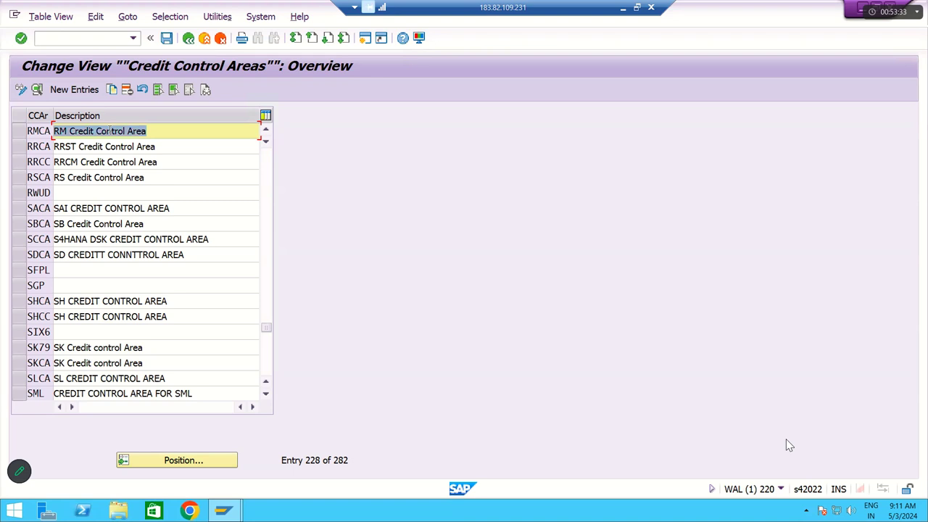
left_click(166, 38)
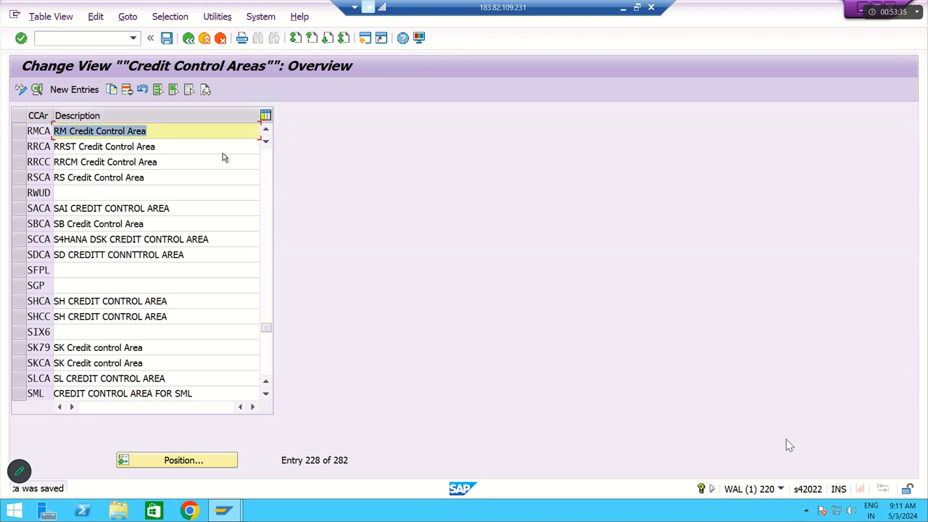
key("ctrl+s")
Check the details of credit control area RMCA, and return to the implementation guide
left_click(20, 130)
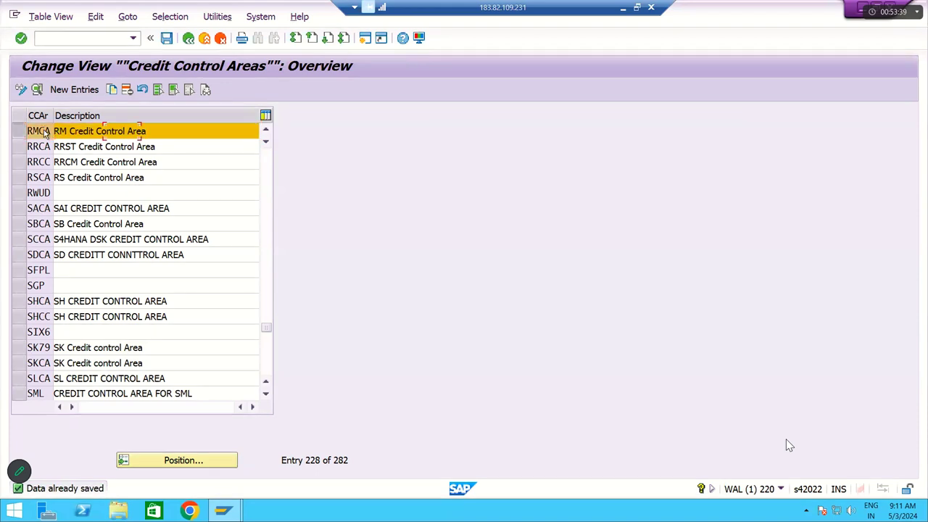
double_click(44, 133)
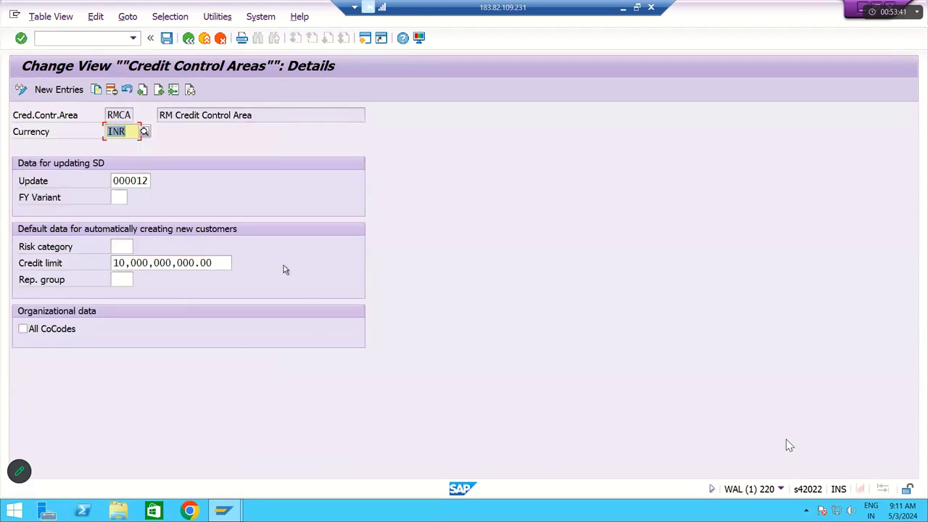
key("ctrl+s")
left_click(189, 39)
left_click(188, 38)
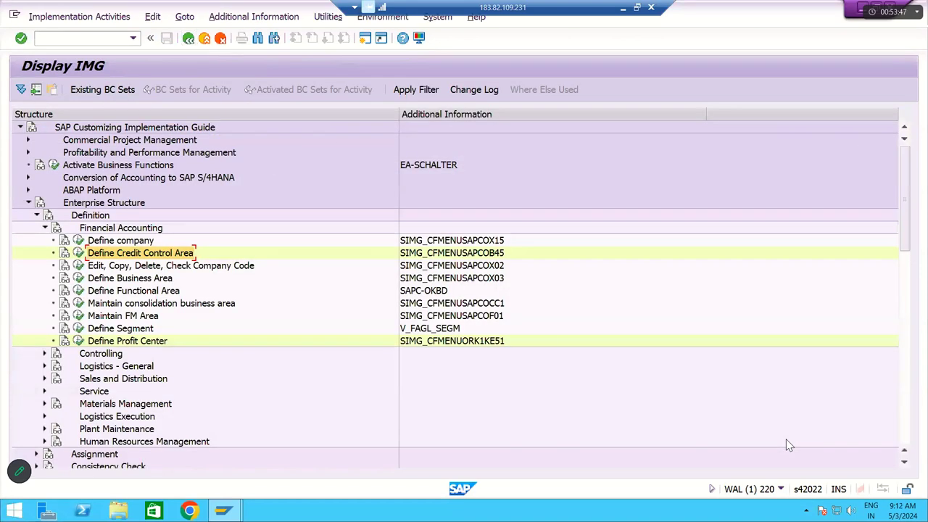
Review the Financial Accounting activities under Enterprise Structure Definition, from Define company onward, and collapse that node
left_click(87, 203)
left_click(103, 229)
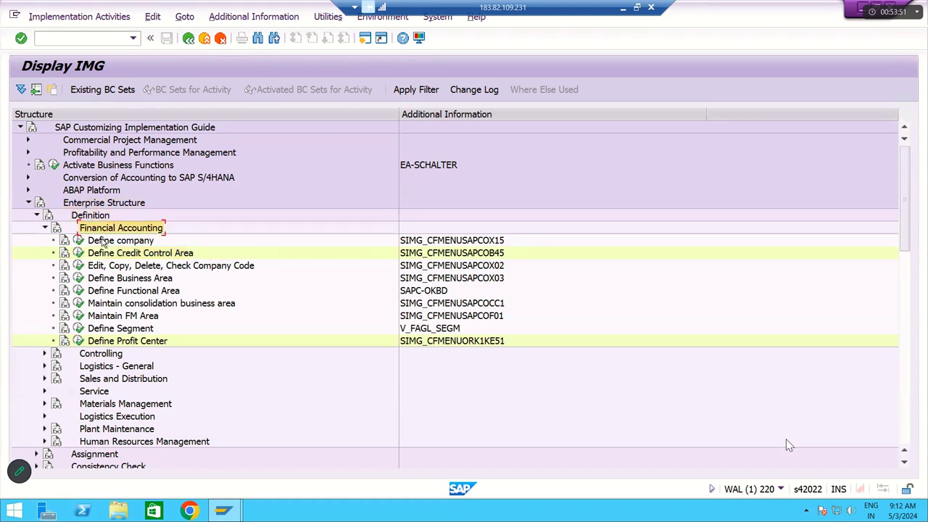
left_click(108, 242)
left_click(109, 255)
left_click(120, 267)
left_click(122, 280)
left_click(123, 292)
left_click(125, 305)
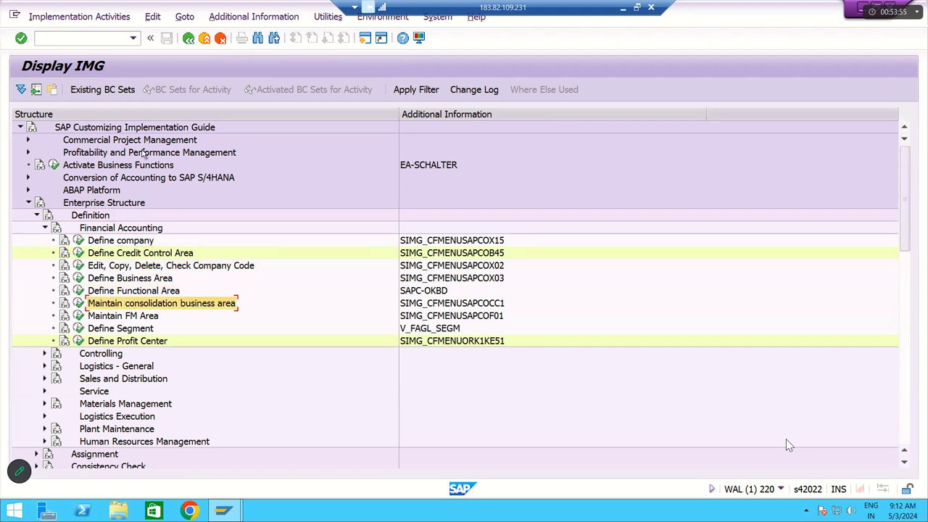
key("Up")
key("Up")
key("Up")
key("Up")
key("Up")
key("Up")
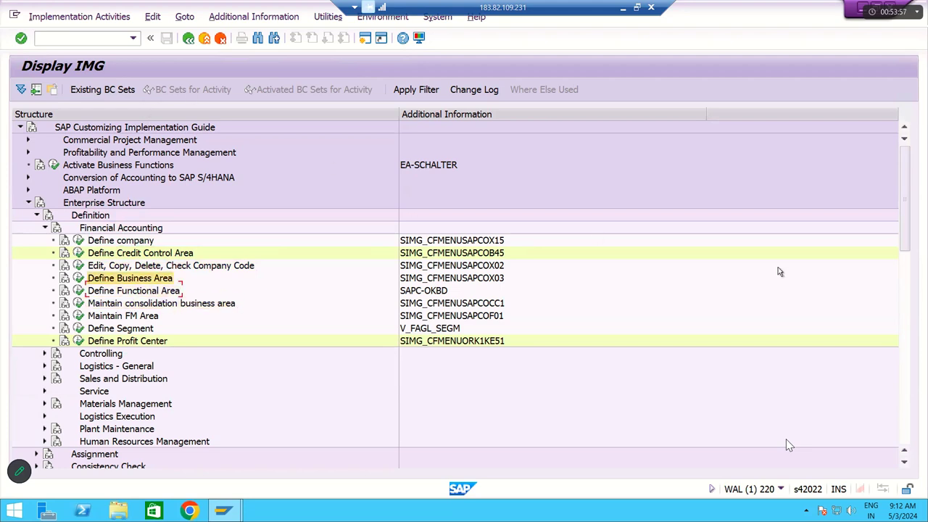
key("Left")
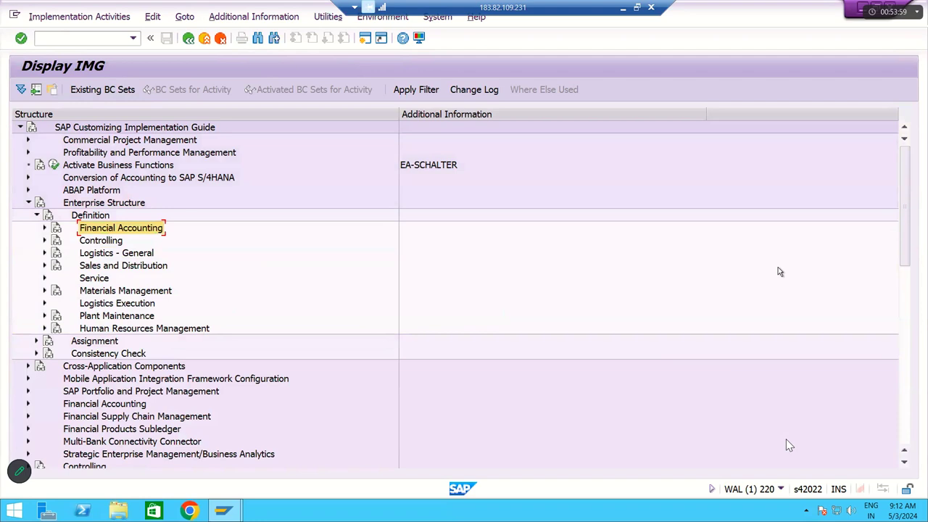
Return to SAP Easy Access and reopen the SAP Reference IMG through transaction SPRO
left_click(189, 39)
left_click(189, 39)
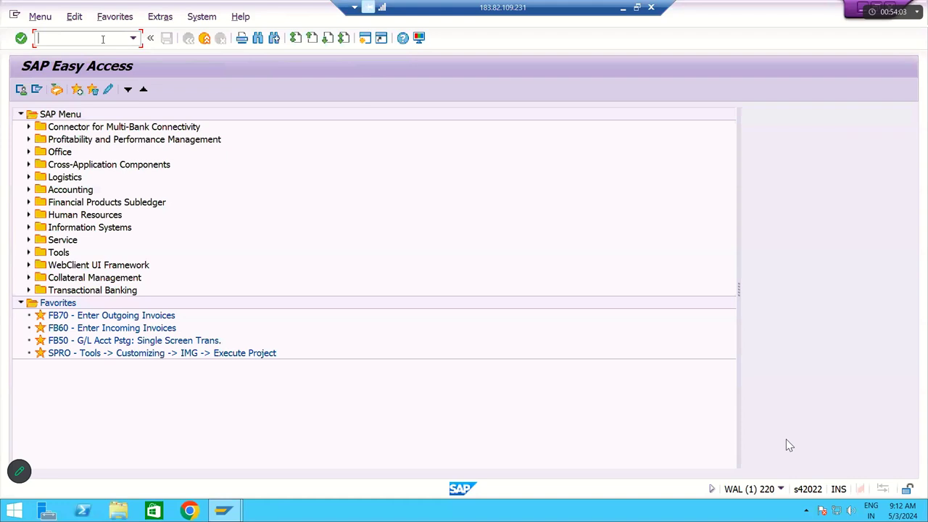
type("SPRO")
key("Return")
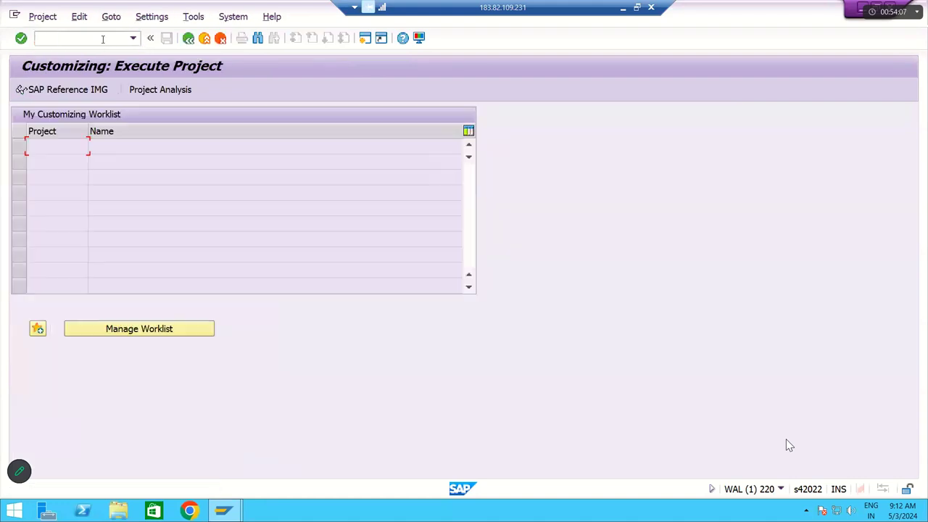
left_click(85, 91)
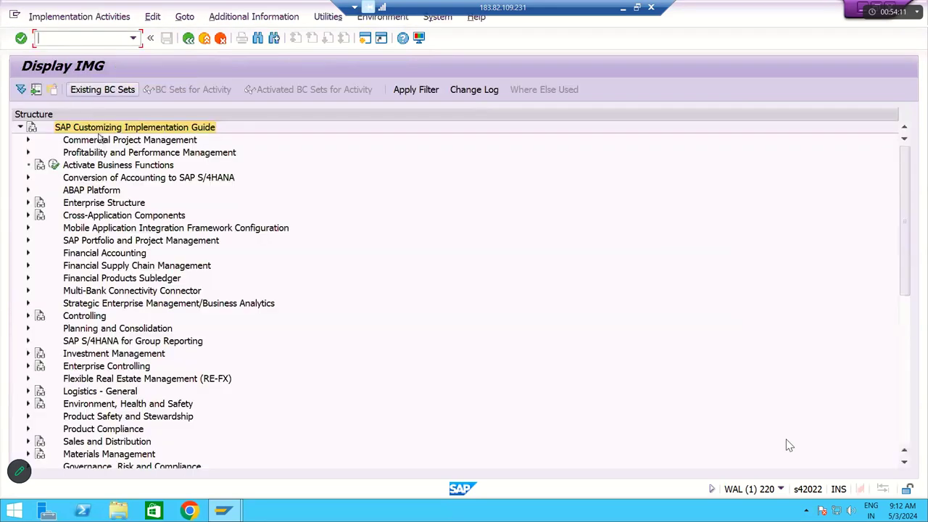
Expand Enterprise Structure, Assignment and Financial Accounting in the implementation guide
left_click(111, 189)
key("Down")
key("Down")
key("Up")
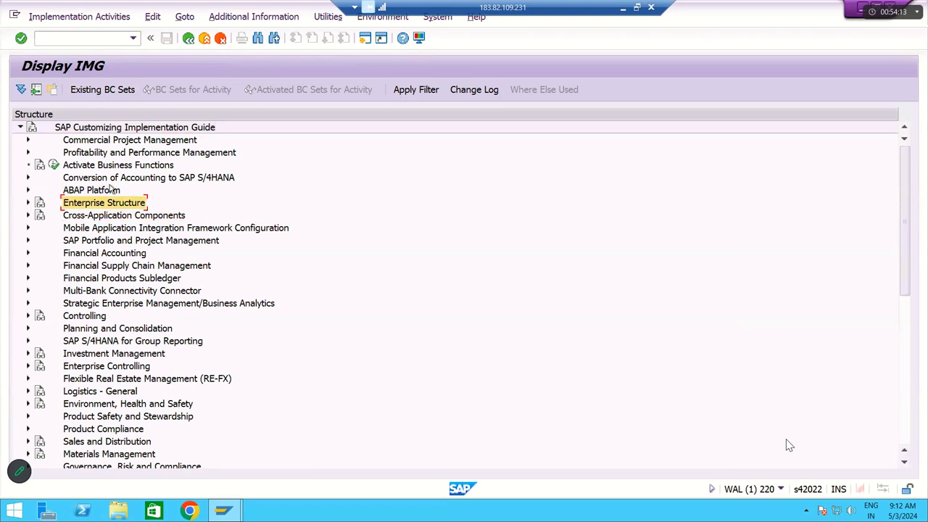
key("Right")
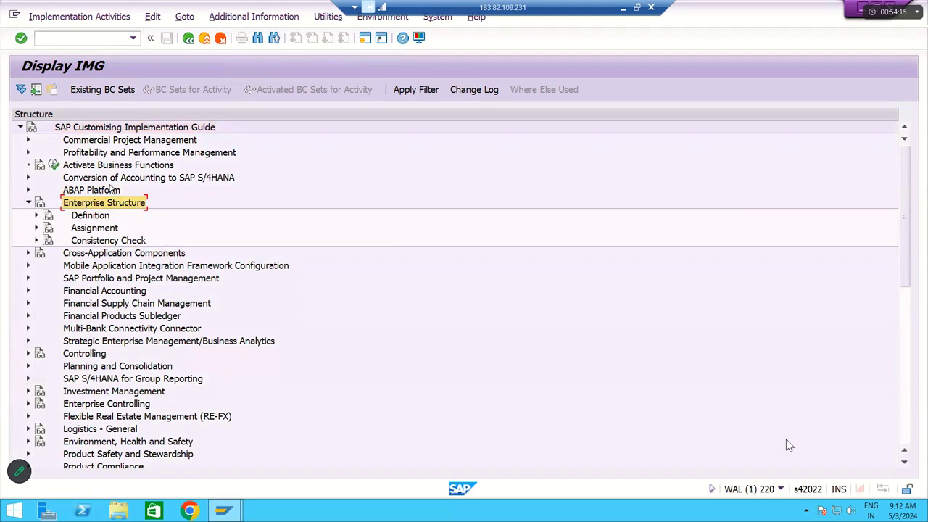
key("Down")
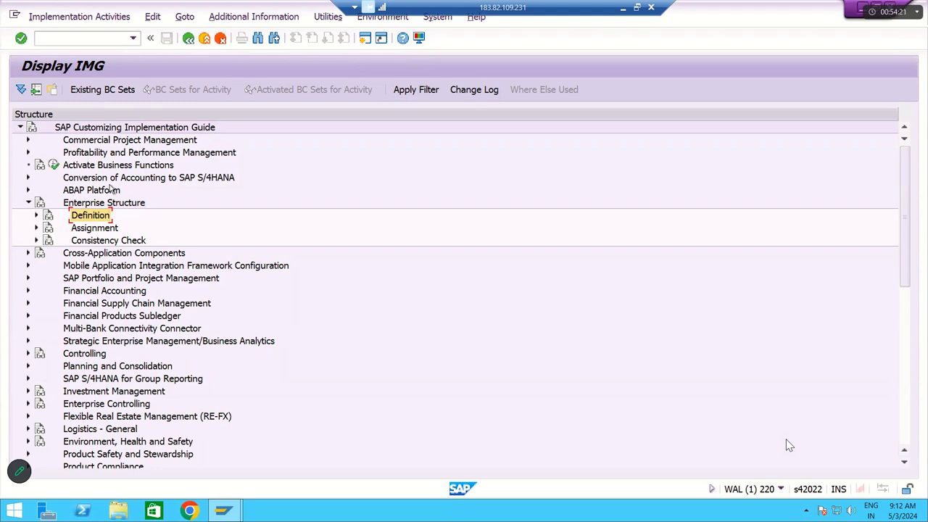
key("Down")
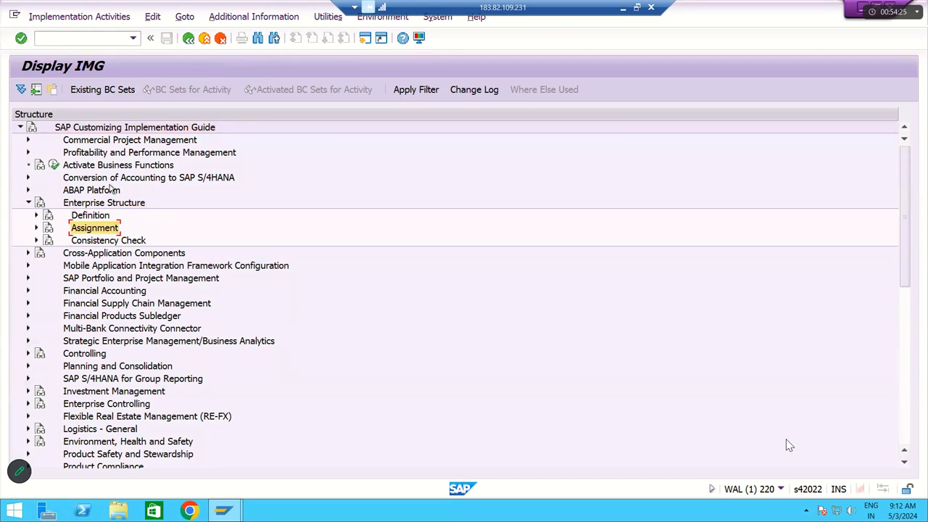
key("Right")
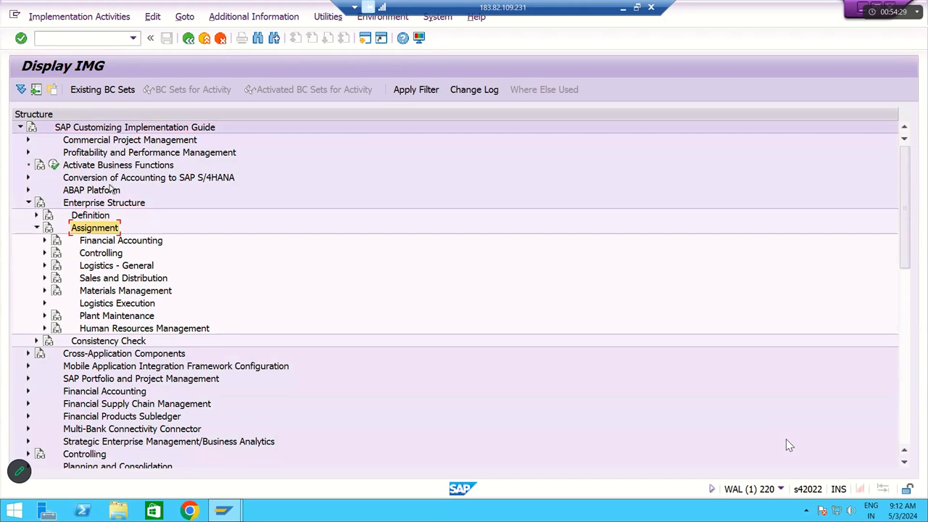
key("Down")
key("Right")
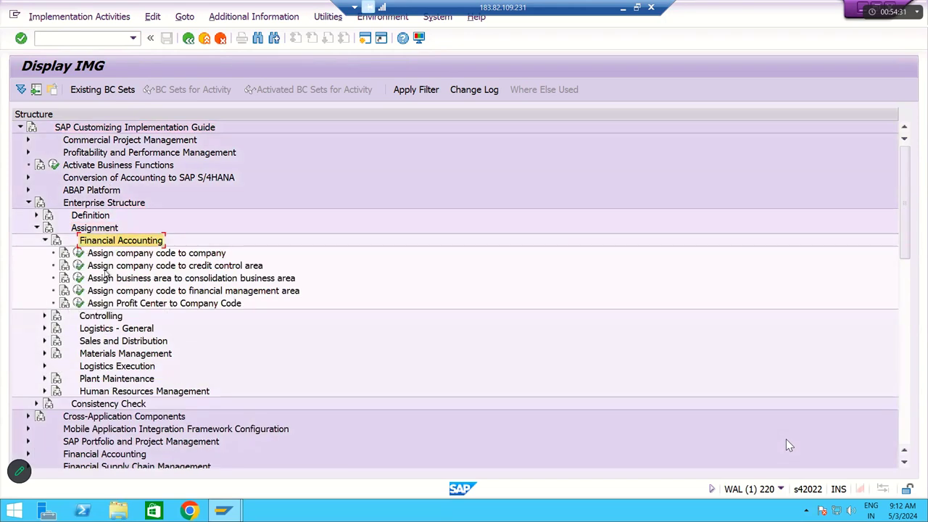
Review the Financial Accounting assignment activities, from company code to company through Profit Center to Company Code
key("Down")
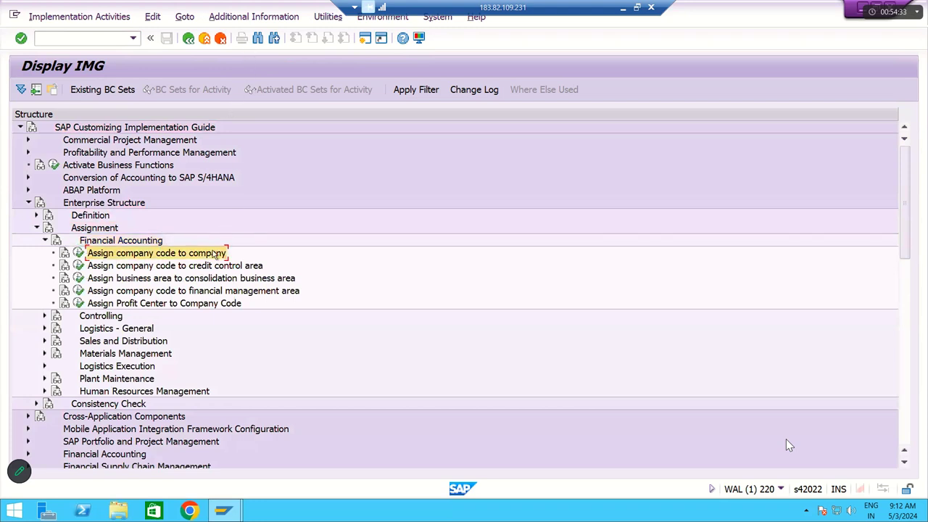
key("Down")
key("Down")
key("Down")
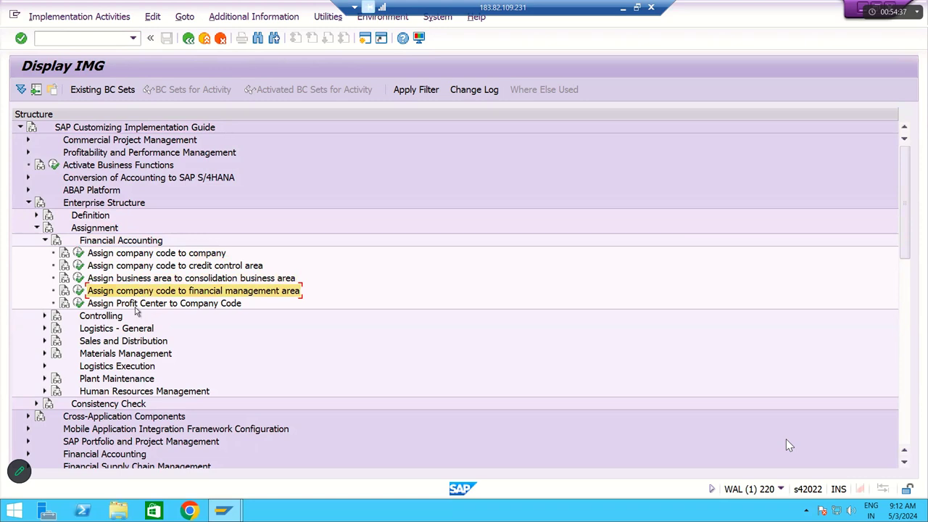
left_click(132, 306)
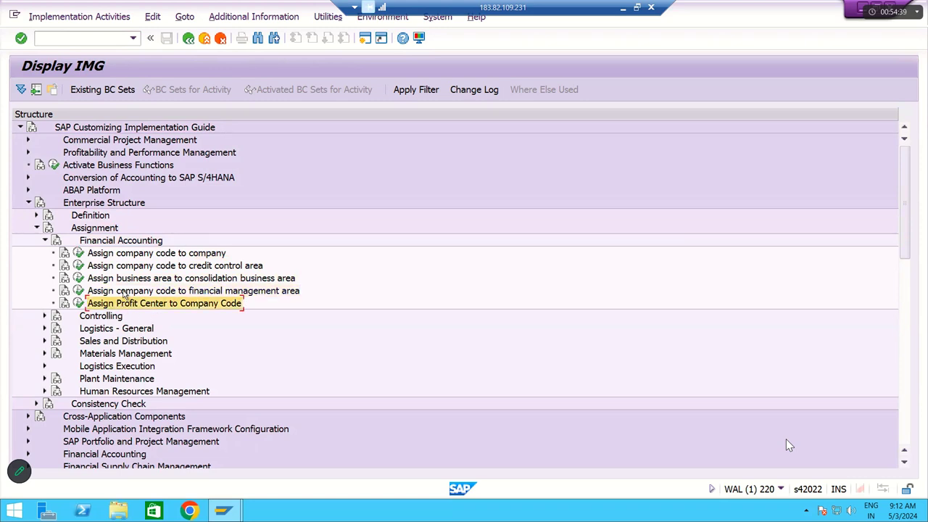
key("Up")
key("Up")
key("Up")
left_click(120, 255)
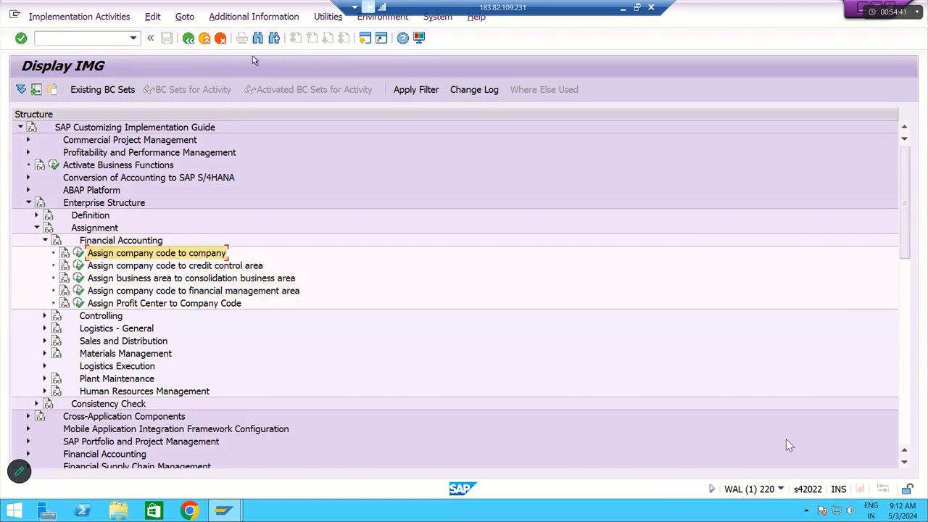
Display the IMG Activity keys as additional information in the guide and widen their column
left_click(254, 16)
mouse_move(259, 32)
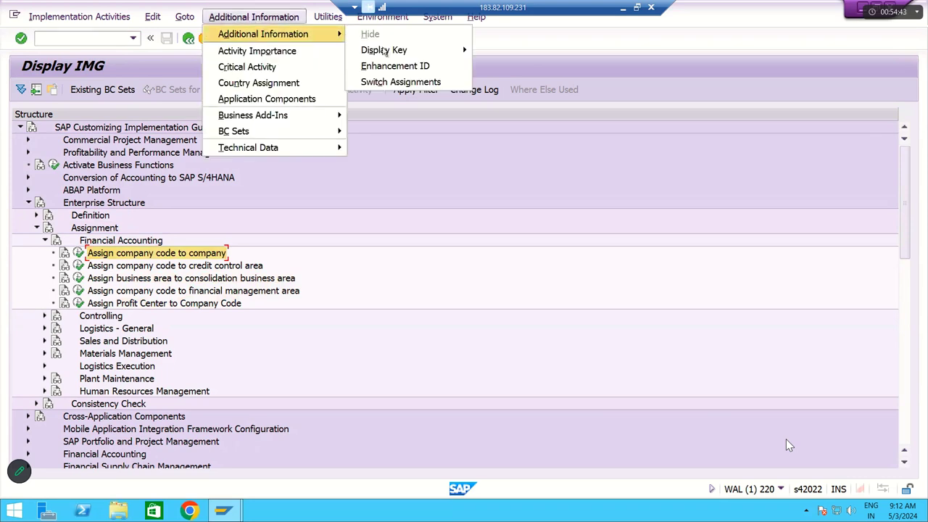
mouse_move(454, 57)
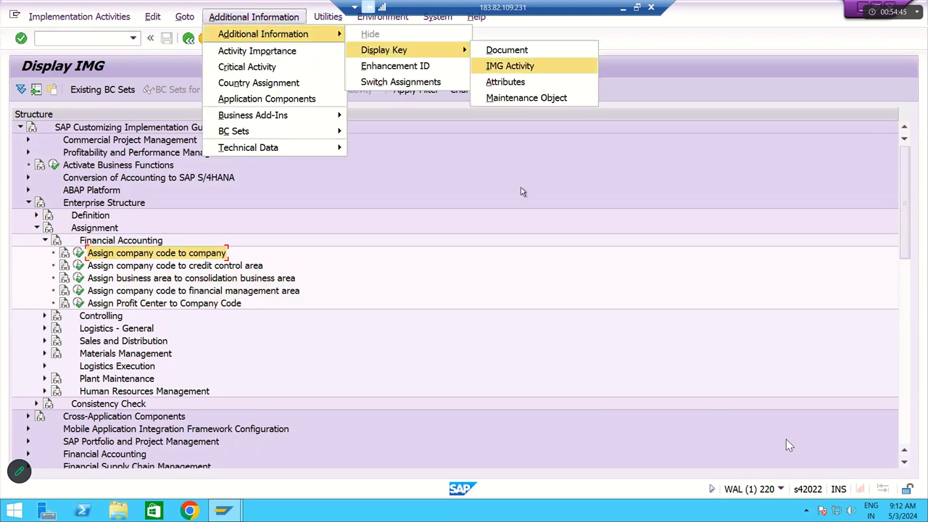
left_click(500, 66)
left_click_drag(666, 144, 733, 144)
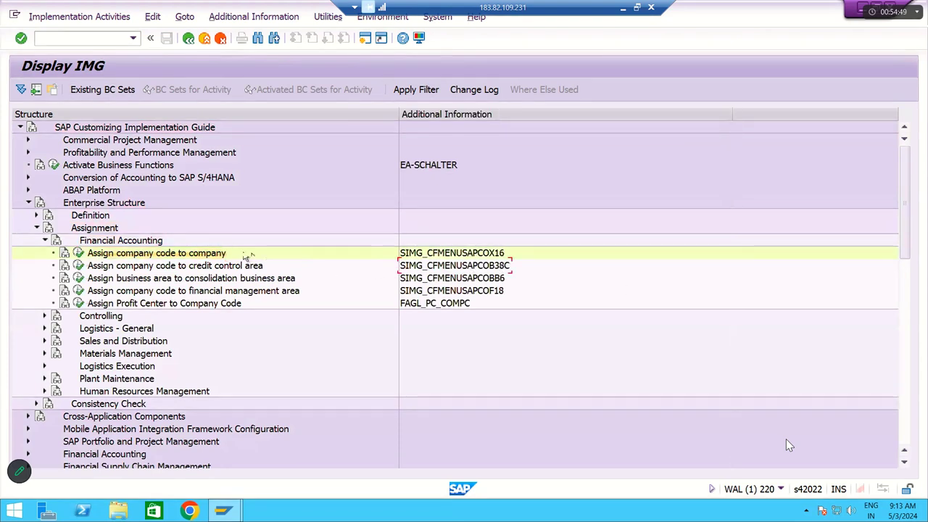
Look over the company and credit control area assignments and select Assign company code to company
key("Down")
key("Down")
key("Down")
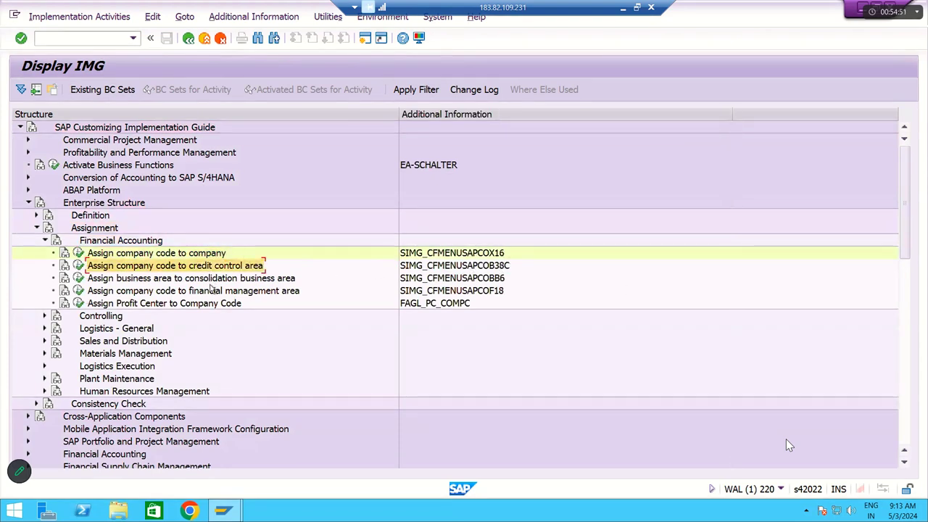
key("Up")
key("Up")
key("Up")
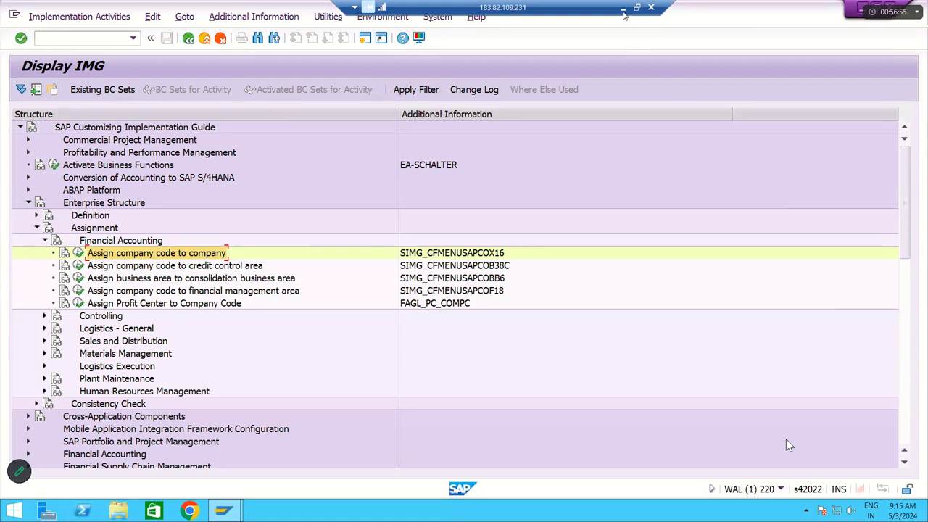
Switch to the Excel workbook and enter "RM Group of company" in cell CD17, with its abbreviation RMGOC in CD18
left_click(623, 7)
left_click(745, 261)
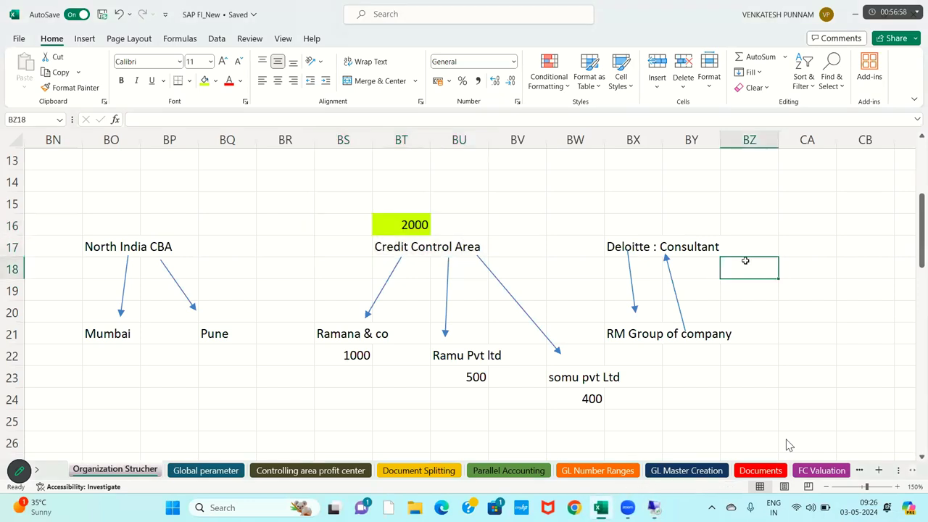
key("Right")
key("Right")
key("Right")
key("Right")
key("Right")
key("Right")
key("Right")
key("Right")
key("Right")
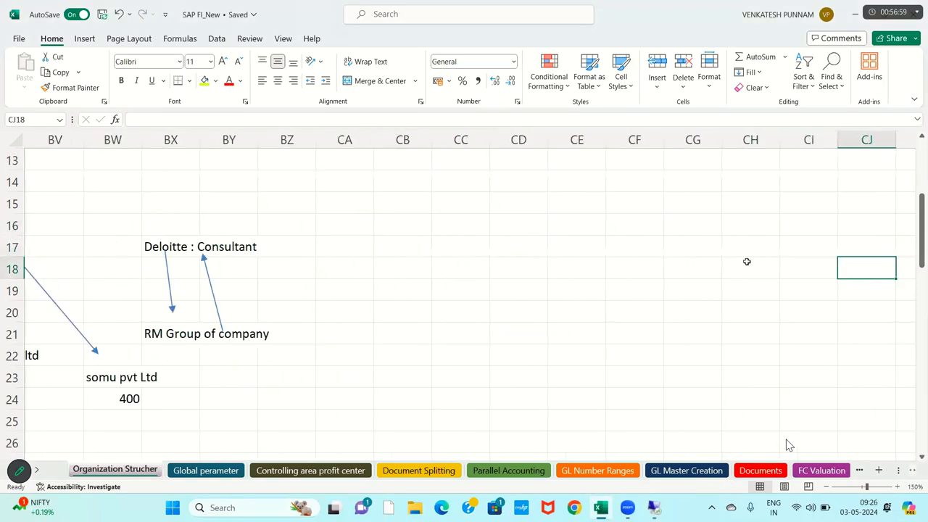
left_click(532, 245)
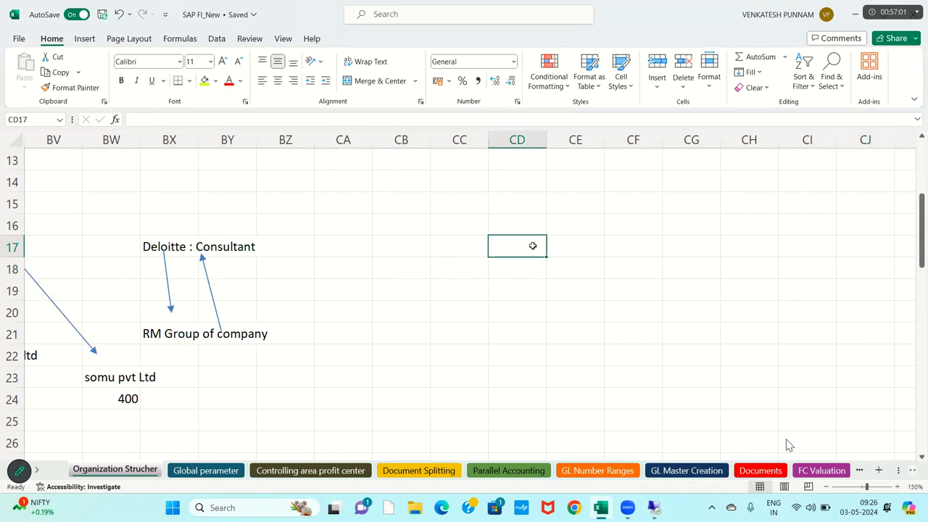
type("RM gROU")
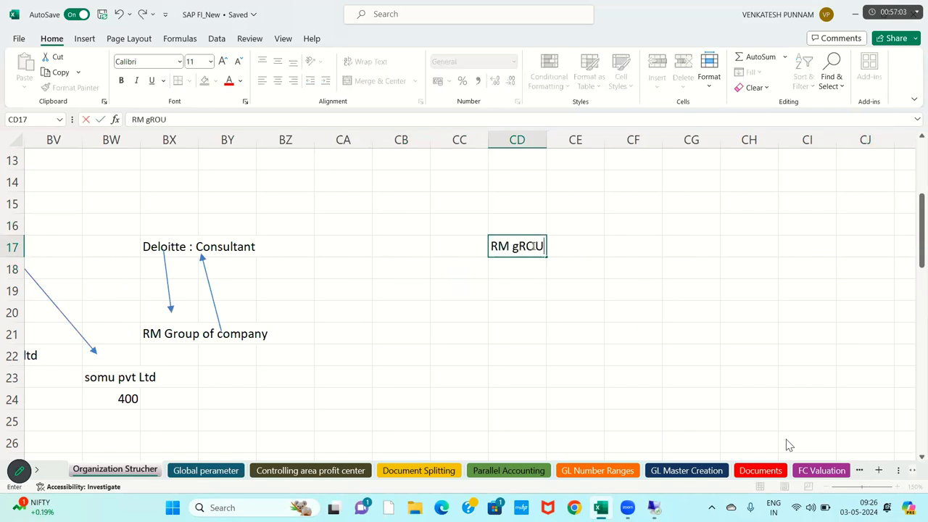
type("P of com")
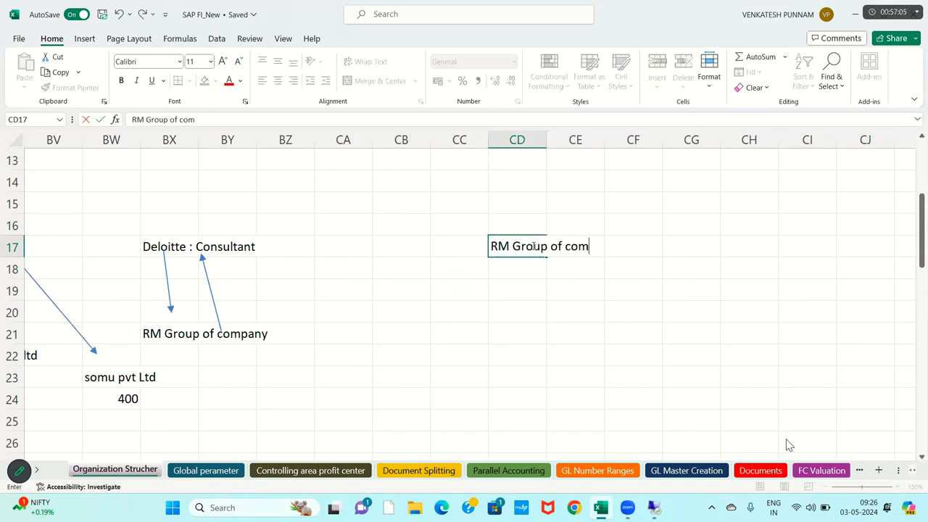
type("apny")
key("Return")
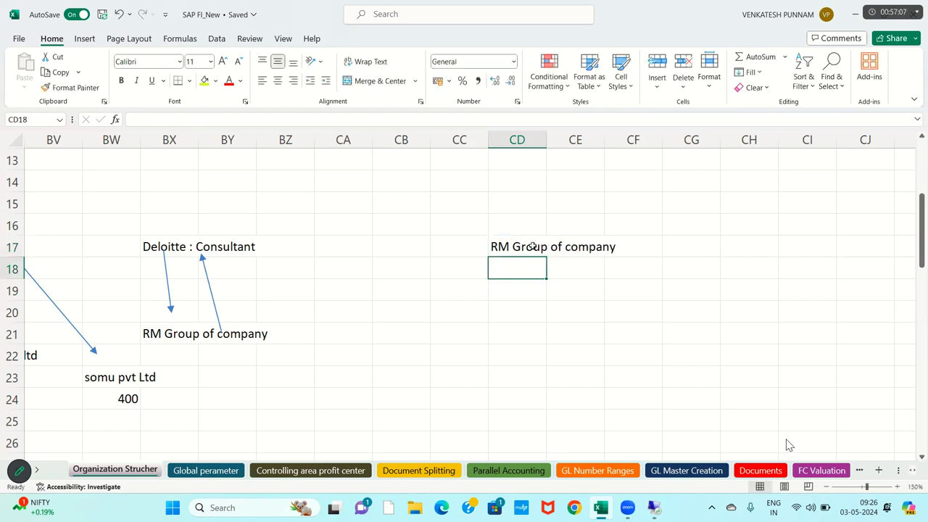
type("RMGOC")
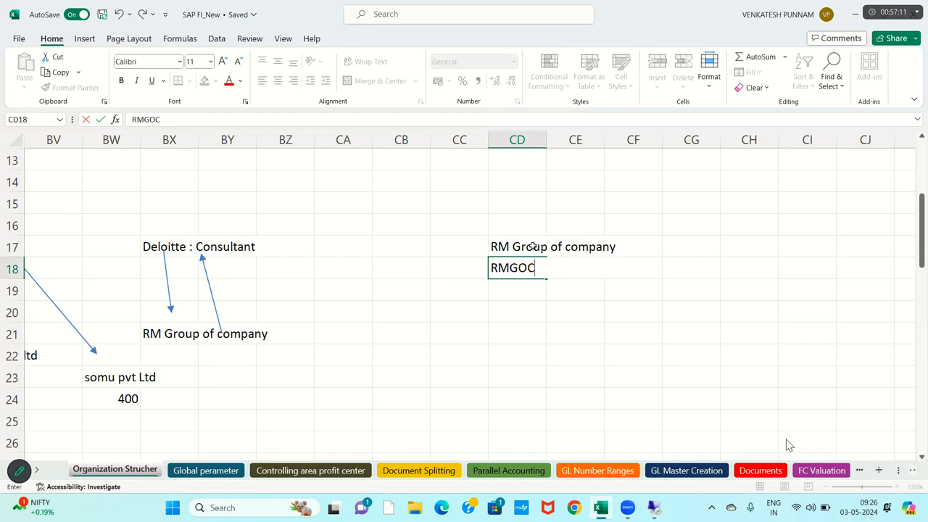
key("Return")
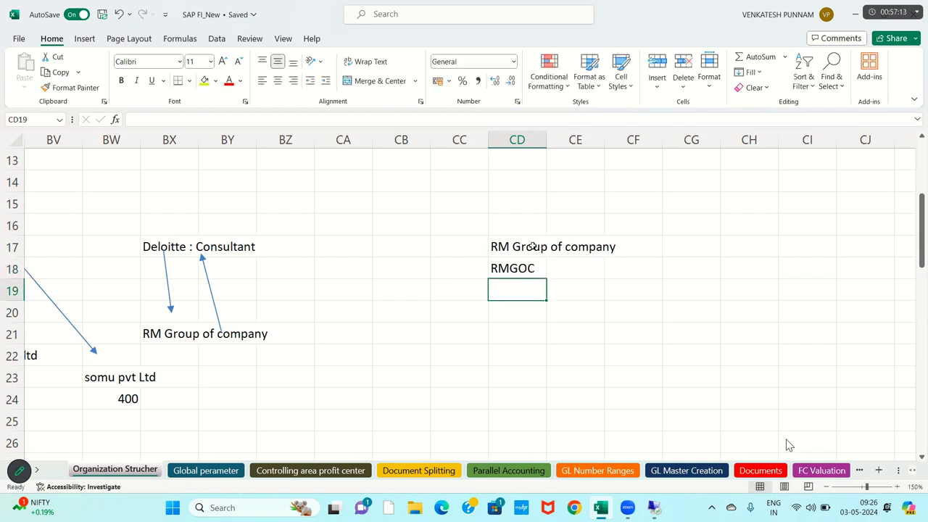
Enter company codes RM11 in cell CC23 and RM12 in CF23, below the RM group entry
left_click(466, 372)
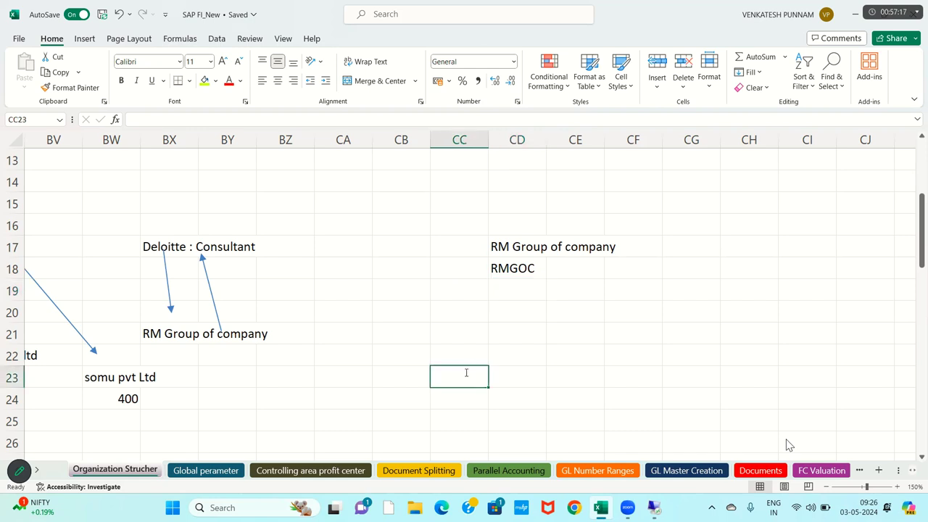
type("RM")
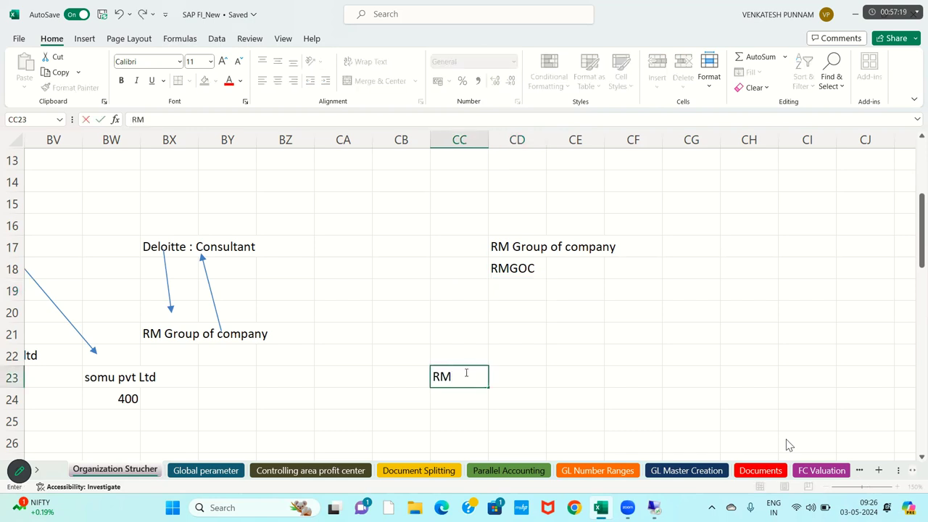
type("11")
key("Right")
key("Right")
key("Right")
type("RM12")
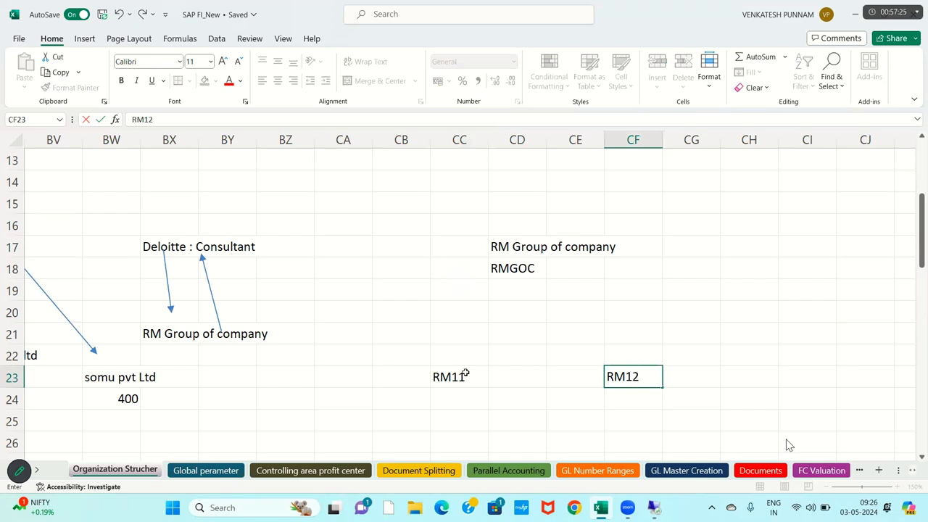
key("Return")
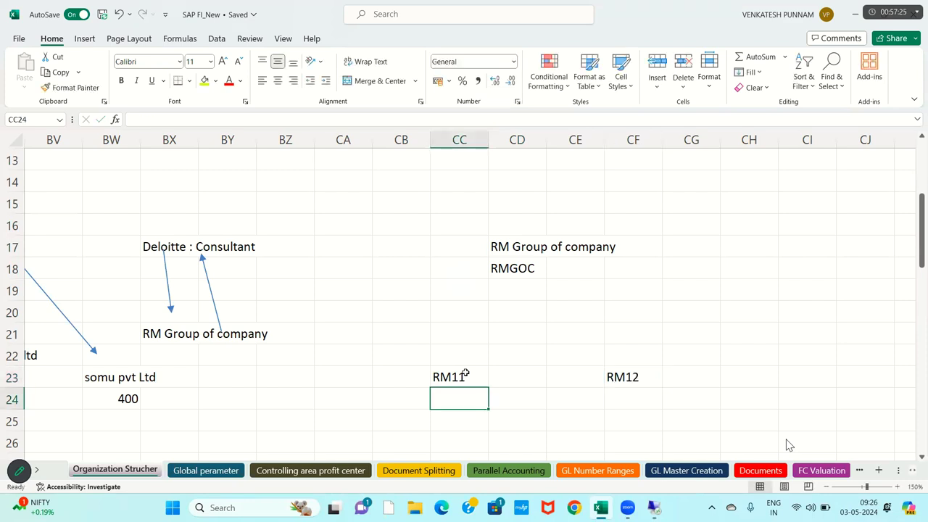
Add the company names "RM Steels Pvt Ltd" in CC24 under RM11 and "Rm Cement ltd" in CF24 under RM12
type("RMs")
key("BackSpace")
type("S")
key("BackSpace")
type("S")
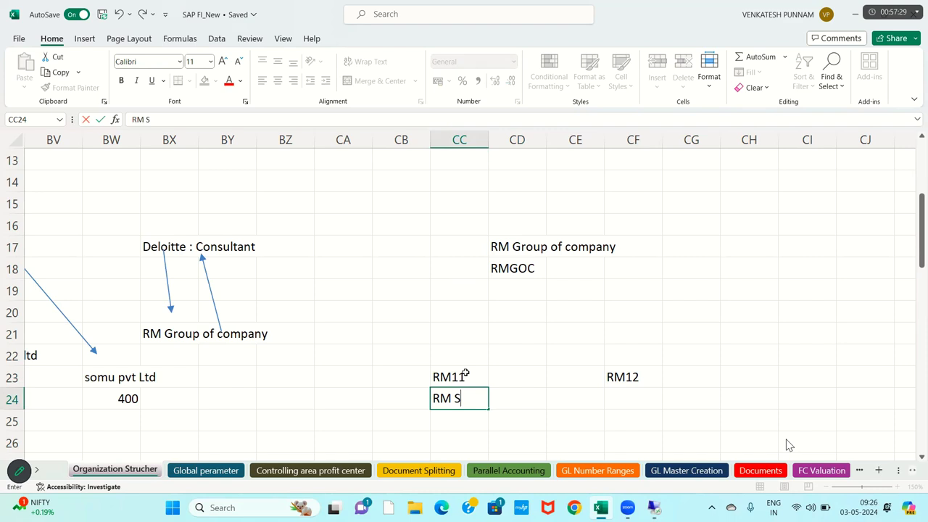
type("teels Pvt Ltd")
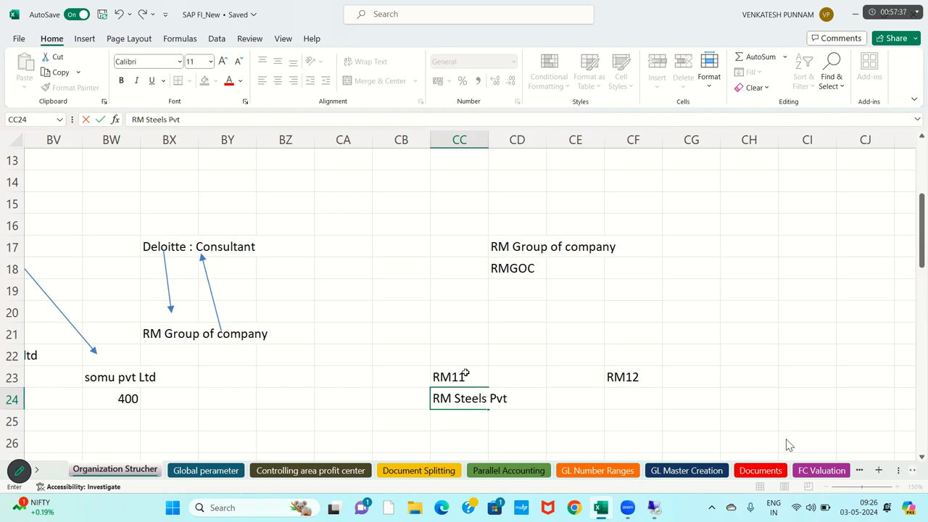
key("Tab")
key("Tab")
key("Tab")
type("Rm")
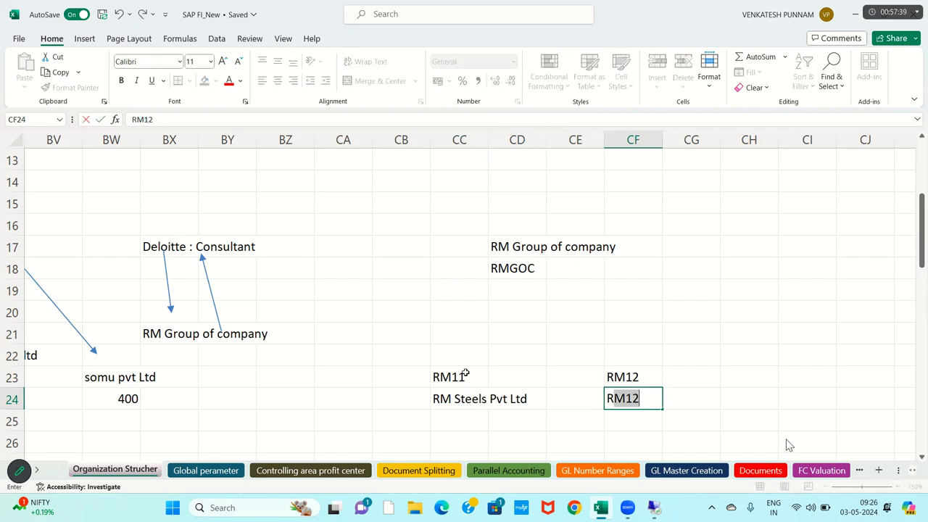
type(" Cement")
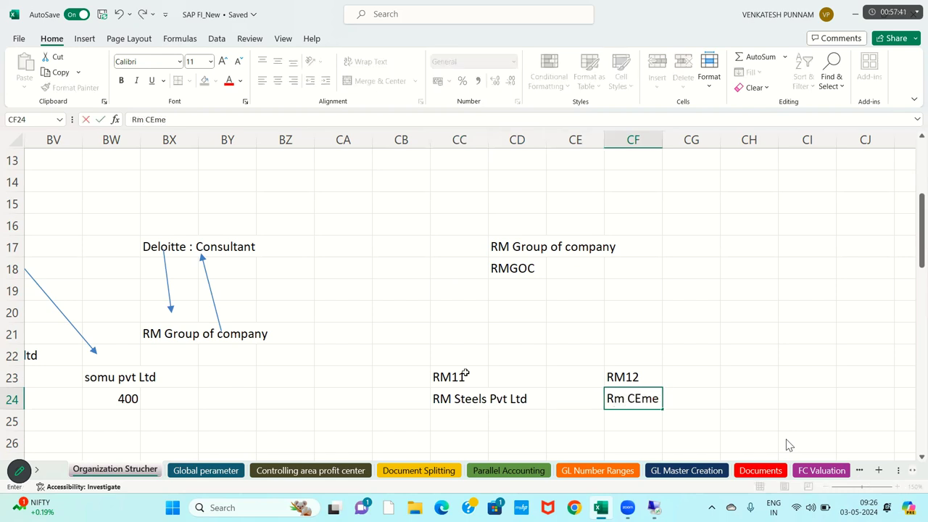
type(" ltd")
key("Return")
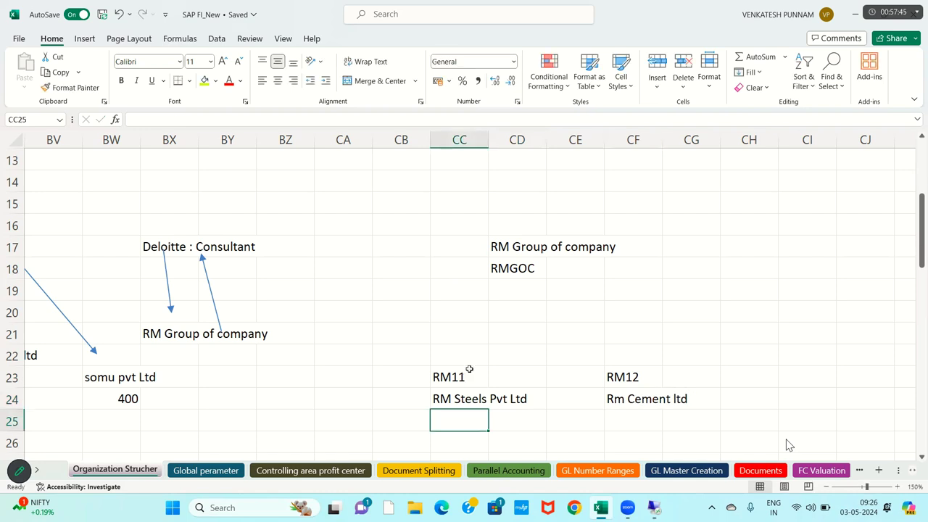
Highlight the RM group entry and the RM11 and RM12 entries alternately to compare the two levels
left_click_drag(479, 248, 623, 274)
left_click_drag(445, 373, 666, 399)
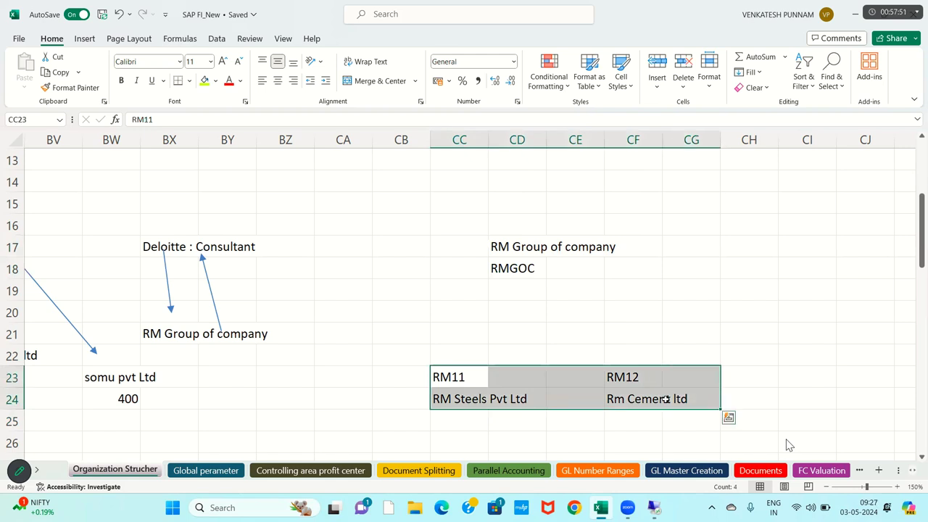
left_click_drag(466, 253, 591, 269)
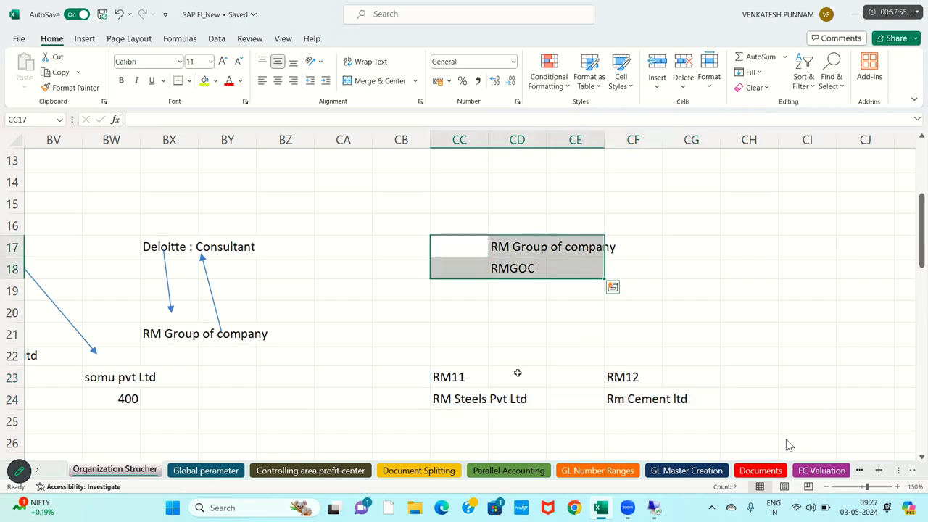
left_click_drag(456, 377, 667, 398)
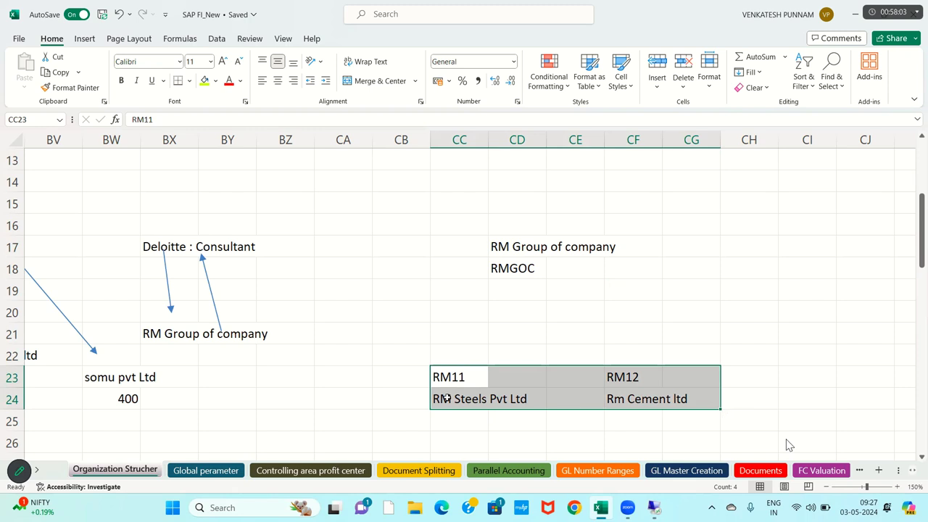
left_click_drag(466, 245, 652, 266)
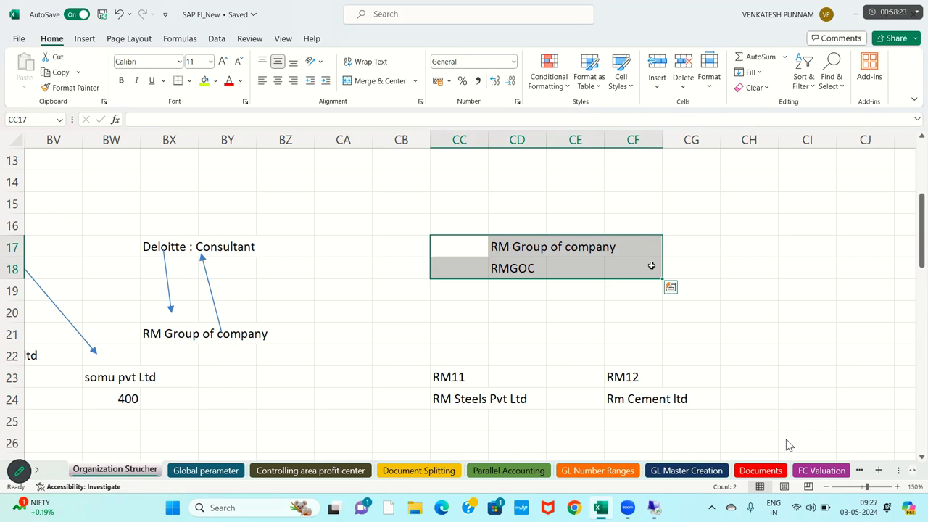
left_click_drag(438, 375, 746, 410)
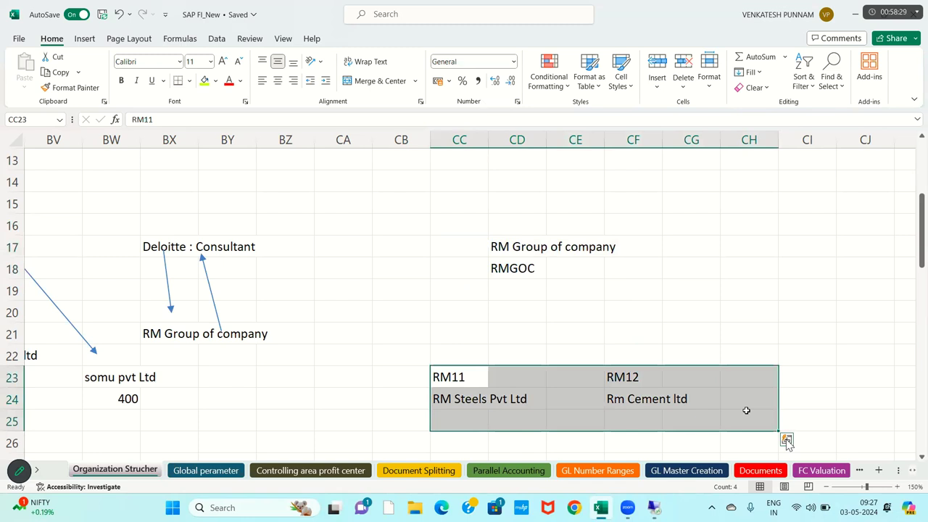
Draw straight arrows from RMGOC down to company codes RM11 and RM12
left_click(320, 247)
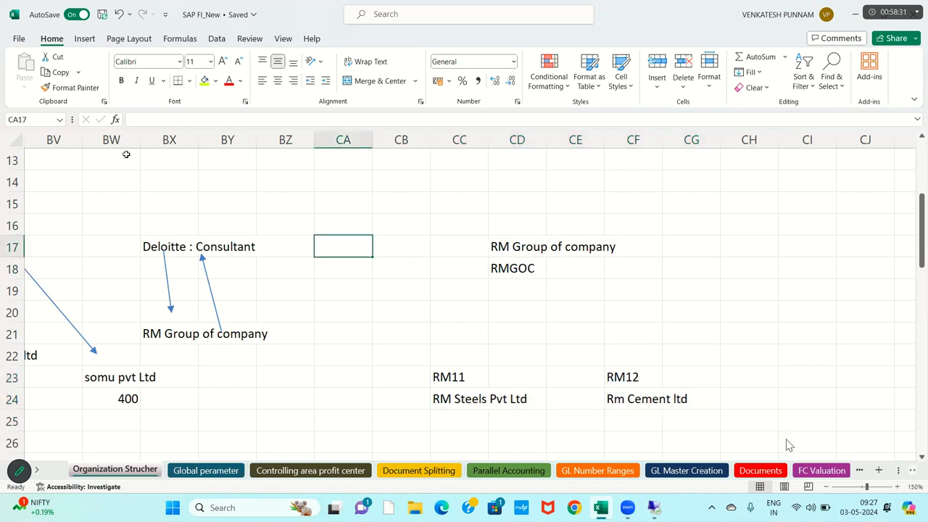
left_click(84, 38)
left_click(187, 56)
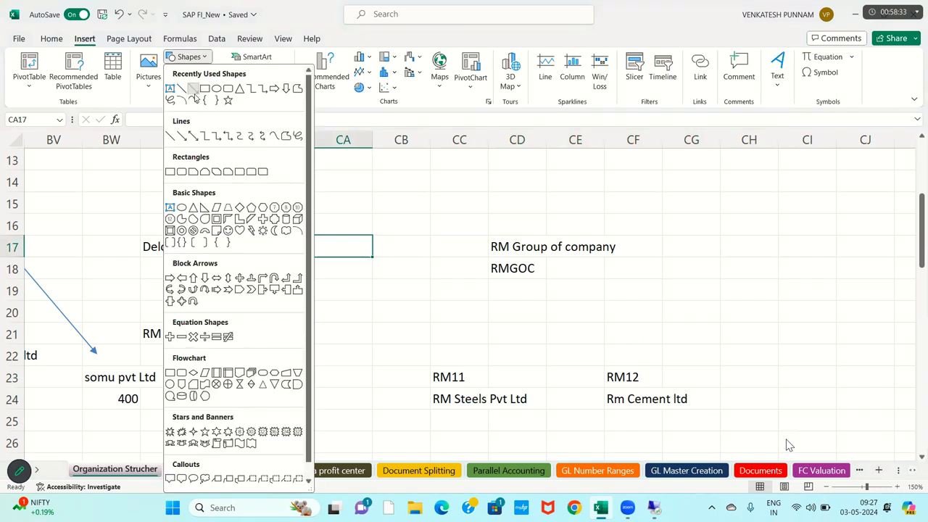
left_click(193, 90)
left_click_drag(502, 274, 462, 353)
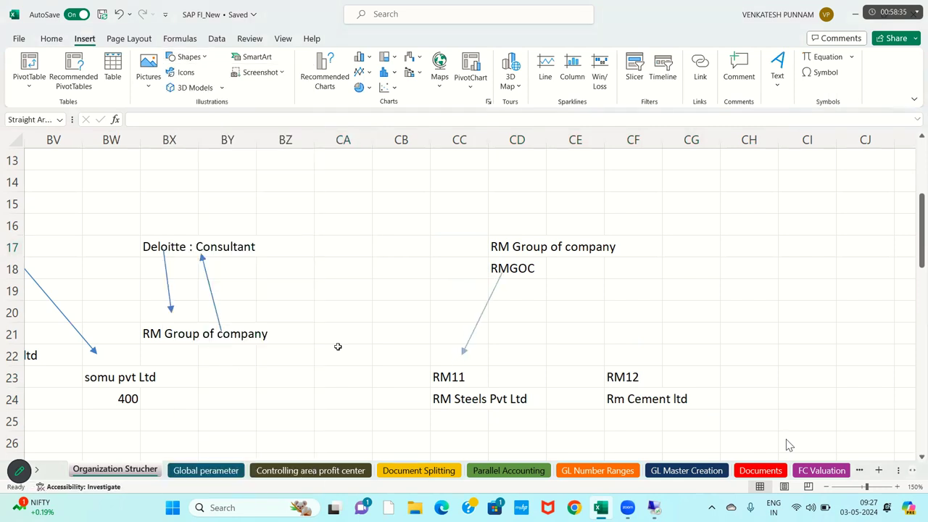
left_click(42, 61)
left_click_drag(519, 276, 616, 371)
left_click(697, 356)
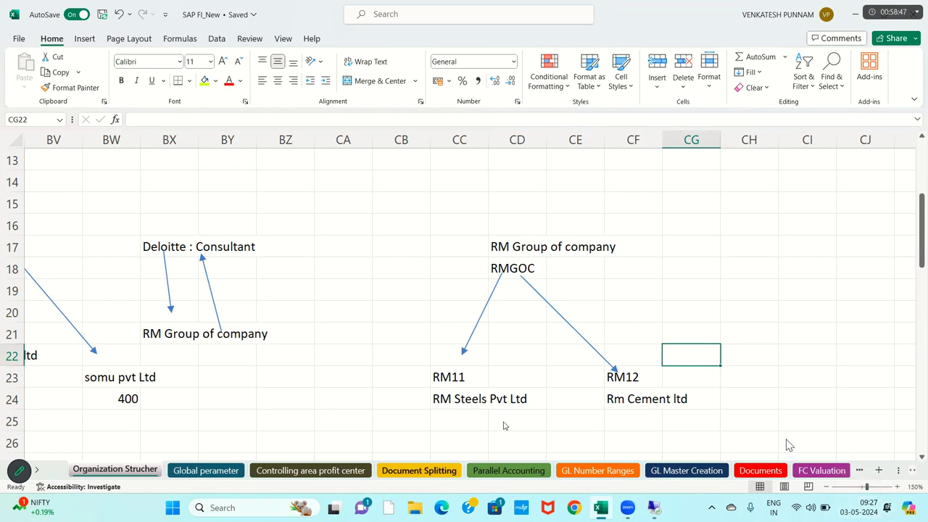
left_click(792, 247)
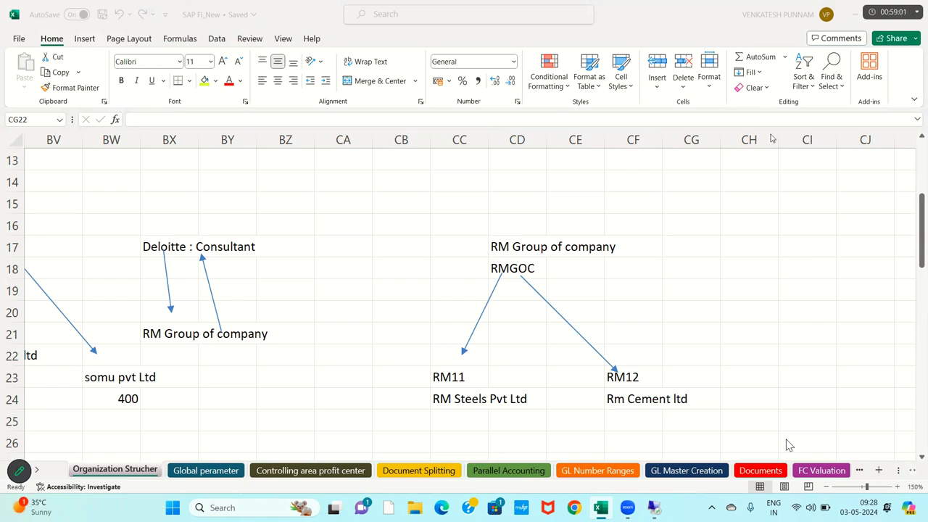
Switch to SAP and open the Assign company code to company activity at company code RM11
left_click(653, 507)
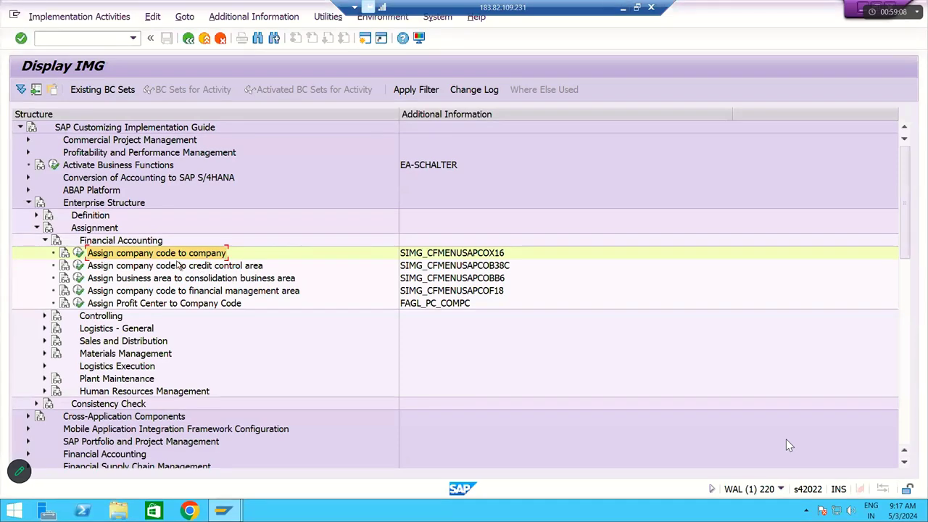
left_click(78, 253)
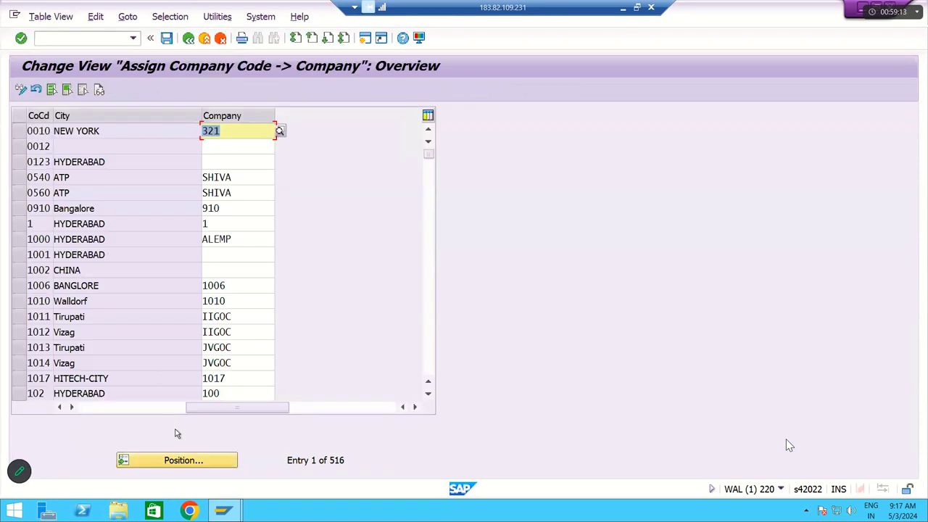
left_click(177, 460)
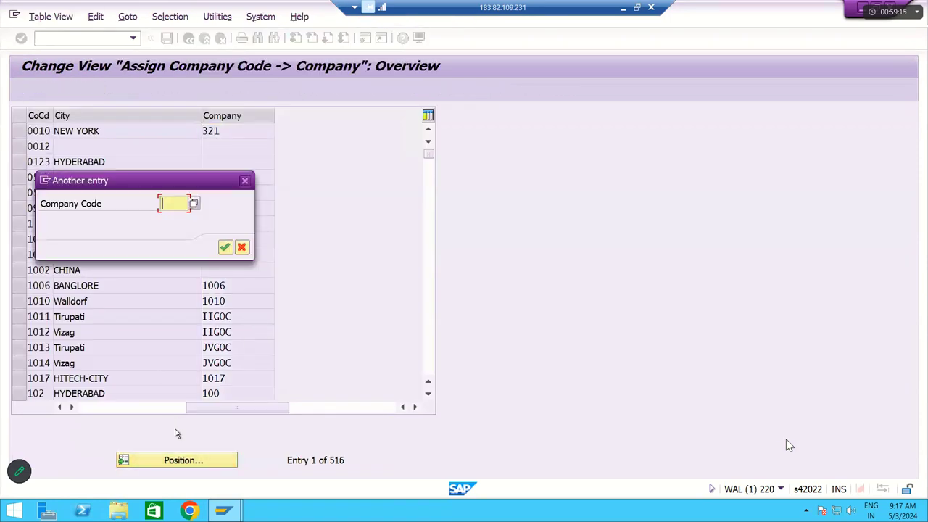
type("RM11")
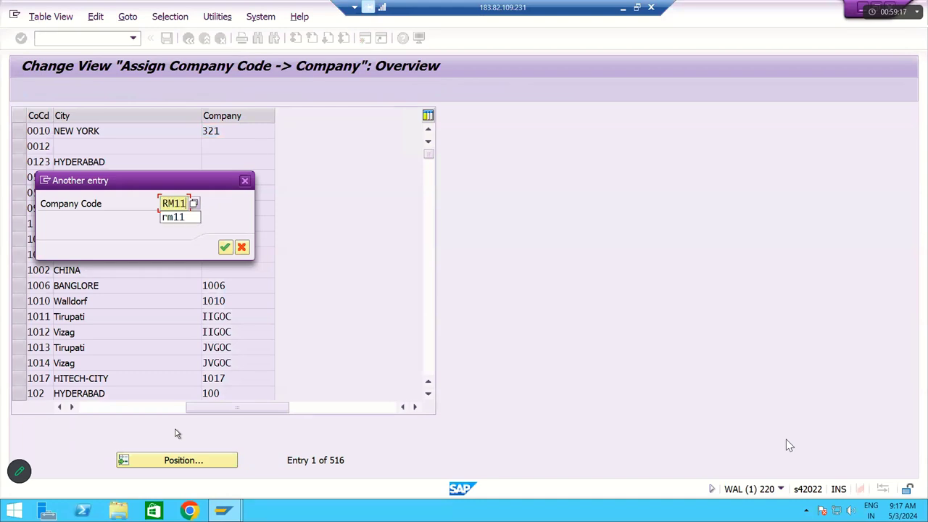
key("Return")
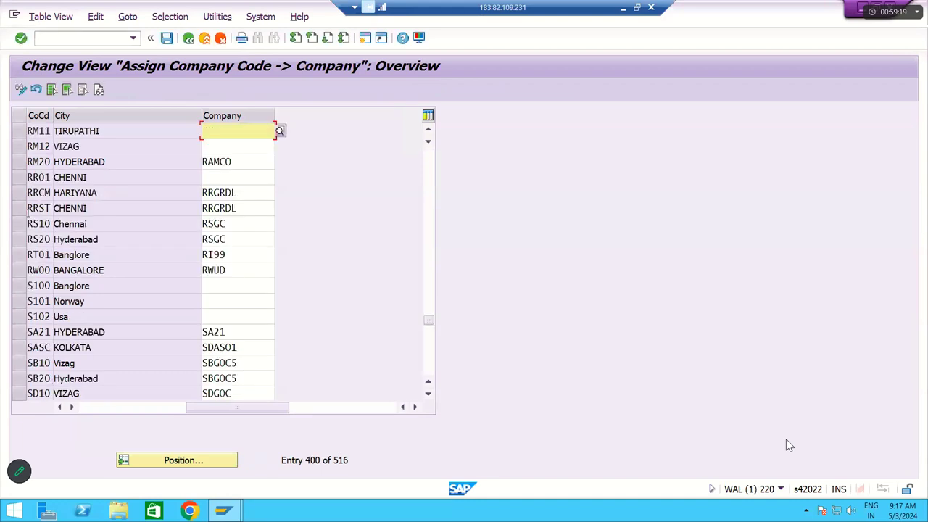
Check the company fields of company codes RM11 and RM12, and return to the implementation guide
left_click_drag(22, 134, 23, 145)
left_click(214, 130)
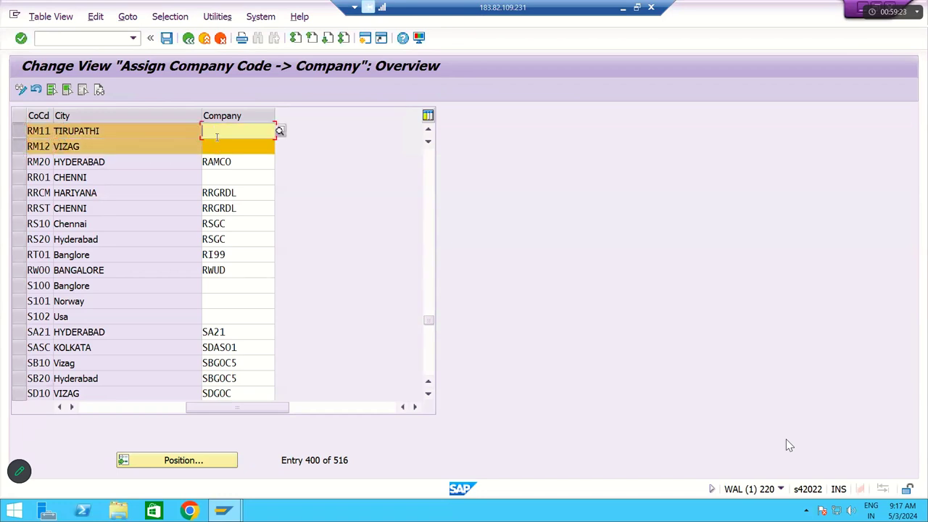
left_click(217, 139)
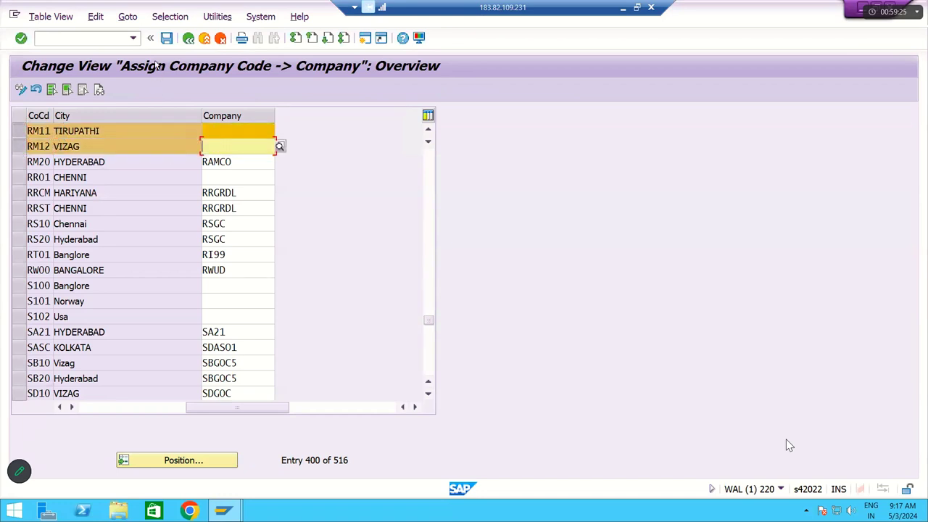
left_click(187, 39)
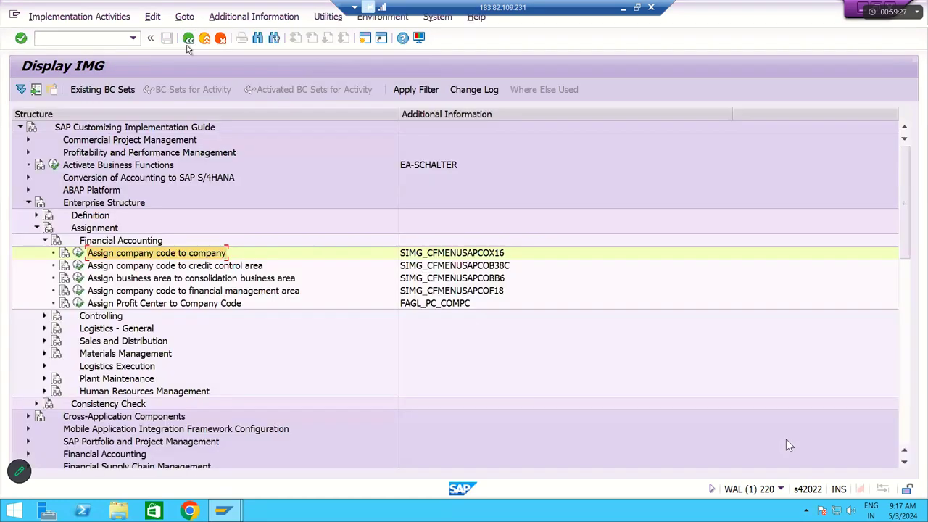
Reopen Assign company code to company at company code RM11 and assign company RMGOC to it
left_click(78, 253)
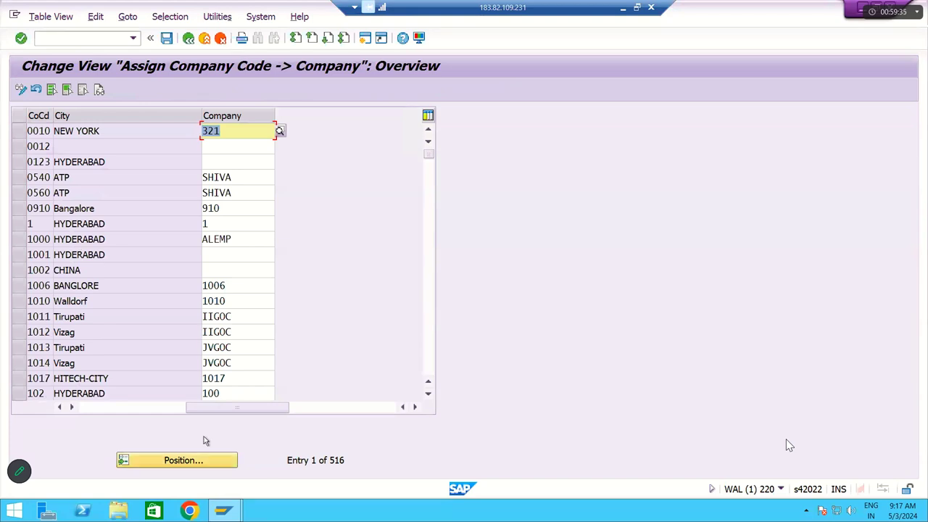
left_click(205, 459)
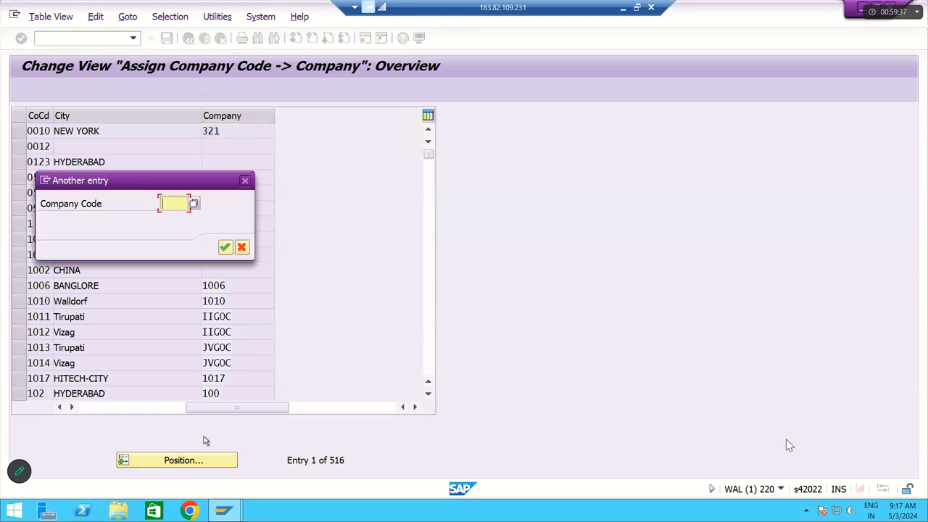
type("RM11")
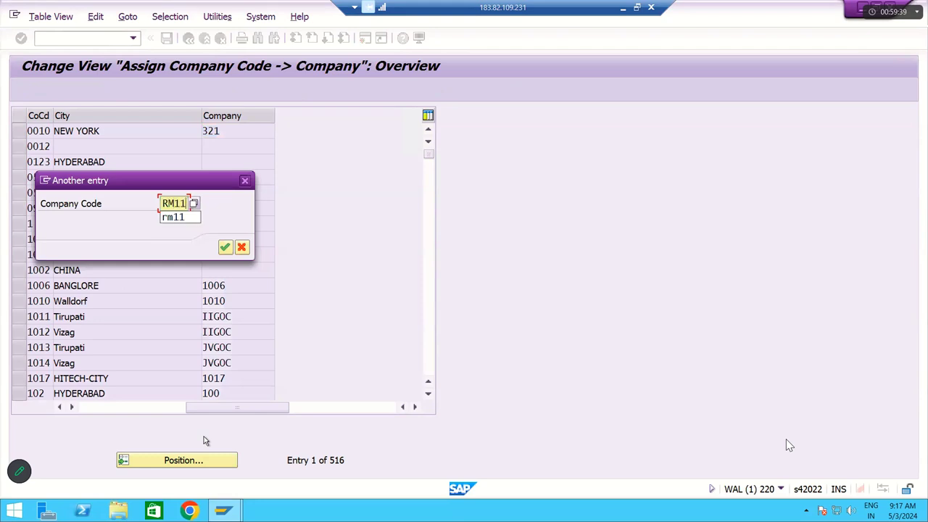
key("Return")
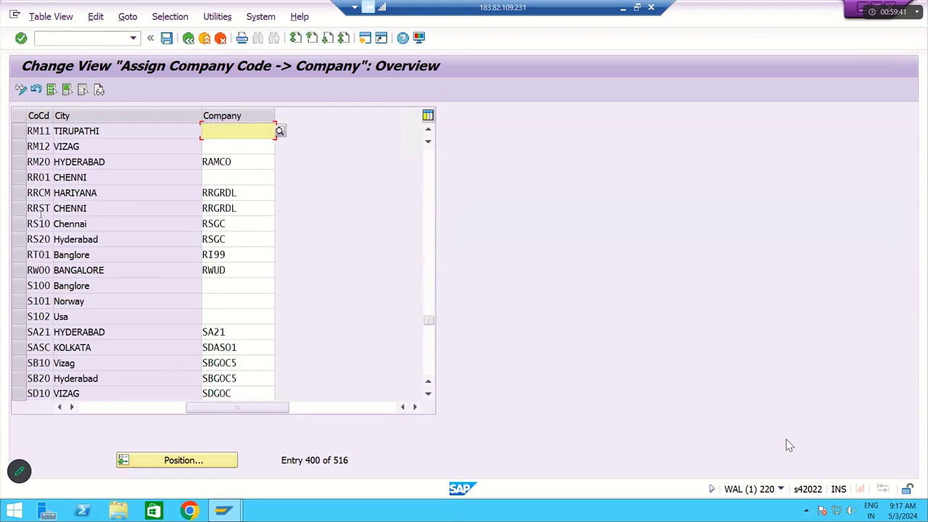
type("RMGO")
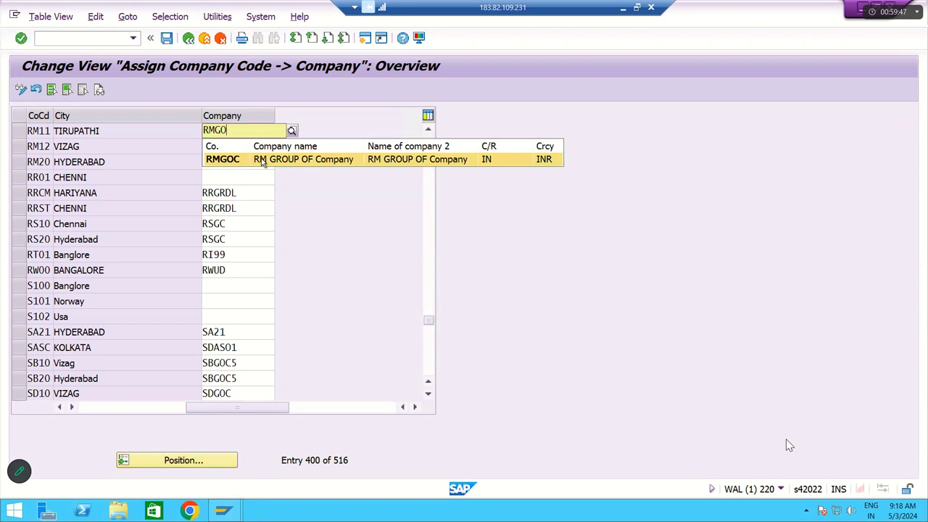
left_click(262, 159)
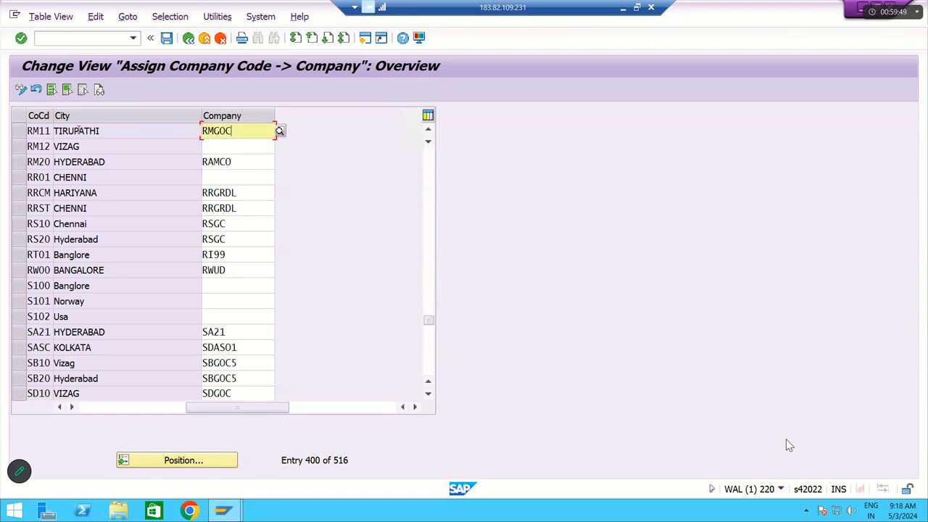
left_click_drag(233, 131, 107, 143)
left_click_drag(49, 130, 13, 131)
Assign company RMGOC to company code RM12 and review the two RM assignments
left_click(221, 146)
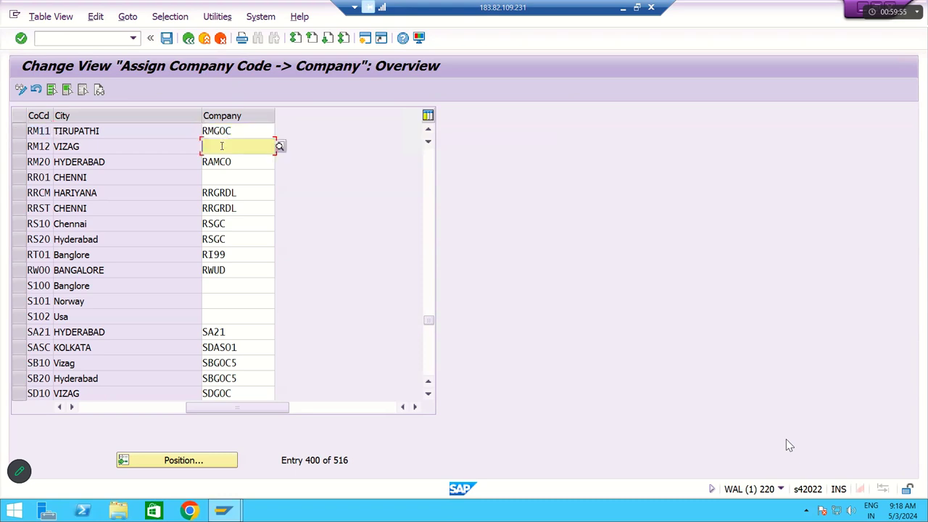
type("RM")
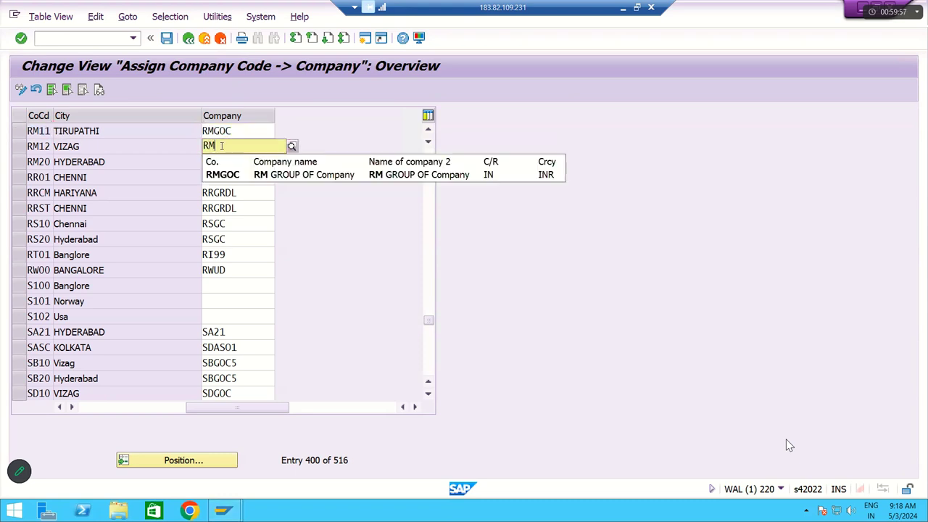
left_click(234, 174)
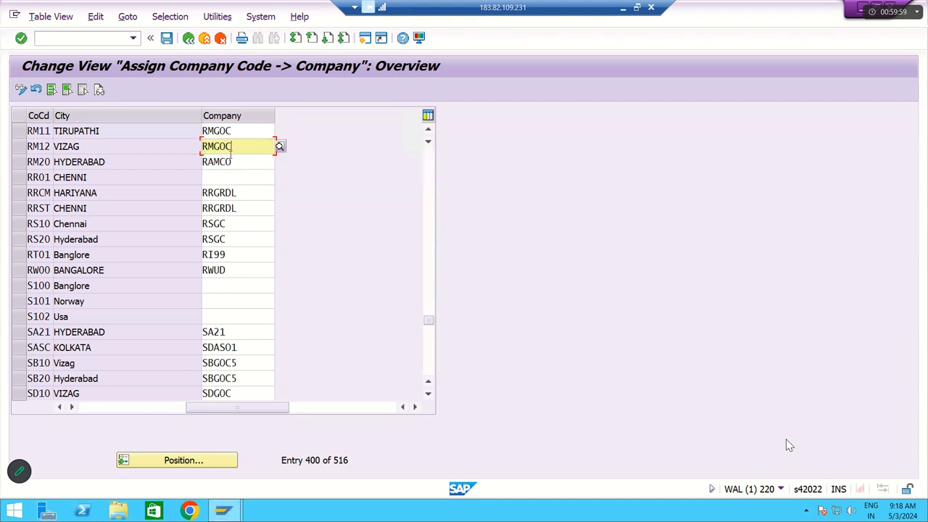
left_click_drag(232, 146, 181, 143)
key("shift+Tab")
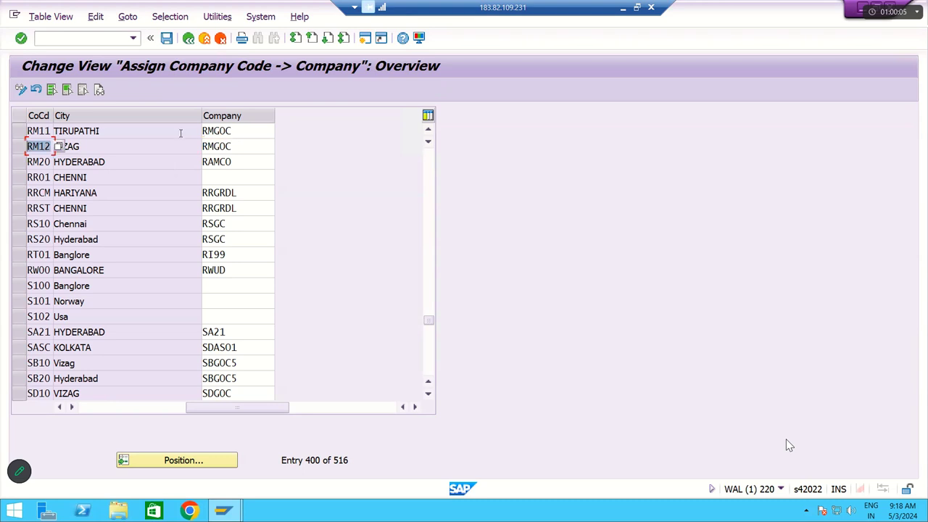
key("shift+Tab")
key("Down")
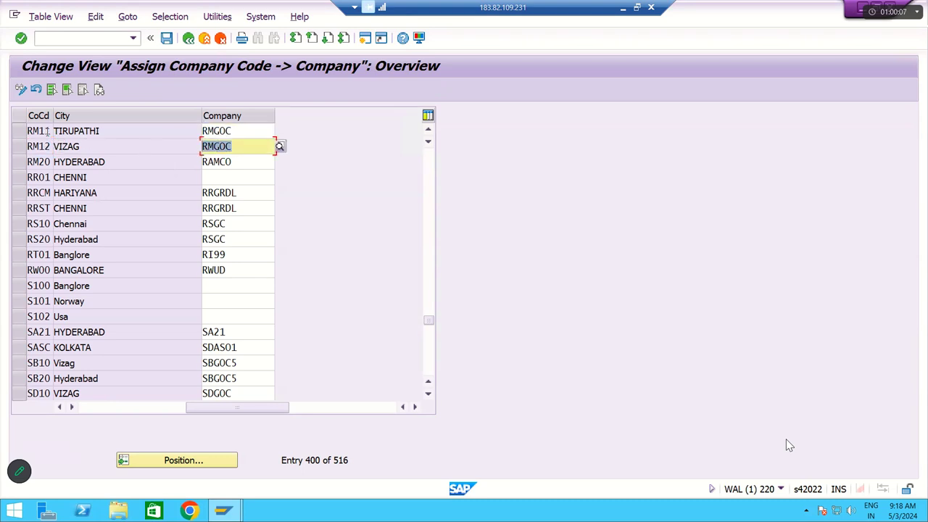
key("shift+Tab")
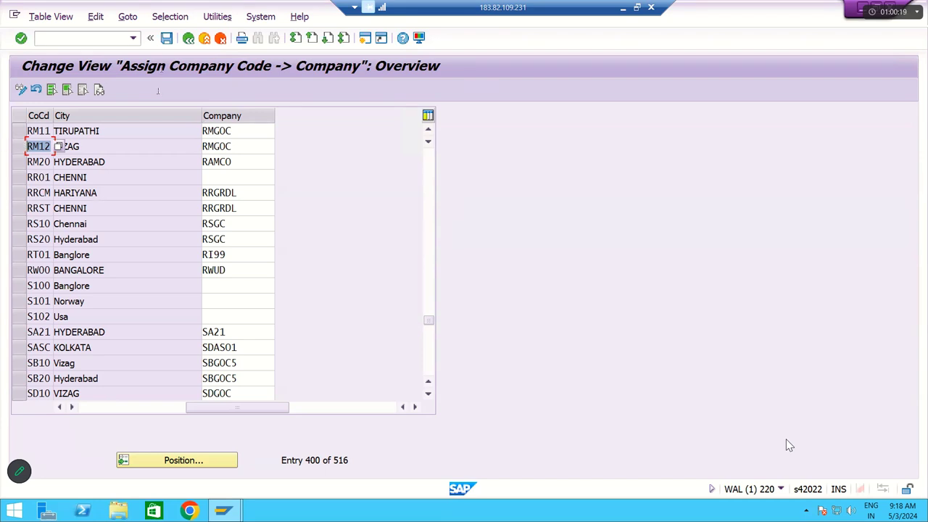
Save the company assignments under the proposed customizing request and return to the credit control area assignment activity in the implementation guide
left_click(167, 39)
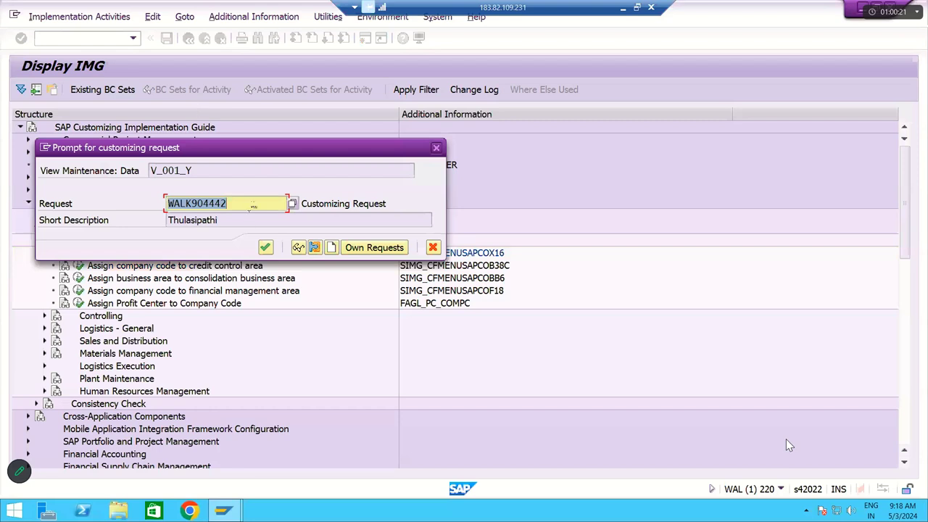
left_click(265, 248)
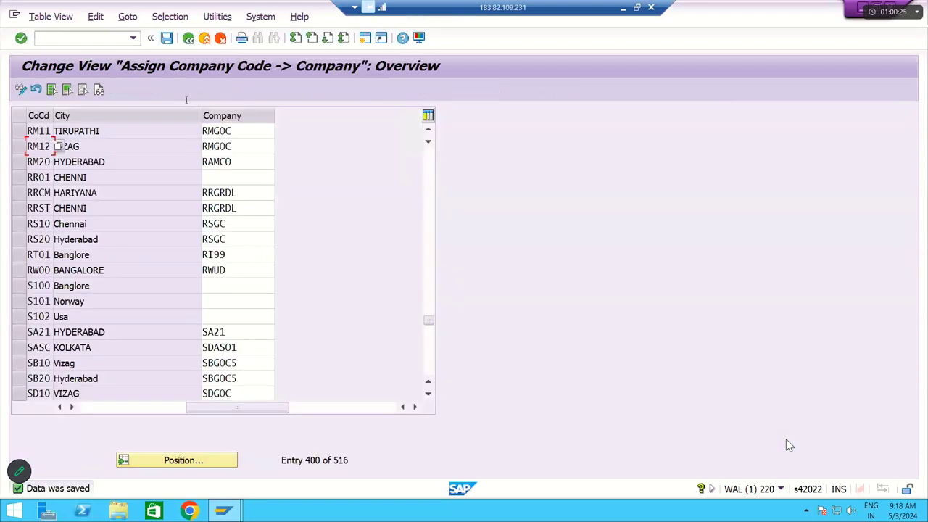
left_click(188, 42)
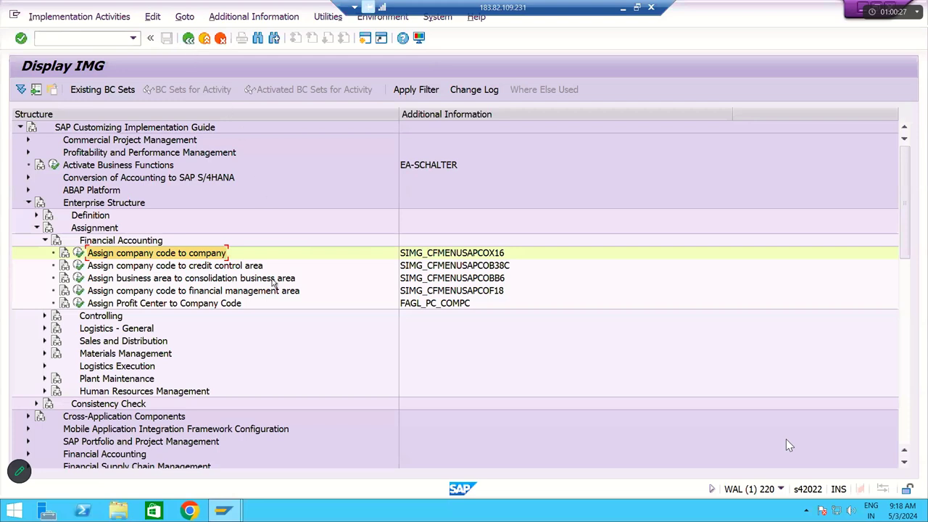
left_click(111, 267)
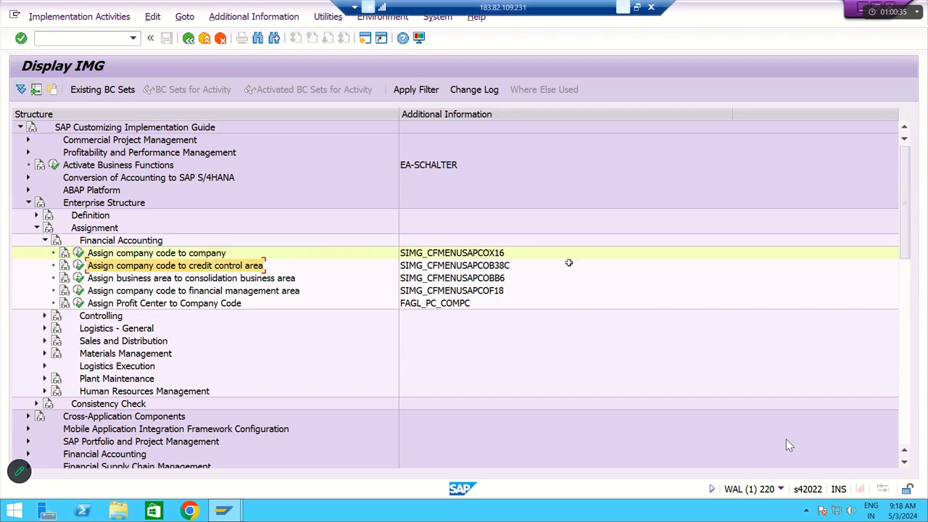
Switch to Excel and enter RMCA in cell CJ18, beside the RM group structure
left_click(622, 8)
left_click(683, 274)
key("Right")
key("Right")
key("Right")
key("Right")
key("Right")
key("Right")
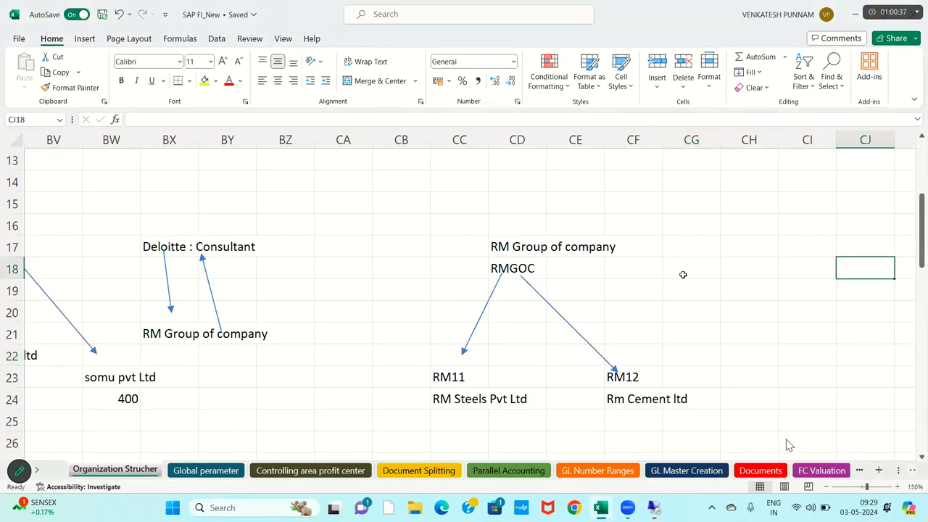
left_click(690, 253)
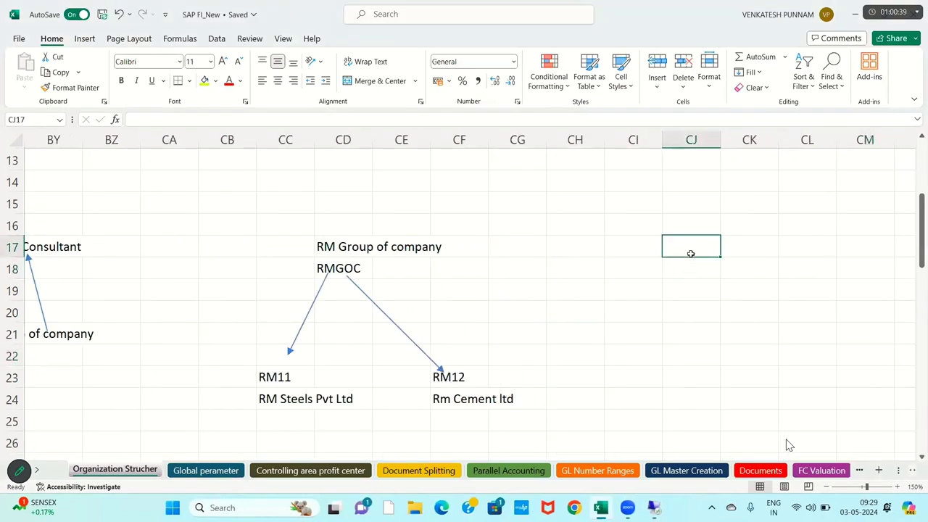
key("Down")
type("RMCA")
key("Return")
Enter company codes RM11 in cell CI23 and RM12 in cell CK23, below RMCA
key("Down")
key("Down")
key("Down")
key("Down")
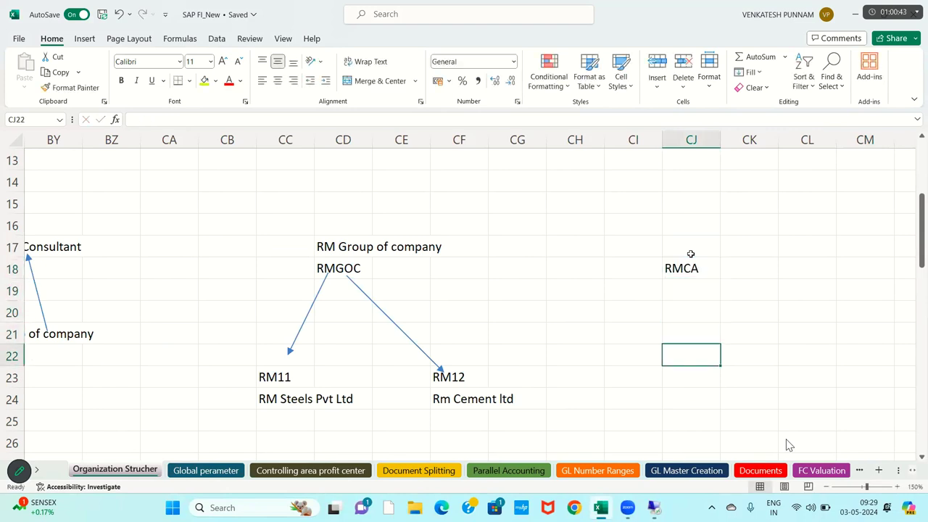
key("Left")
type("RM")
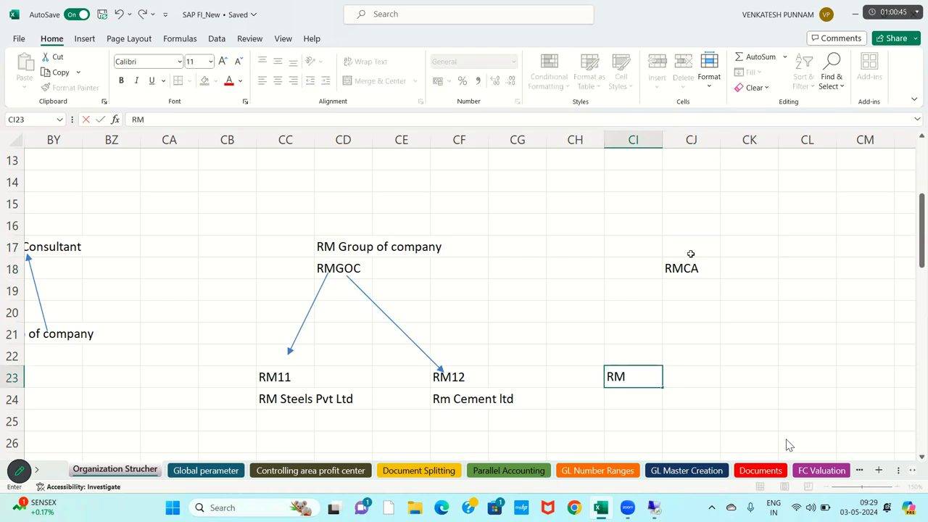
type("11")
key("Right")
key("Right")
type("R")
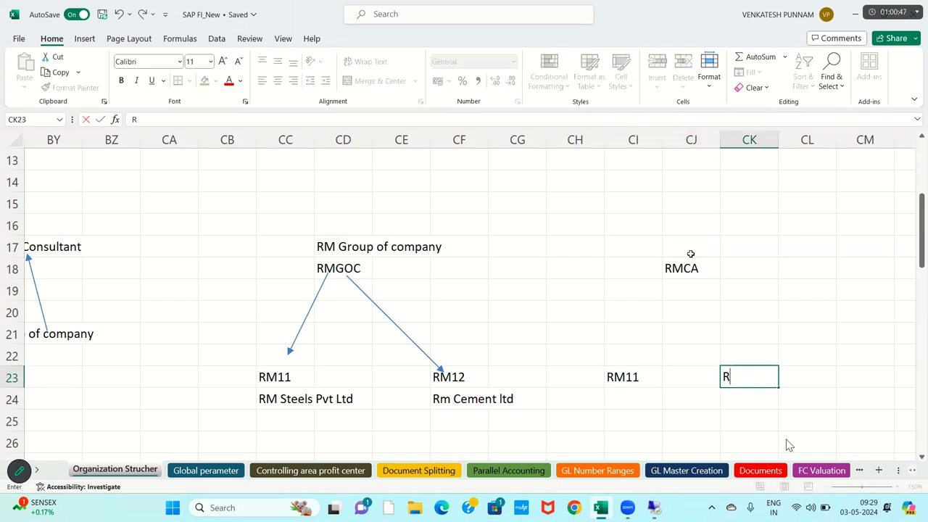
type("M12")
Draw straight arrows from RMCA down to company codes RM11 and RM12
left_click(671, 286)
left_click(85, 39)
left_click(190, 56)
left_click(177, 86)
mouse_move(684, 277)
left_mouse_down()
mouse_move(640, 356)
mouse_move(599, 364)
mouse_move(633, 370)
left_mouse_up()
left_click(42, 63)
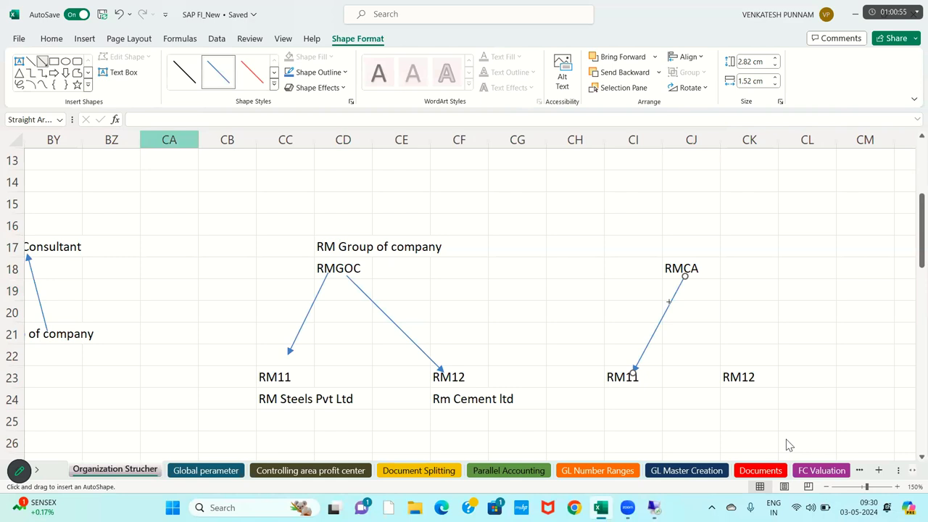
left_click_drag(685, 276, 738, 366)
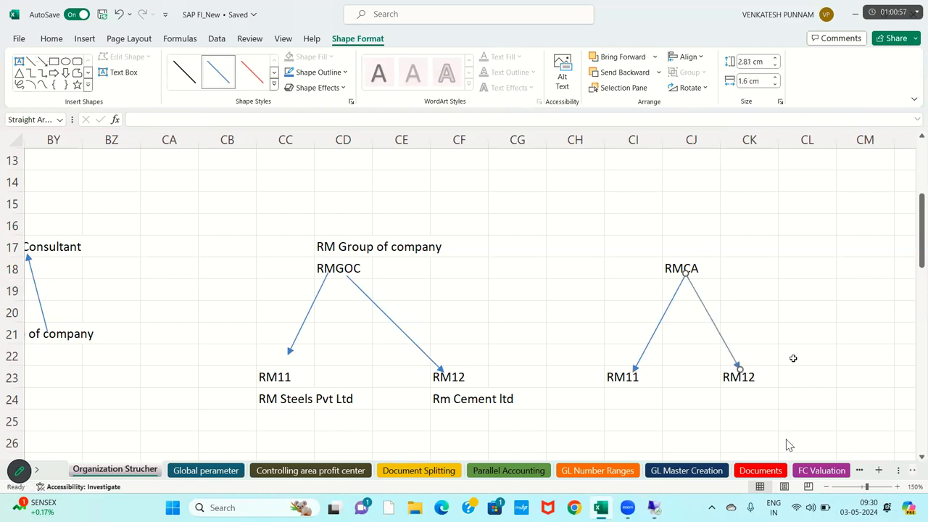
left_click(794, 357)
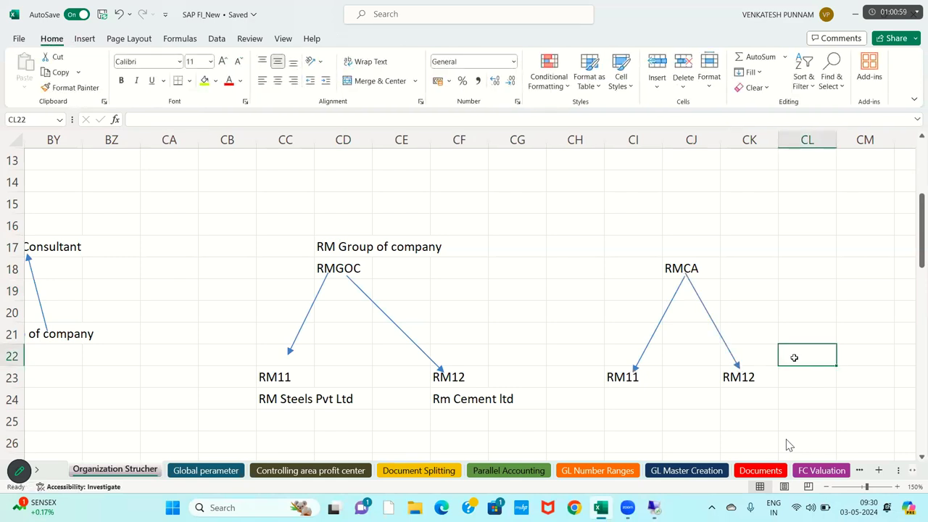
Switch to SAP, open Assign company code to credit control area at RM11, and select the rows of RM11 and RM12
key("alt+Tab")
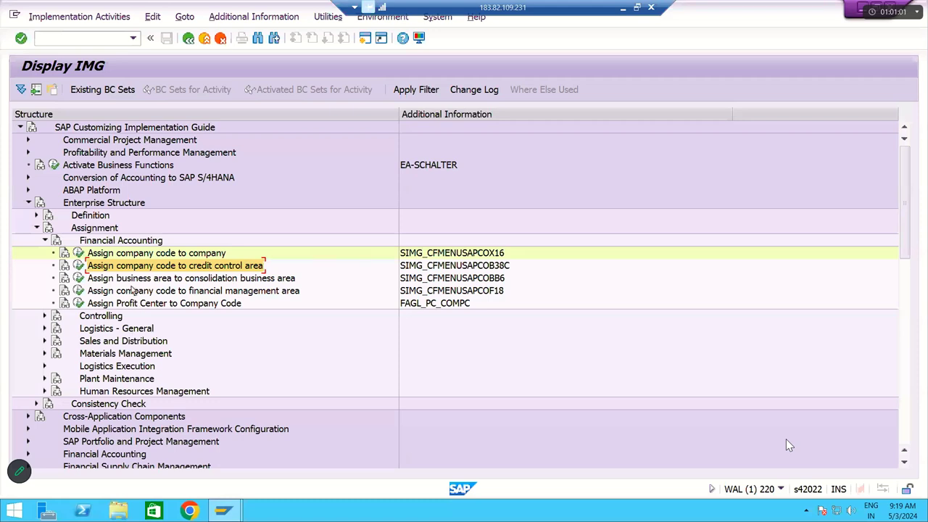
left_click(78, 265)
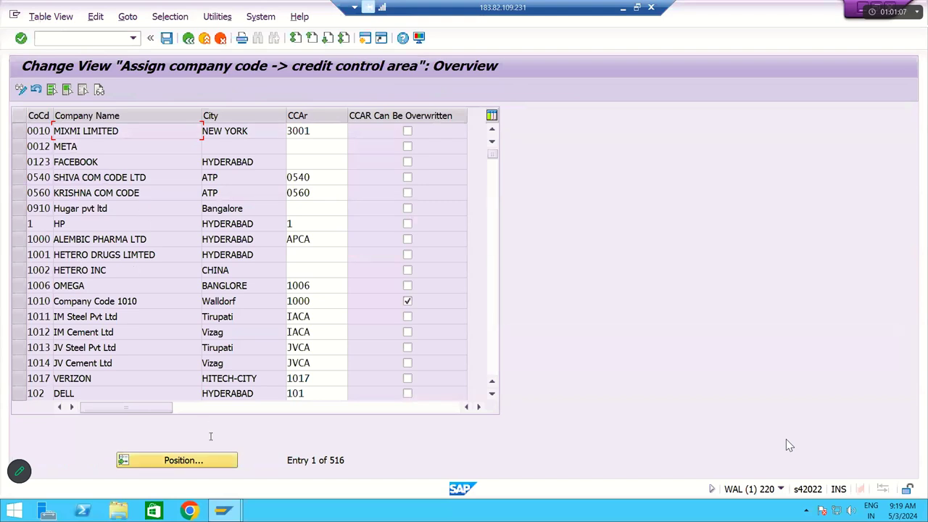
type("RM11")
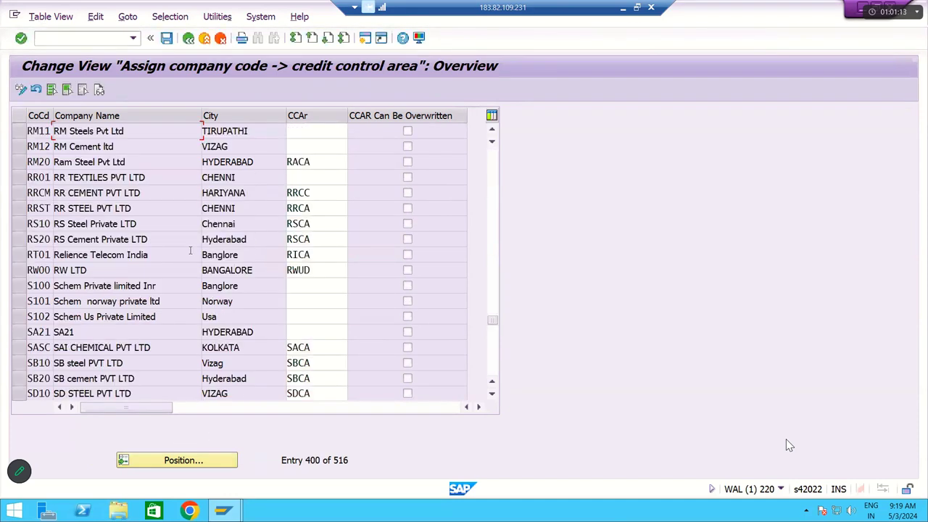
left_click_drag(15, 131, 16, 147)
left_click(313, 132)
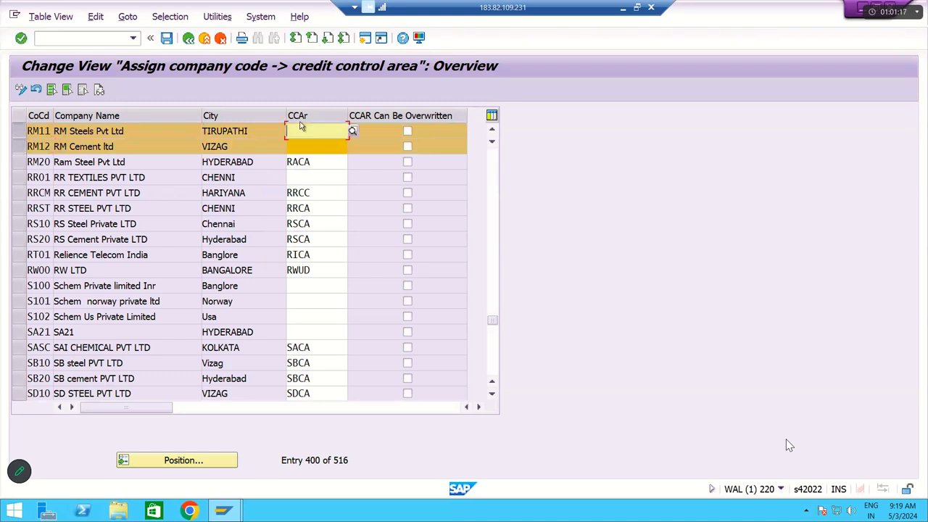
type("RMCA")
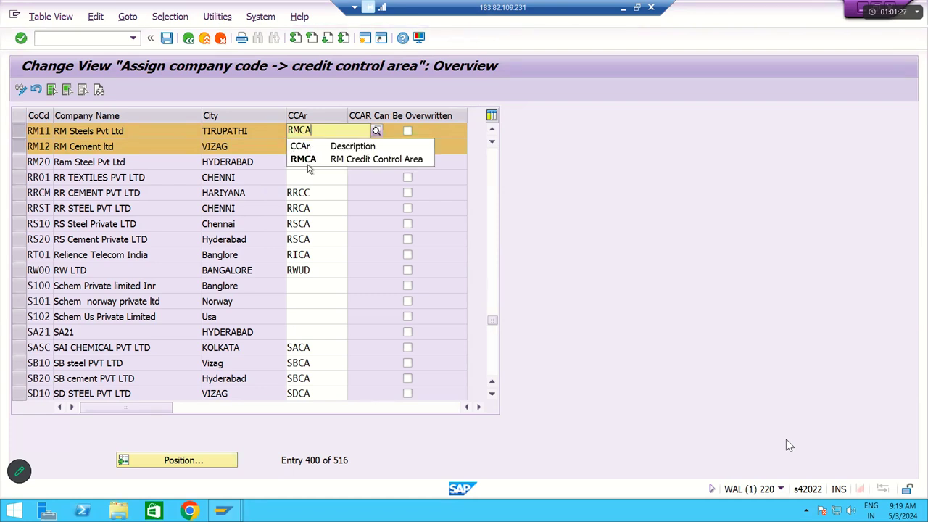
left_click(310, 159)
left_click_drag(316, 132, 271, 128)
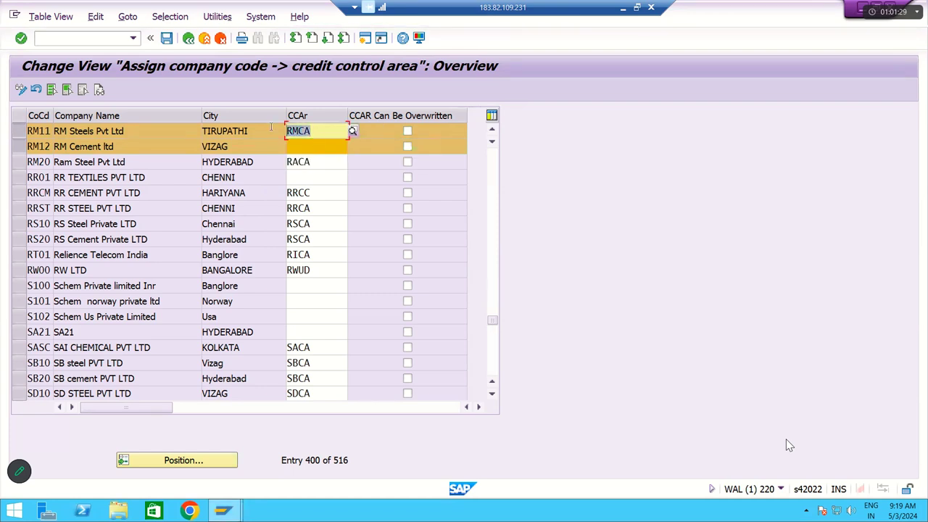
key("Delete")
left_click(266, 127)
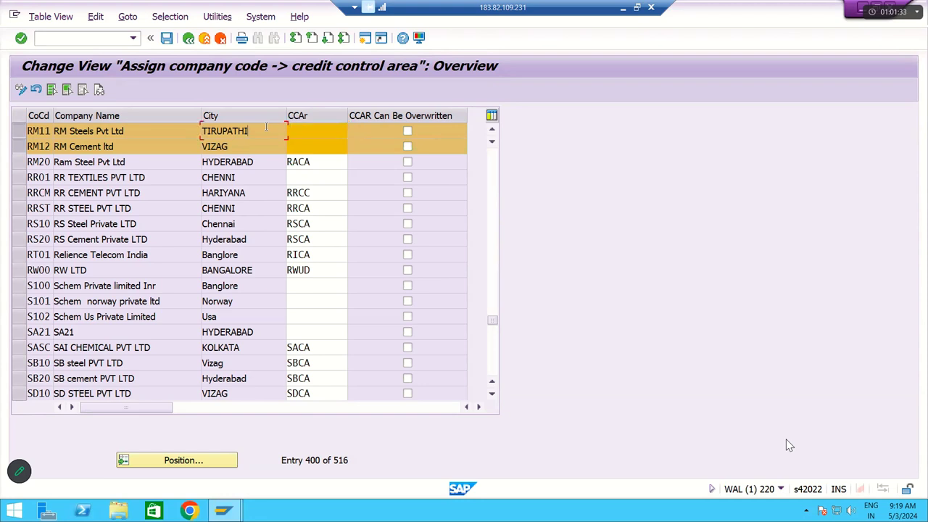
Look up credit control areas restricted to RM* and assign RMCA to company code RM11
left_click(306, 133)
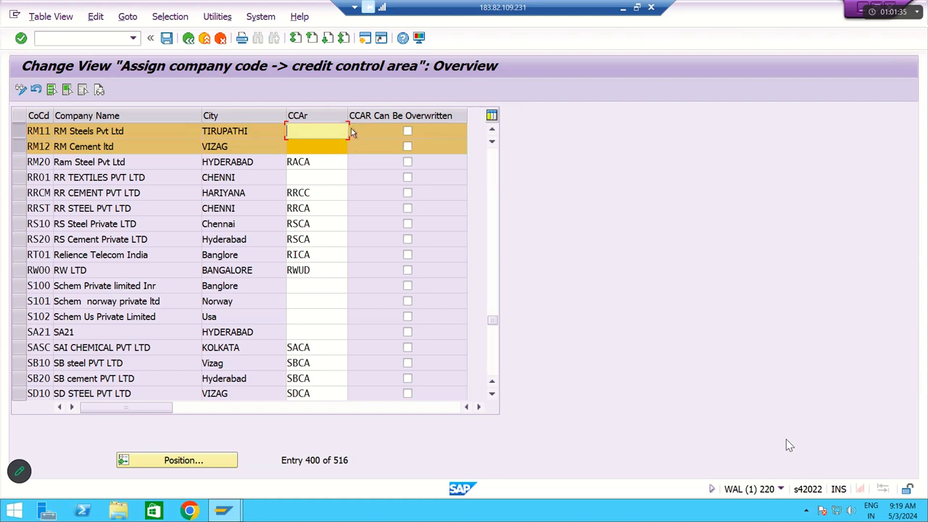
left_click(353, 132)
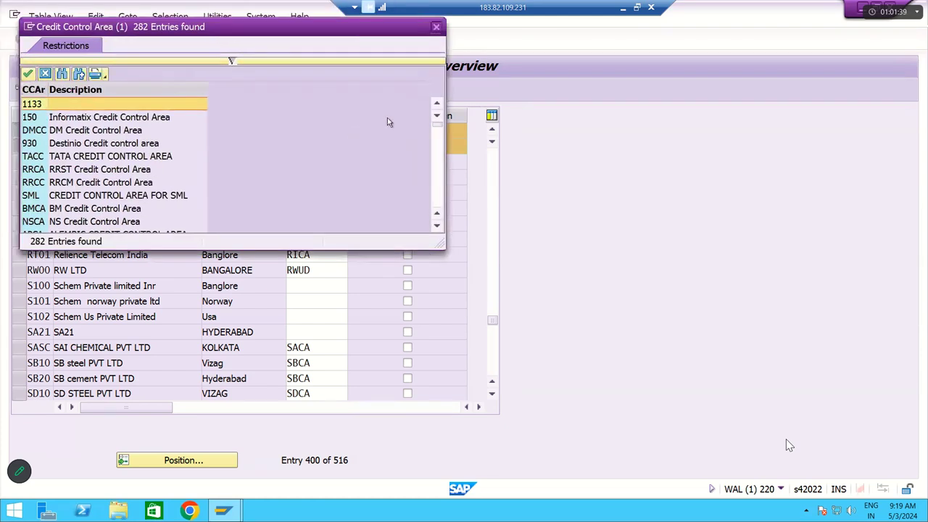
scroll(262, 258, "down", 12)
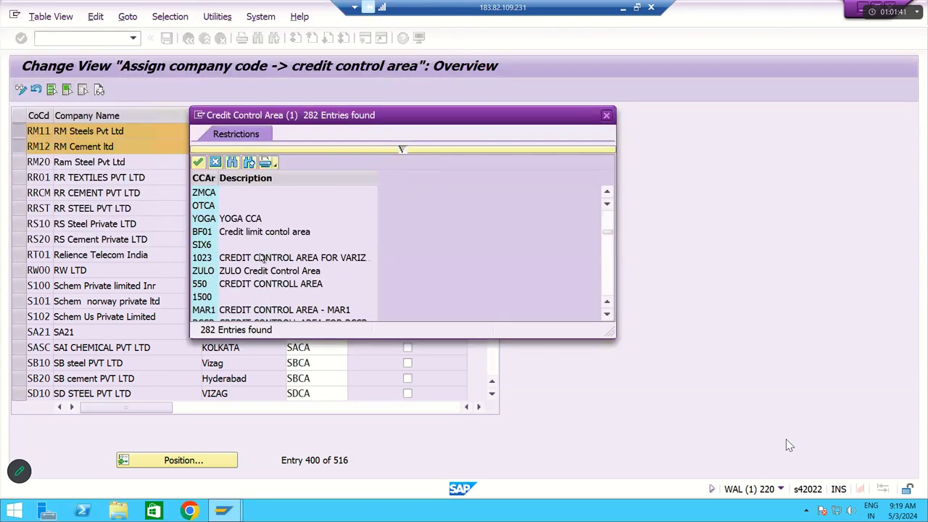
scroll(262, 258, "down", 5)
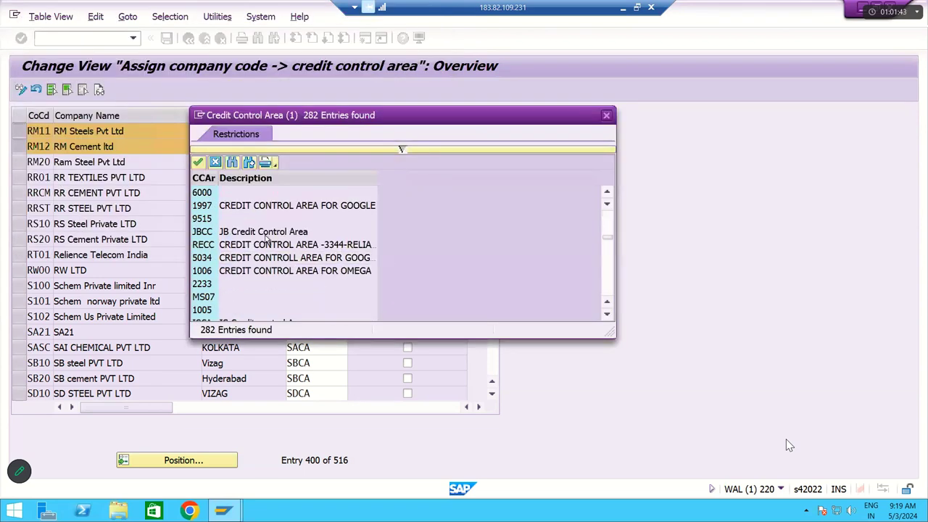
scroll(278, 248, "down", 5)
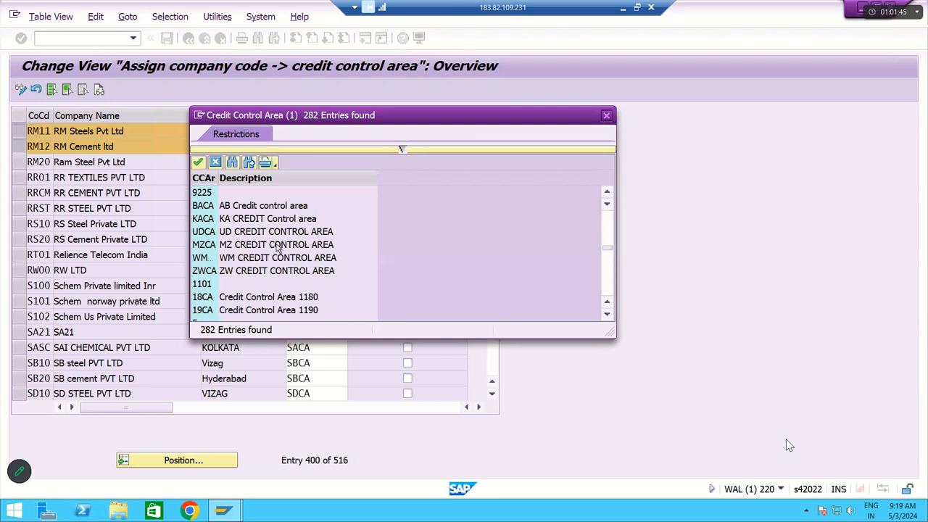
scroll(278, 248, "down", 6)
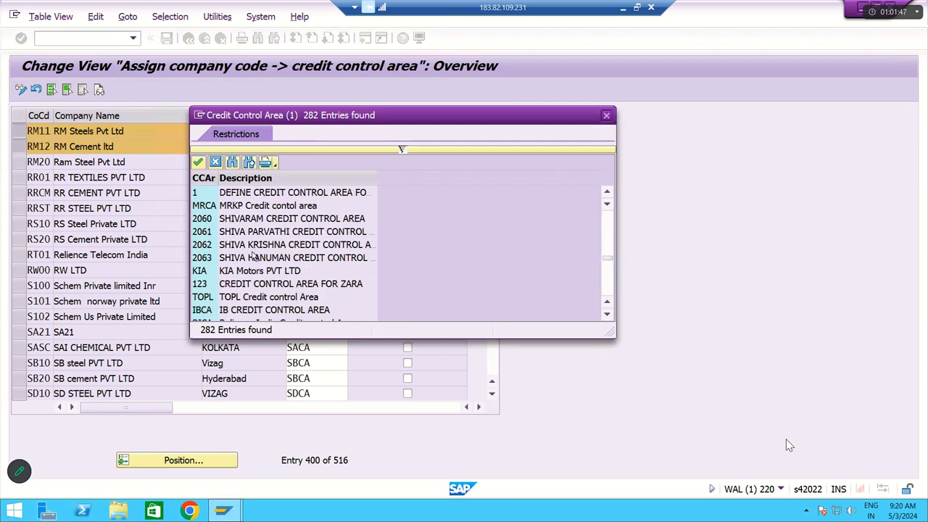
scroll(350, 191, "up", 2)
left_click(401, 150)
type("RM*")
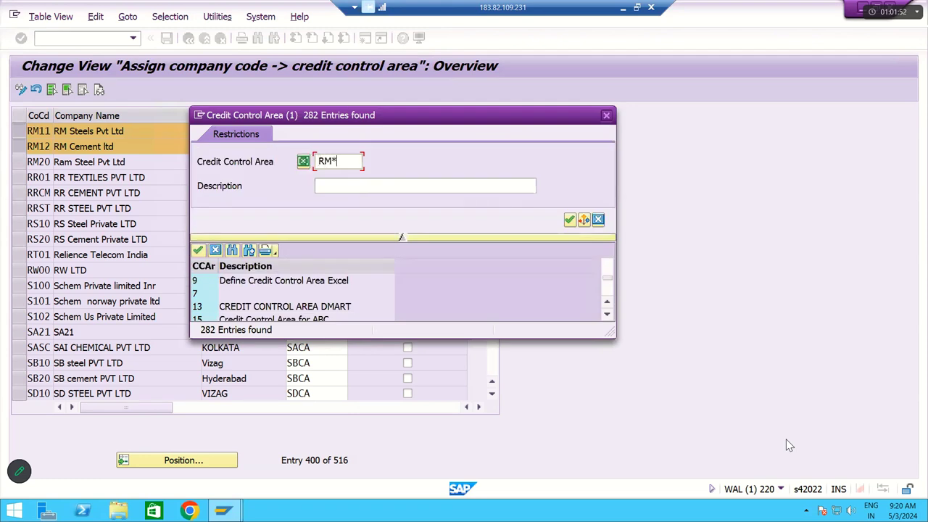
key("Return")
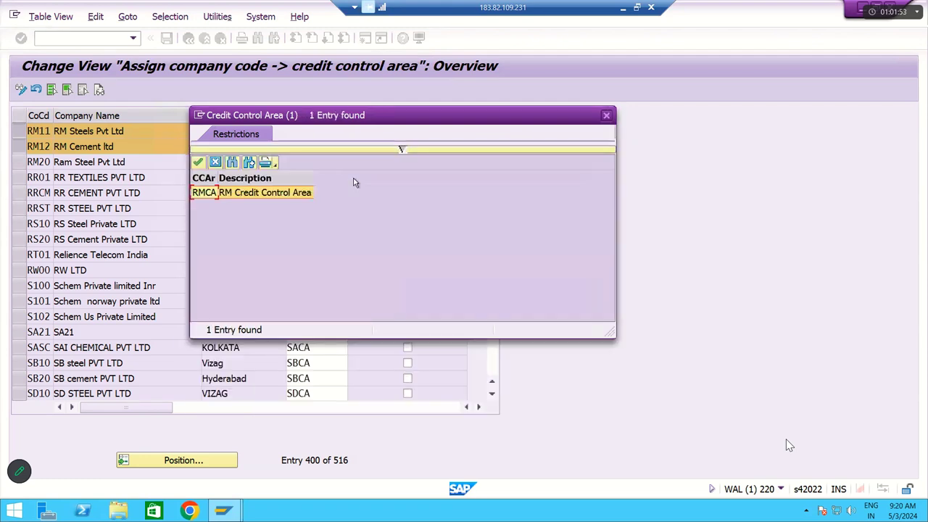
double_click(203, 197)
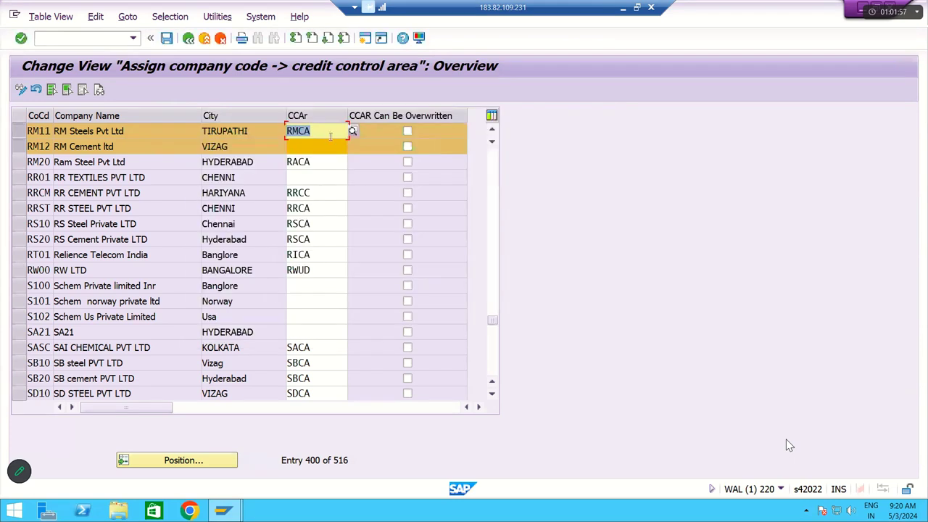
left_click(327, 133)
left_click(326, 149)
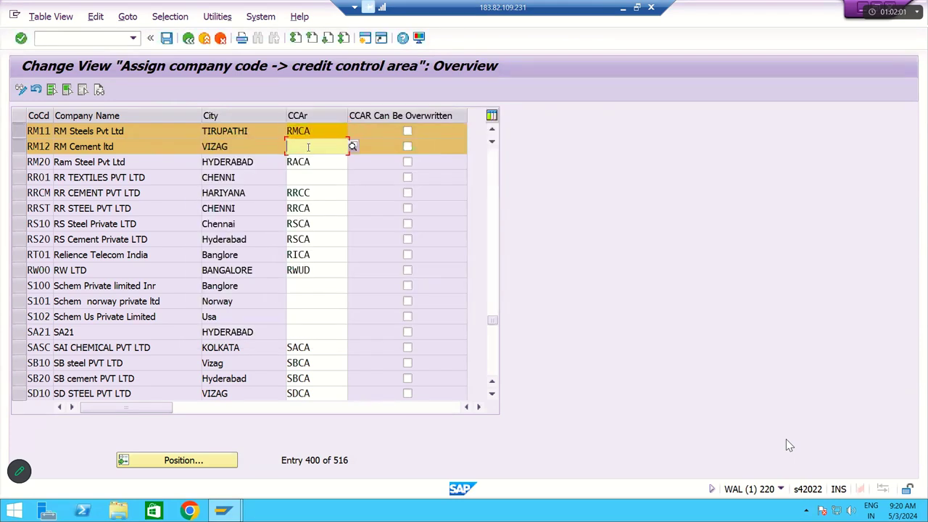
left_click(352, 148)
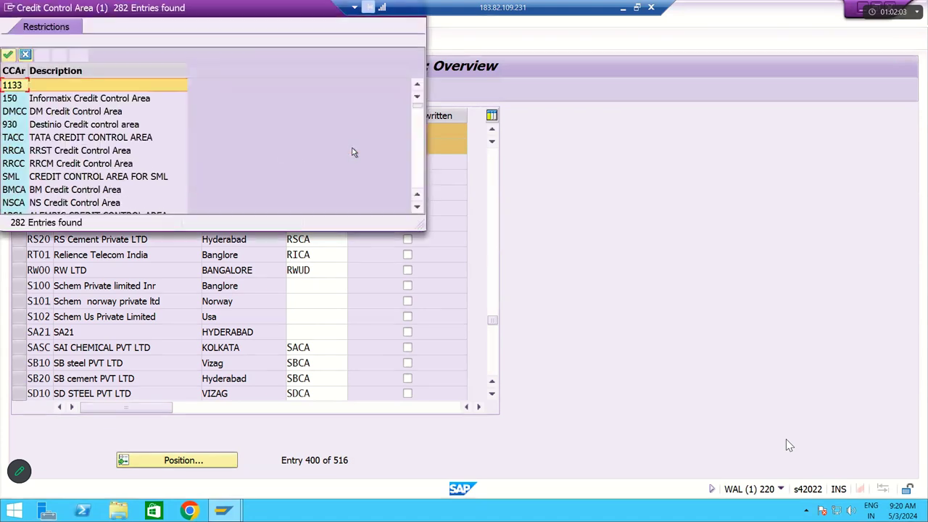
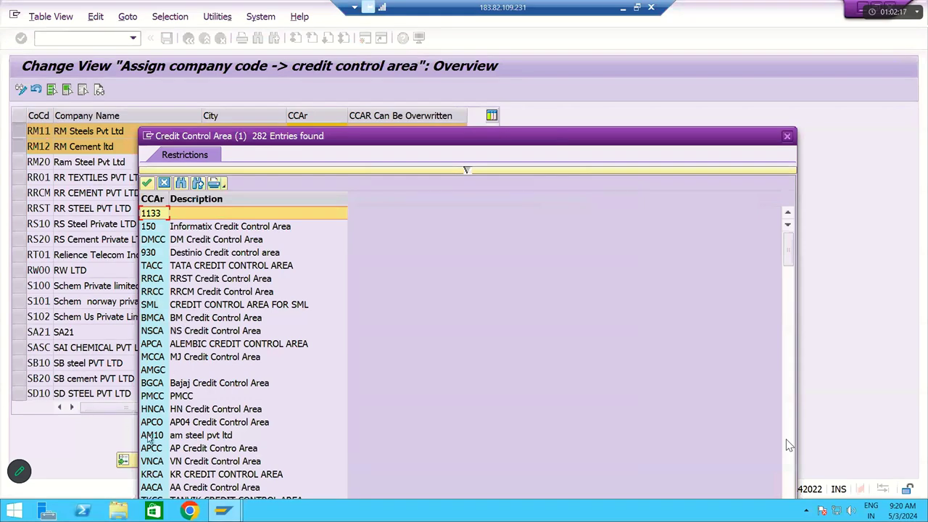
left_click(161, 296)
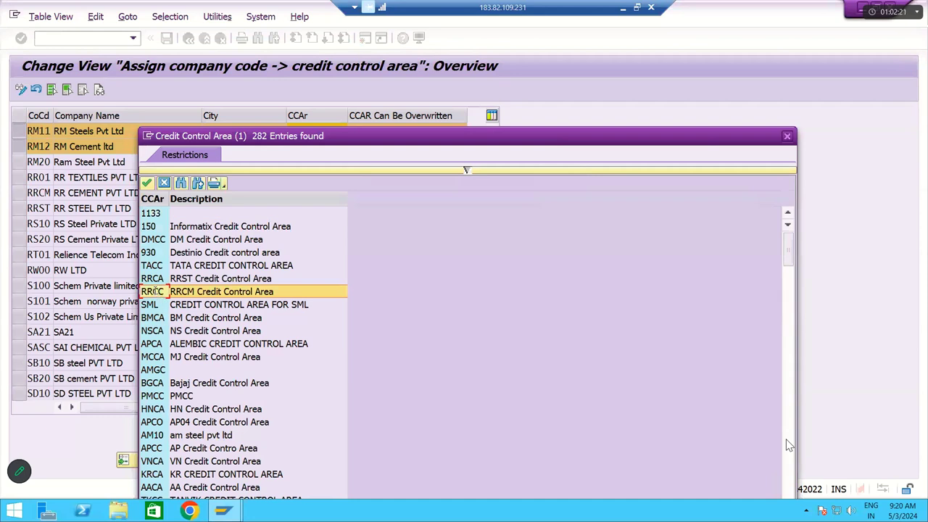
key("Return")
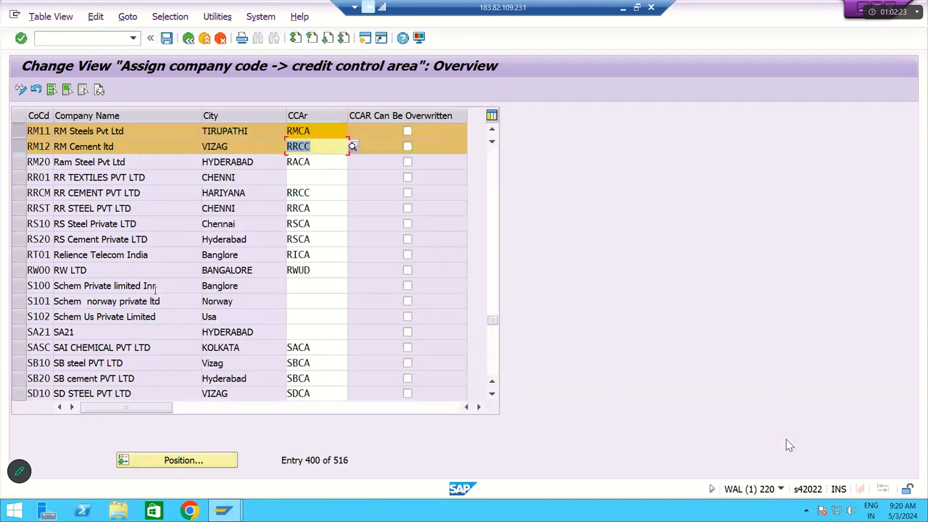
Assign credit control area RMCA to company code RM12 and save the assignments, returning to the IMG
type("RM")
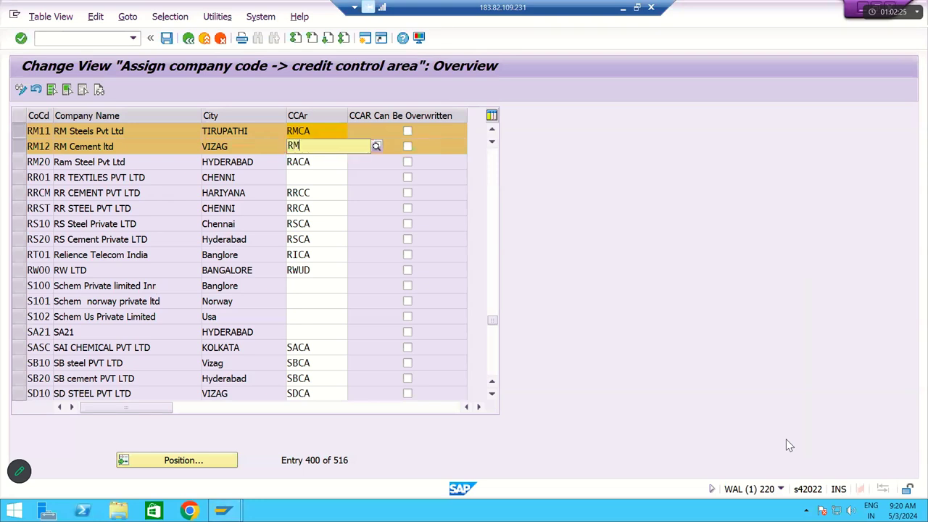
type("CA")
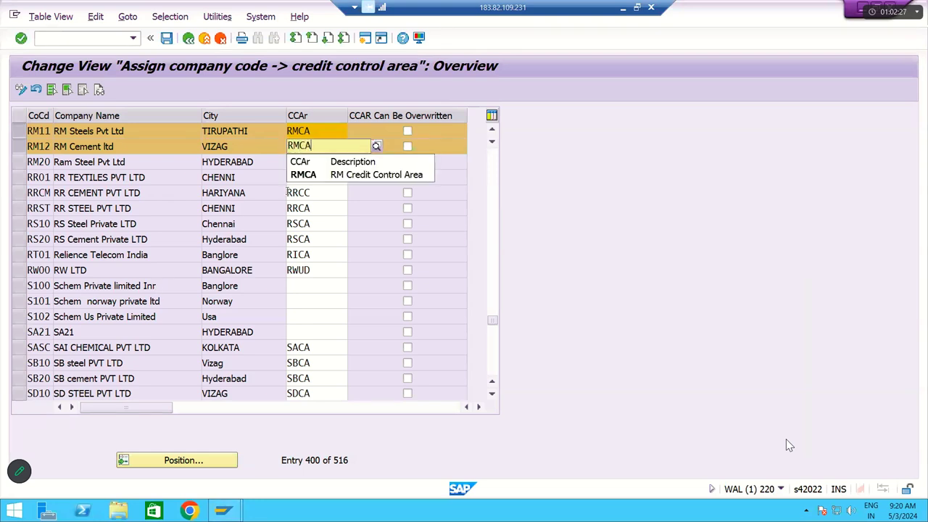
left_click(363, 176)
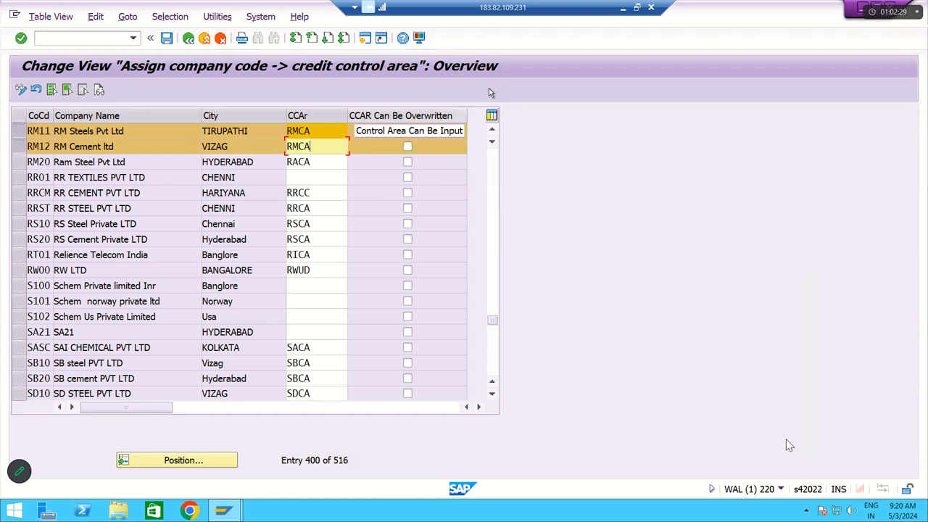
key("shift+Home")
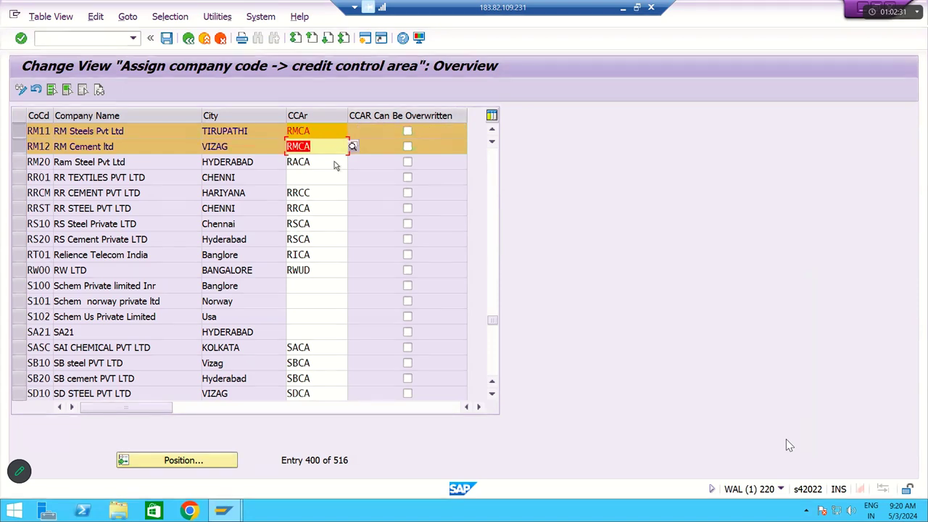
key("ctrl+s")
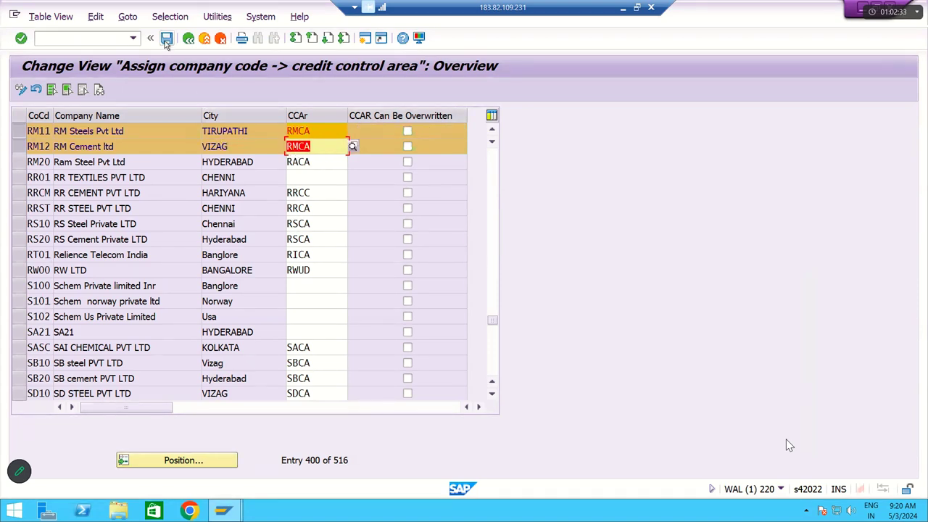
left_click(265, 247)
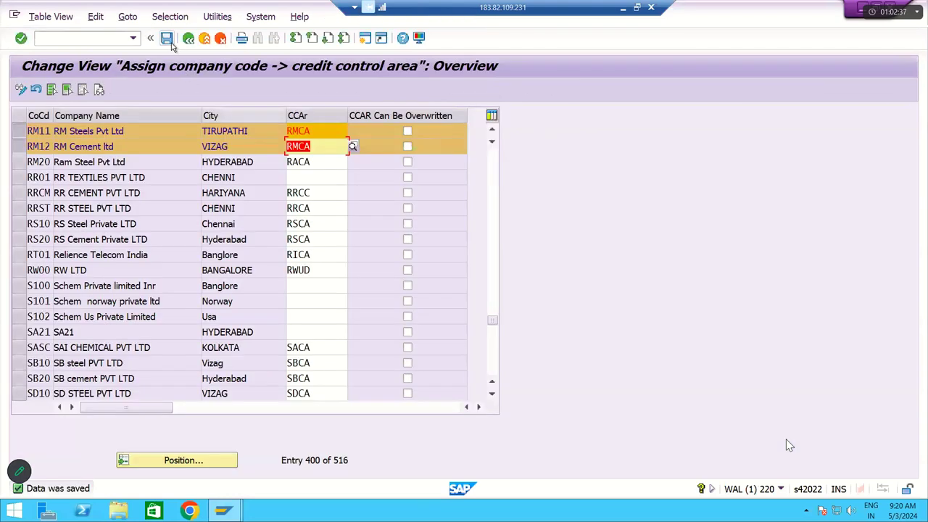
left_click(188, 42)
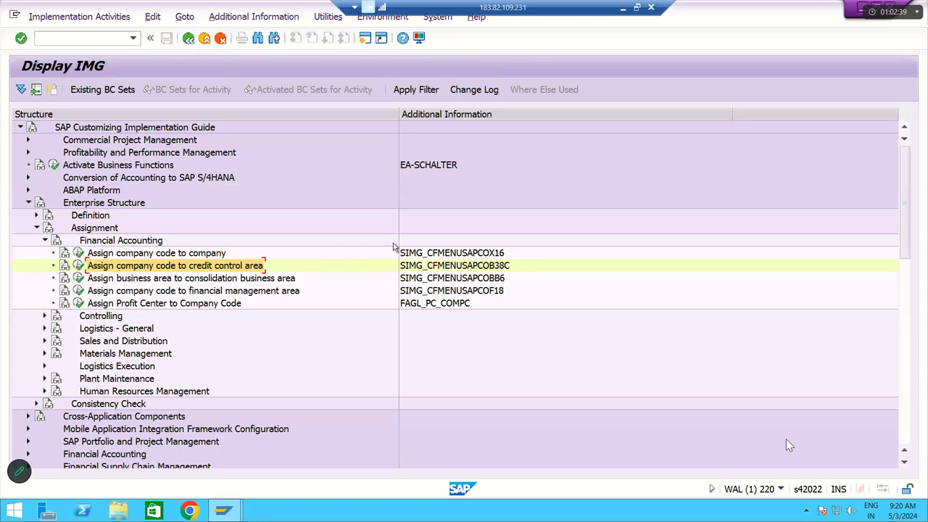
Switch to Excel and go back to the South and North India CBA diagrams on the Organization Strucher sheet
left_click(125, 283)
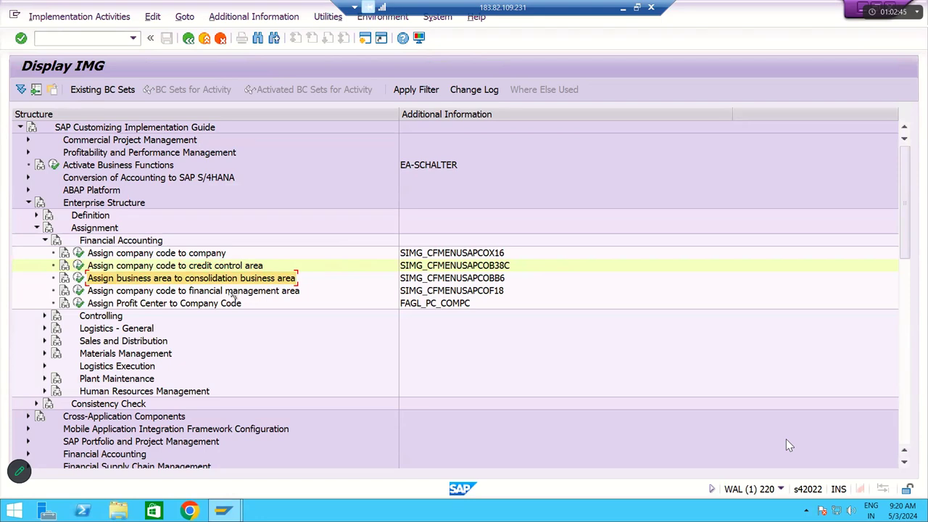
left_click(623, 7)
left_click(607, 196)
key("Left")
key("Left")
key("Left")
key("Left")
key("Left")
key("Left")
key("Left")
key("Left")
key("Left")
key("Left")
key("Left")
key("Left")
key("Left")
key("Left")
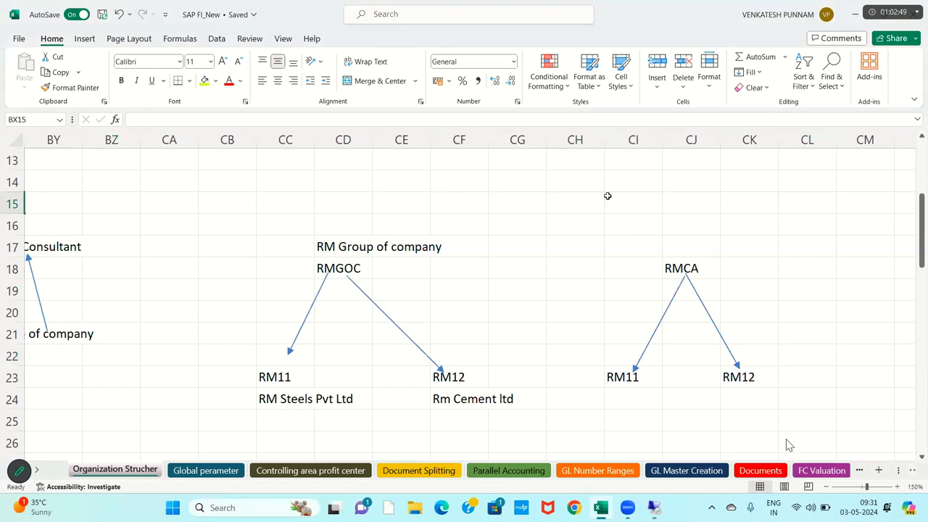
key("Left")
key("Left")
key("Left")
key("Left")
key("Left")
key("Left")
key("Left")
key("Left")
key("Left")
key("Left")
key("Left")
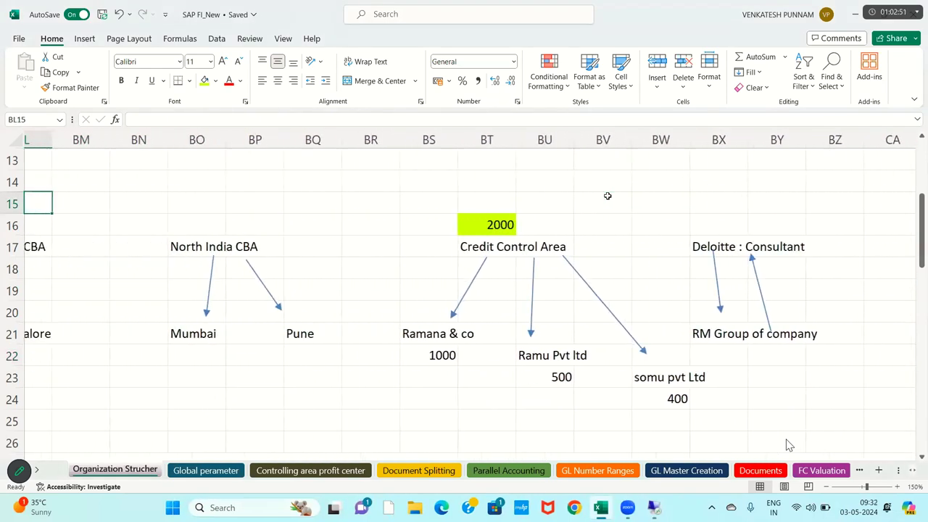
key("Left")
key("Left")
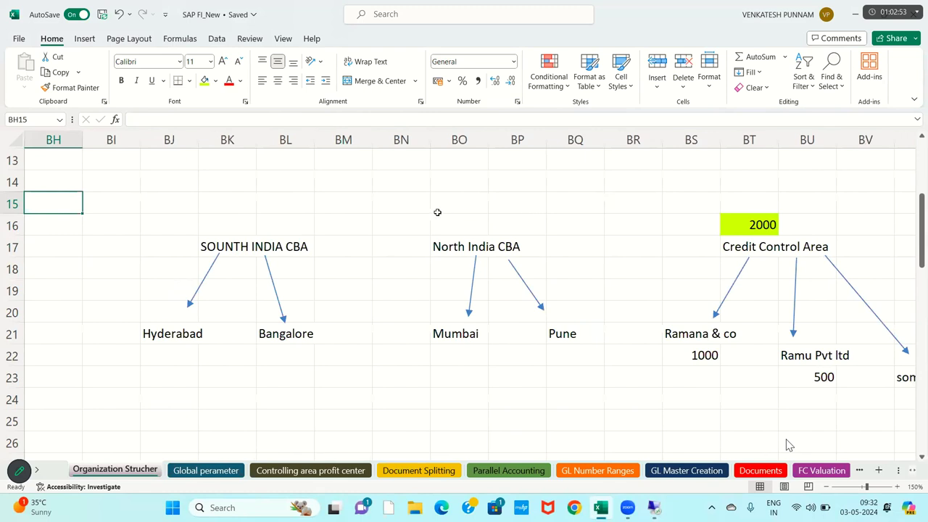
Examine which city business areas belong to the South India and North India consolidation business areas in the diagrams
left_click_drag(131, 251, 328, 255)
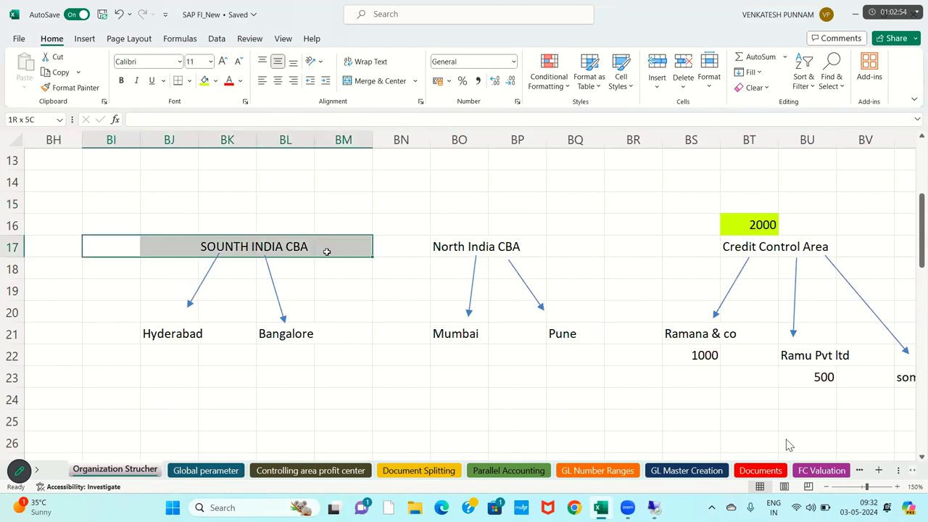
left_click(166, 369)
left_click(282, 354)
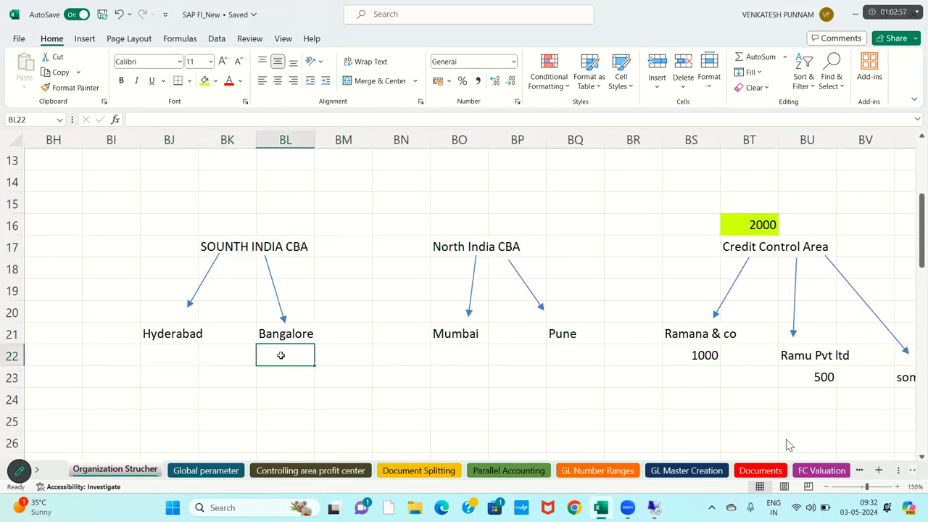
left_click(407, 244)
left_click_drag(407, 244, 573, 248)
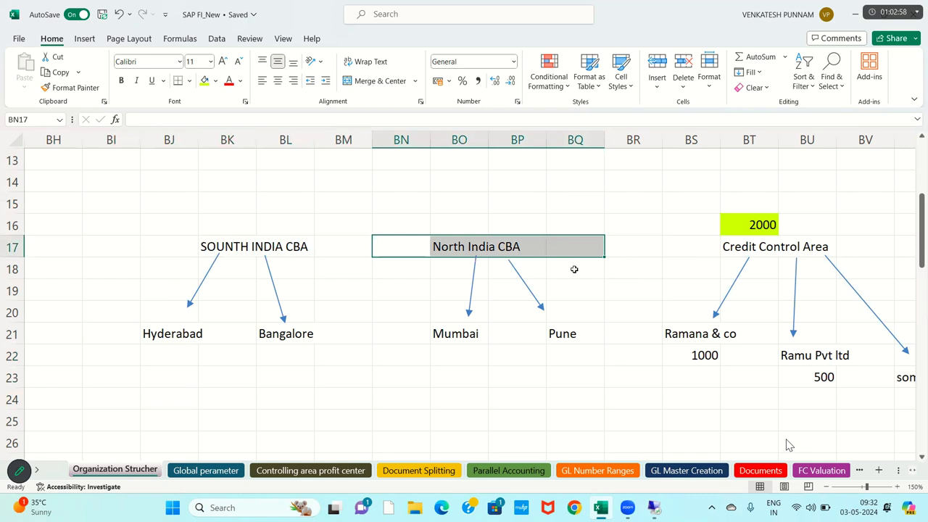
left_click(464, 356)
left_click(554, 351)
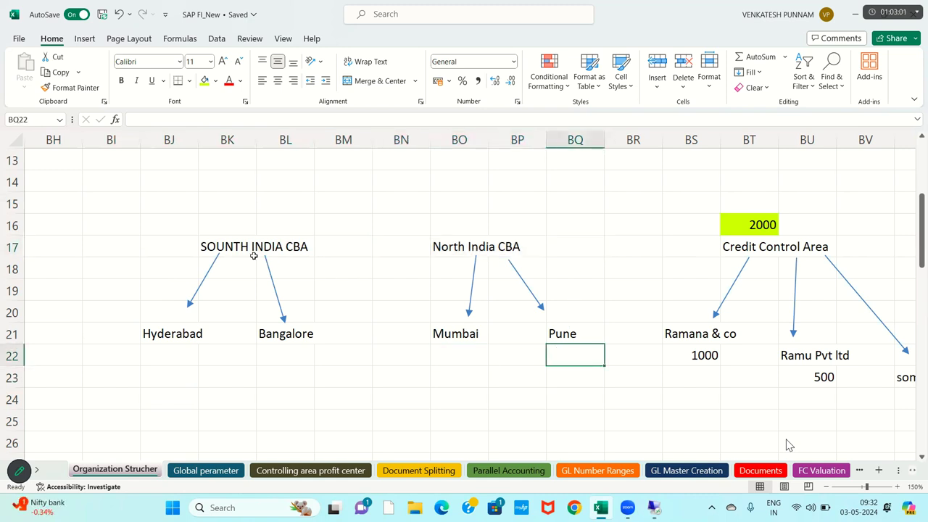
left_click_drag(101, 213, 551, 355)
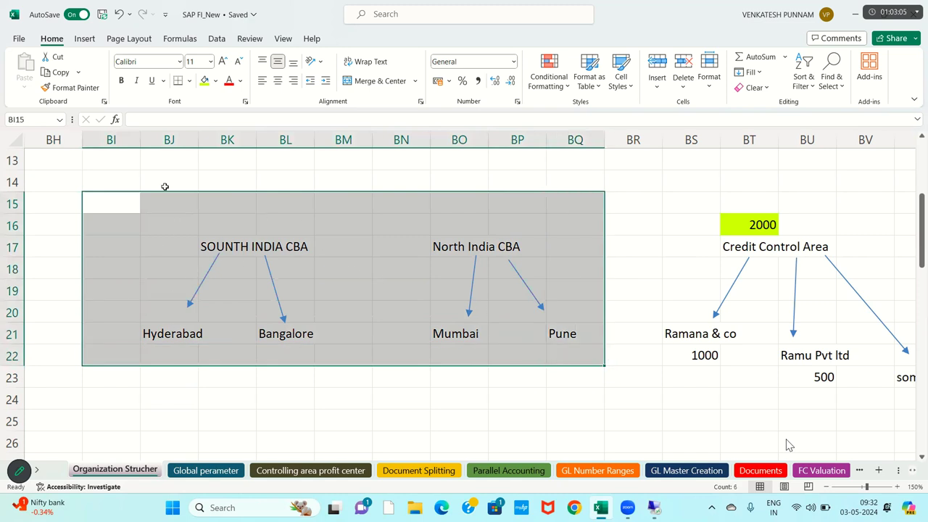
left_click(258, 248)
left_click(192, 351)
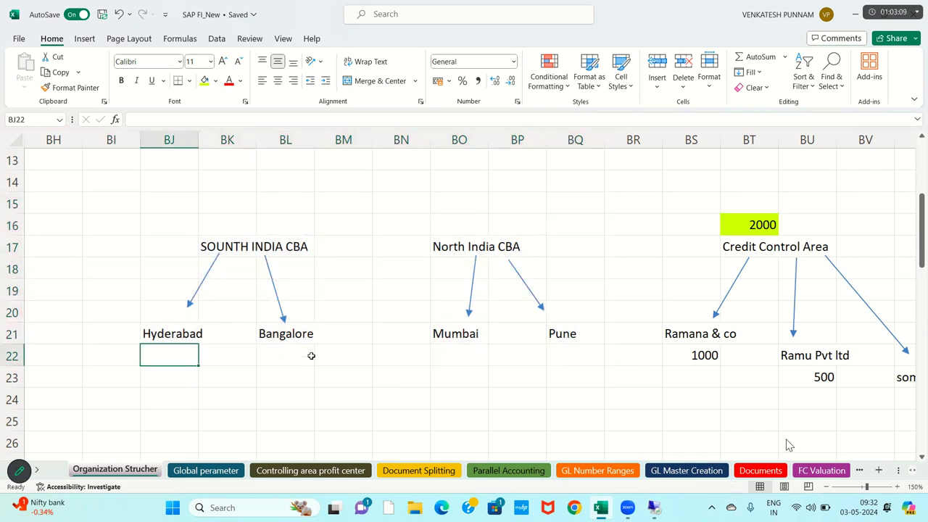
left_click(311, 354)
left_click(454, 246)
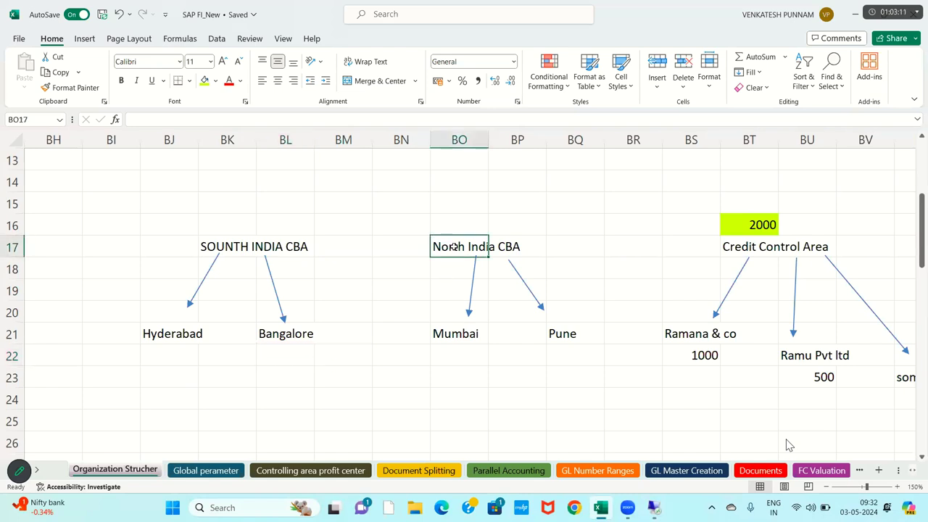
left_click(461, 355)
left_click(569, 356)
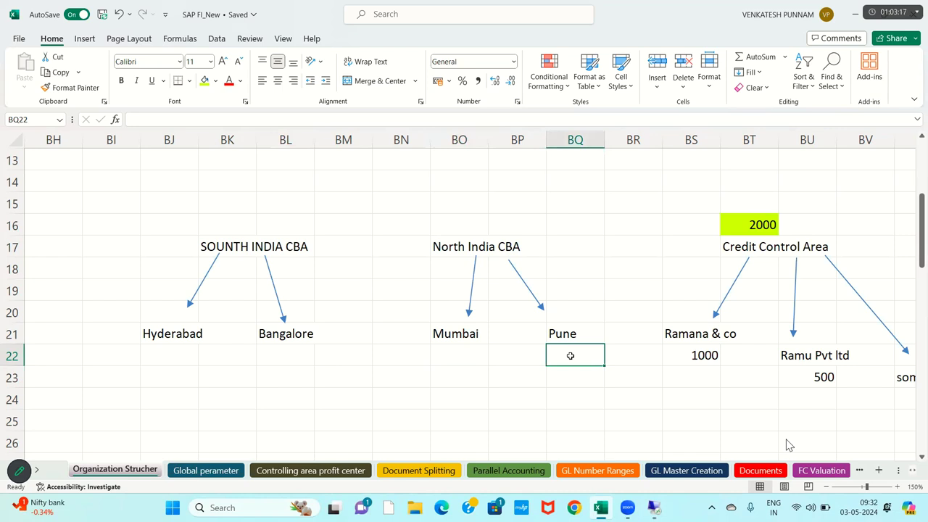
Switch to SAP, open Assign business area to consolidation business area, and position the list at RM
key("alt+Tab")
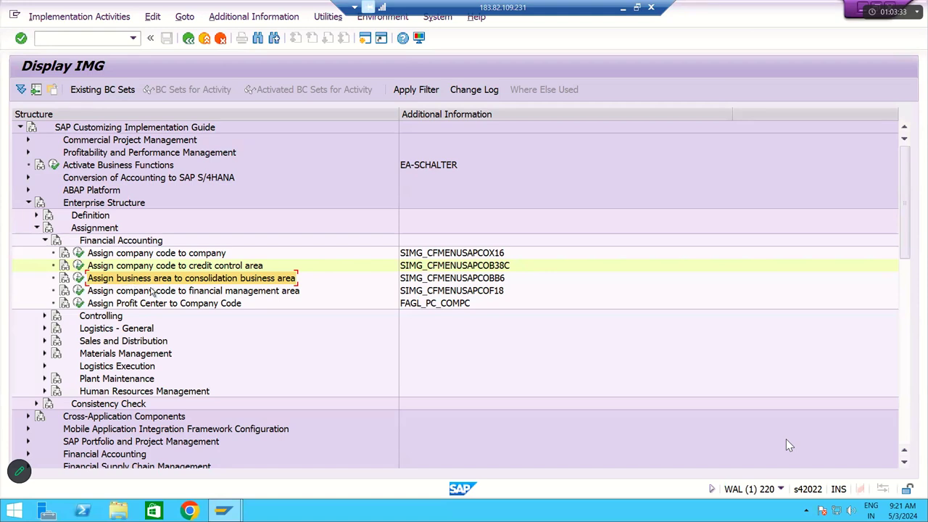
left_click(78, 278)
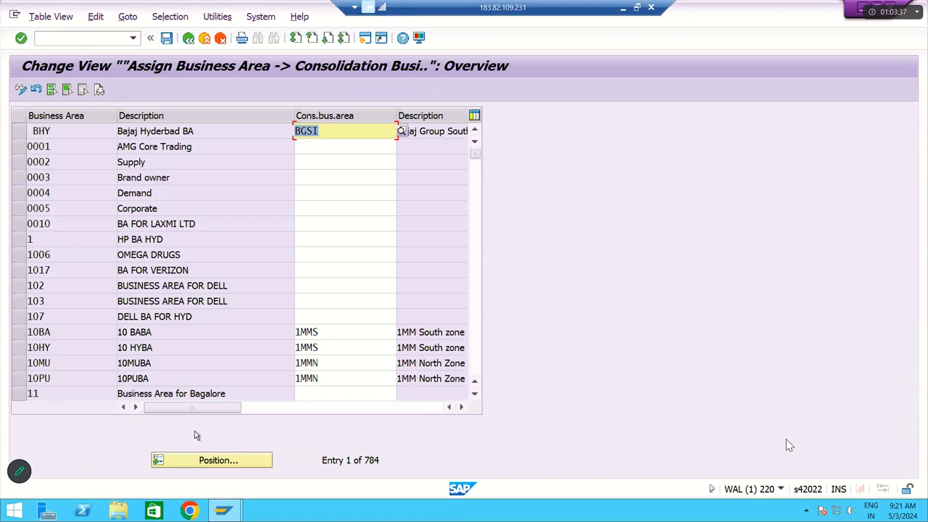
left_click(195, 455)
type("RM")
key("Return")
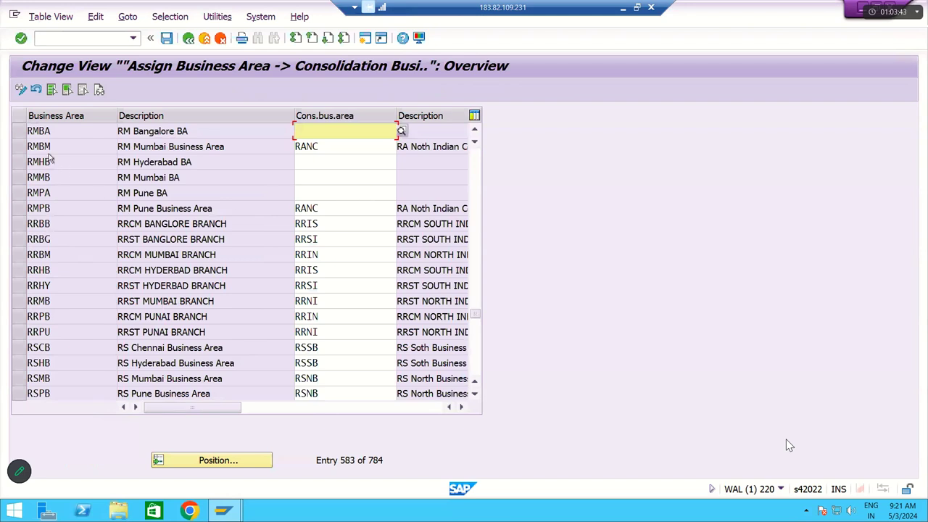
Assign consolidation business area RMSC to the RM Bangalore (RMBA) and RM Hyderabad (RMHB) business areas
left_click(319, 134)
type("RM")
key("BackSpace")
type("MSC")
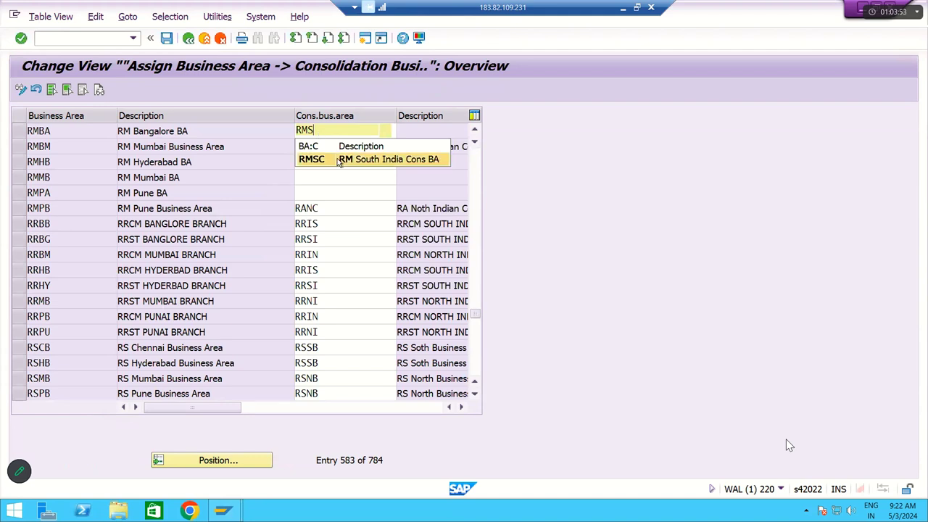
left_click(332, 159)
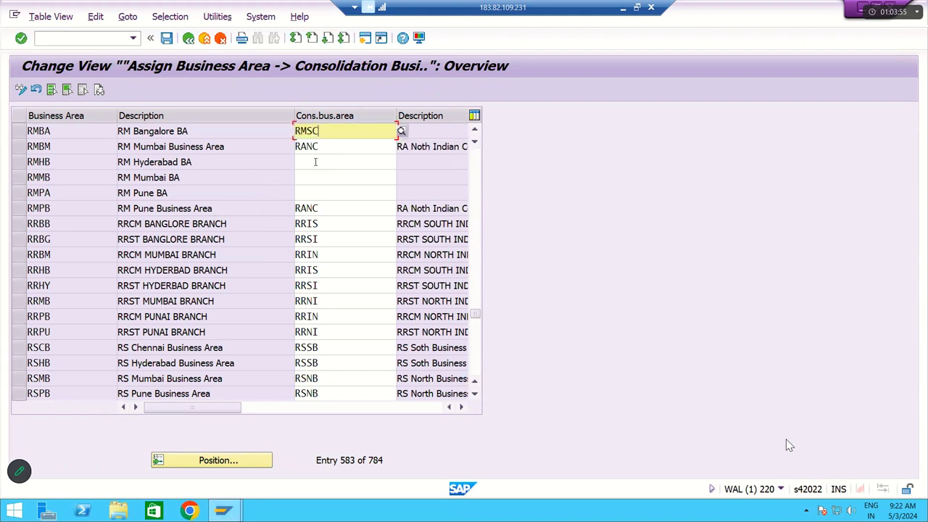
left_click(315, 162)
type("RM")
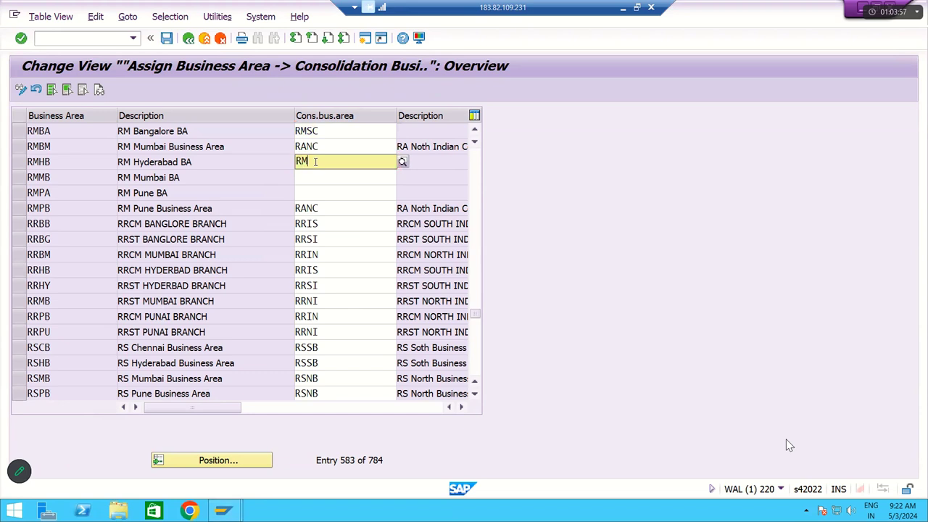
key("Down")
key("Down")
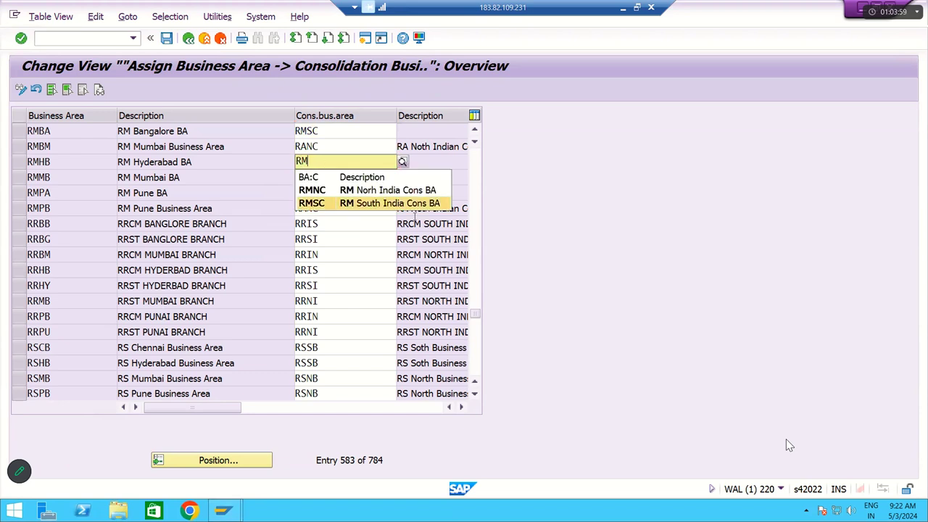
key("Return")
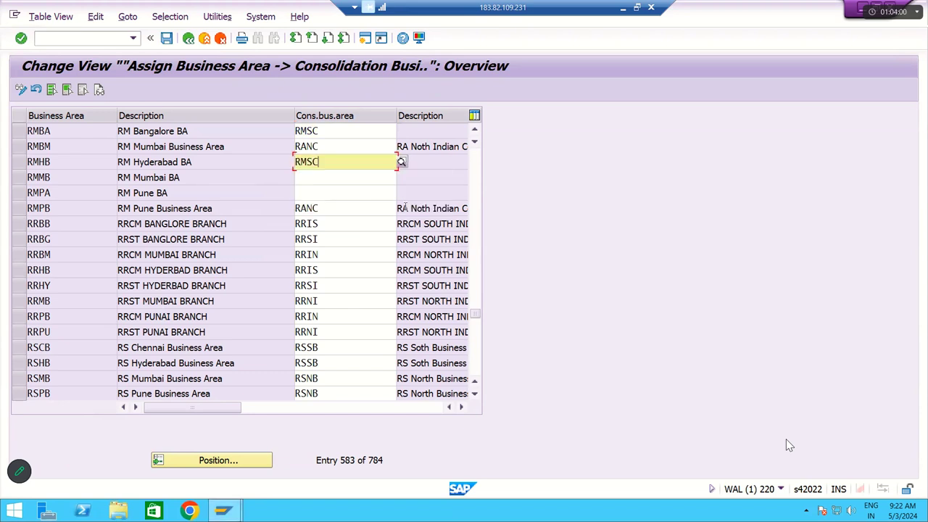
Assign consolidation business area RMNC to the RM Mumbai (RMMB) and RM Pune (RMPA) business areas
left_click(310, 178)
type("RM")
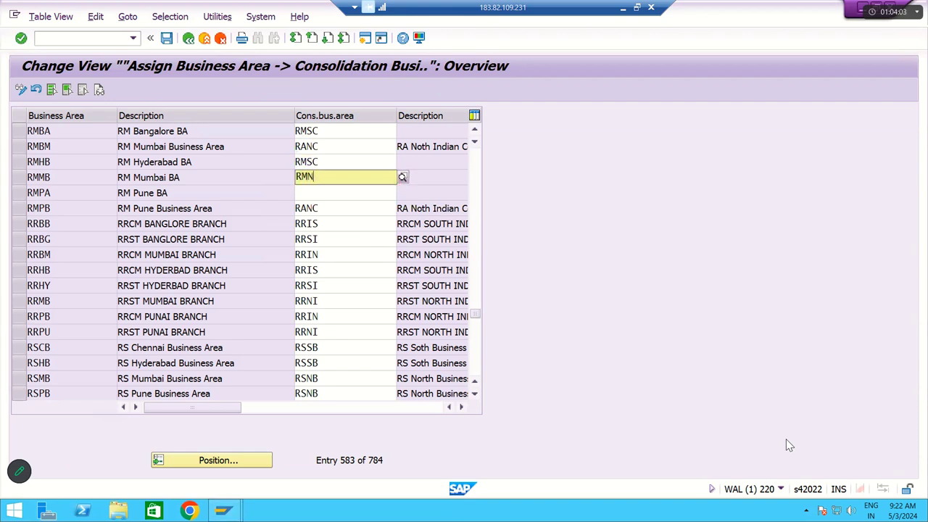
type("N")
left_click(313, 206)
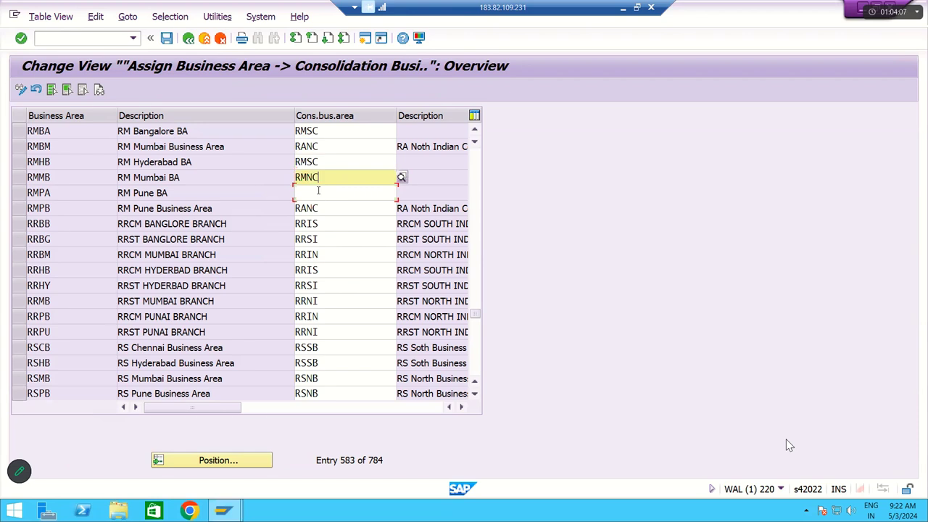
left_click(318, 191)
type("RMN")
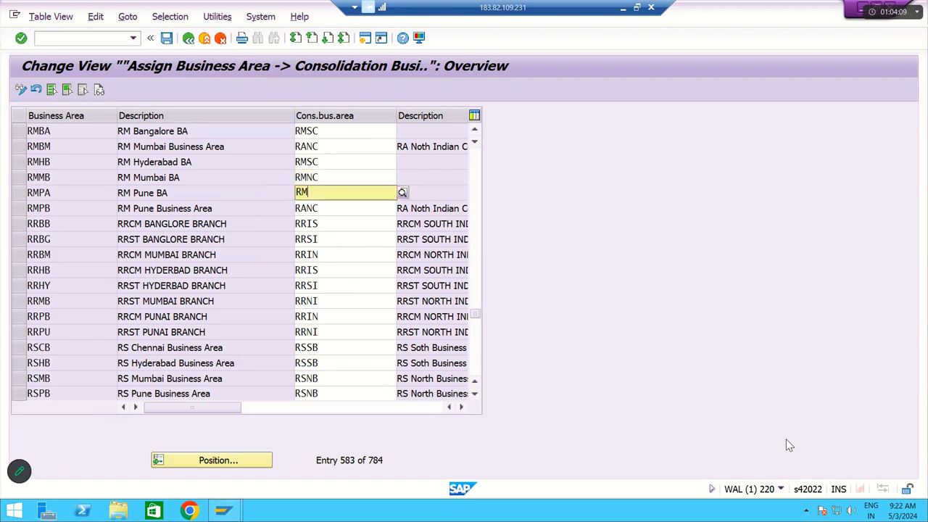
left_click(326, 221)
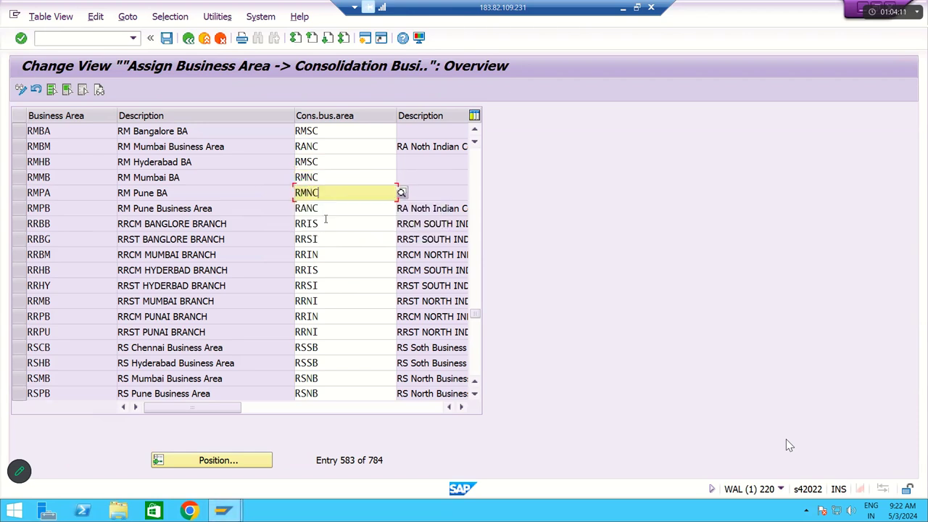
Validate the entries and check the South India and North India assignments of the RM Bangalore, Hyderabad, Mumbai and Pune business areas
left_click(27, 133)
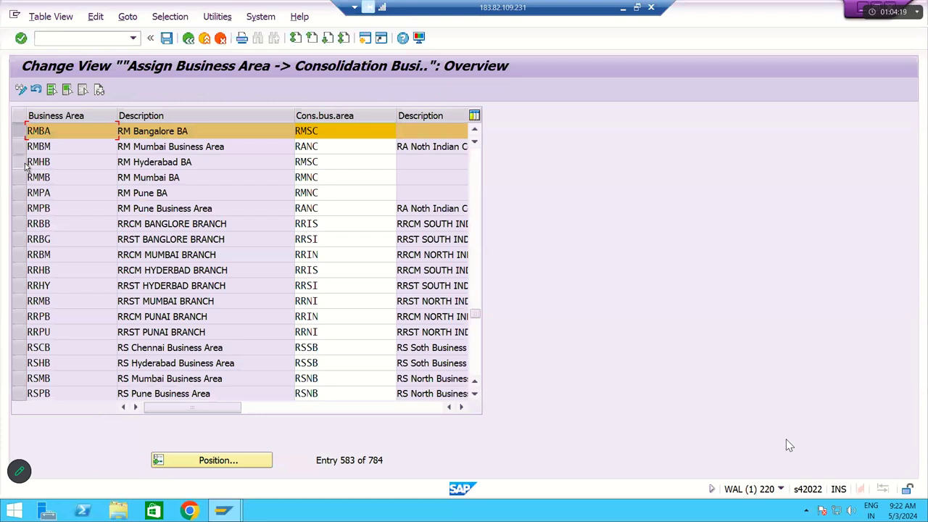
left_click(28, 164)
left_click(195, 162)
left_click_drag(110, 156, 299, 163)
key("Return")
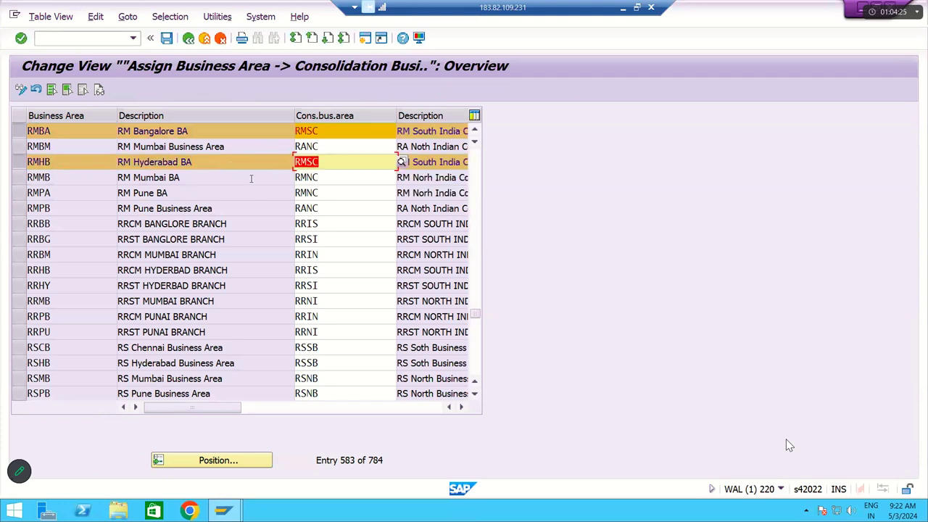
left_click_drag(414, 131, 461, 131)
left_click_drag(413, 162, 460, 163)
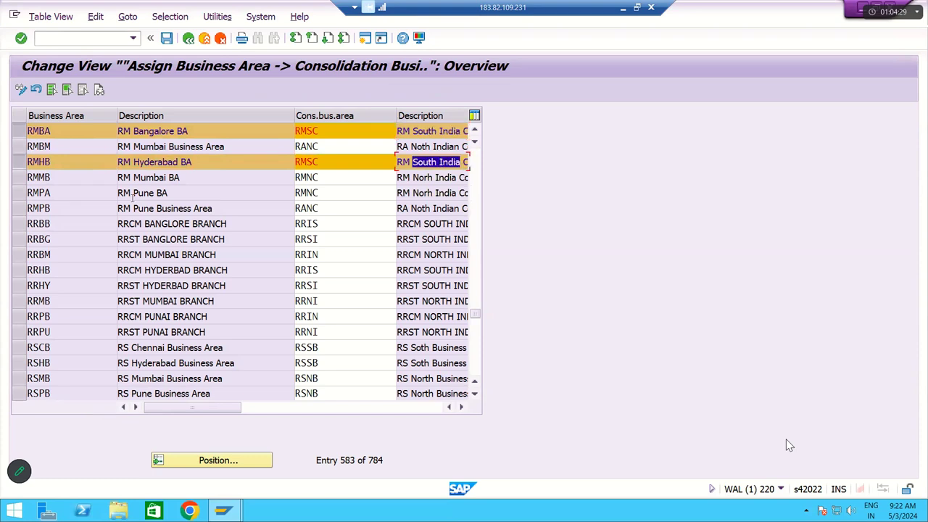
left_click(19, 178)
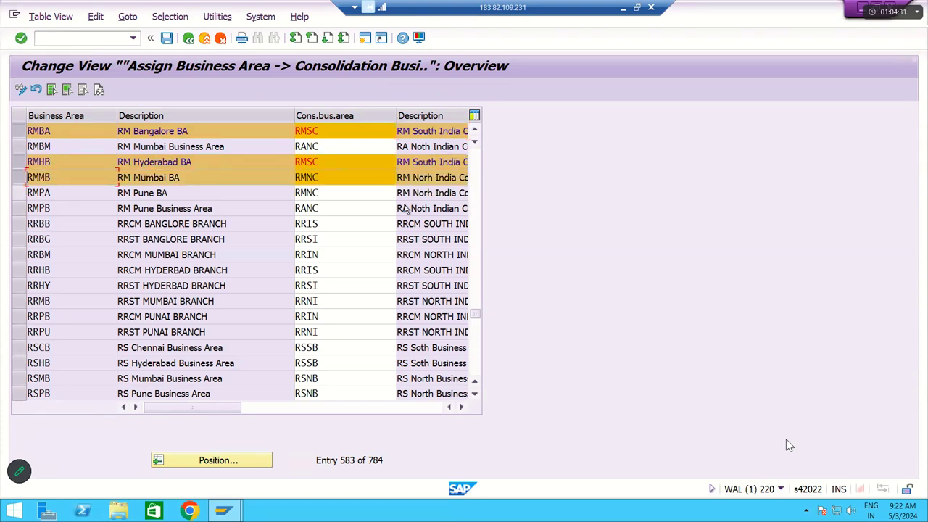
left_click(20, 192)
mouse_move(414, 178)
left_mouse_down()
mouse_move(458, 177)
mouse_move(424, 193)
left_mouse_up()
left_click(146, 178)
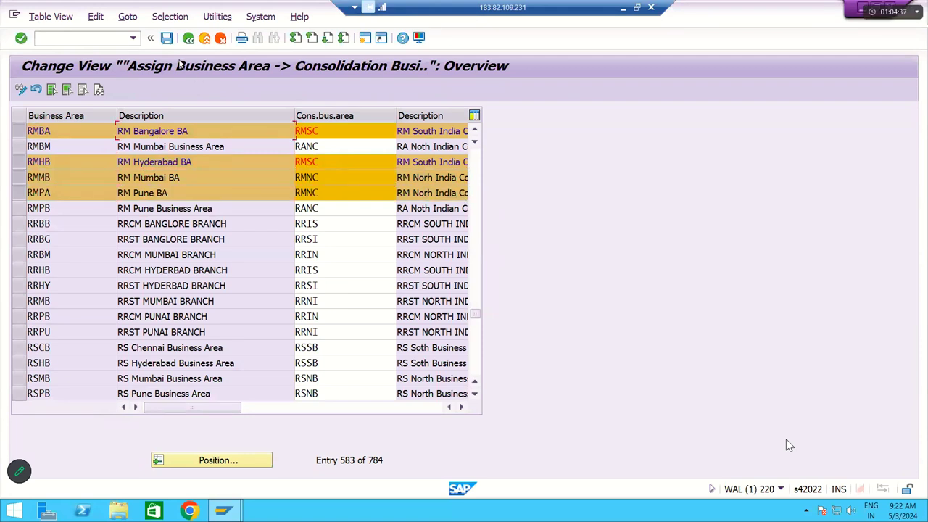
Save the business area assignments under customizing request WALK904442 and return to the implementation guide
left_click(166, 40)
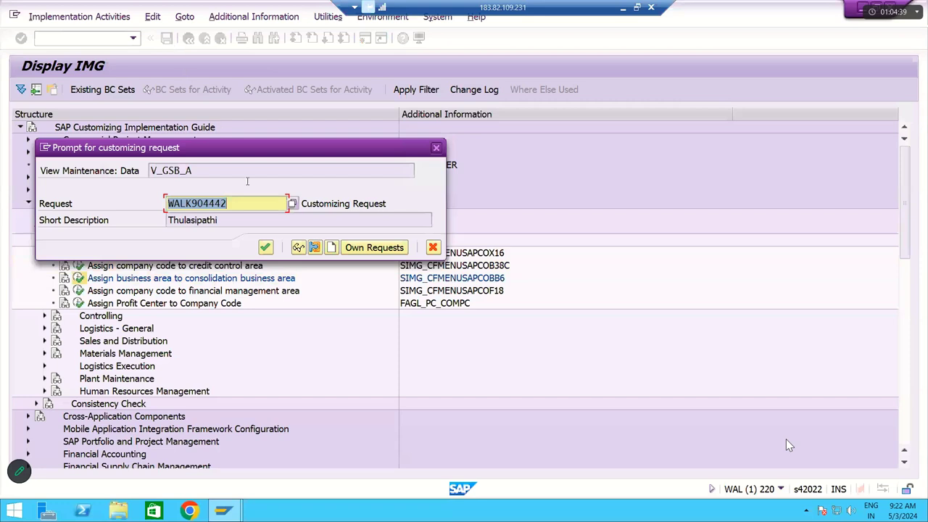
left_click(265, 247)
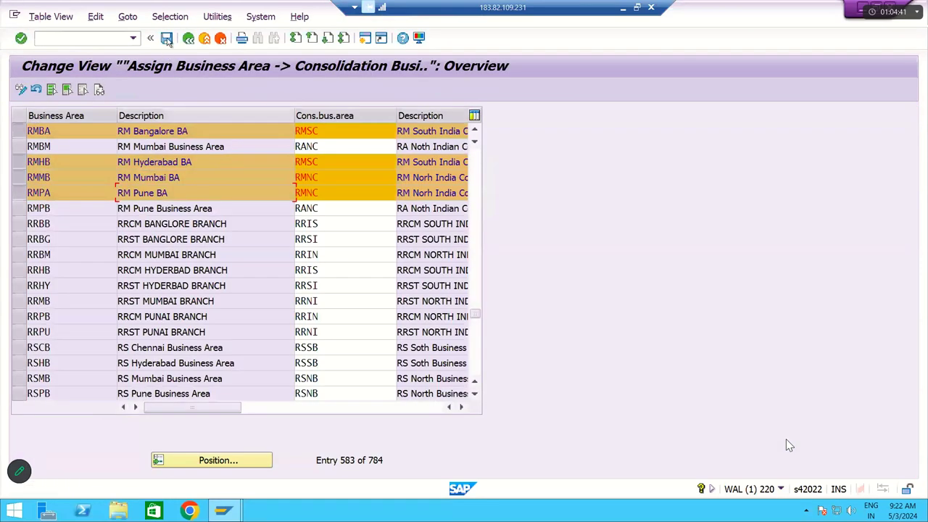
left_click(187, 38)
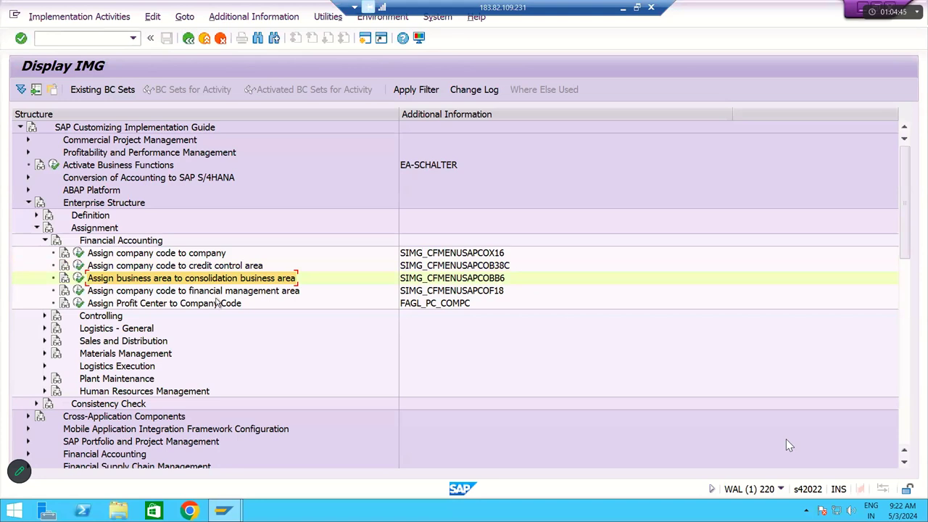
Open Assign company code to financial management area and position the list at company code RM11
left_click(276, 293)
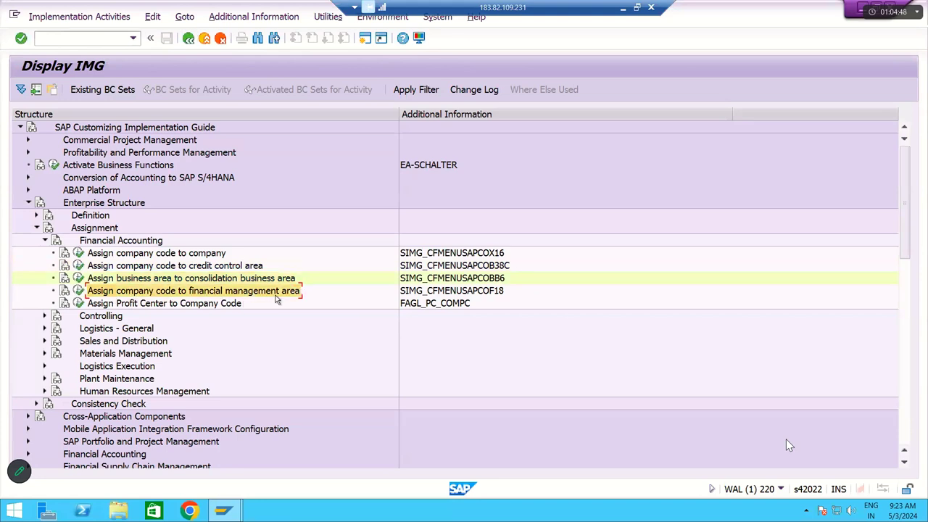
left_click(78, 290)
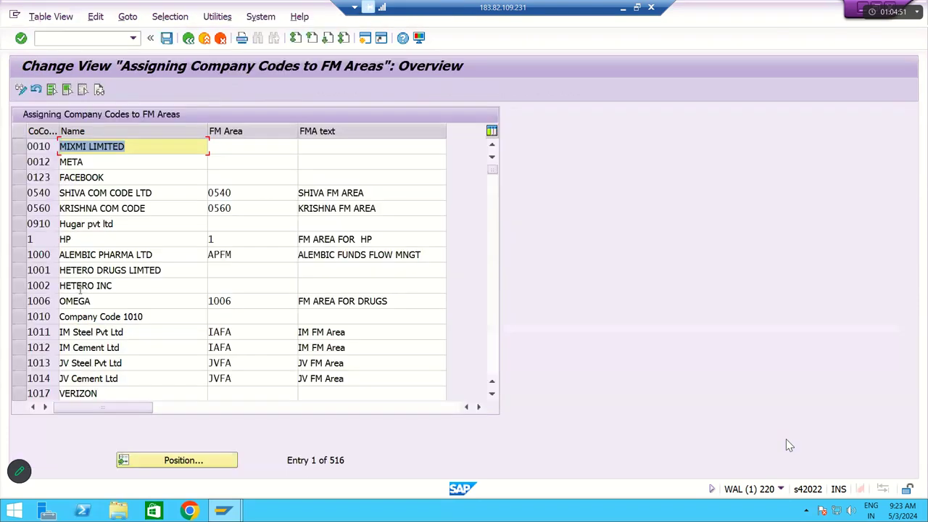
left_click(161, 457)
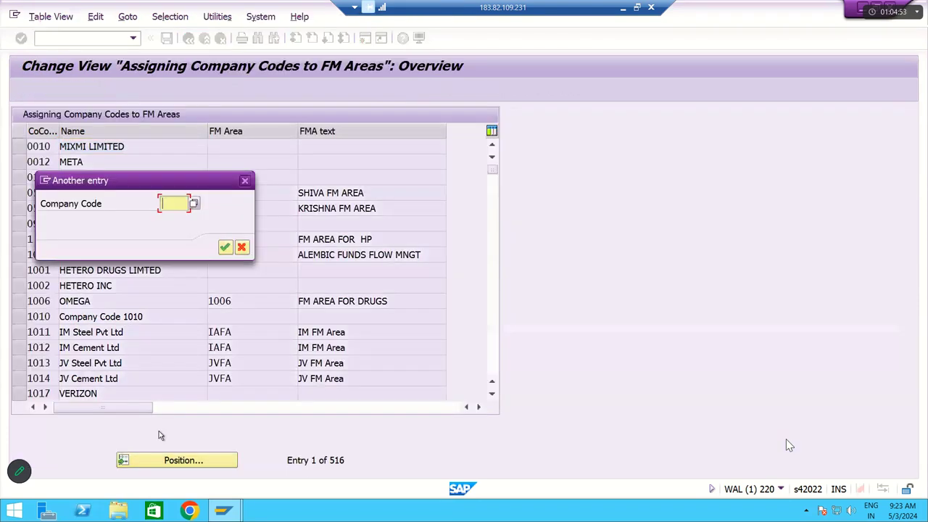
type("RM11")
key("Return")
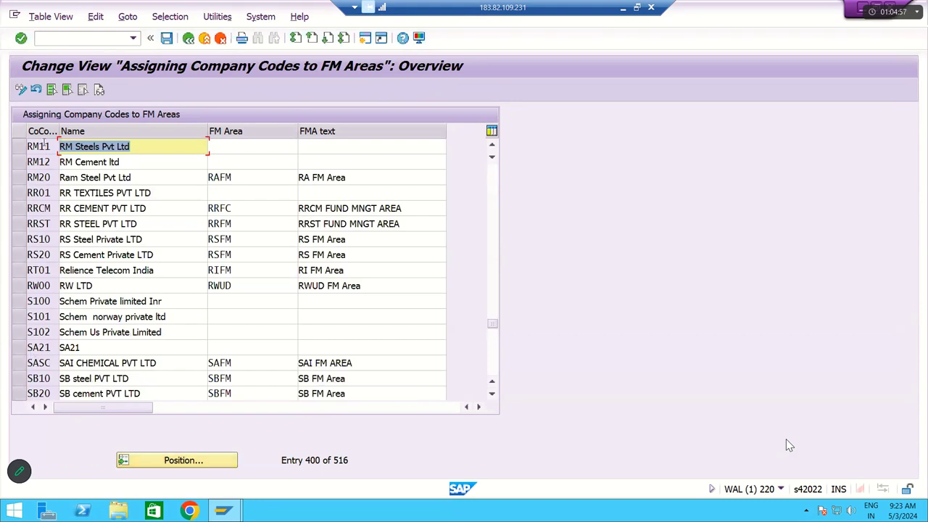
left_click(55, 163)
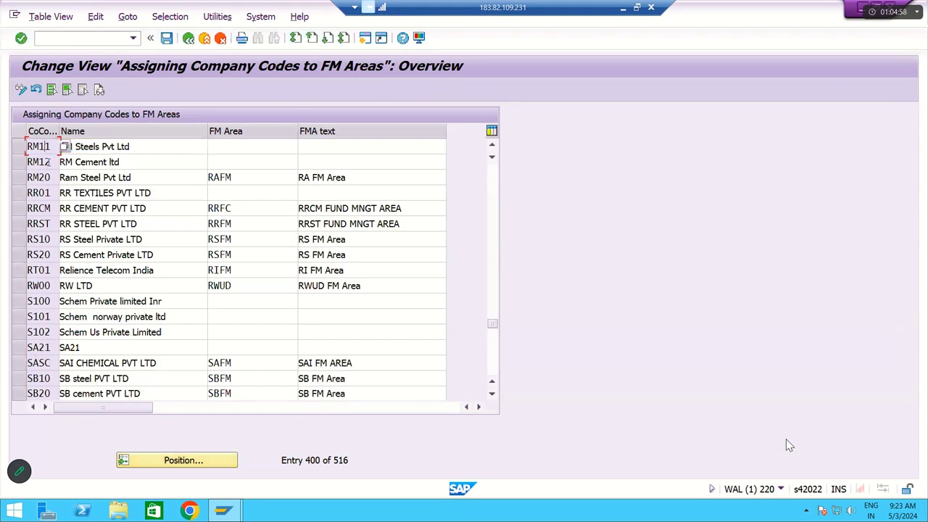
Assign FM area RMFM to company codes RM11 (RM Steels Pvt Ltd) and RM12 (RM Cement ltd)
left_click(232, 151)
type("RM")
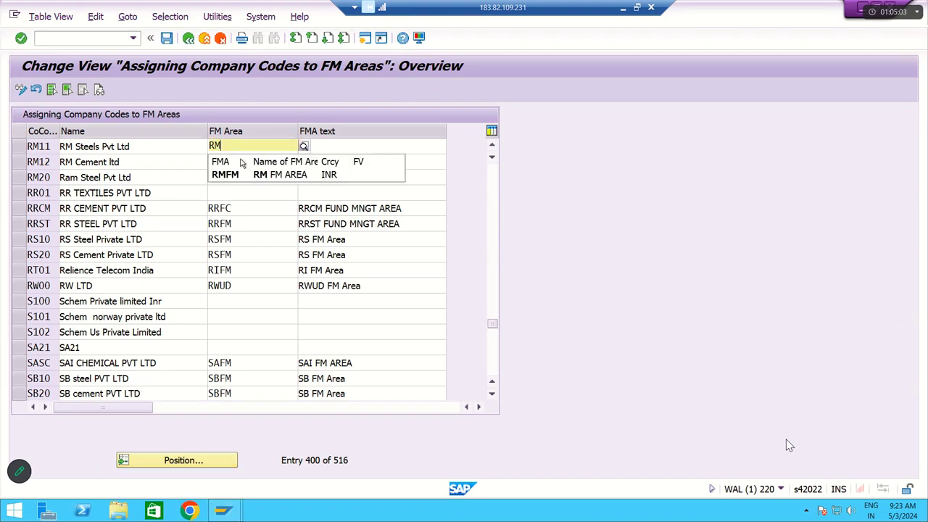
left_click(288, 175)
left_click(236, 161)
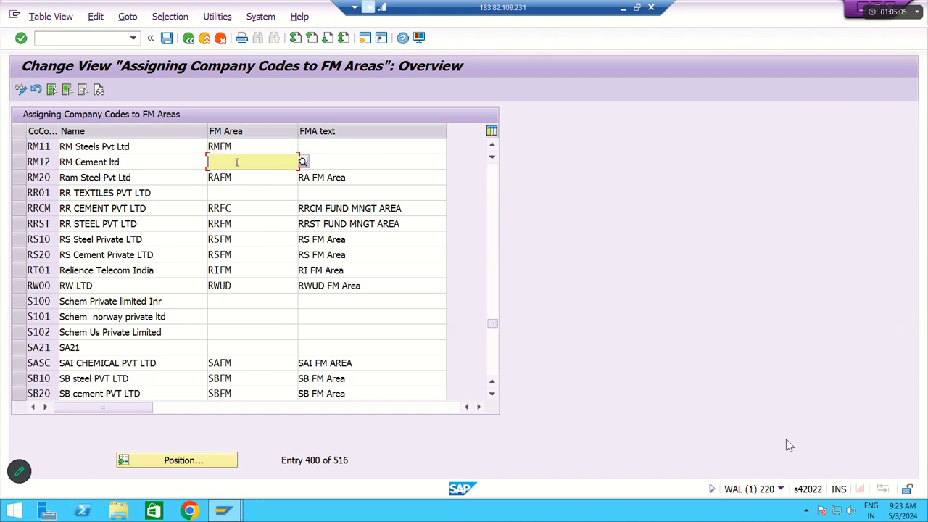
type("RMFM")
left_click(63, 162)
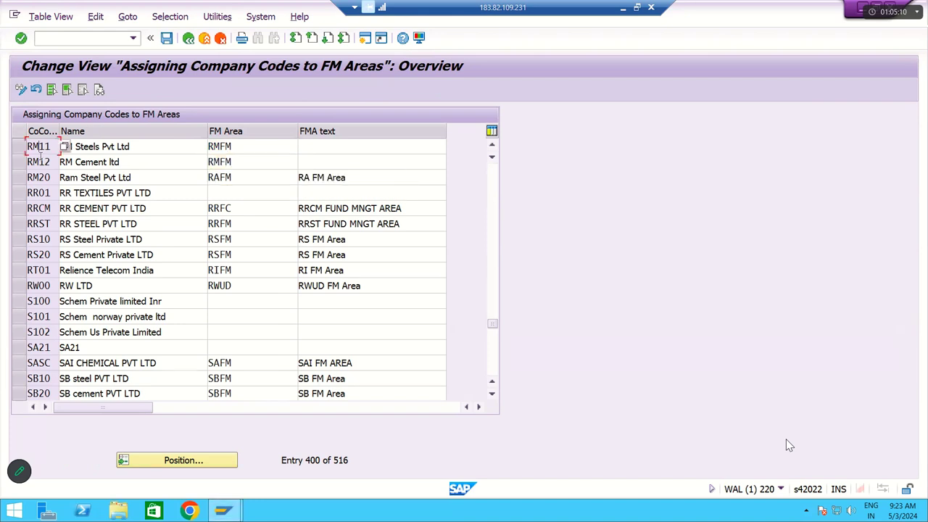
left_click(234, 162)
key("Return")
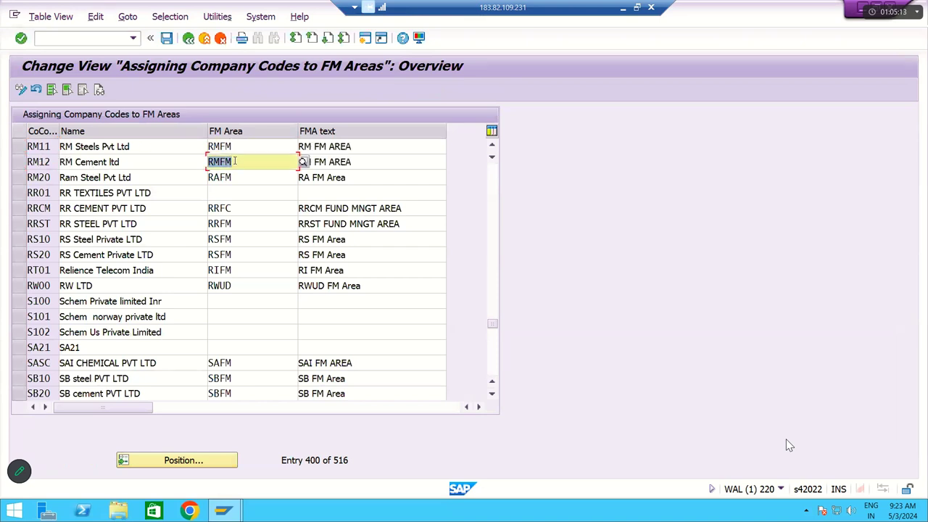
Save the FM area assignments under customizing request WALK904442
left_click(271, 150)
left_click(266, 160)
key("Return")
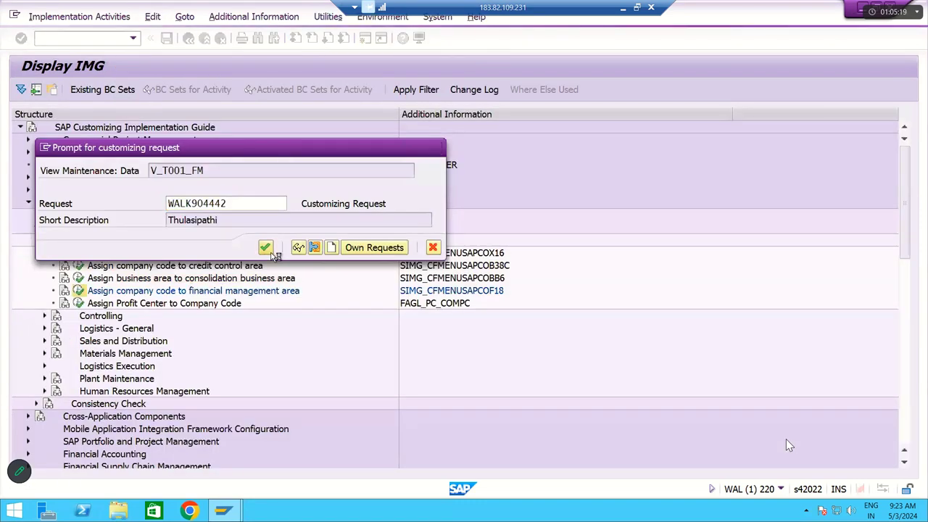
left_click(267, 248)
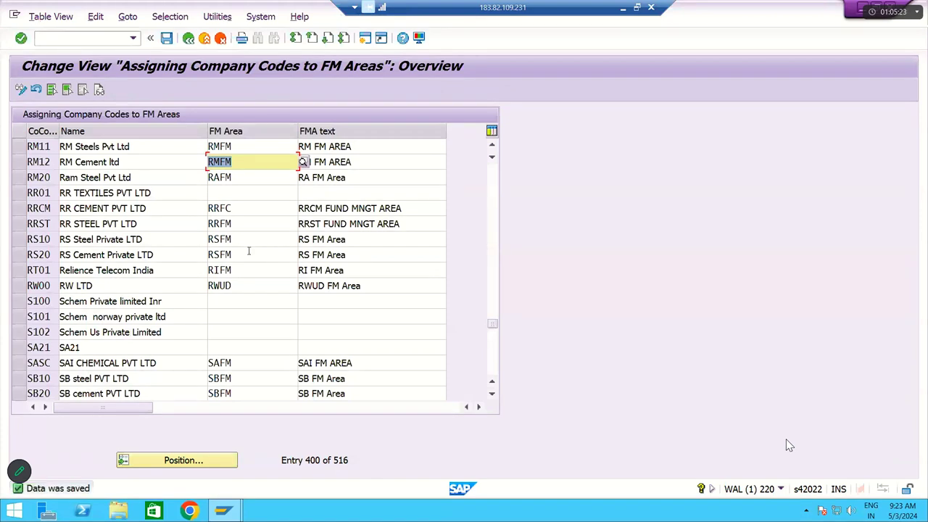
left_click(166, 40)
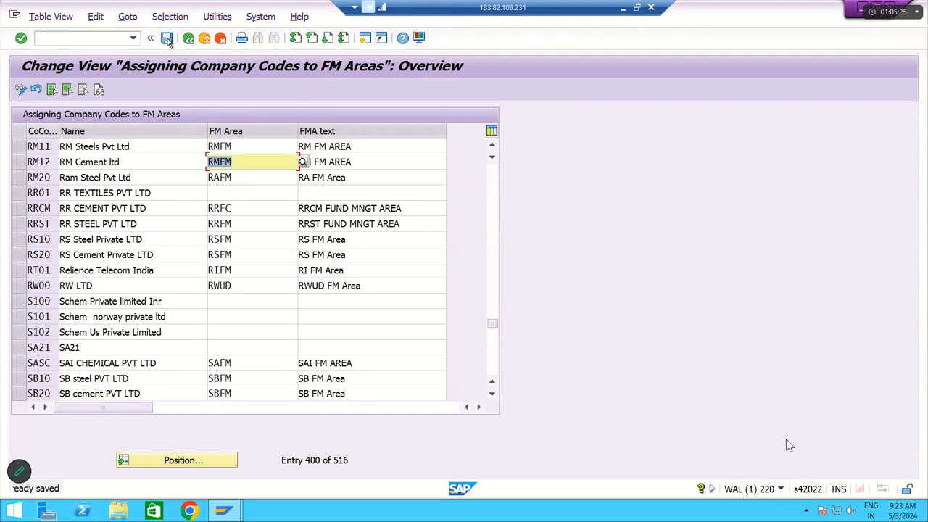
left_click(622, 7)
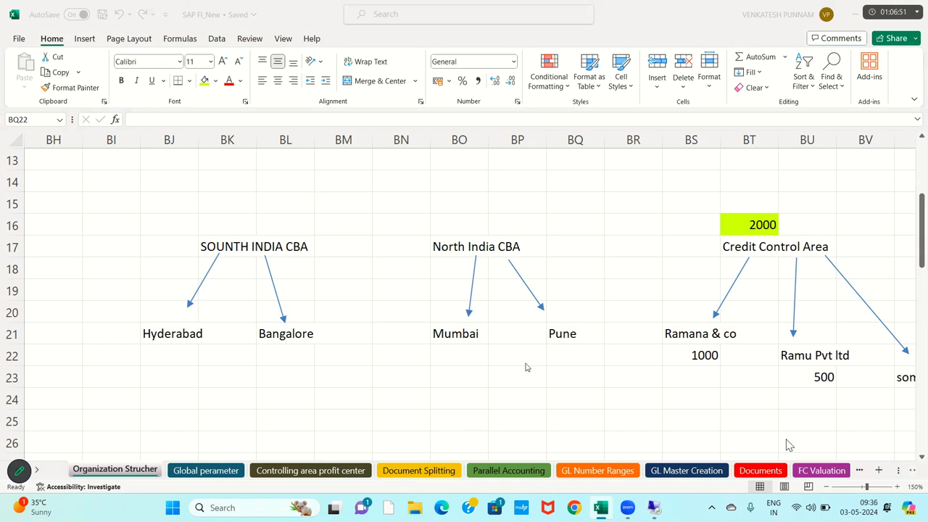
left_click(653, 507)
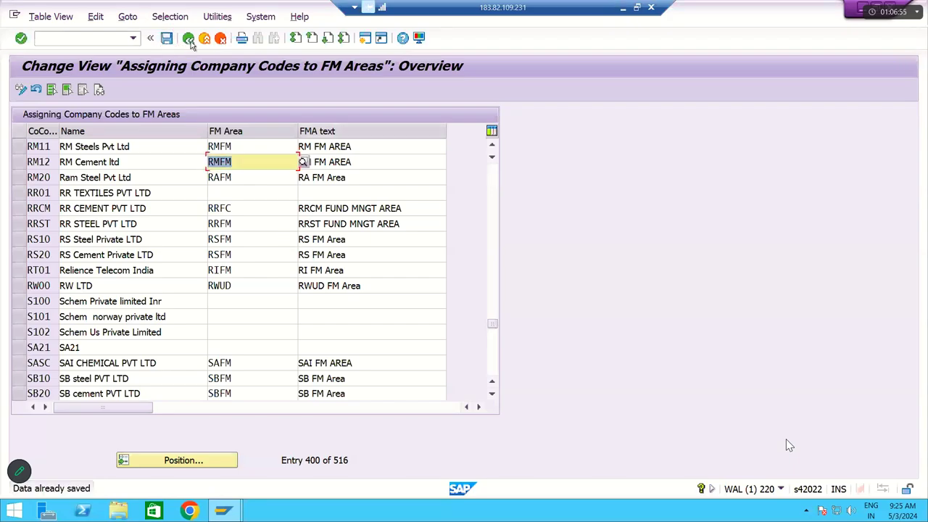
Leave the FM area assignment and the implementation guide, and log off from the S/4HANA system
left_click(188, 38)
left_click(188, 38)
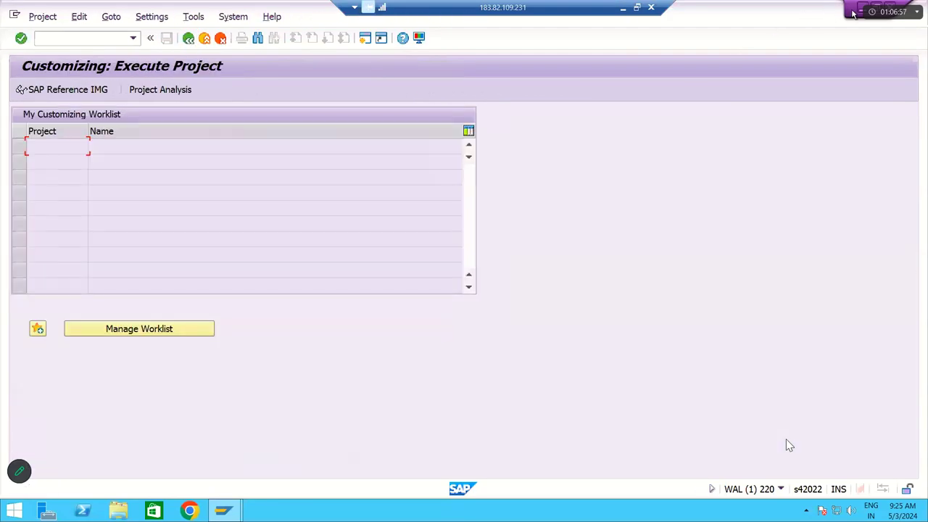
key("alt+F4")
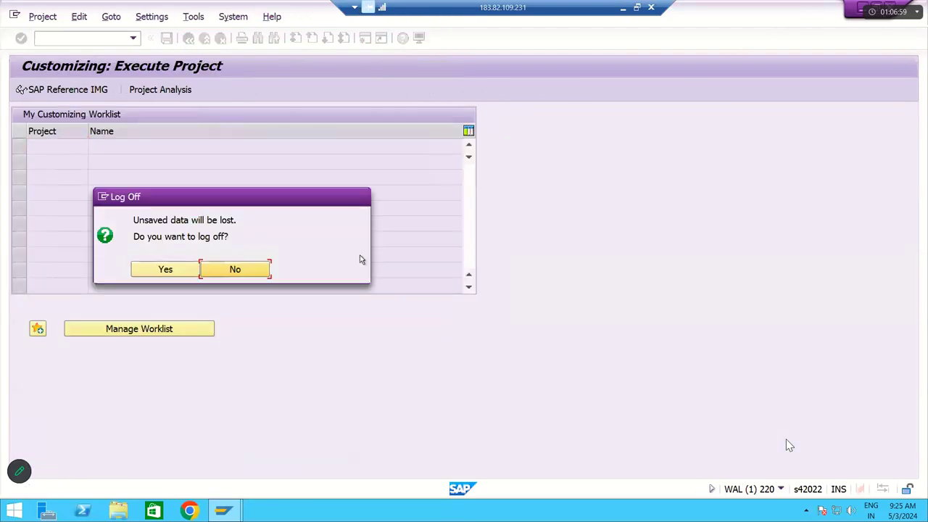
left_click(189, 269)
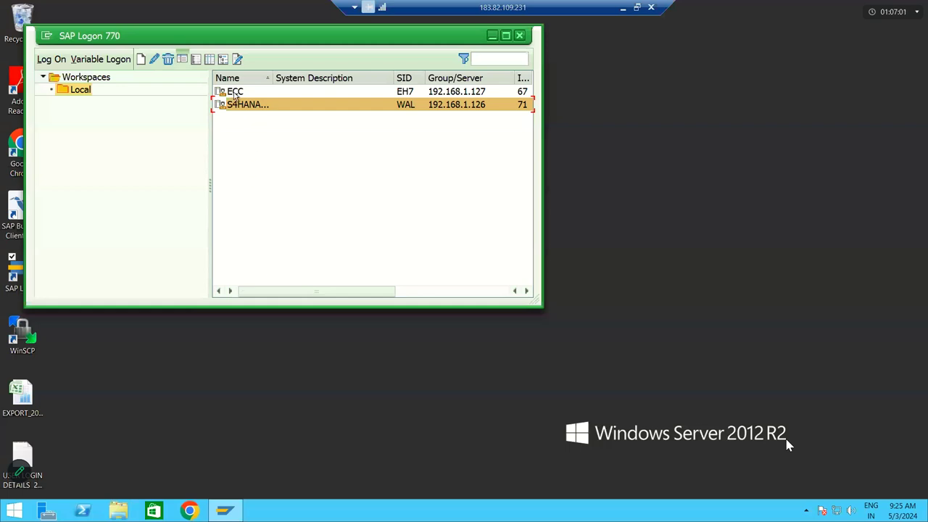
Log on to client 800 of the ECC system with the user name and the account password
left_click(271, 93)
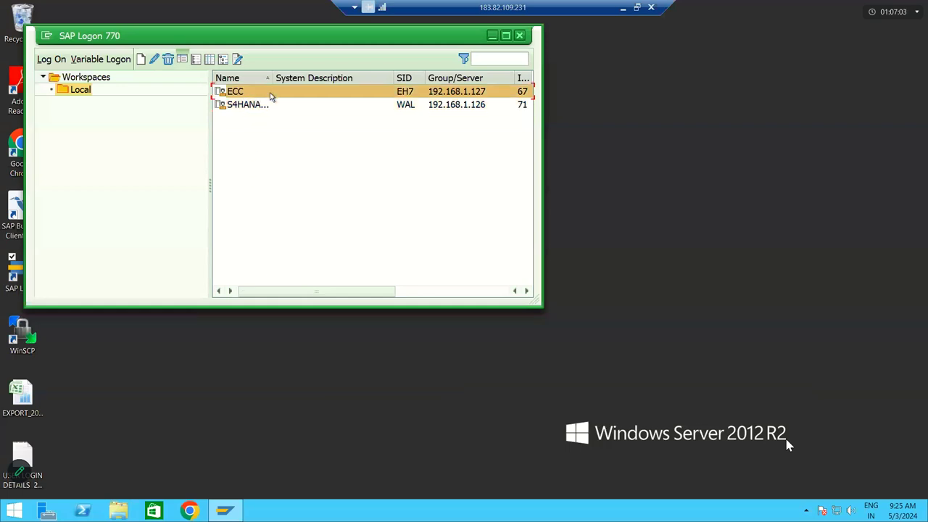
double_click(270, 92)
type("king")
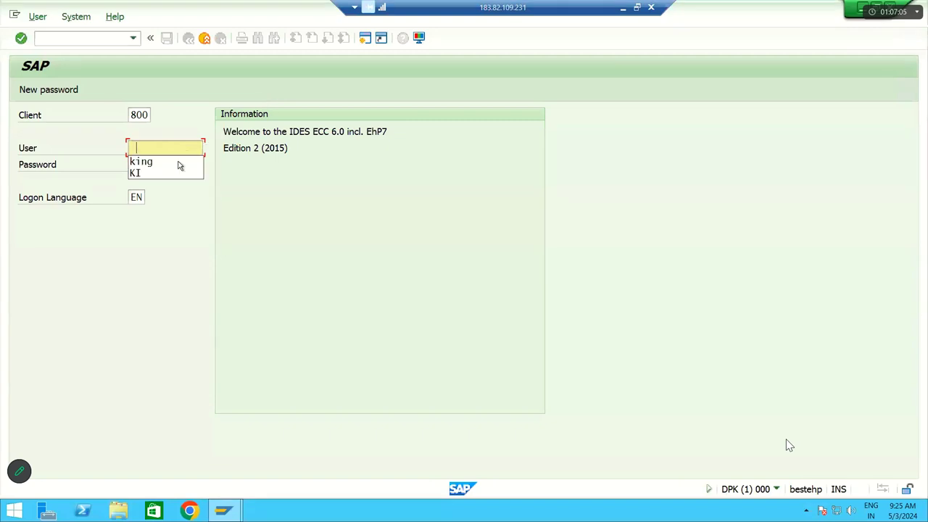
left_click(179, 161)
type("*********")
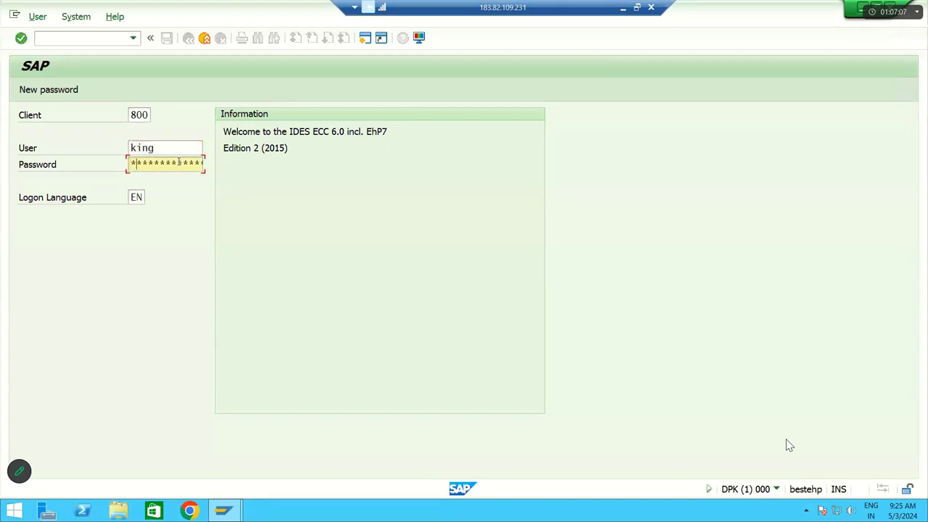
key("Return")
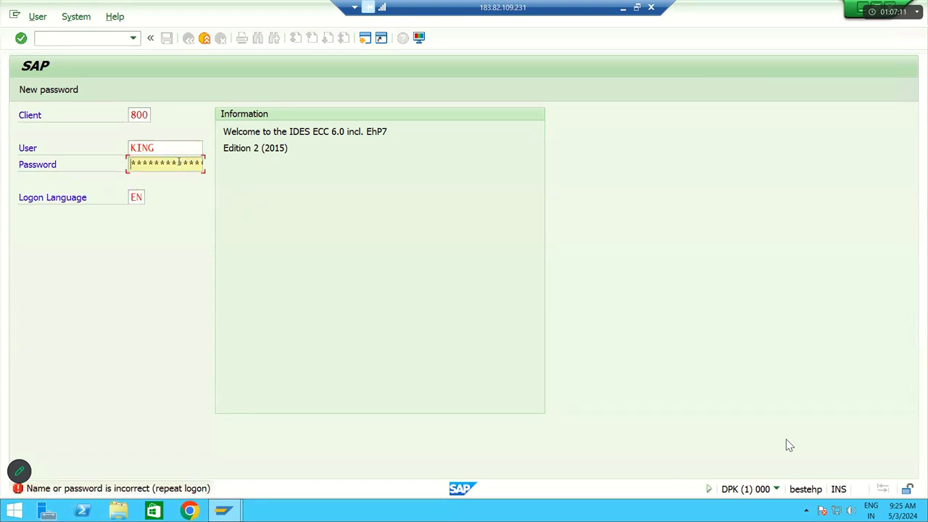
type("*******")
key("Return")
key("Return")
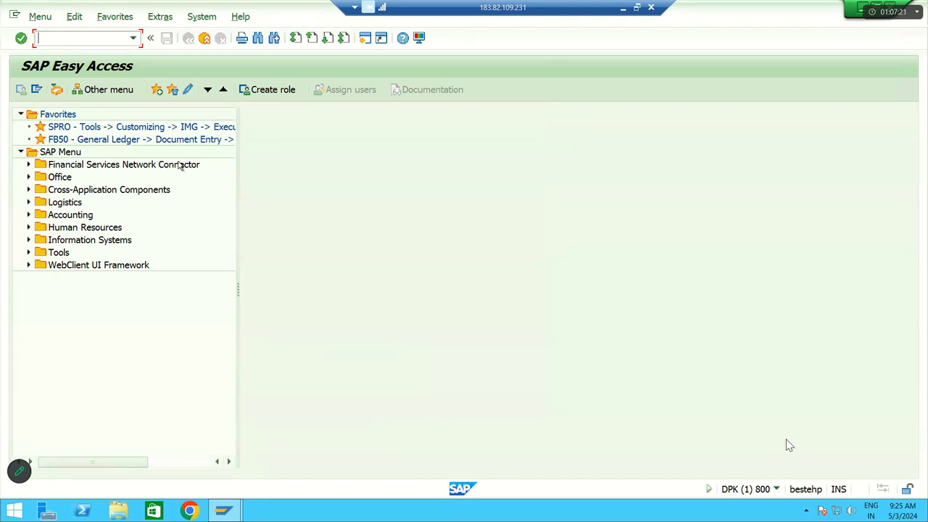
Check the ECC system status, examining the database system in the database data, and close the status information
left_click(203, 19)
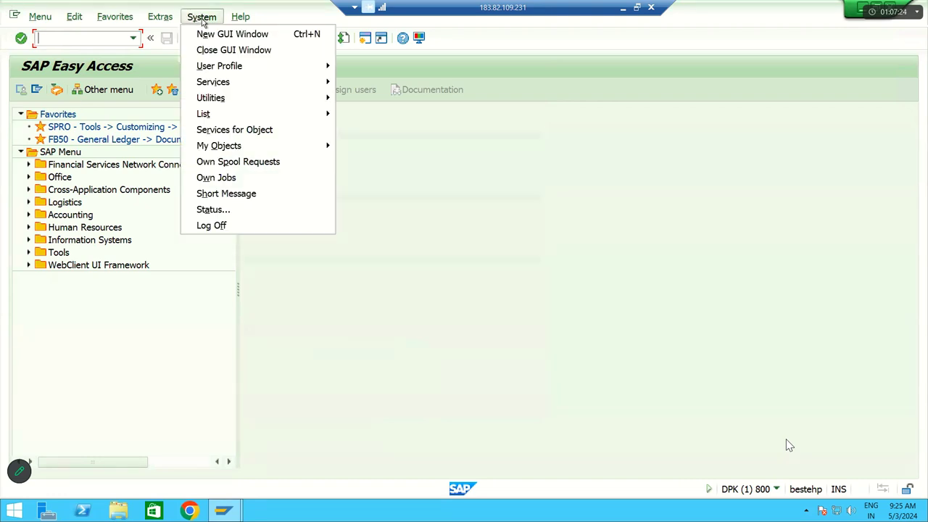
left_click(230, 211)
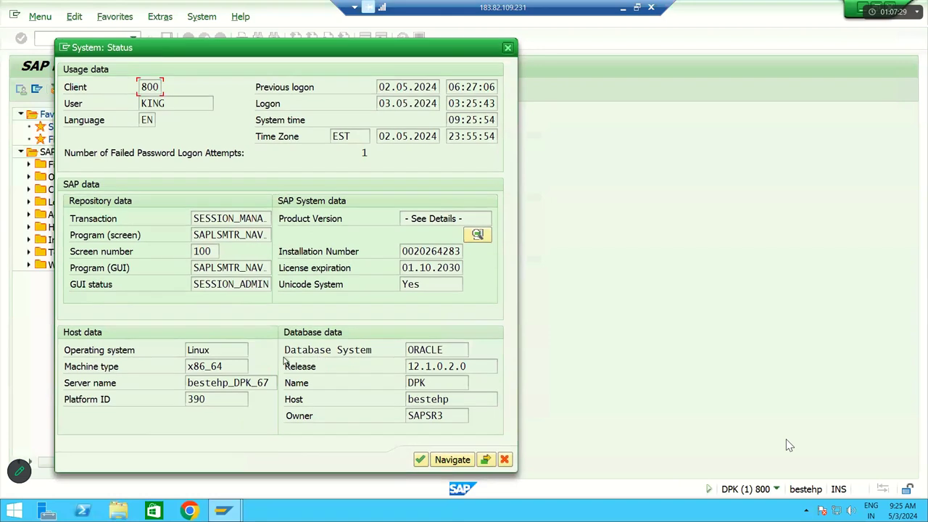
left_click_drag(443, 350, 403, 354)
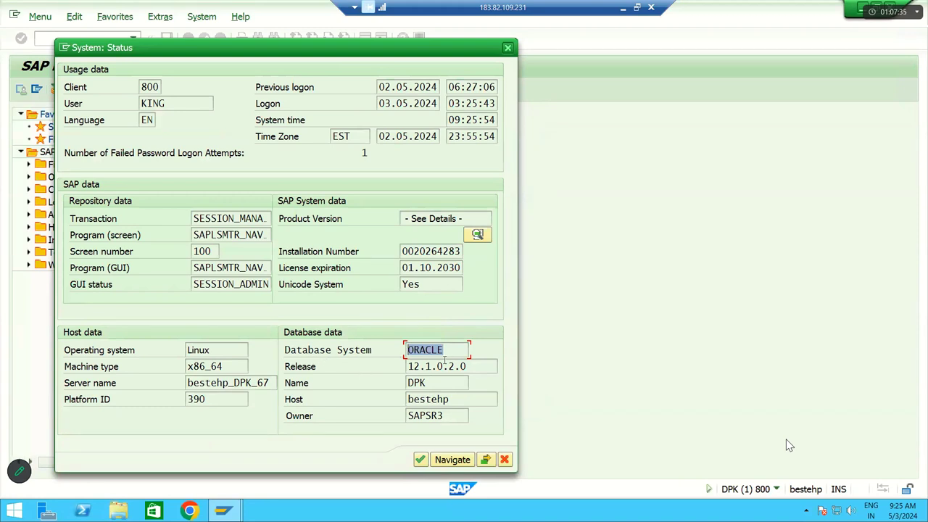
key("Right")
key("shift+Home")
left_click(508, 49)
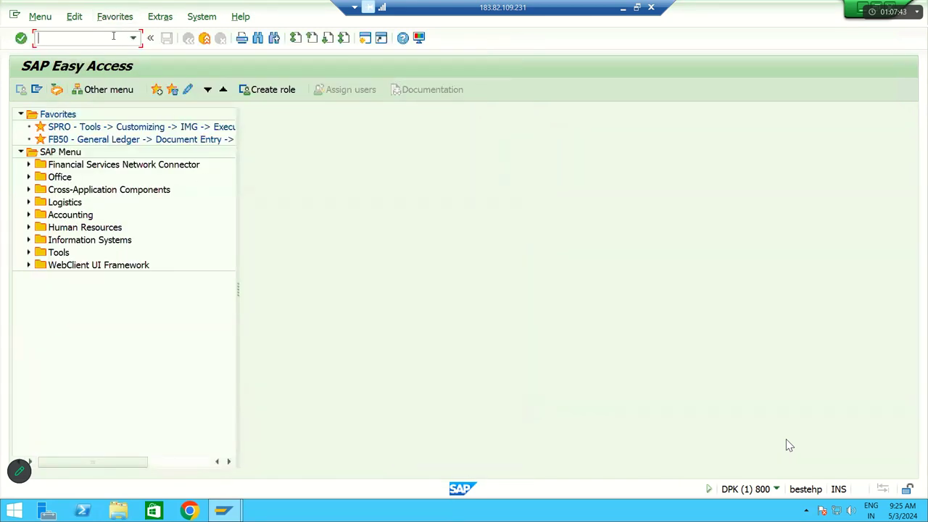
Start transaction SPRO and open the SAP Reference IMG
type("SPRO")
key("Return")
left_click(64, 94)
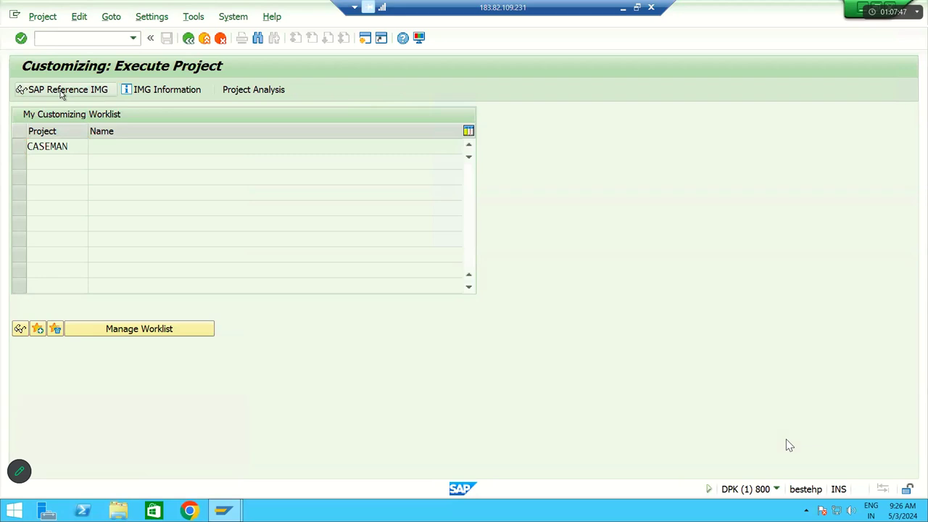
Expand Enterprise Structure, Definition and Financial Accounting in the implementation guide to show the definition activities
left_click(78, 190)
key("Down")
key("Down")
key("Down")
key("Down")
key("Down")
key("Right")
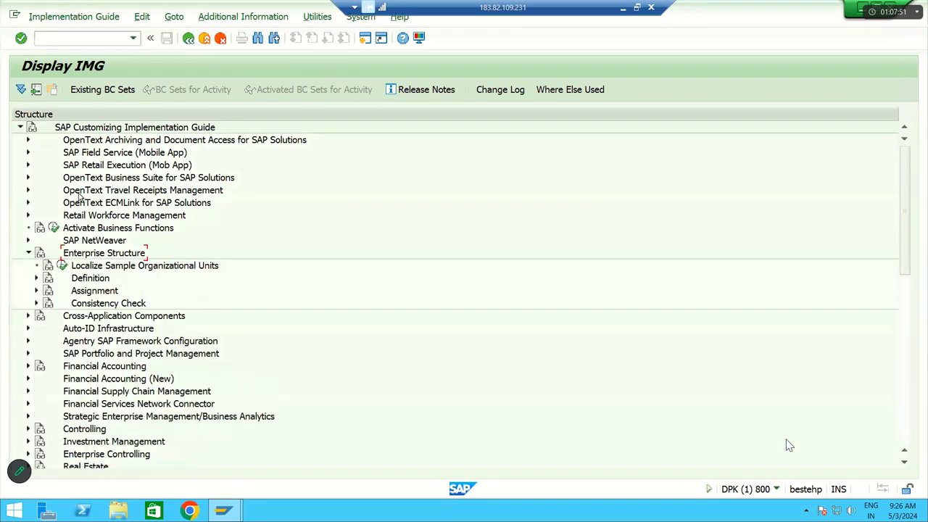
key("Right")
key("Down")
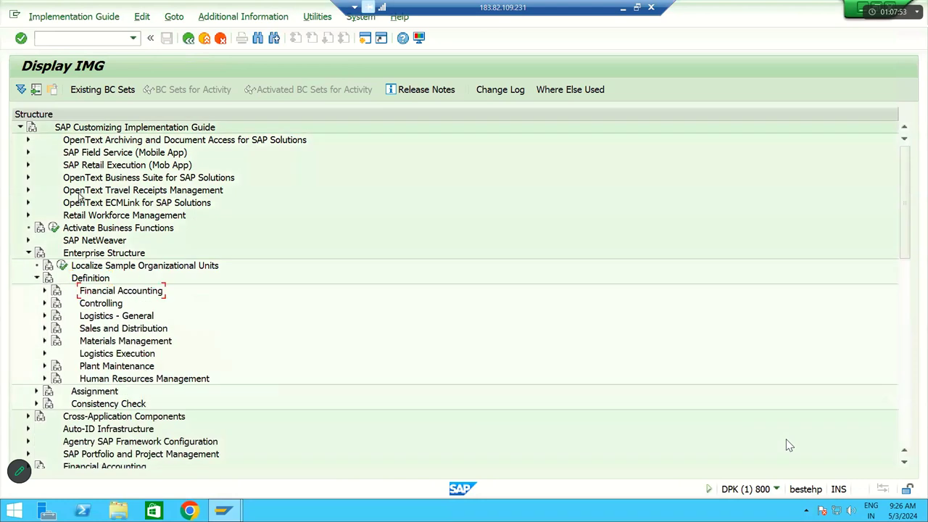
key("Right")
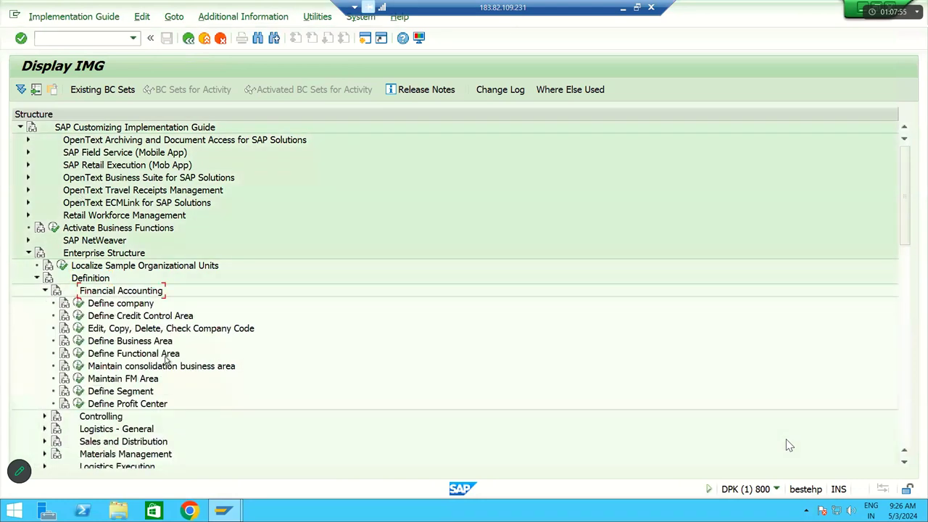
Try to run the Define Functional Area activity, read the message help, and close it
left_click(114, 316)
left_click(141, 336)
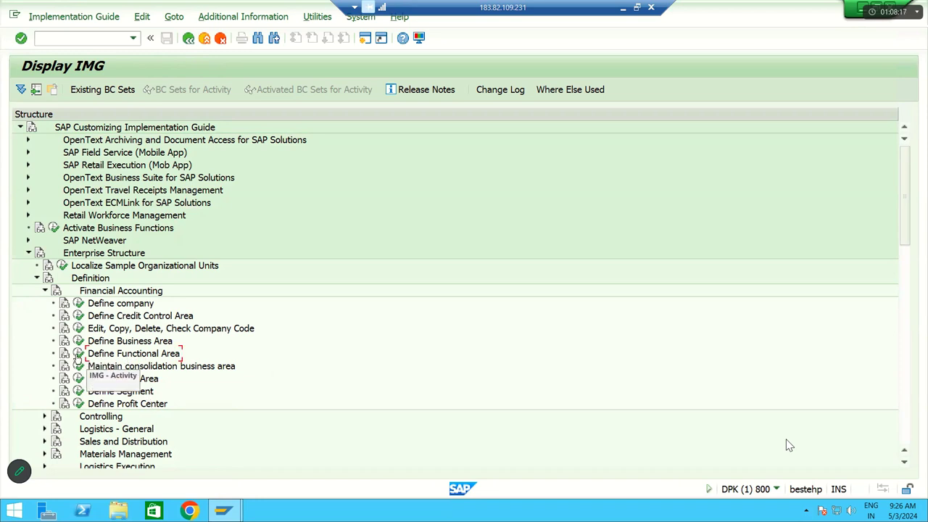
left_click(78, 355)
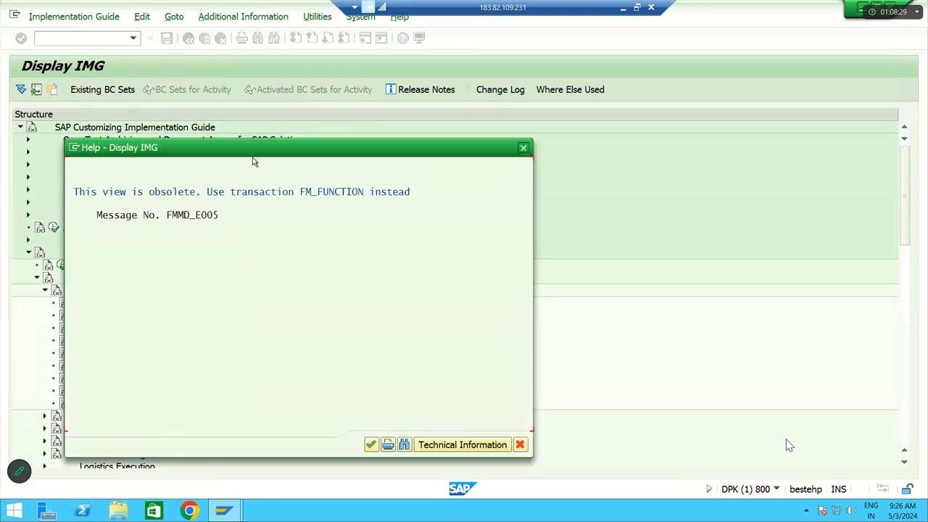
left_click_drag(310, 154, 442, 139)
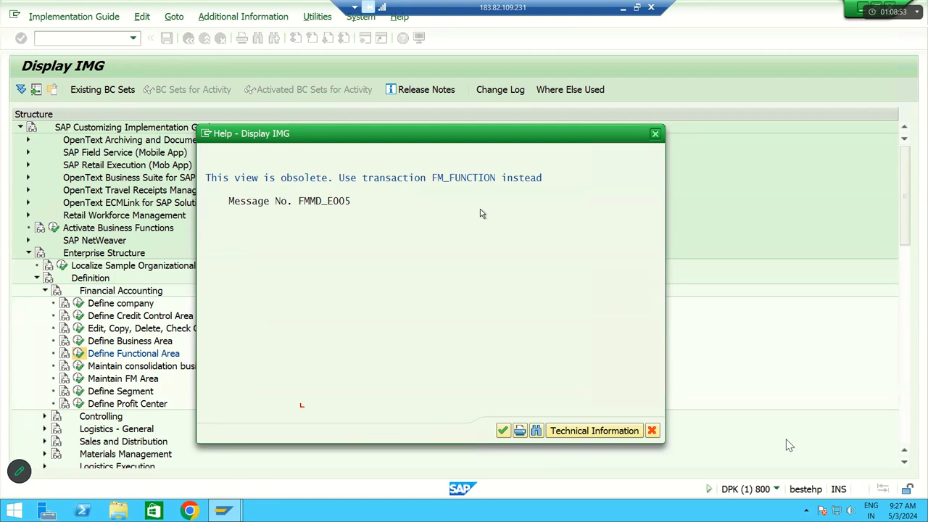
left_click(655, 136)
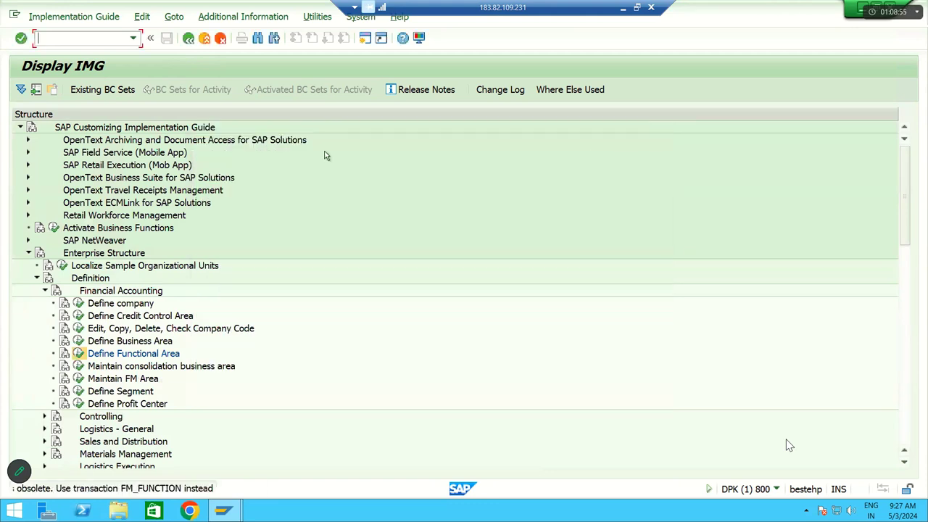
Reopen the SAP Reference IMG and expand Enterprise Structure, Assignment and Financial Accounting to show the assignment activities
left_click(188, 39)
left_click(62, 93)
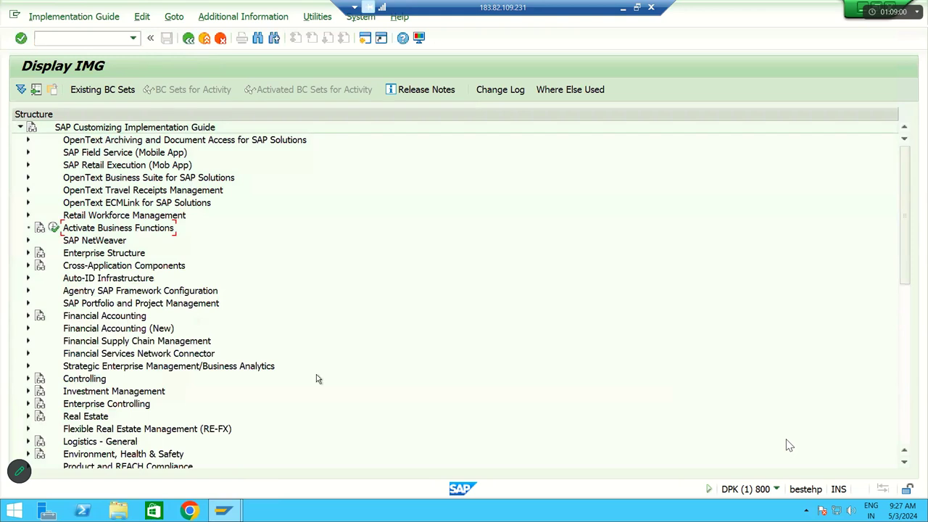
left_click(116, 240)
key("Down")
key("Right")
key("Down")
key("Right")
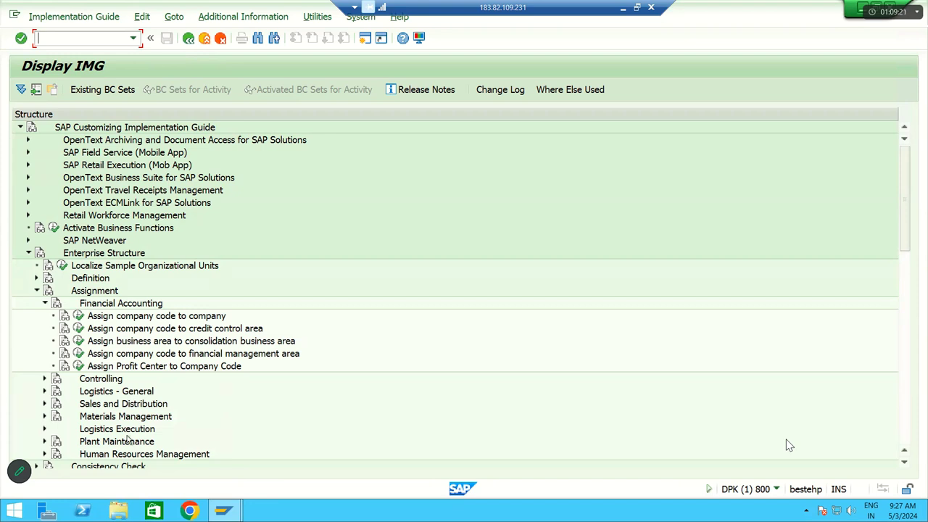
Review the assignment activities for company, credit control area, consolidation business area and financial management area
left_click(144, 331)
left_click(185, 318)
left_click(106, 328)
left_click(180, 345)
left_click(132, 356)
Close the implementation guide session and log off from the ECC system
left_click(915, 9)
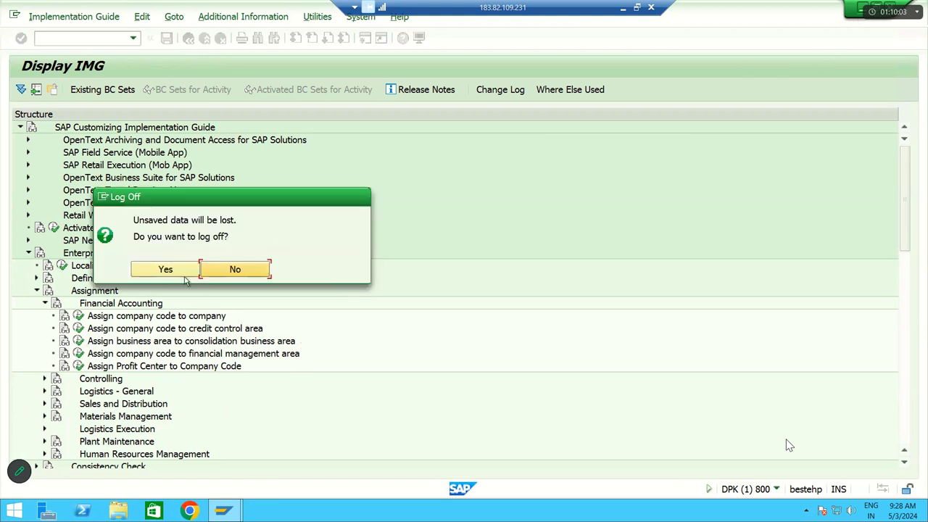
left_click(163, 272)
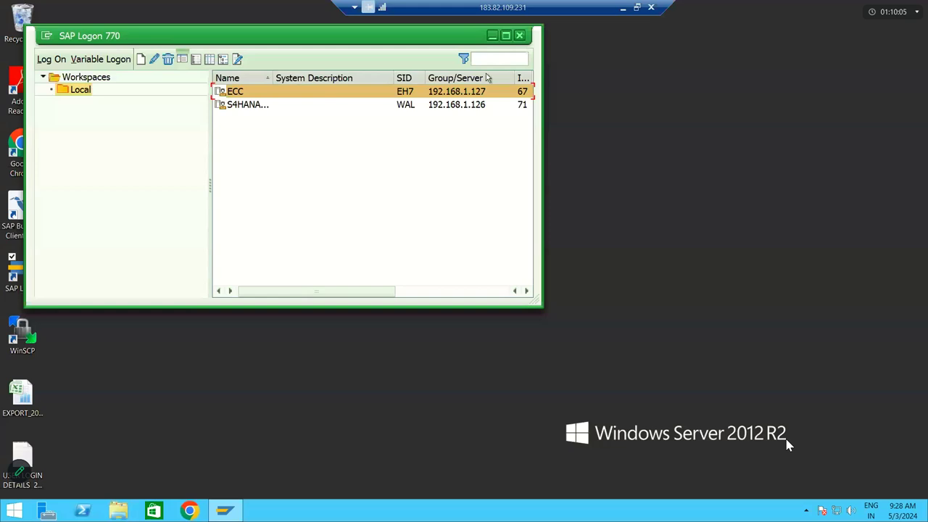
left_click(430, 106)
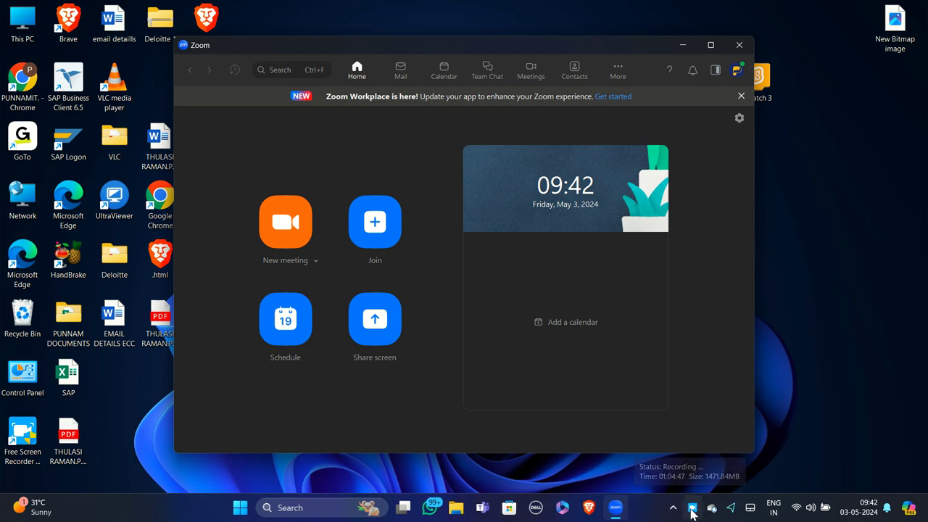
left_click(693, 509)
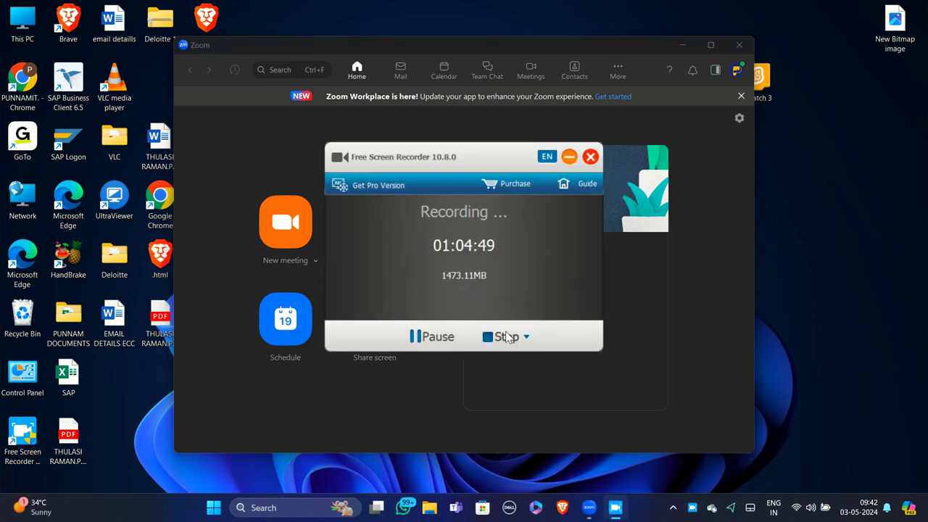